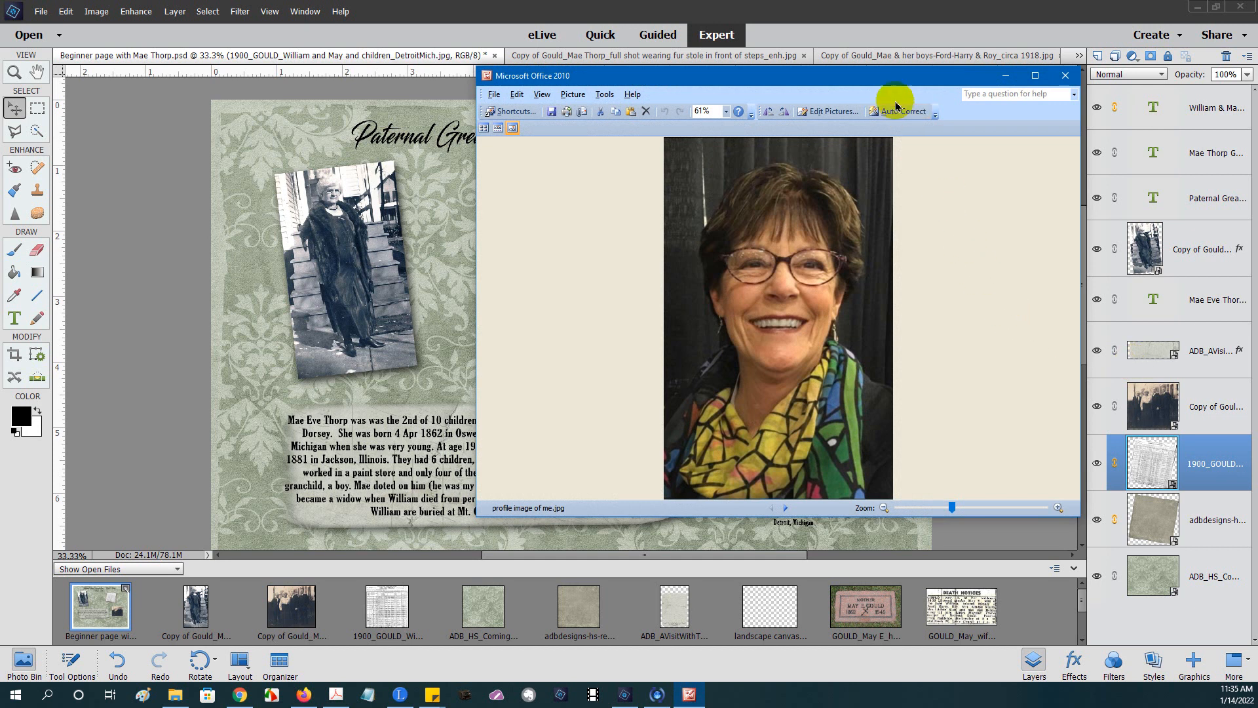
Step: Close the picture viewer window showing the profile image
{"action": "left_click_drag", "start_coordinate": [887, 79], "coordinate": [658, 109]}
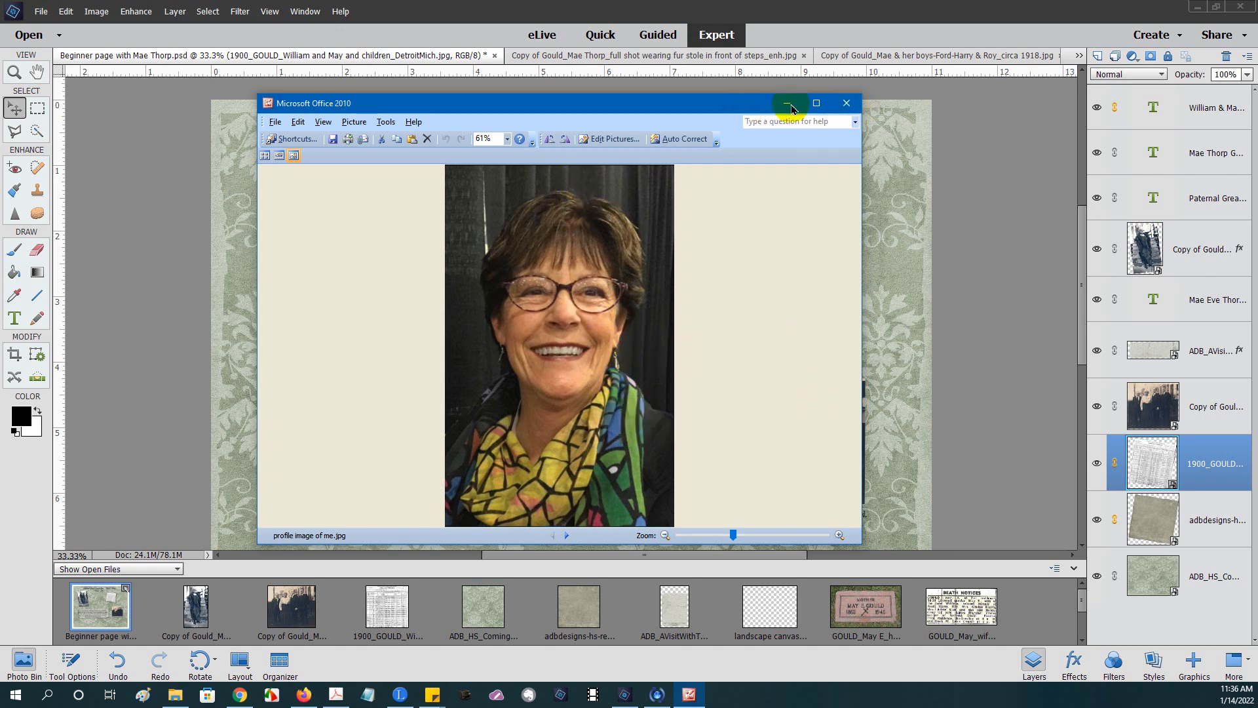
{"action": "left_click", "coordinate": [845, 103]}
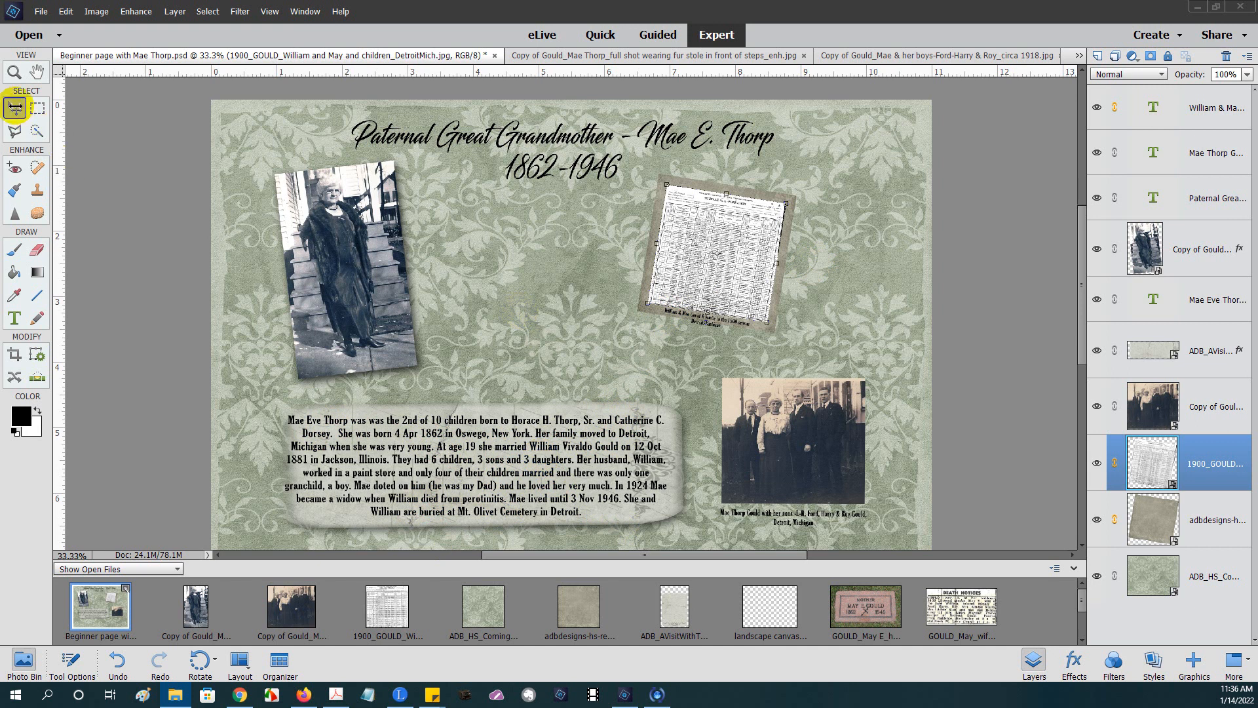
Step: Move the biography text tag slightly up and to the right on the page with the Move tool
{"action": "left_click", "coordinate": [14, 109]}
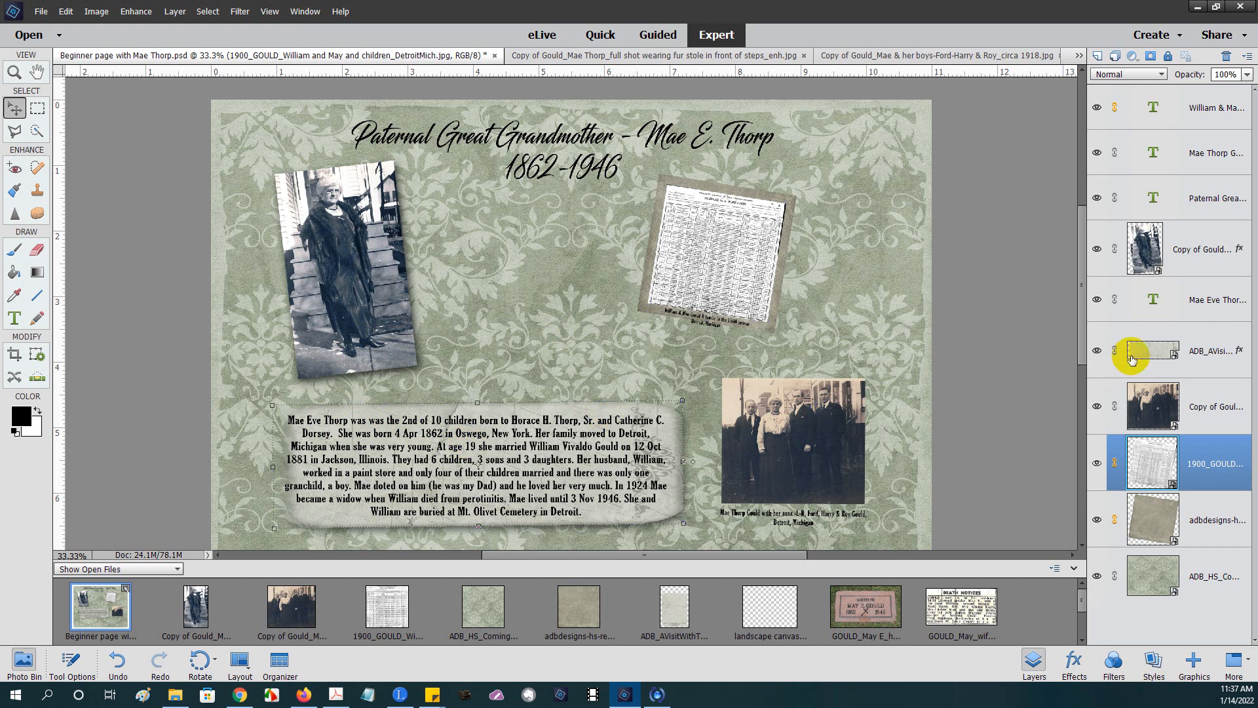
{"action": "left_click", "coordinate": [1132, 360]}
{"action": "mouse_move", "coordinate": [455, 466]}
{"action": "left_mouse_down"}
{"action": "mouse_move", "coordinate": [493, 448]}
{"action": "mouse_move", "coordinate": [566, 462]}
{"action": "mouse_move", "coordinate": [691, 403]}
{"action": "mouse_move", "coordinate": [560, 423]}
{"action": "mouse_move", "coordinate": [477, 518]}
{"action": "mouse_move", "coordinate": [462, 462]}
{"action": "left_mouse_up"}
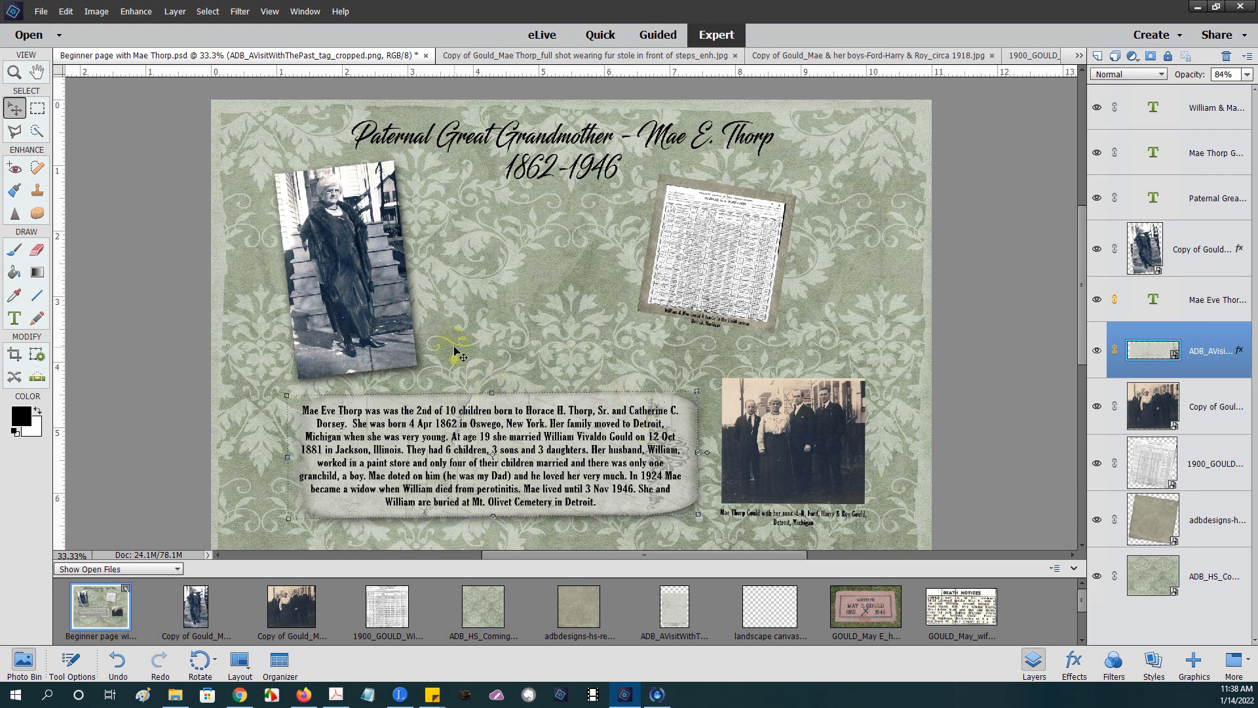
Step: Shrink the tilted full-length portrait in front of the steps and place it in the page's upper-left area
{"action": "left_click", "coordinate": [1177, 249]}
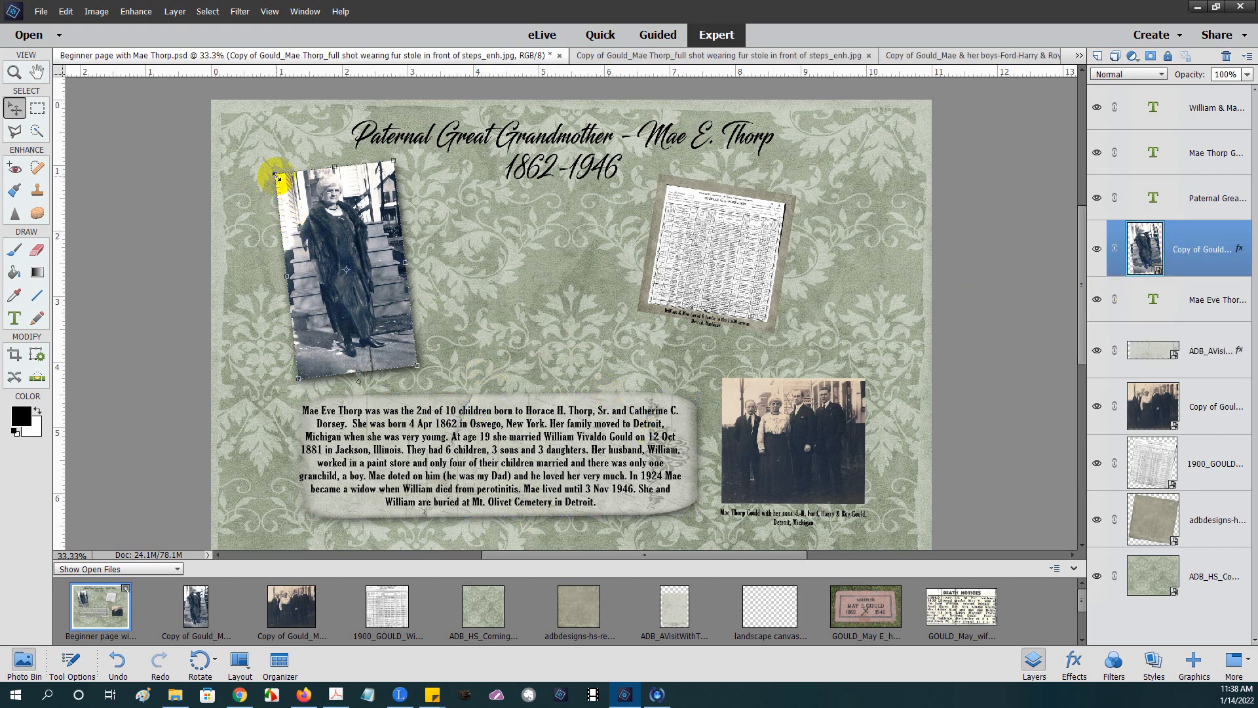
{"action": "left_click_drag", "start_coordinate": [275, 179], "coordinate": [346, 251]}
{"action": "left_click_drag", "start_coordinate": [376, 308], "coordinate": [314, 209]}
{"action": "left_click", "coordinate": [296, 291]}
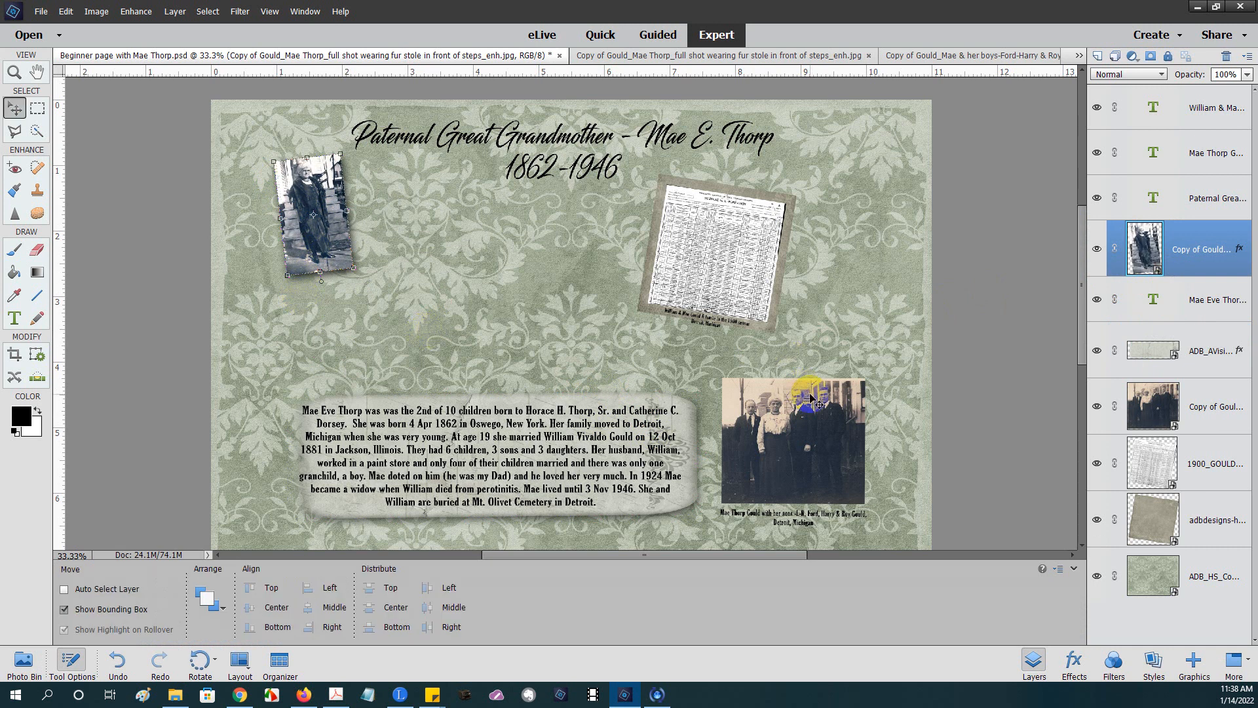
Step: Move the captioned group photo under the title dates and shift the matted 1900 census record toward the page's right edge
{"action": "left_click", "coordinate": [1143, 406]}
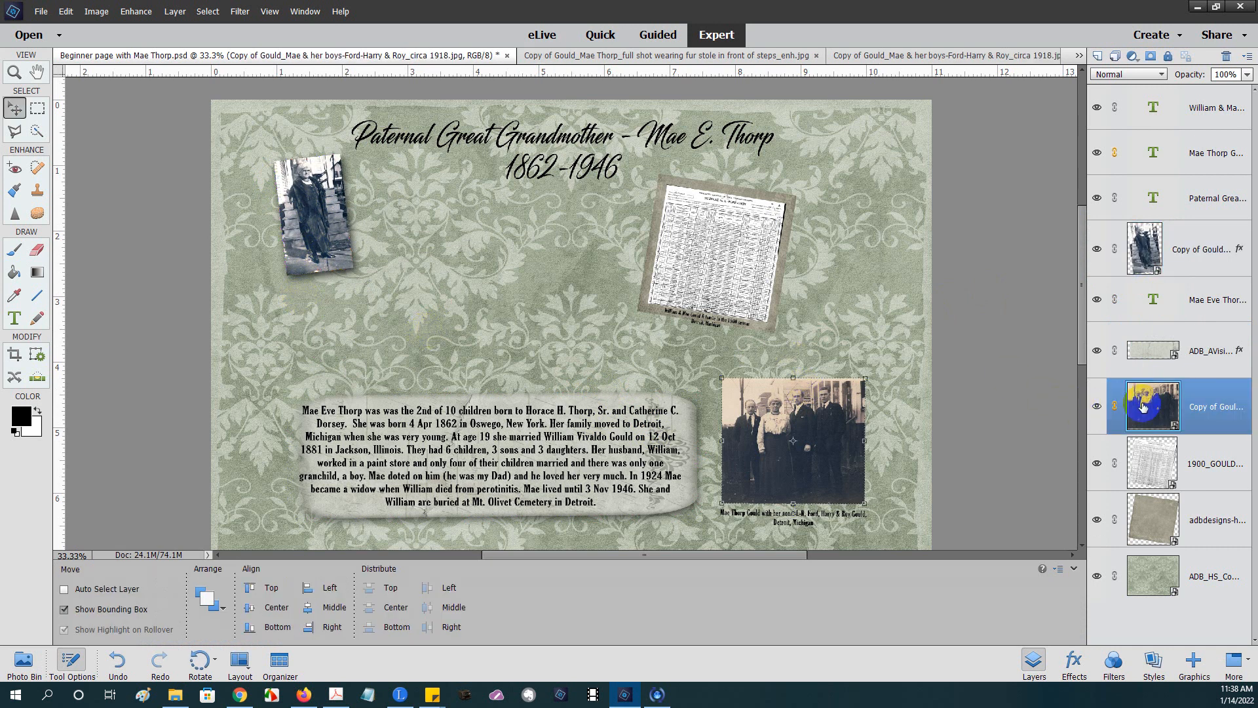
{"action": "left_click_drag", "start_coordinate": [776, 426], "coordinate": [536, 231]}
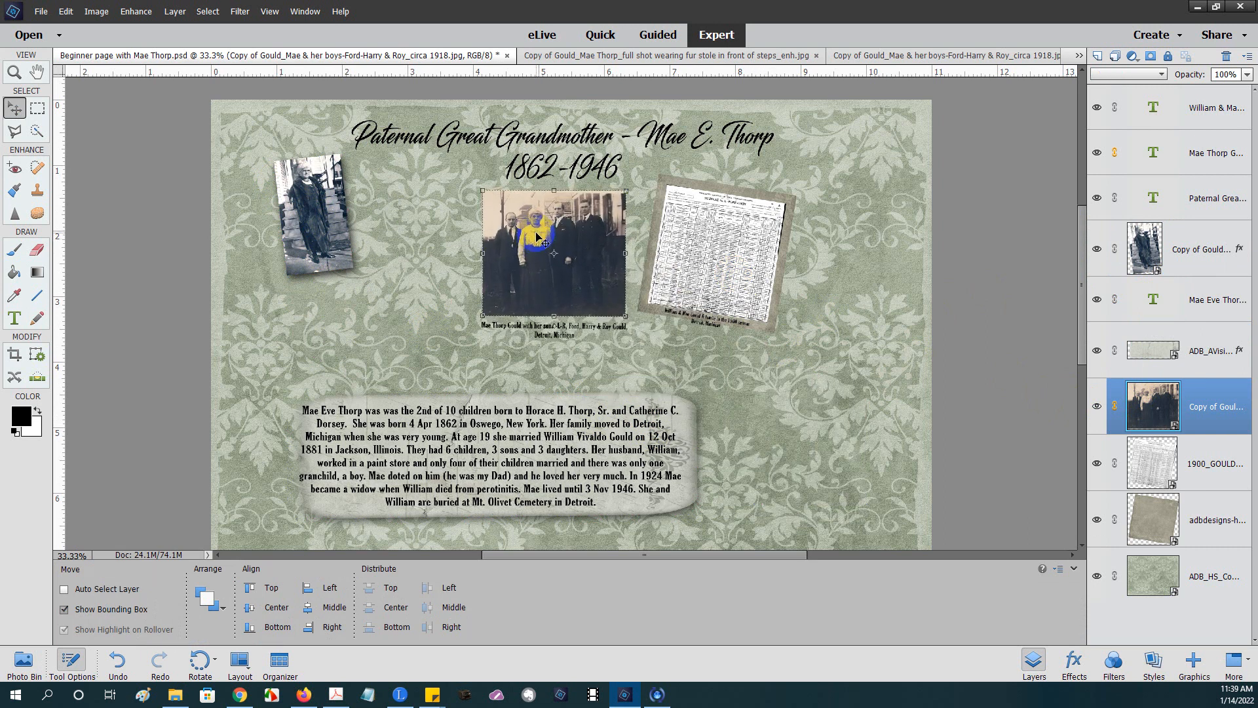
{"action": "left_click", "coordinate": [1162, 457]}
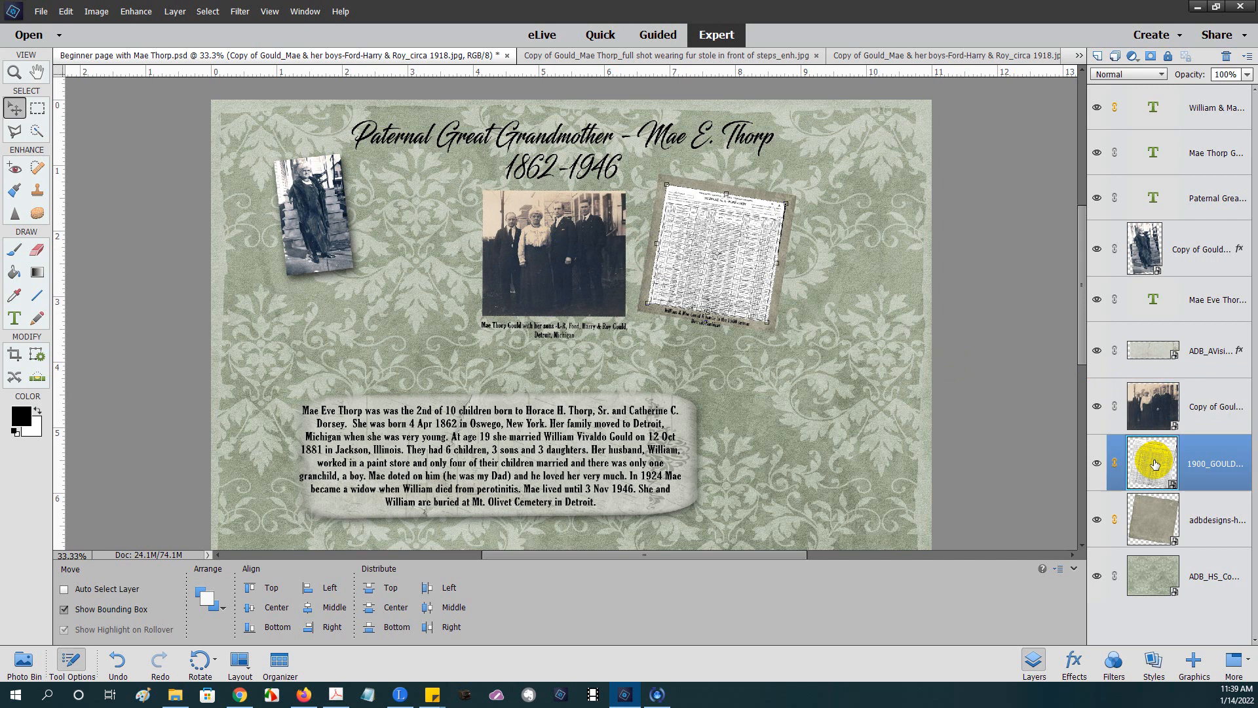
{"action": "left_click_drag", "start_coordinate": [724, 262], "coordinate": [820, 282]}
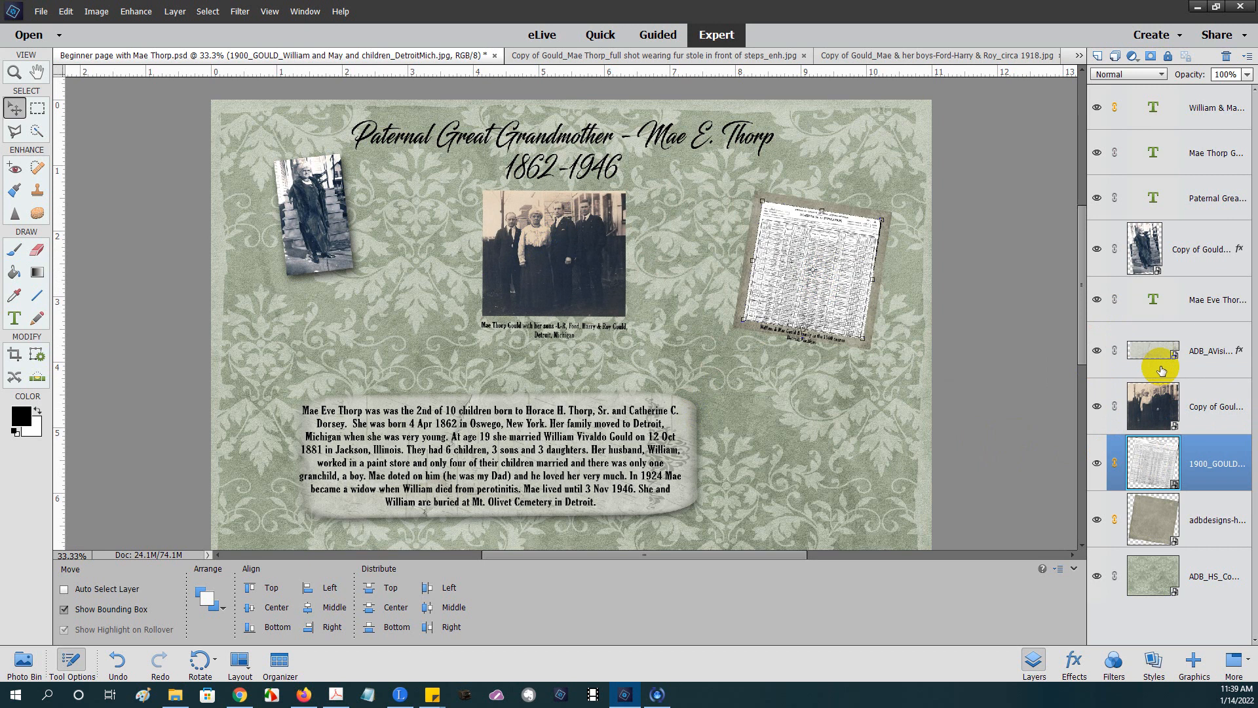
Step: Scale the biography tag with its text to 85.85% and place it directly below the captioned group photo
{"action": "left_click", "coordinate": [1153, 352]}
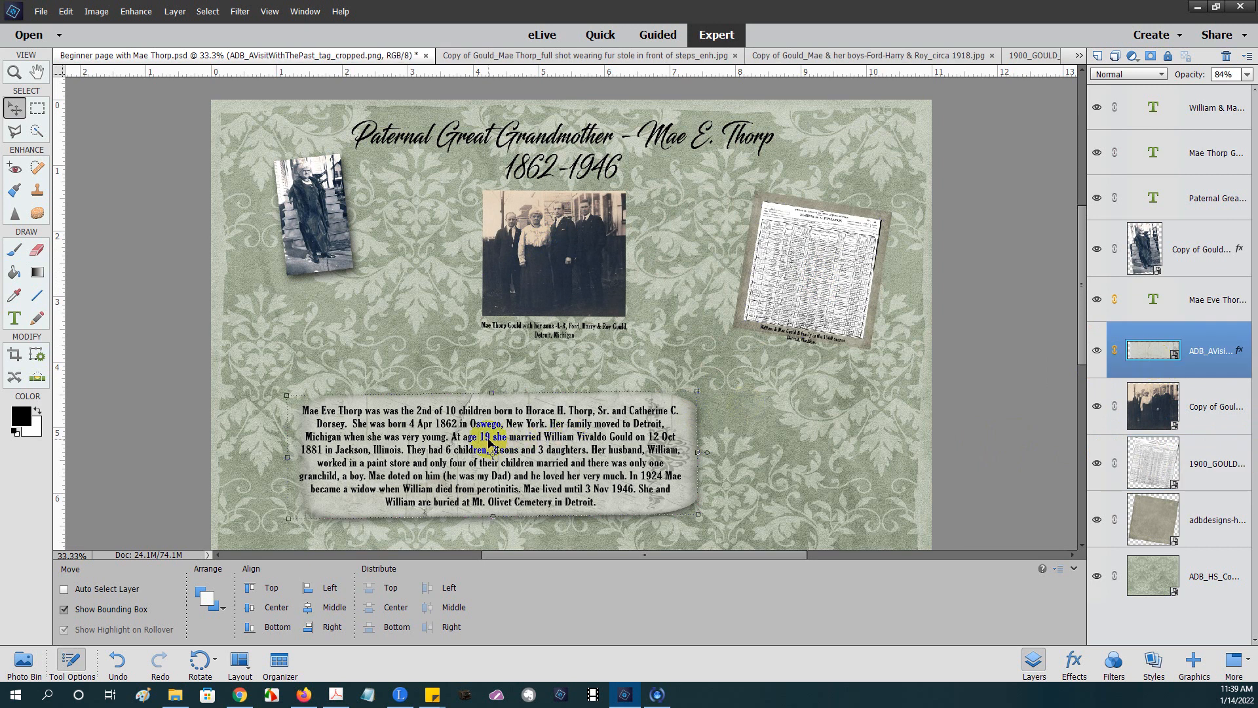
{"action": "left_click_drag", "start_coordinate": [406, 447], "coordinate": [387, 416]}
{"action": "left_click_drag", "start_coordinate": [262, 364], "coordinate": [320, 385]}
{"action": "left_click_drag", "start_coordinate": [429, 419], "coordinate": [498, 385]}
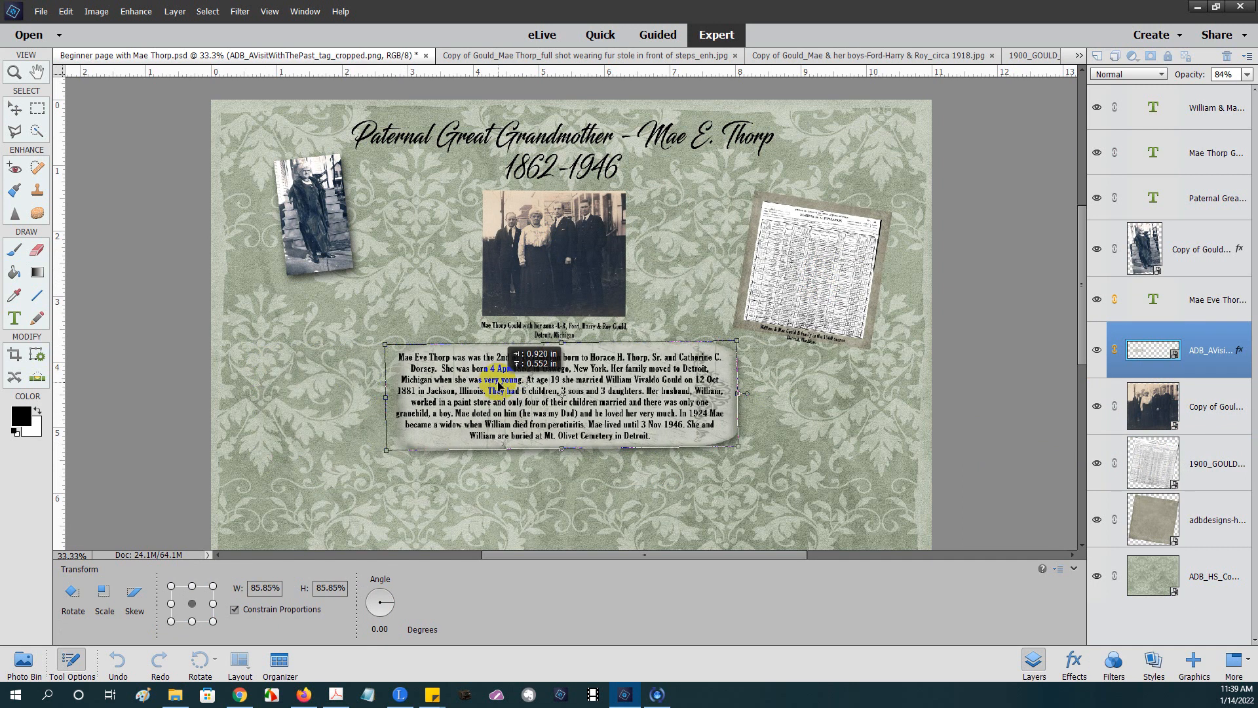
{"action": "left_click_drag", "start_coordinate": [499, 386], "coordinate": [500, 390]}
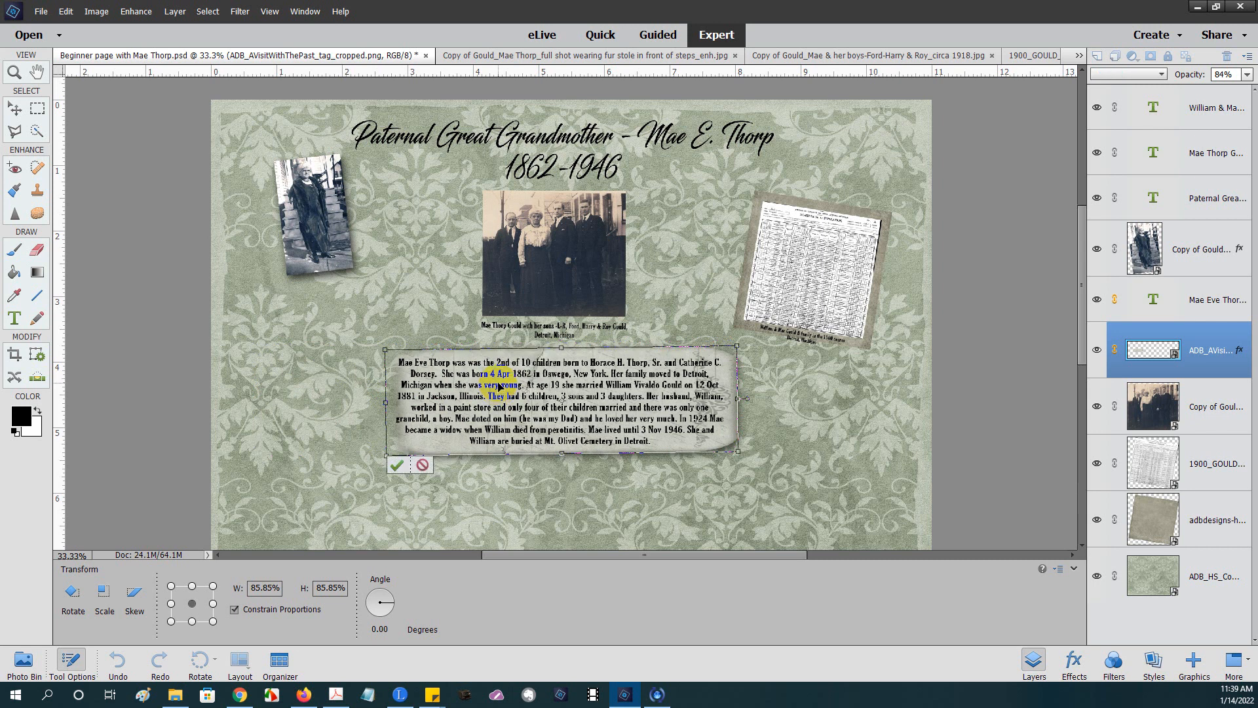
{"action": "left_click", "coordinate": [397, 465]}
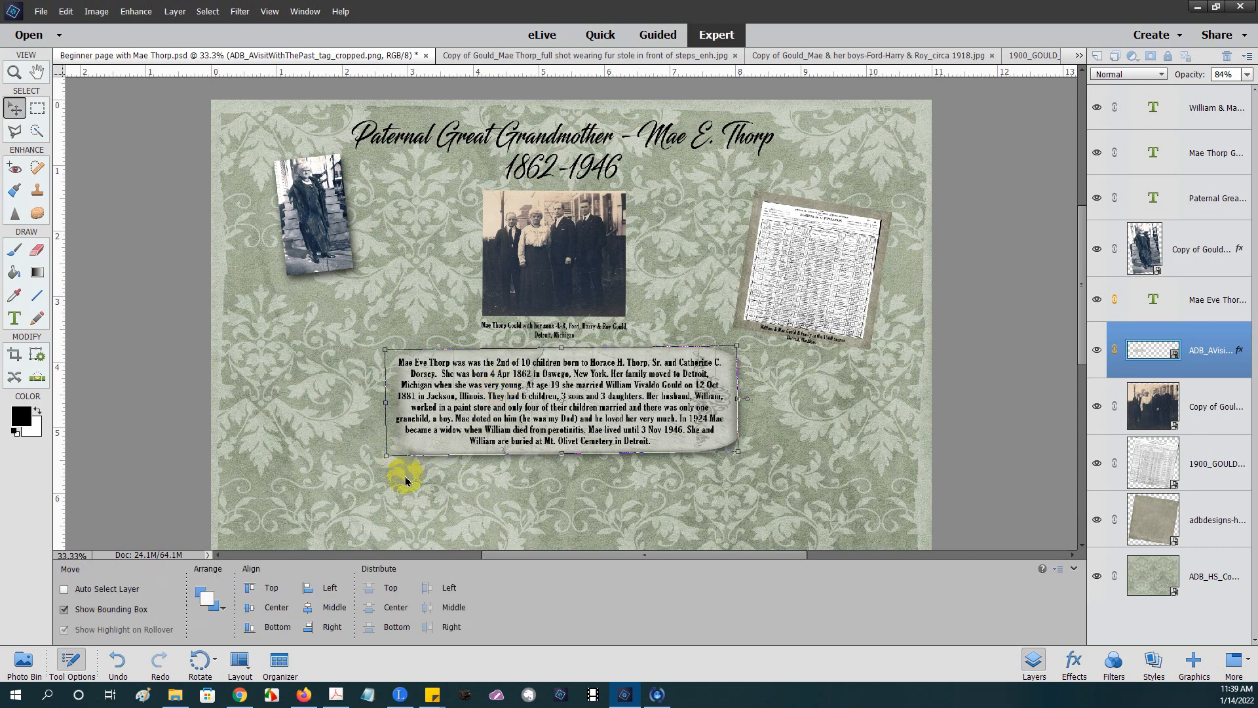
Step: Fit the whole page in view and add the colorized circa 1918 group photo from the open files to it
{"action": "left_click", "coordinate": [270, 11]}
{"action": "left_click", "coordinate": [282, 72]}
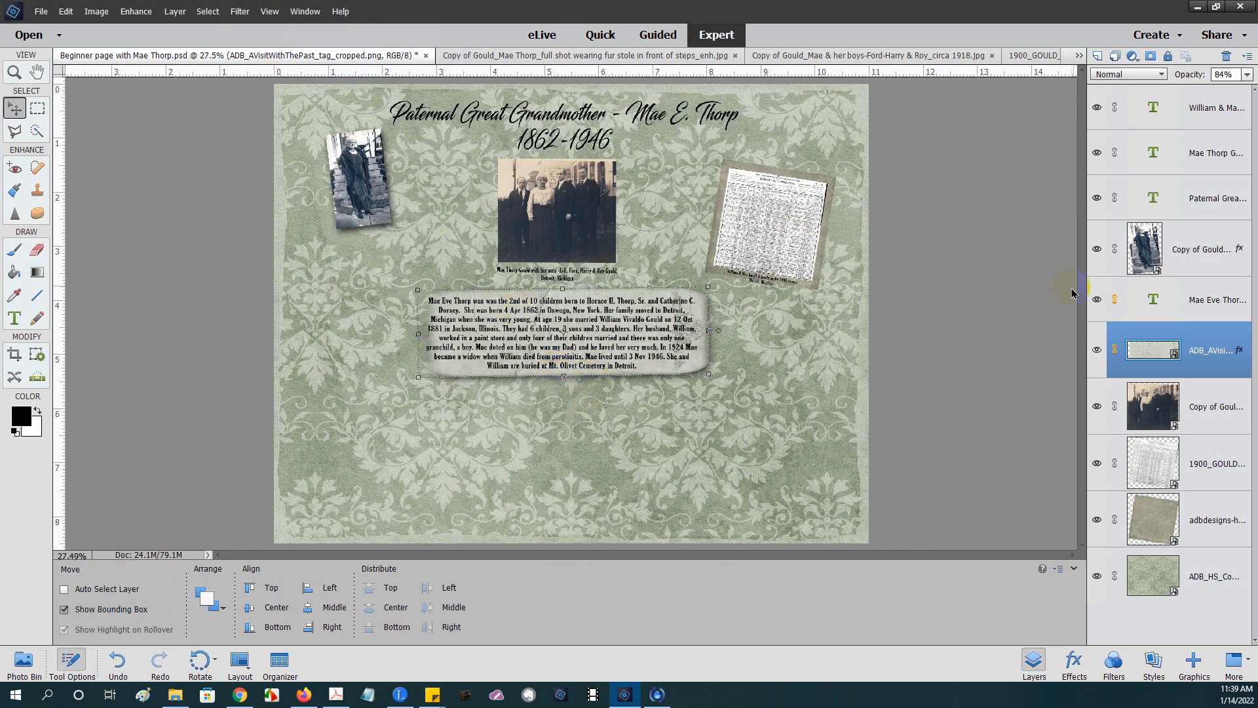
{"action": "left_click", "coordinate": [23, 662]}
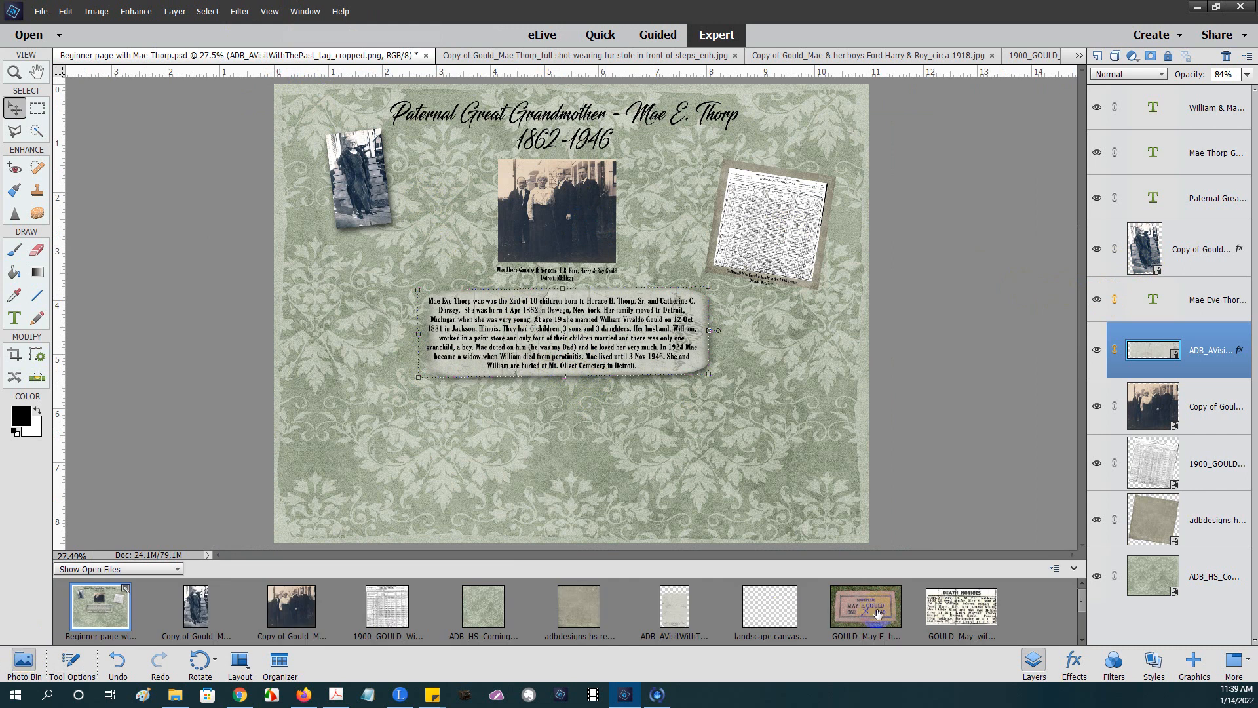
{"action": "scroll", "coordinate": [885, 613], "scroll_direction": "down", "scroll_amount": 2}
{"action": "left_click", "coordinate": [296, 622]}
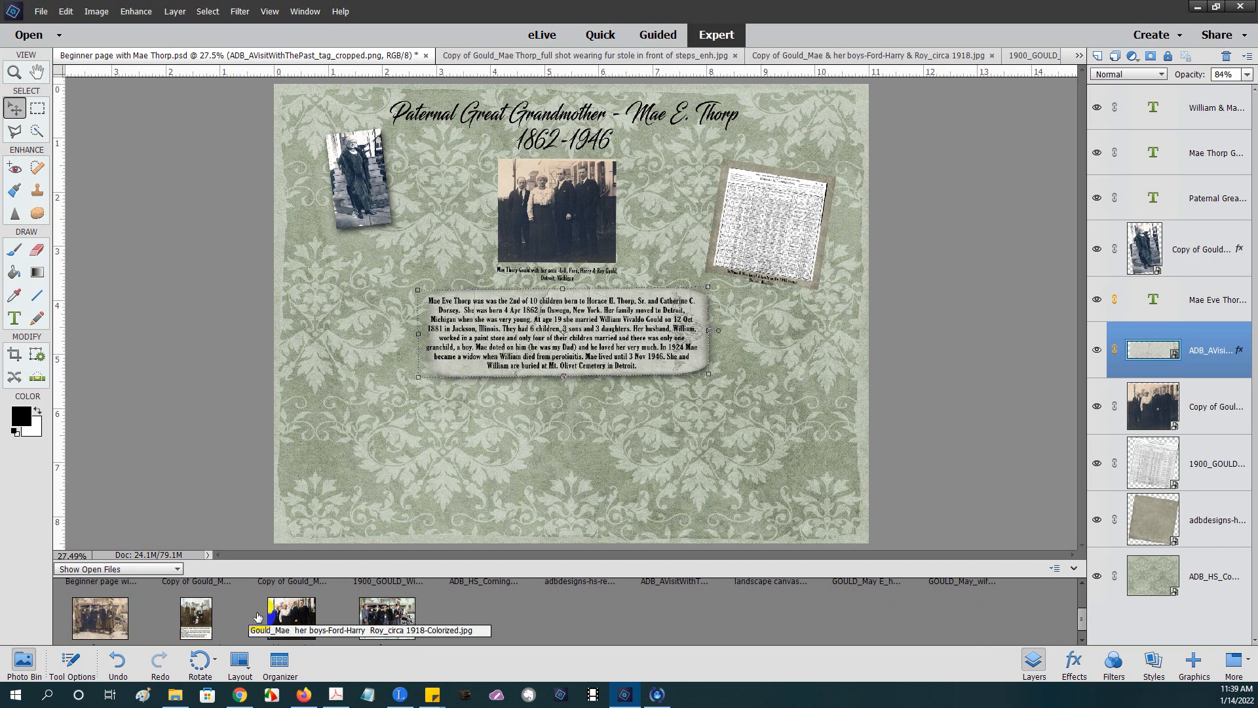
{"action": "left_click_drag", "start_coordinate": [292, 616], "coordinate": [346, 391]}
{"action": "left_click_drag", "start_coordinate": [532, 288], "coordinate": [389, 328]}
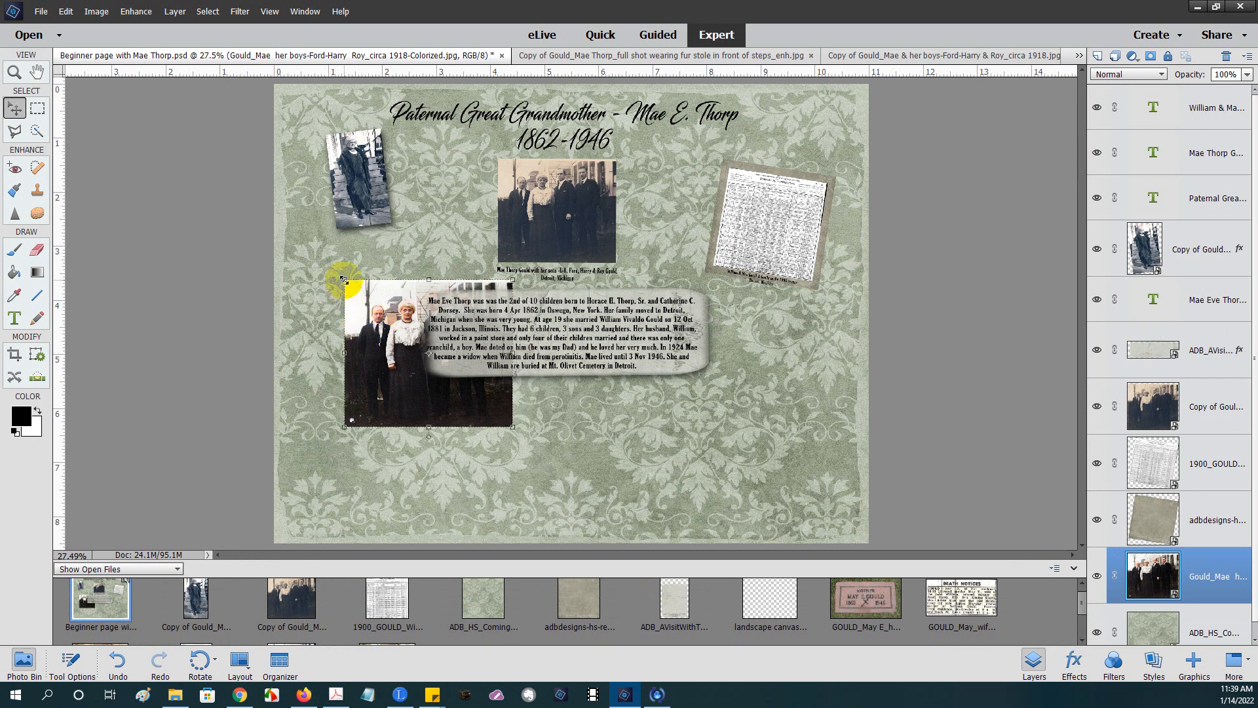
Step: Scale the colorized group photo to 61.19% and place it just below the full-length portrait
{"action": "left_click_drag", "start_coordinate": [343, 280], "coordinate": [410, 336]}
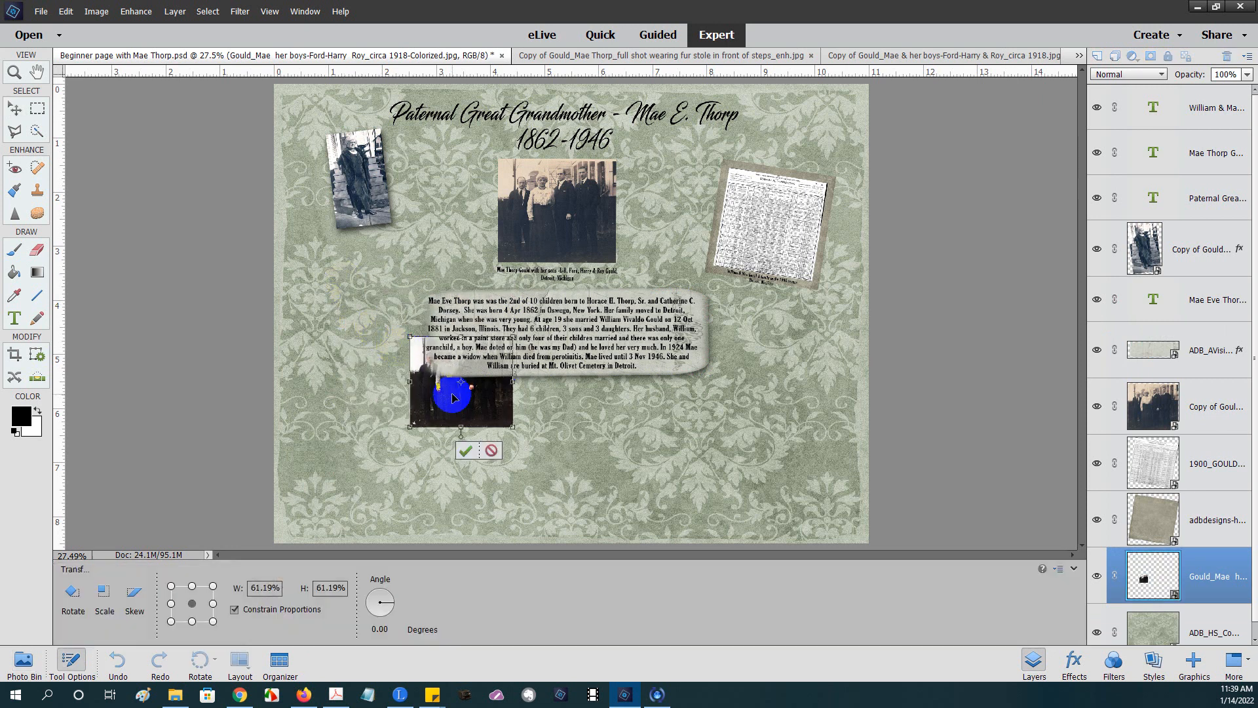
{"action": "left_click_drag", "start_coordinate": [453, 397], "coordinate": [391, 313]}
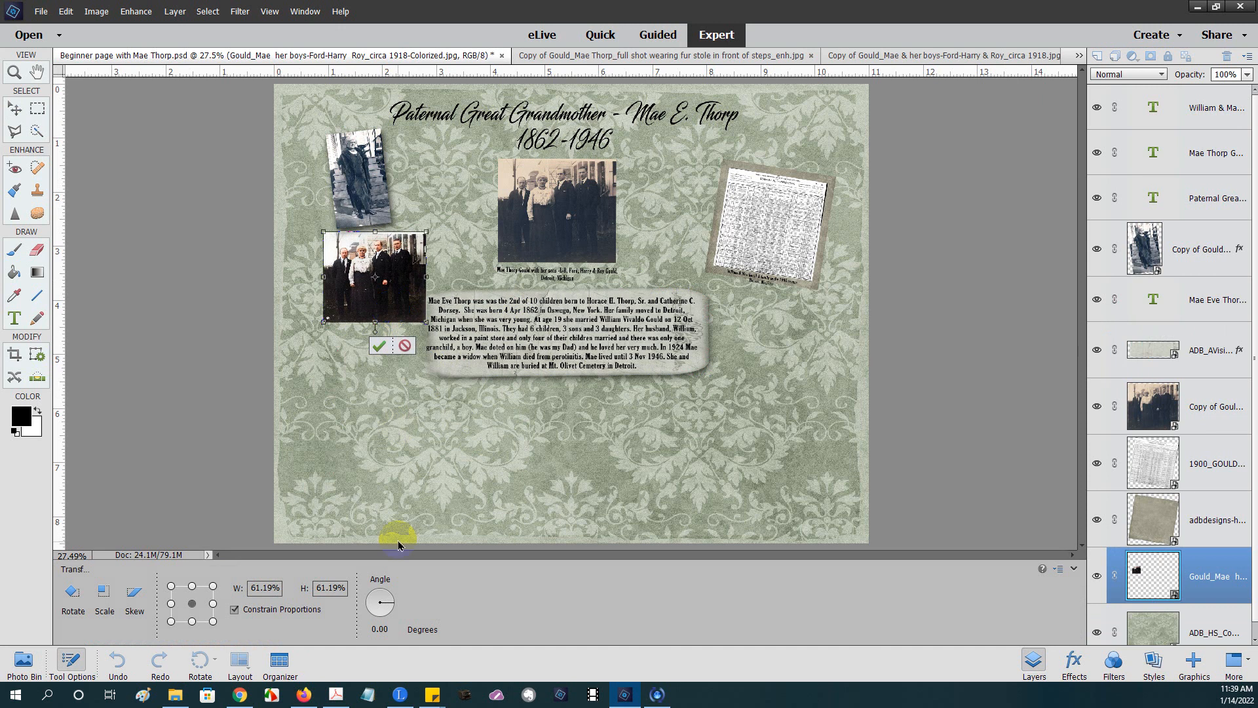
{"action": "left_click", "coordinate": [380, 347]}
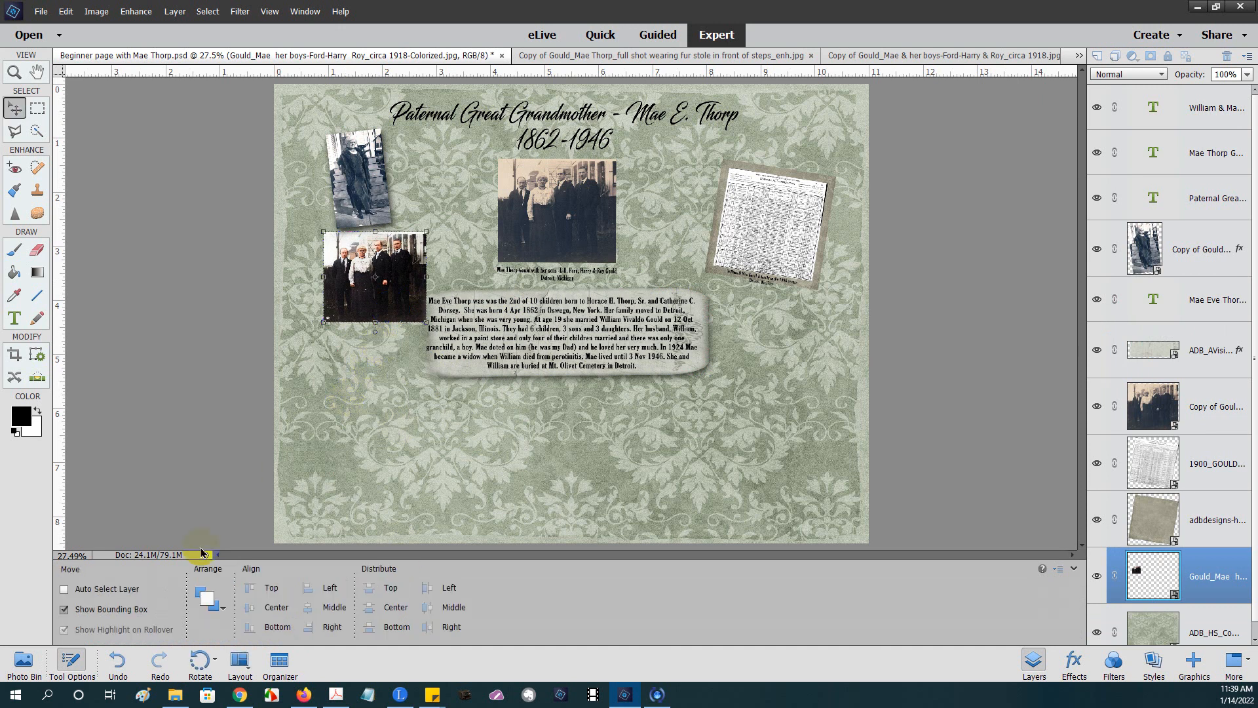
Step: Add the restored color 1918 family photo with the car from the open files and scale it to 92.77%
{"action": "left_click", "coordinate": [23, 660]}
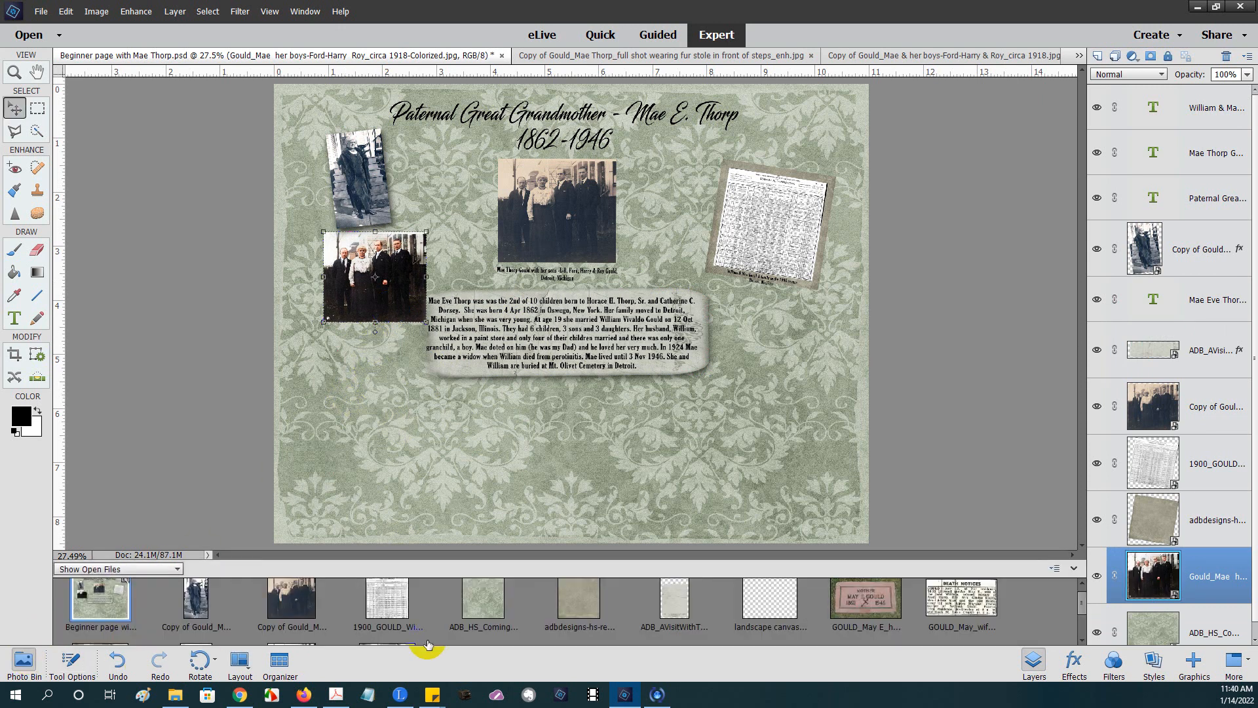
{"action": "scroll", "coordinate": [418, 628], "scroll_direction": "down", "scroll_amount": 1}
{"action": "left_click_drag", "start_coordinate": [401, 629], "coordinate": [554, 435]}
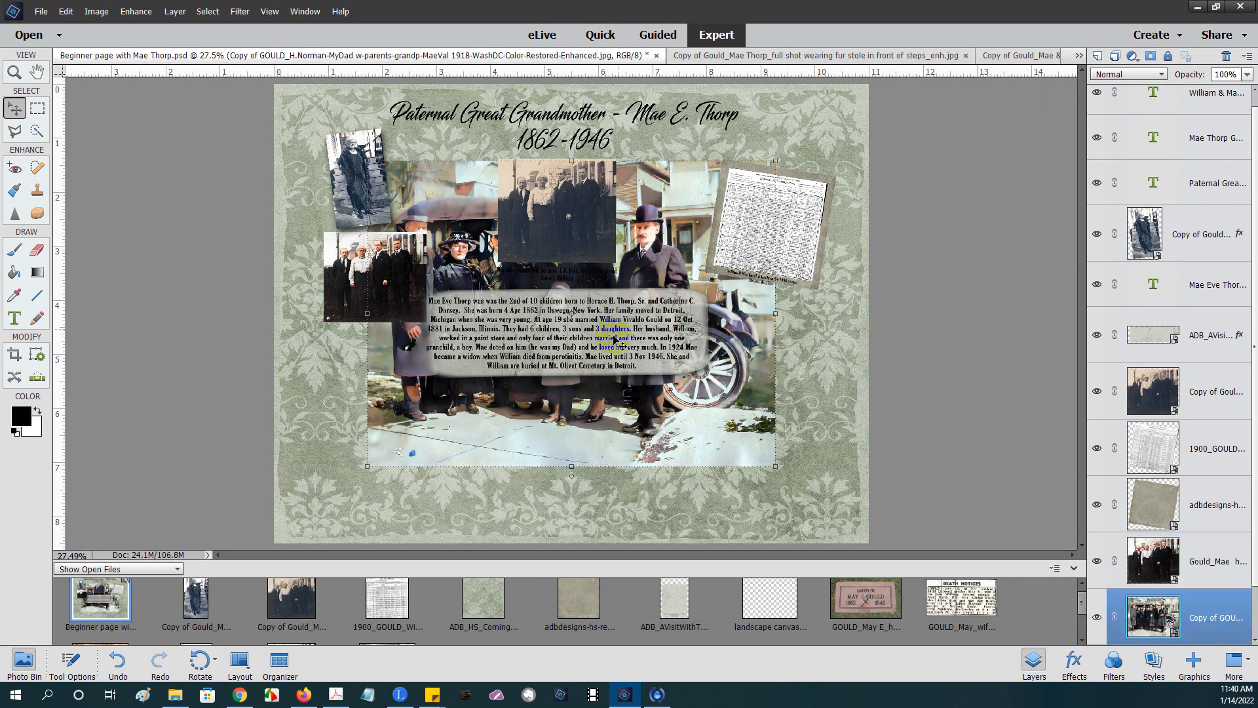
{"action": "left_click_drag", "start_coordinate": [775, 160], "coordinate": [746, 183]}
{"action": "mouse_move", "coordinate": [675, 232]}
{"action": "left_mouse_down"}
{"action": "mouse_move", "coordinate": [697, 191]}
{"action": "mouse_move", "coordinate": [685, 211]}
{"action": "mouse_move", "coordinate": [700, 289]}
{"action": "mouse_move", "coordinate": [683, 219]}
{"action": "left_mouse_up"}
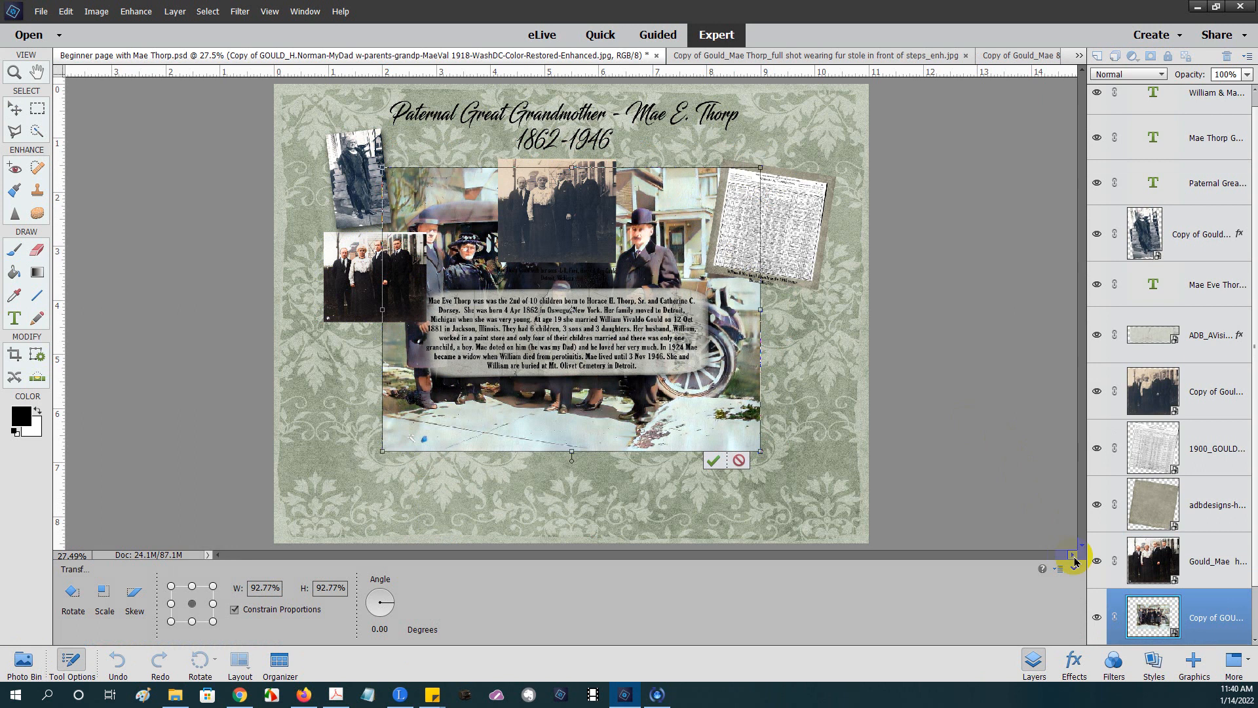
{"action": "scroll", "coordinate": [1143, 572], "scroll_direction": "down", "scroll_amount": 1}
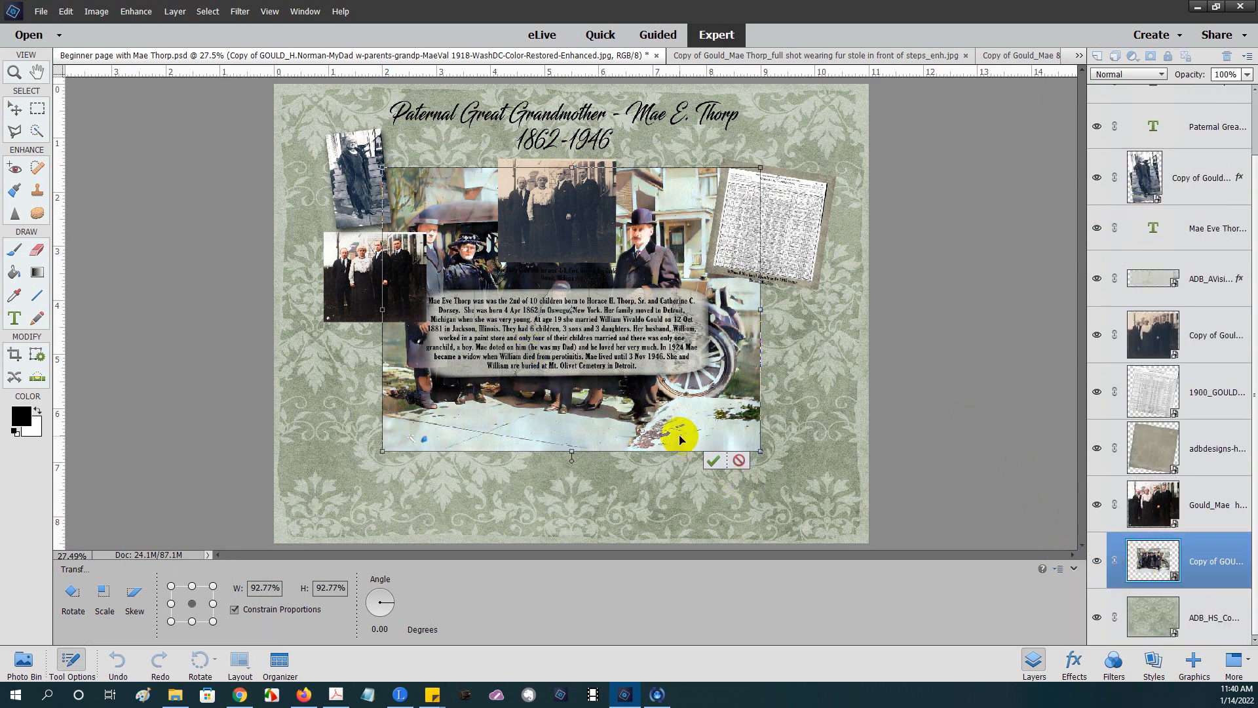
{"action": "left_click", "coordinate": [714, 460]}
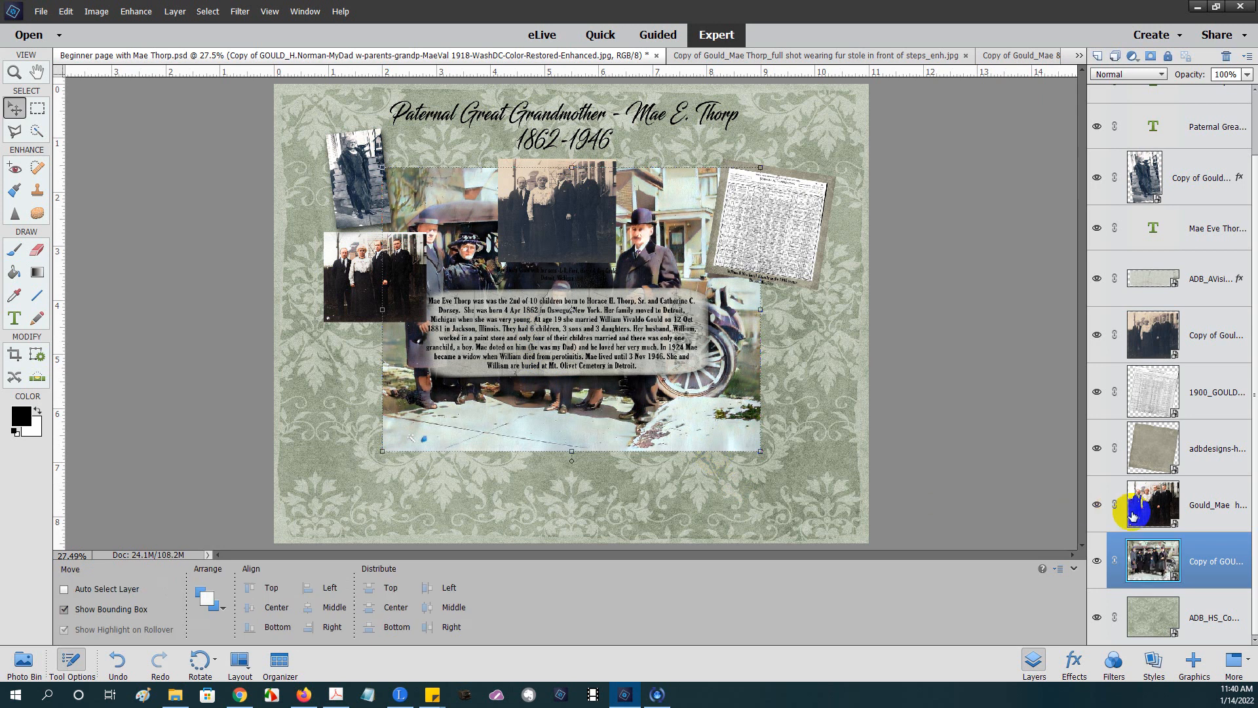
Step: Bring the family car photo's layer above the biography tag layer and lower its opacity to 57%
{"action": "left_click_drag", "start_coordinate": [1207, 549], "coordinate": [1203, 241]}
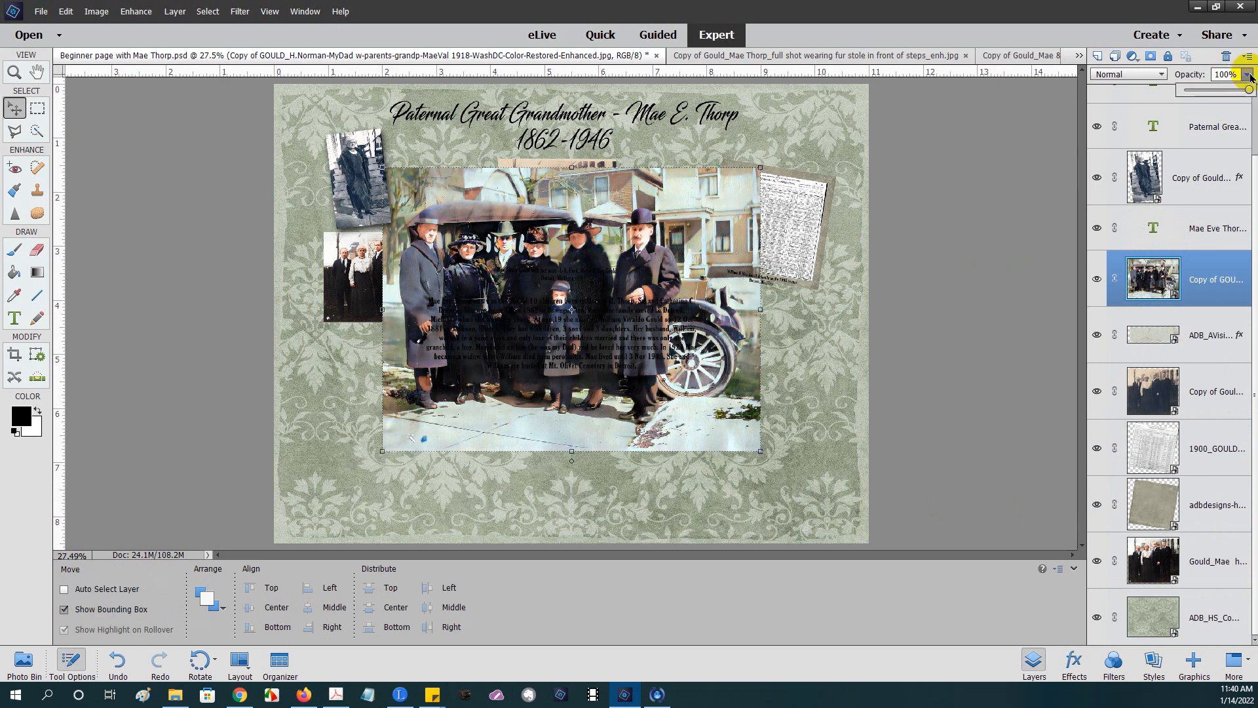
{"action": "left_click_drag", "start_coordinate": [1249, 92], "coordinate": [1232, 93]}
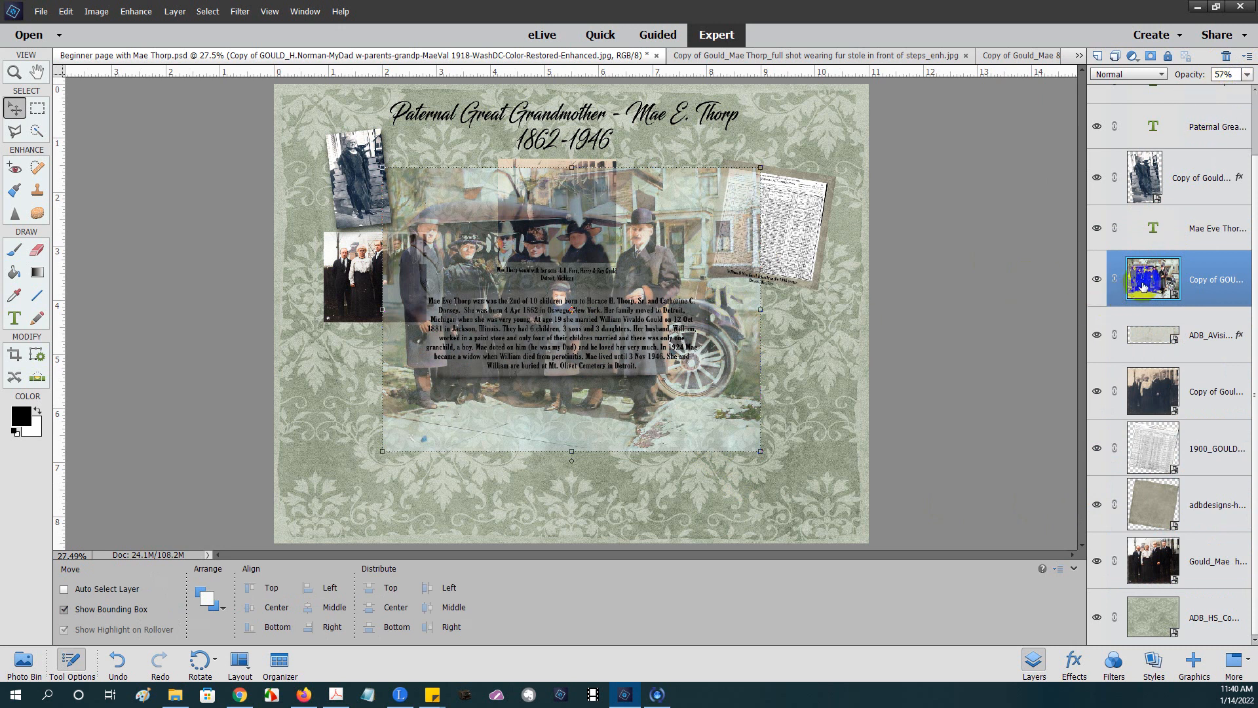
Step: Return the family car photo's layer to just above the background and shift the photo slightly up and left
{"action": "left_click_drag", "start_coordinate": [1142, 285], "coordinate": [1159, 578]}
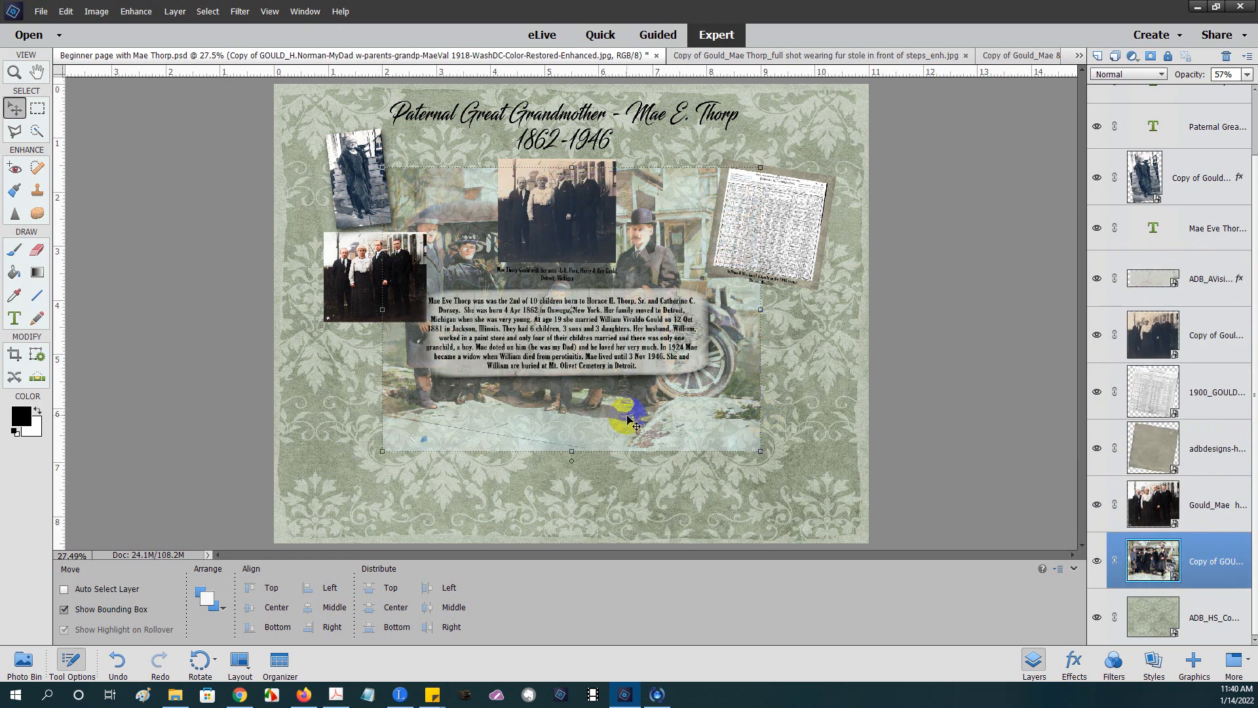
{"action": "left_click_drag", "start_coordinate": [600, 417], "coordinate": [581, 405]}
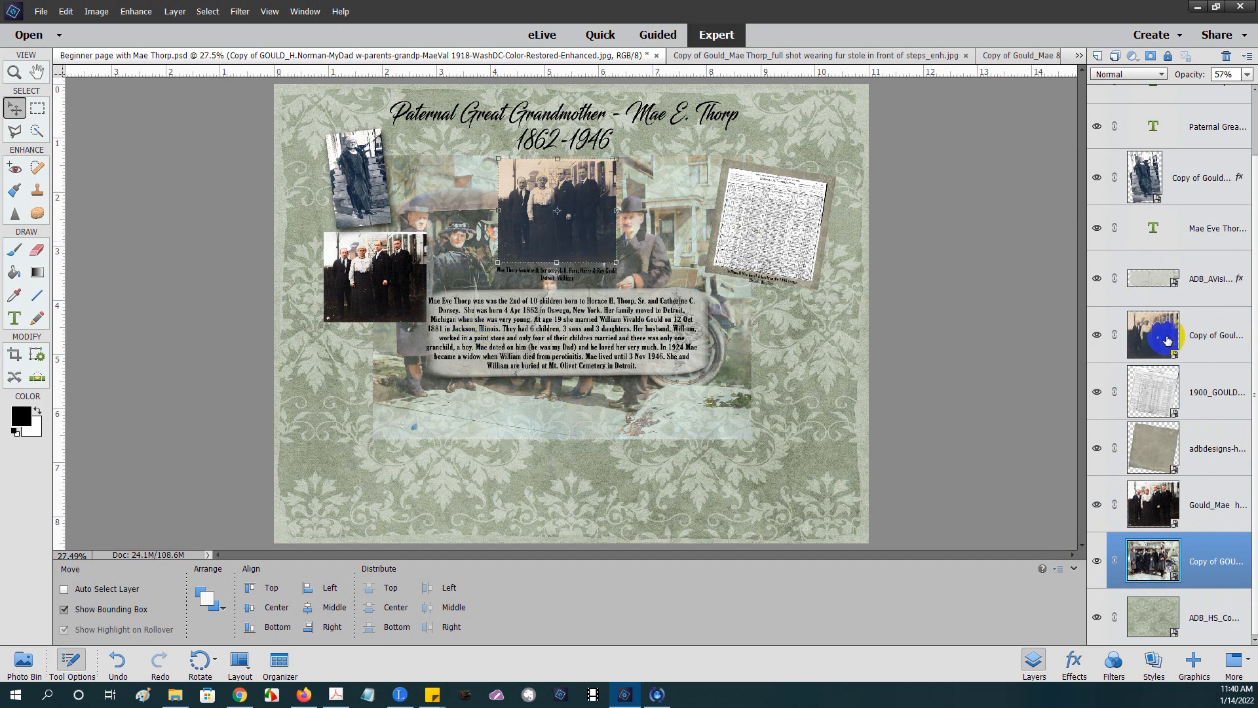
Step: Move the captioned sepia group photo to the page's lower-right corner and nudge the faded car photo slightly upward
{"action": "left_click", "coordinate": [1166, 342]}
{"action": "left_click_drag", "start_coordinate": [563, 215], "coordinate": [770, 444]}
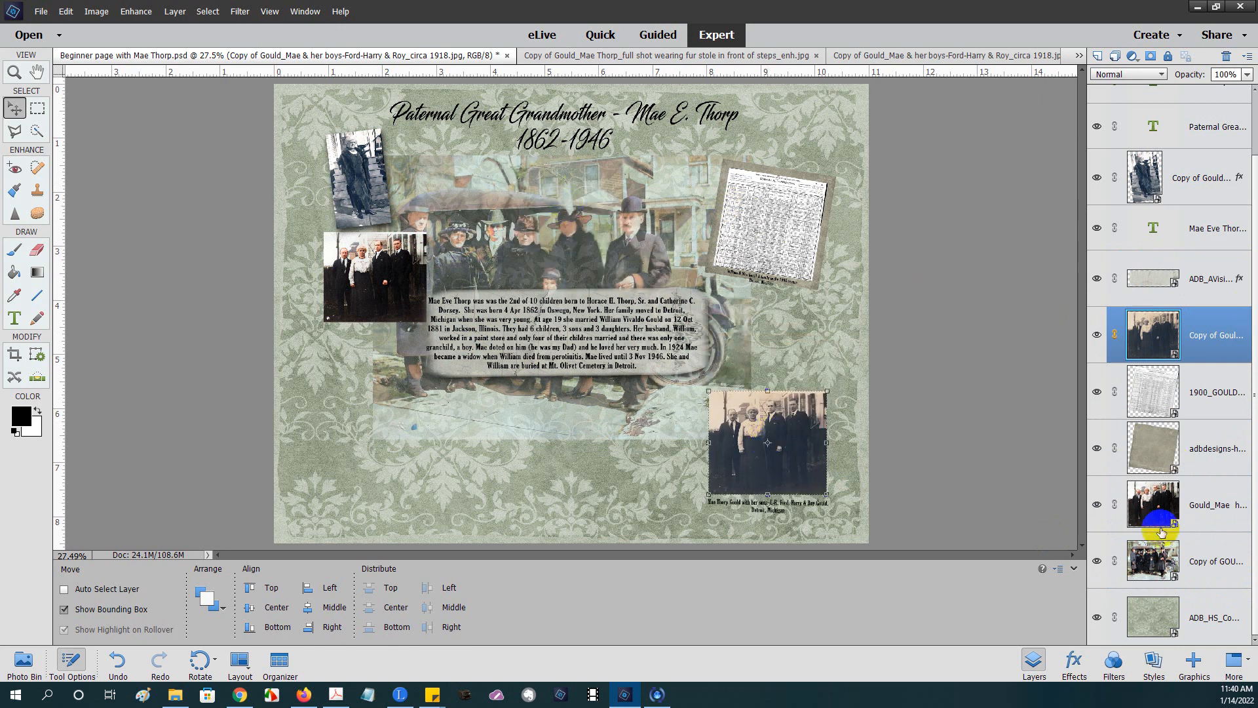
{"action": "left_click", "coordinate": [1144, 553]}
{"action": "left_click_drag", "start_coordinate": [602, 205], "coordinate": [604, 199]}
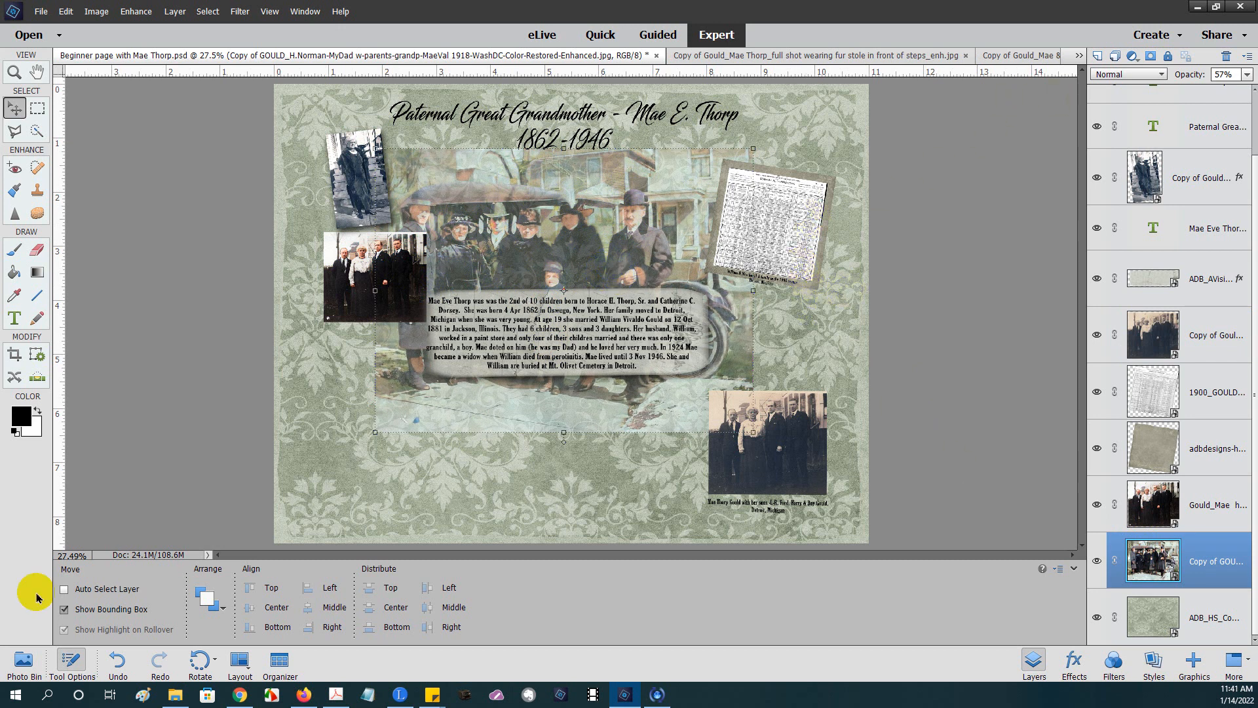
Step: Add the headstone photo from the open files, scale it to 33.28%, and place it near the page's lower-right area
{"action": "left_click", "coordinate": [23, 661]}
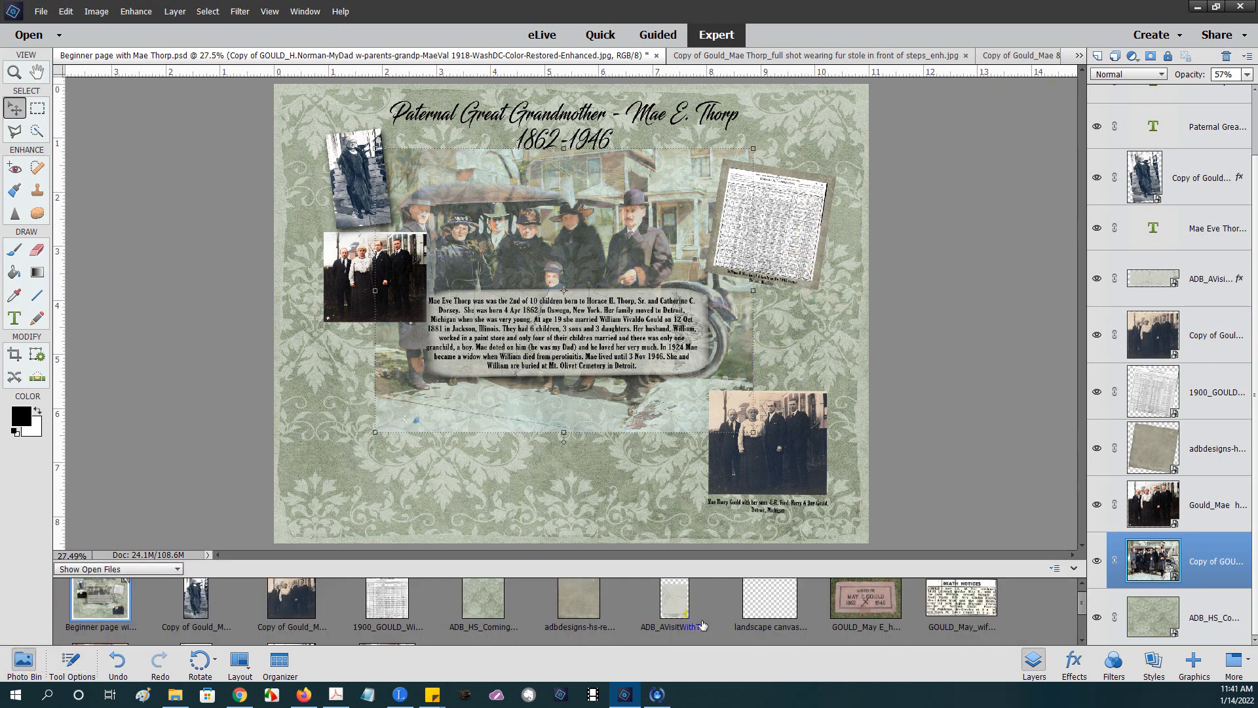
{"action": "left_click_drag", "start_coordinate": [860, 601], "coordinate": [615, 462]}
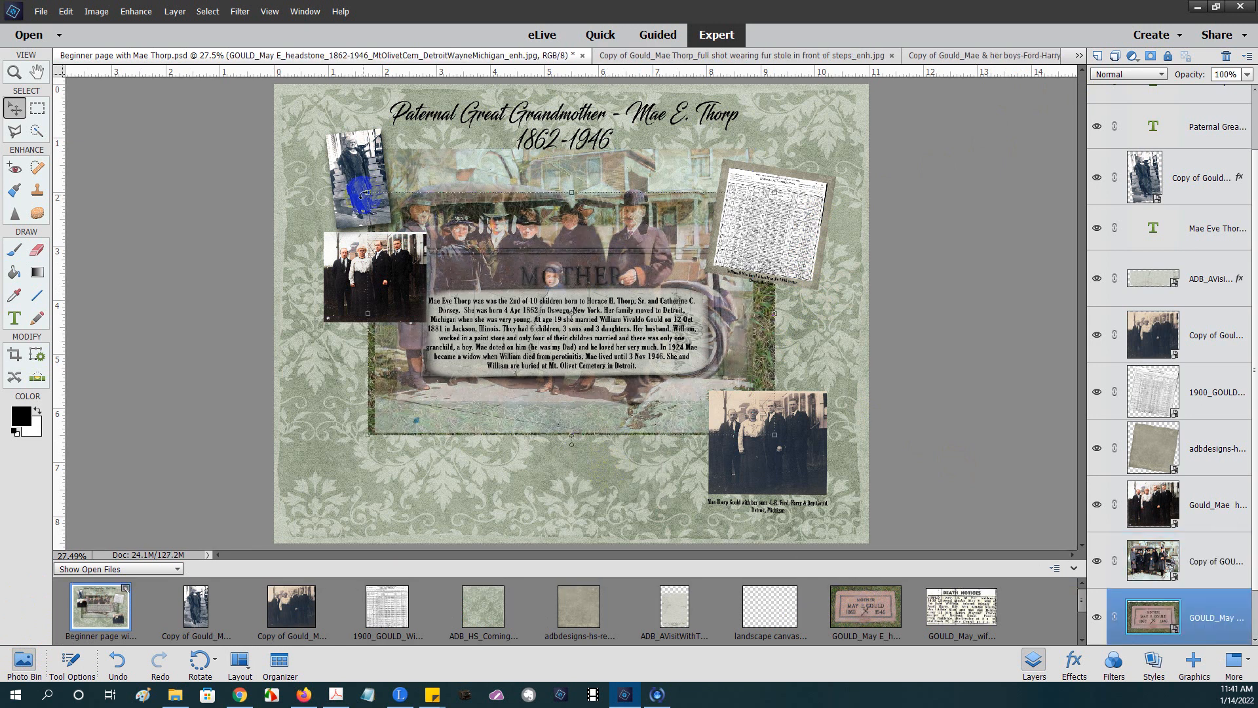
{"action": "left_click_drag", "start_coordinate": [368, 193], "coordinate": [642, 359]}
{"action": "left_click_drag", "start_coordinate": [668, 403], "coordinate": [631, 468]}
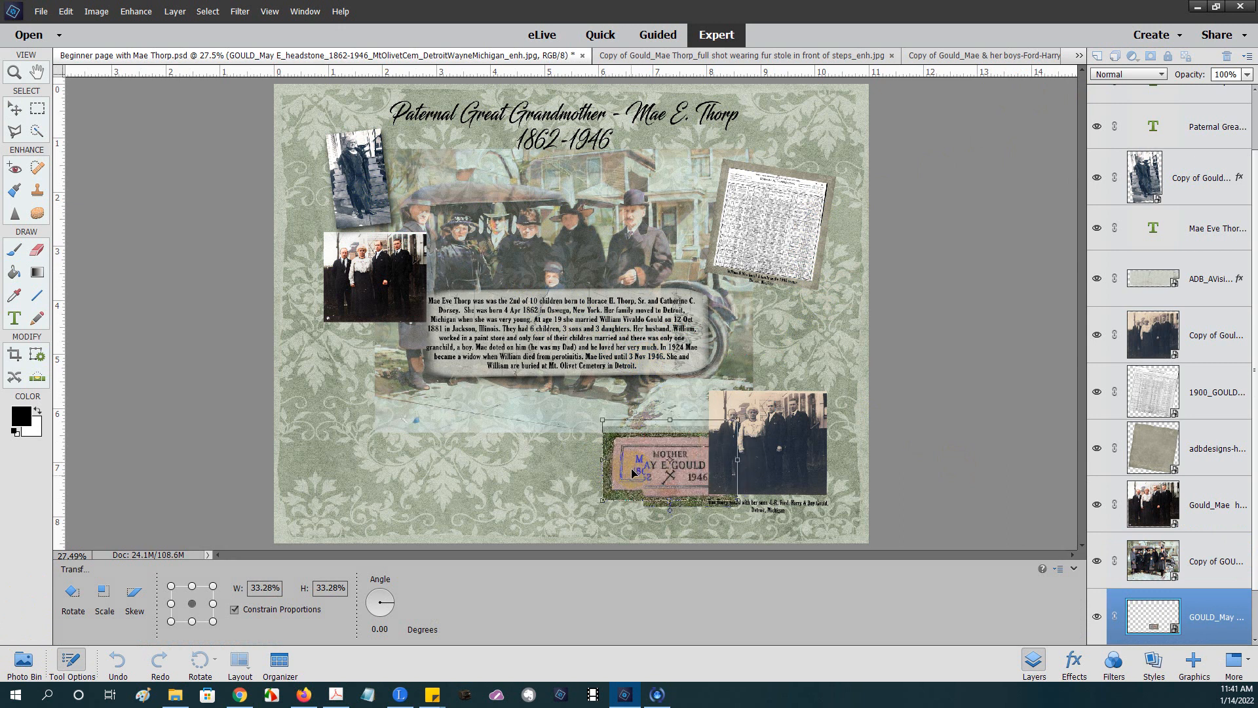
{"action": "left_click", "coordinate": [690, 509]}
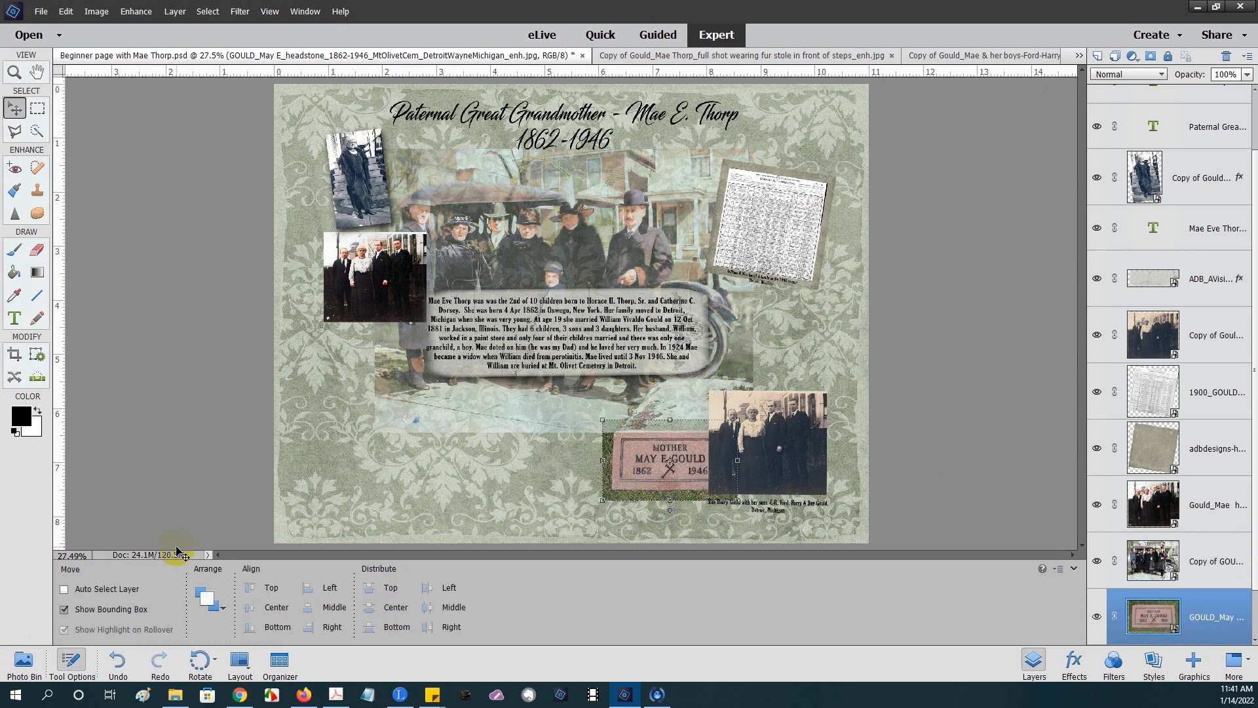
Step: Add the death notice clipping from the open files, raise its layer above the 1900 census record, and place it over the headstone's upper edge
{"action": "left_click", "coordinate": [38, 661]}
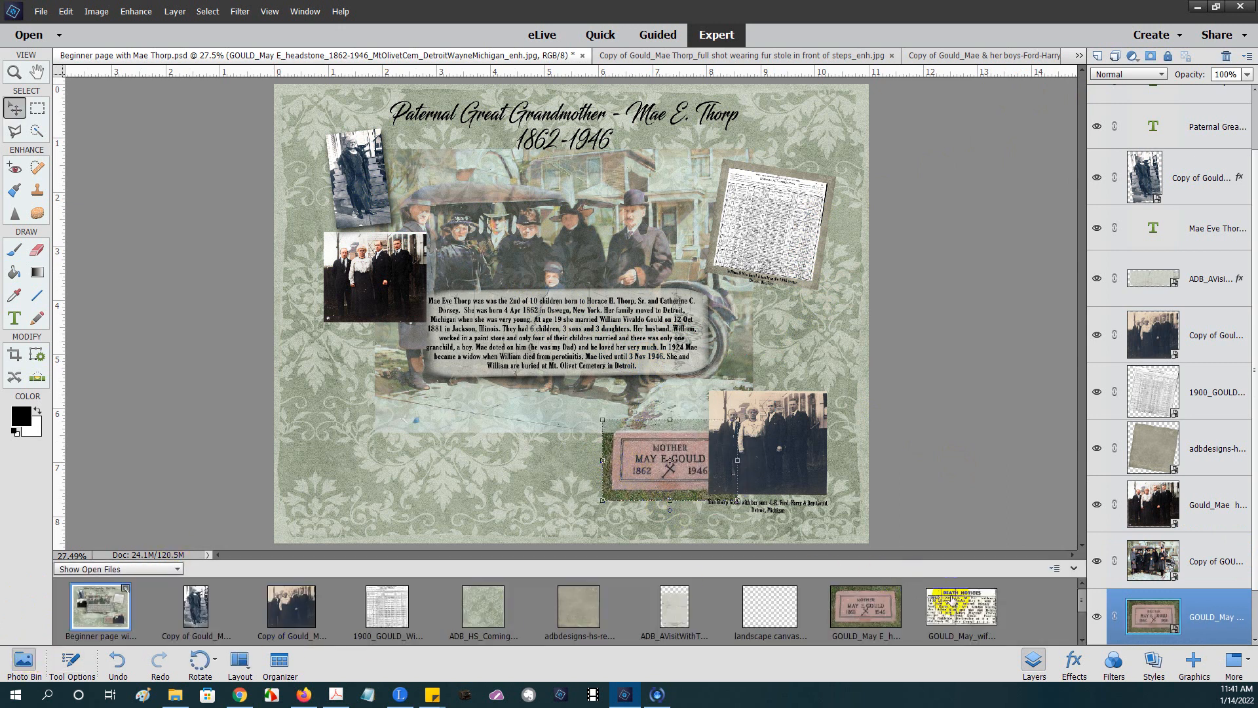
{"action": "left_click_drag", "start_coordinate": [958, 606], "coordinate": [729, 497]}
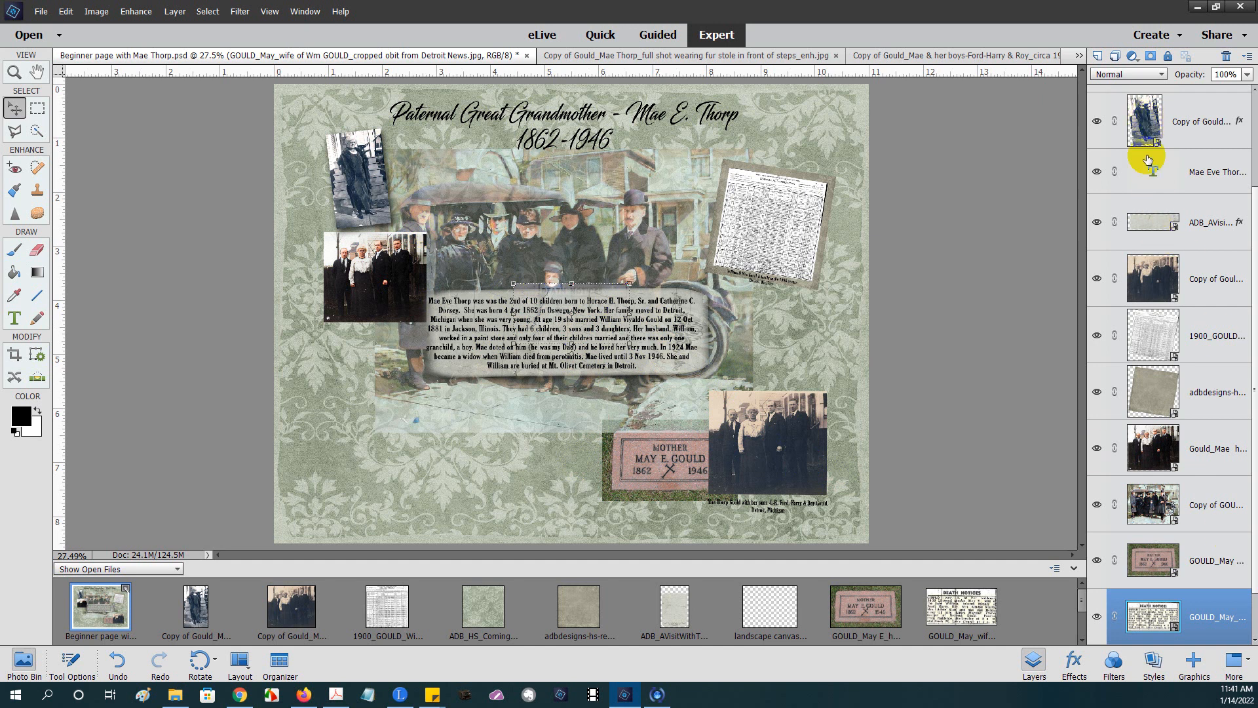
{"action": "scroll", "coordinate": [1165, 620], "scroll_direction": "down", "scroll_amount": 1}
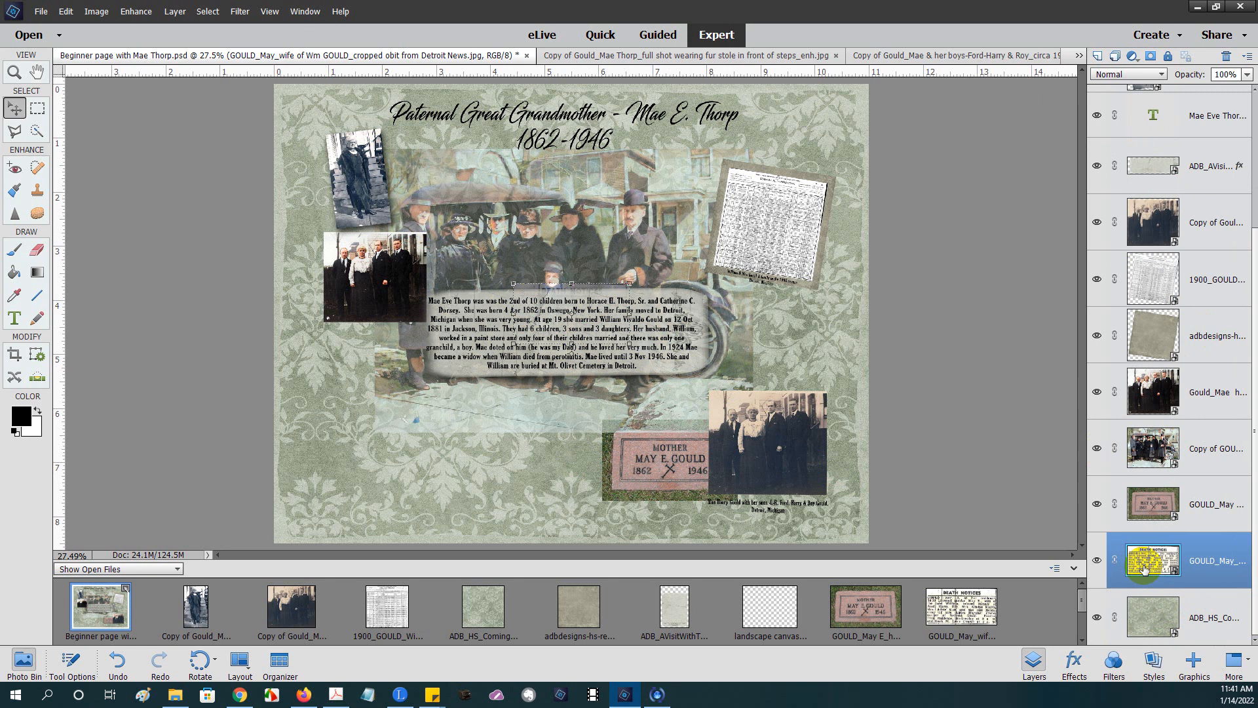
{"action": "left_click_drag", "start_coordinate": [1144, 570], "coordinate": [1106, 257]}
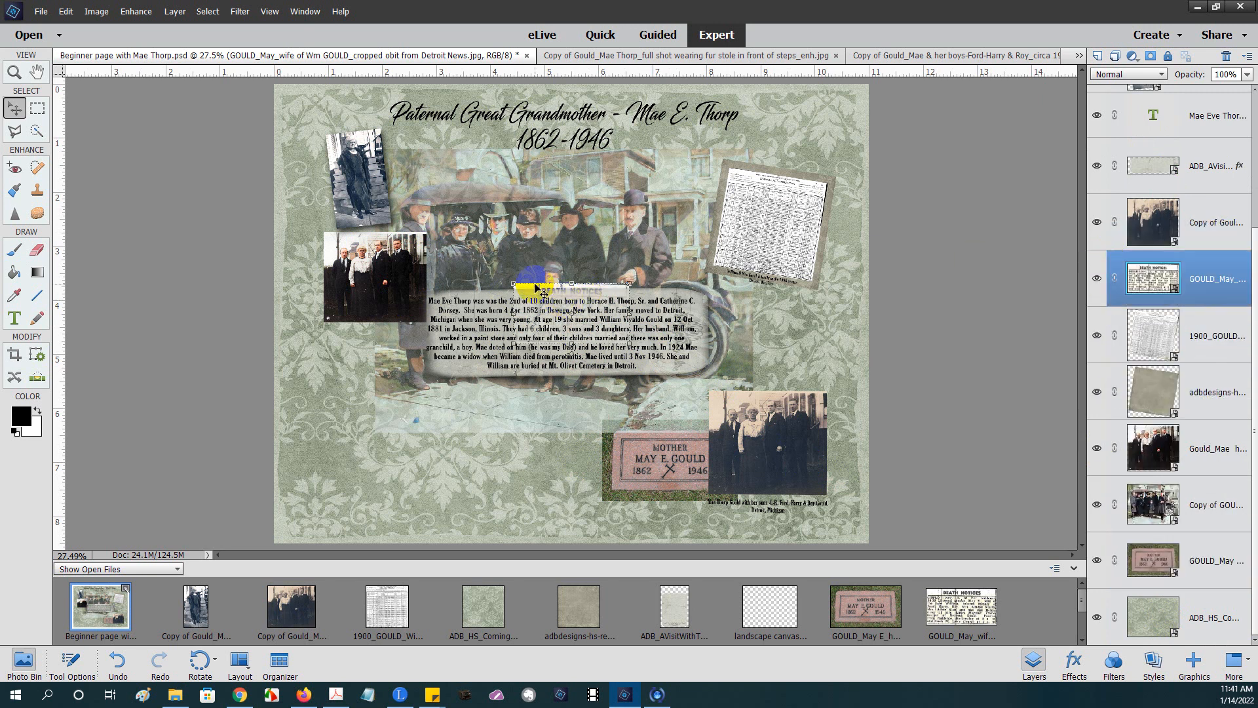
{"action": "left_click_drag", "start_coordinate": [534, 288], "coordinate": [668, 393]}
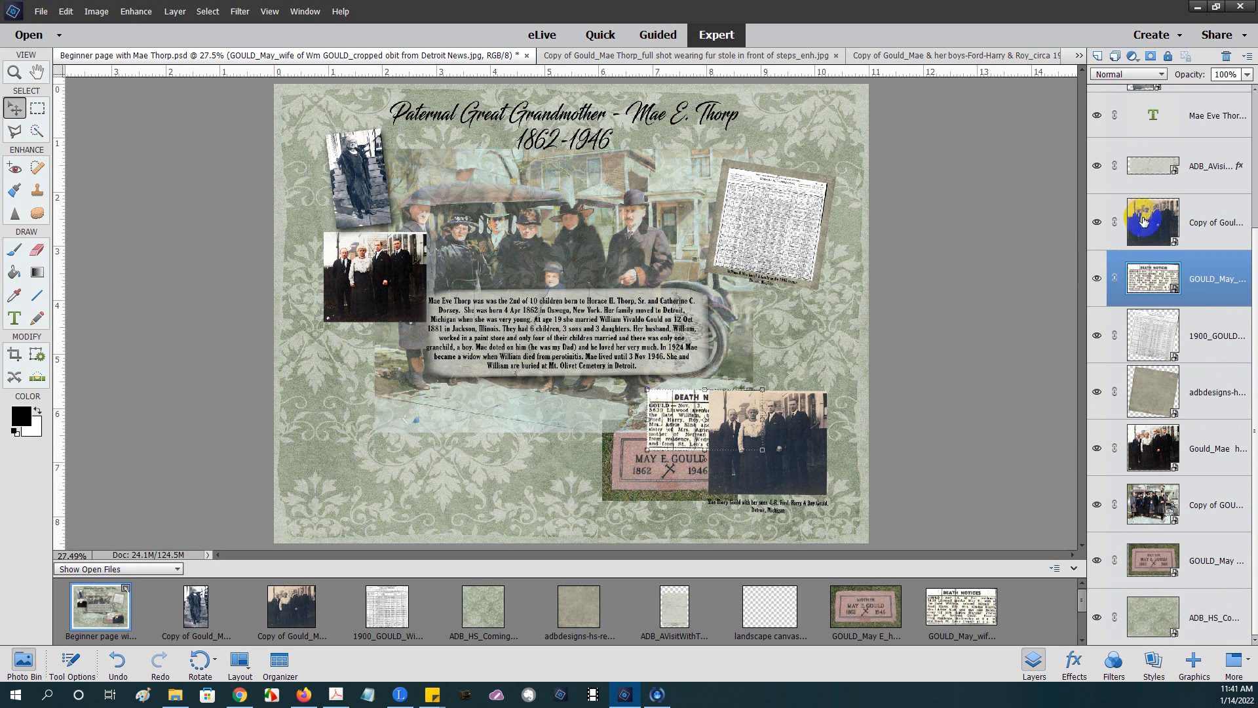
Step: Move the captioned sepia group photo to the page's lower-left area and delete the colorized version of that photo
{"action": "left_click", "coordinate": [1143, 221]}
{"action": "left_click_drag", "start_coordinate": [770, 469], "coordinate": [385, 469]}
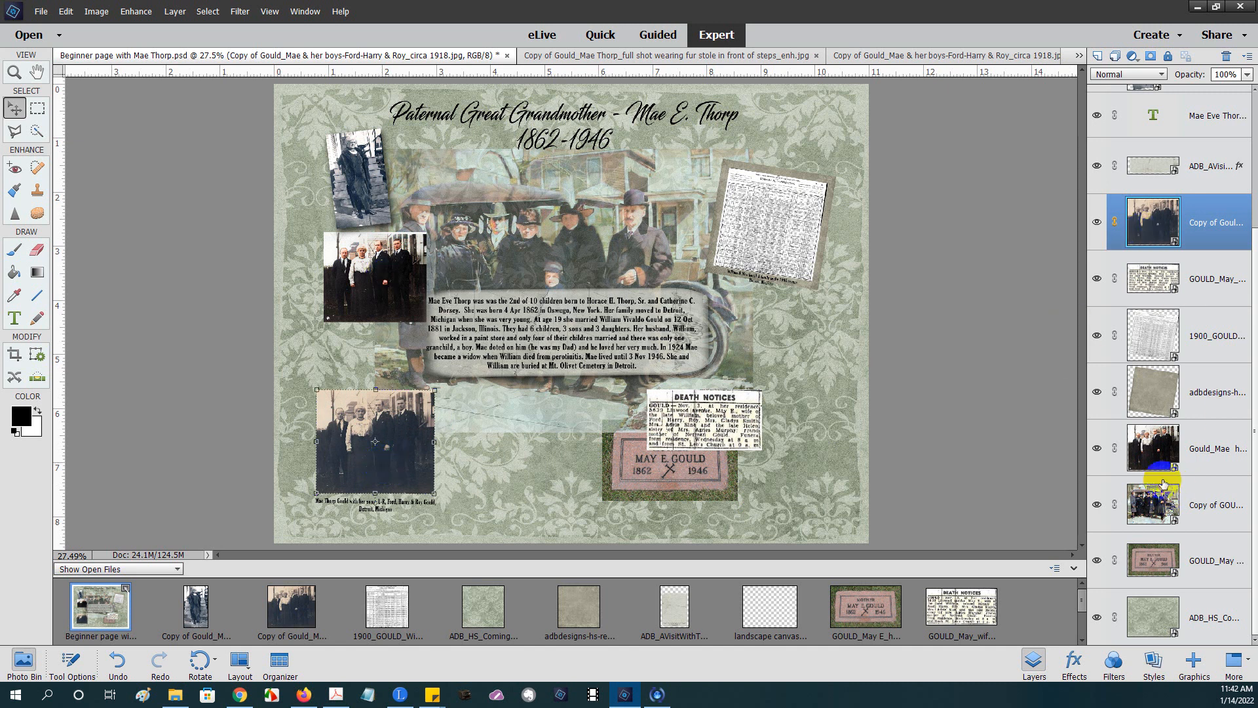
{"action": "left_click", "coordinate": [1159, 459]}
{"action": "left_click", "coordinate": [381, 264]}
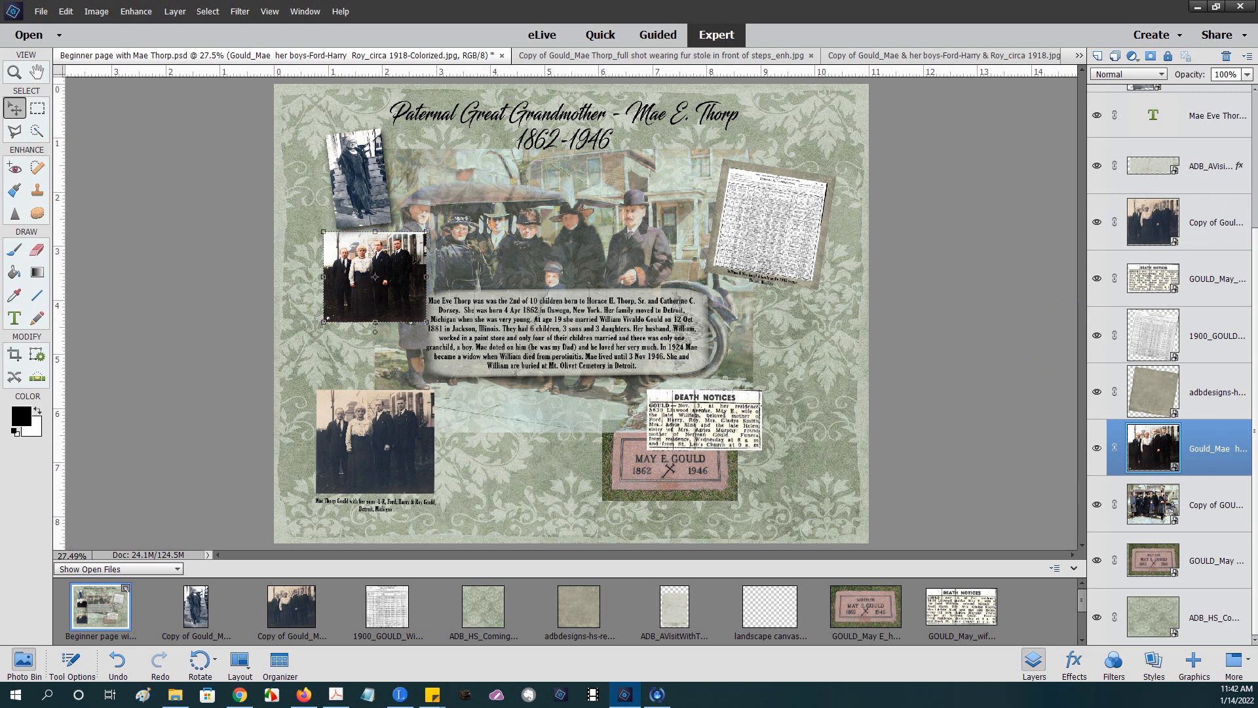
{"action": "key", "text": "Delete"}
{"action": "left_click", "coordinate": [612, 393]}
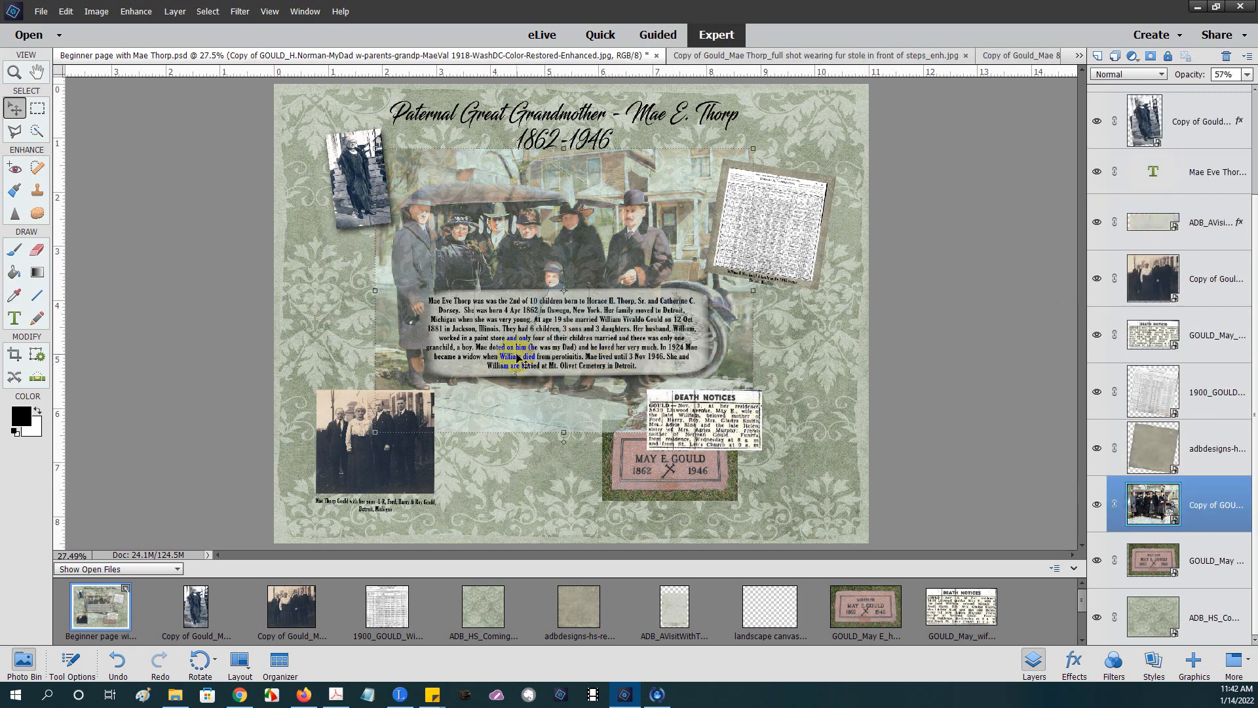
Step: Shift the captioned sepia group photo slightly upward along the page's left side
{"action": "left_click", "coordinate": [1116, 288]}
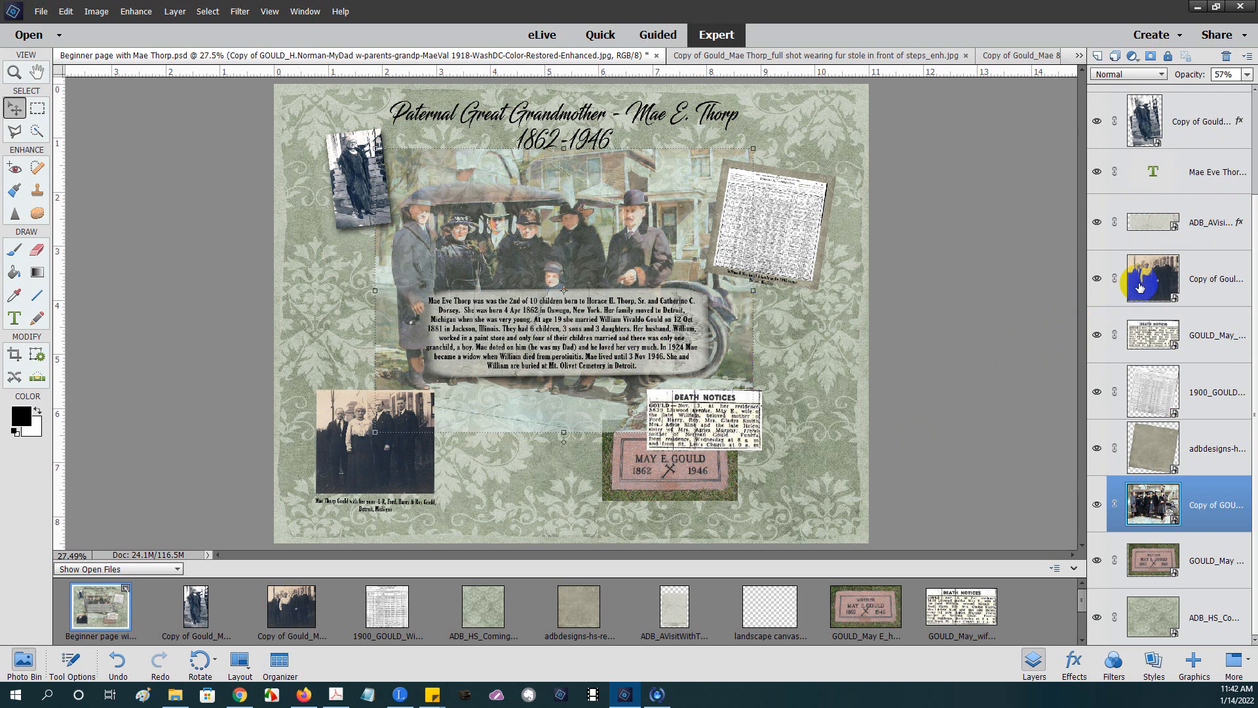
{"action": "left_click", "coordinate": [360, 464]}
{"action": "left_click_drag", "start_coordinate": [359, 464], "coordinate": [359, 432]}
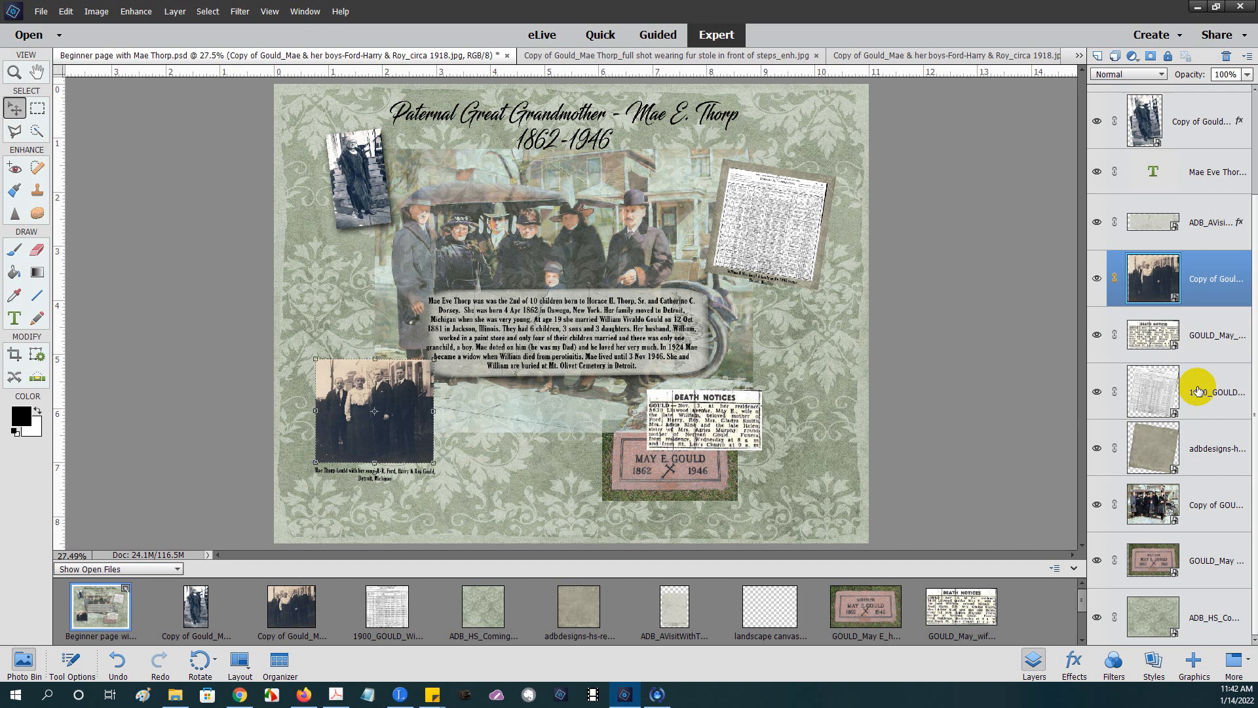
Step: Move the headstone photo right beneath the death notice and rotate it 5.29 degrees
{"action": "left_click", "coordinate": [1140, 553]}
{"action": "left_click_drag", "start_coordinate": [663, 461], "coordinate": [734, 468]}
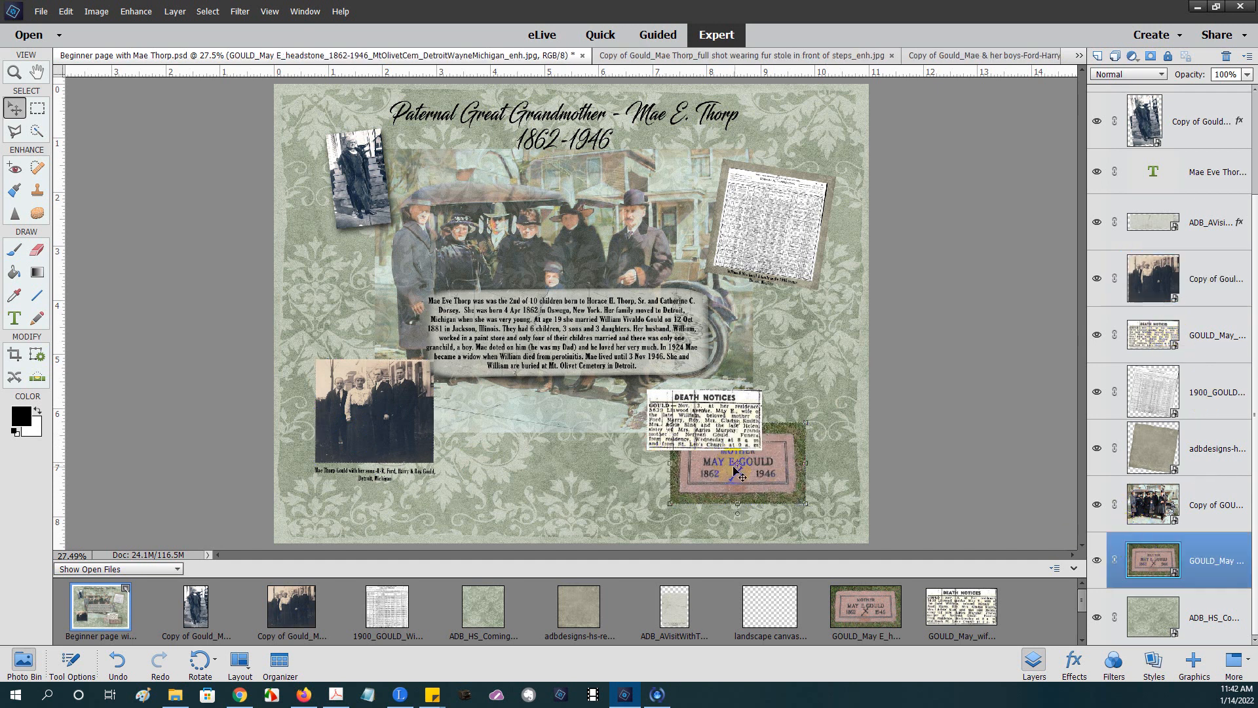
{"action": "left_click_drag", "start_coordinate": [813, 508], "coordinate": [806, 514]}
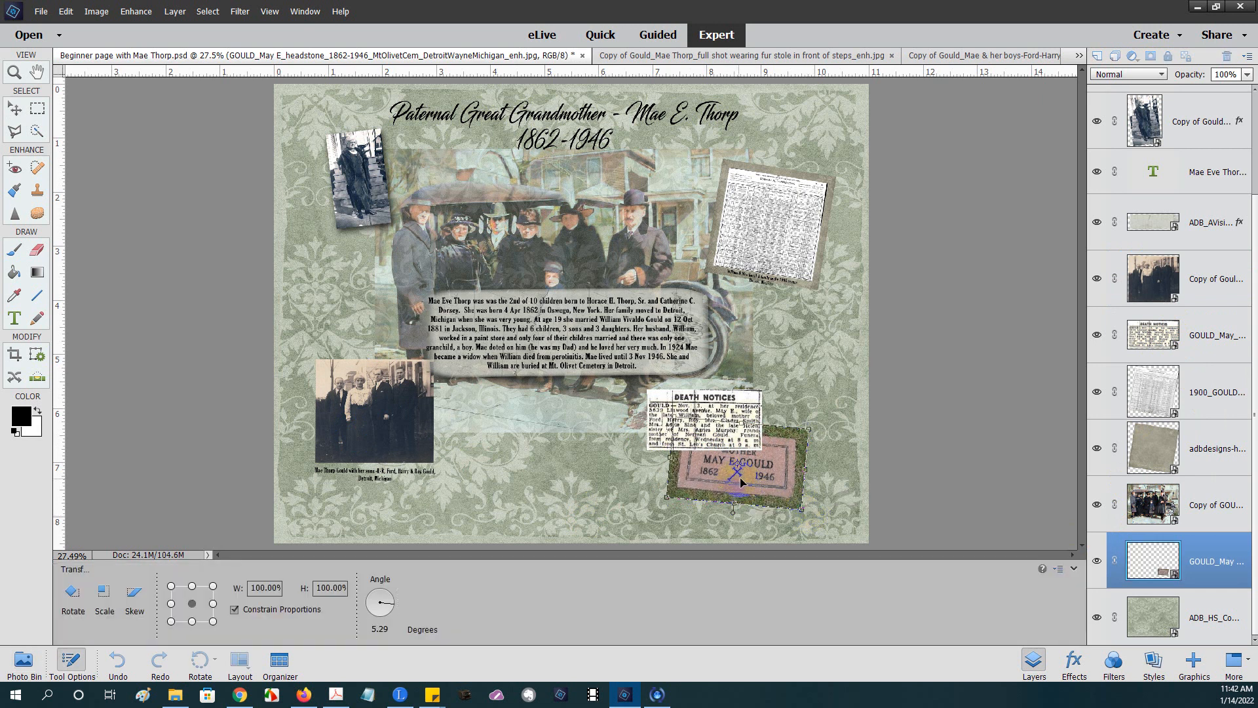
{"action": "left_click_drag", "start_coordinate": [737, 482], "coordinate": [741, 483]}
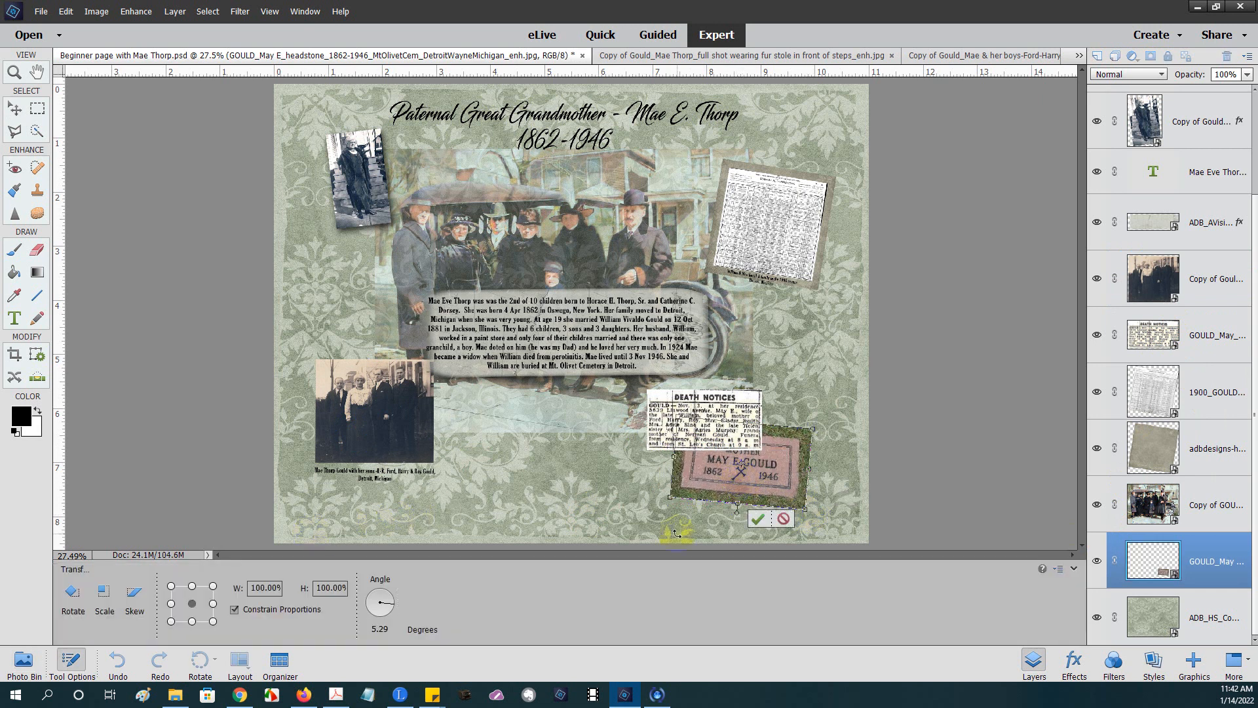
{"action": "left_click", "coordinate": [758, 519]}
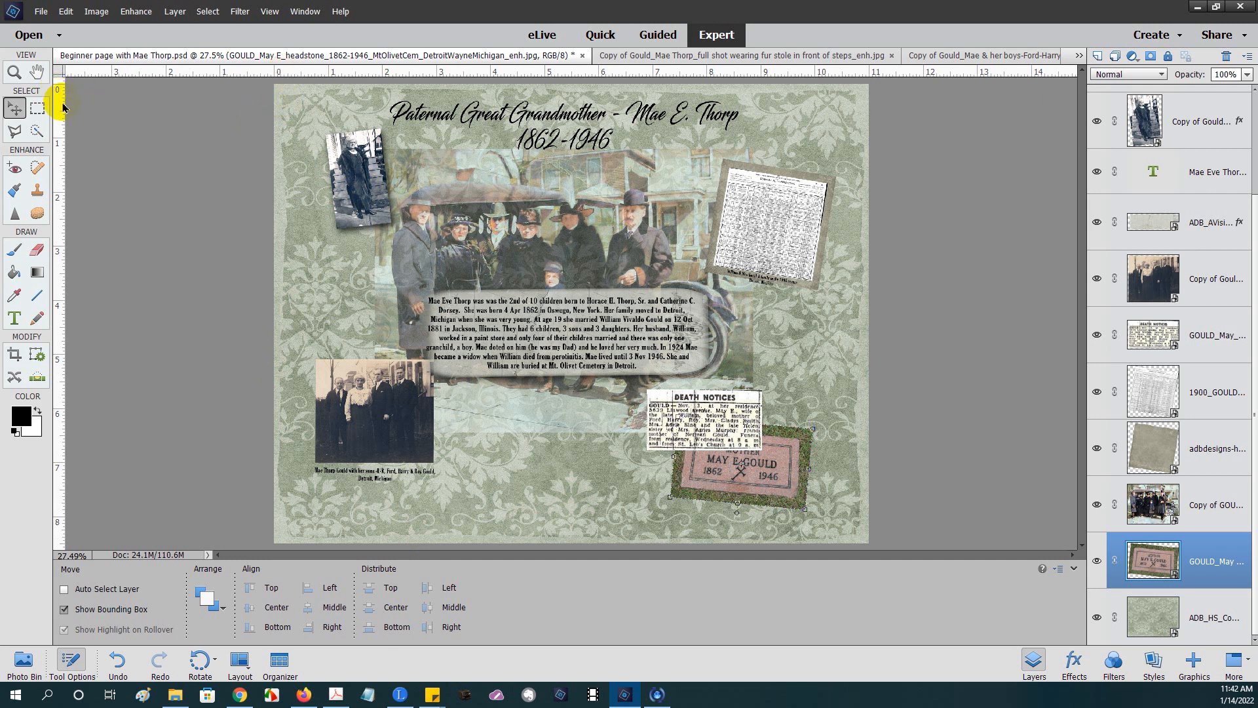
Step: Add margin guides just inside the left, right, bottom and top edges of the page
{"action": "left_click_drag", "start_coordinate": [59, 103], "coordinate": [287, 107]}
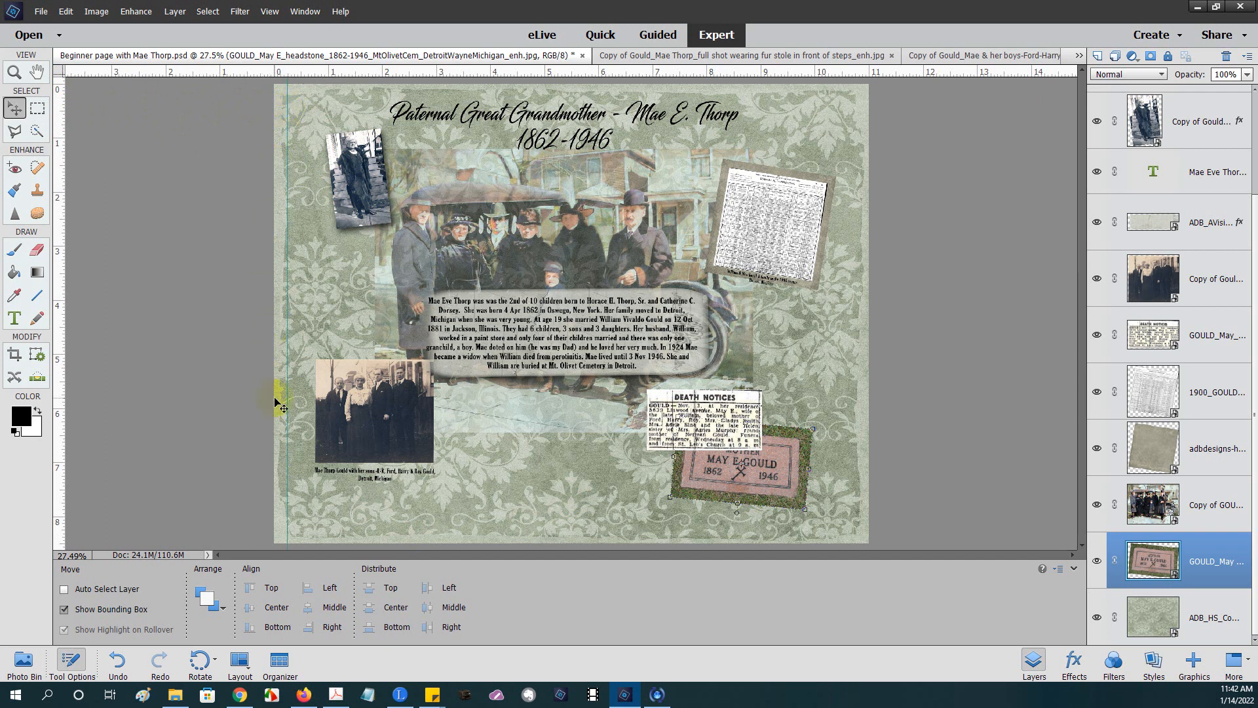
{"action": "left_click_drag", "start_coordinate": [59, 110], "coordinate": [855, 131]}
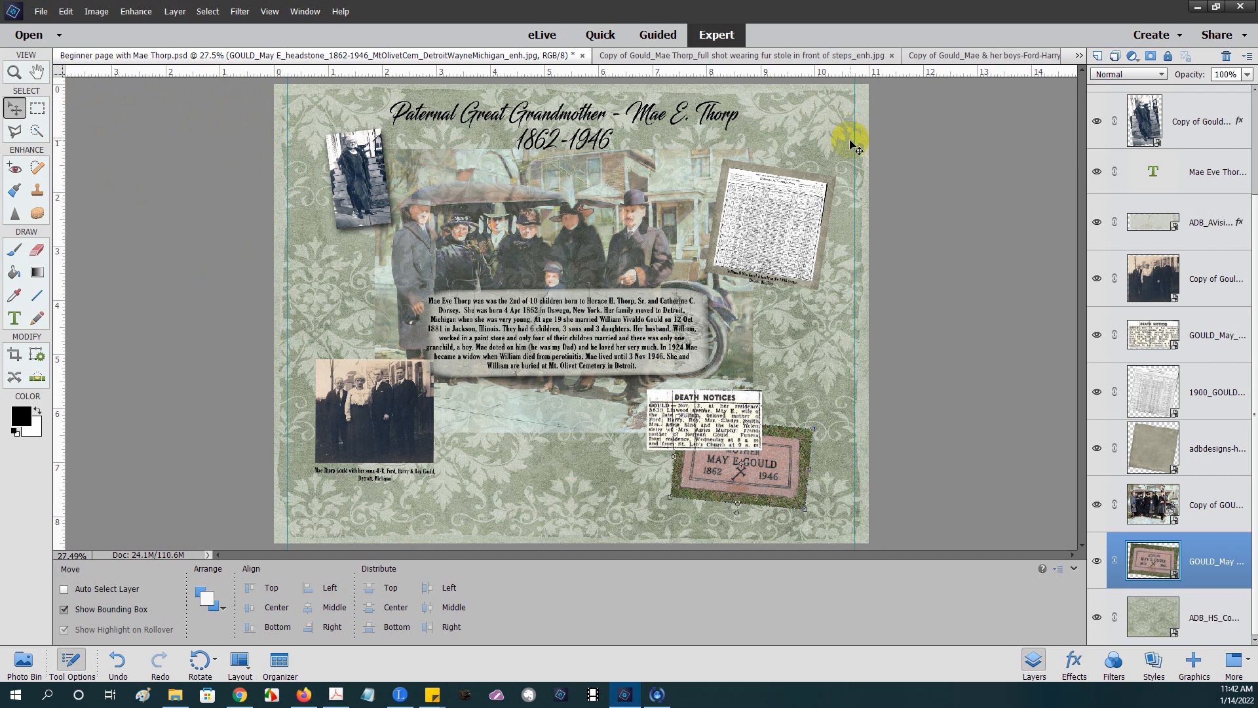
{"action": "left_click_drag", "start_coordinate": [561, 77], "coordinate": [535, 526]}
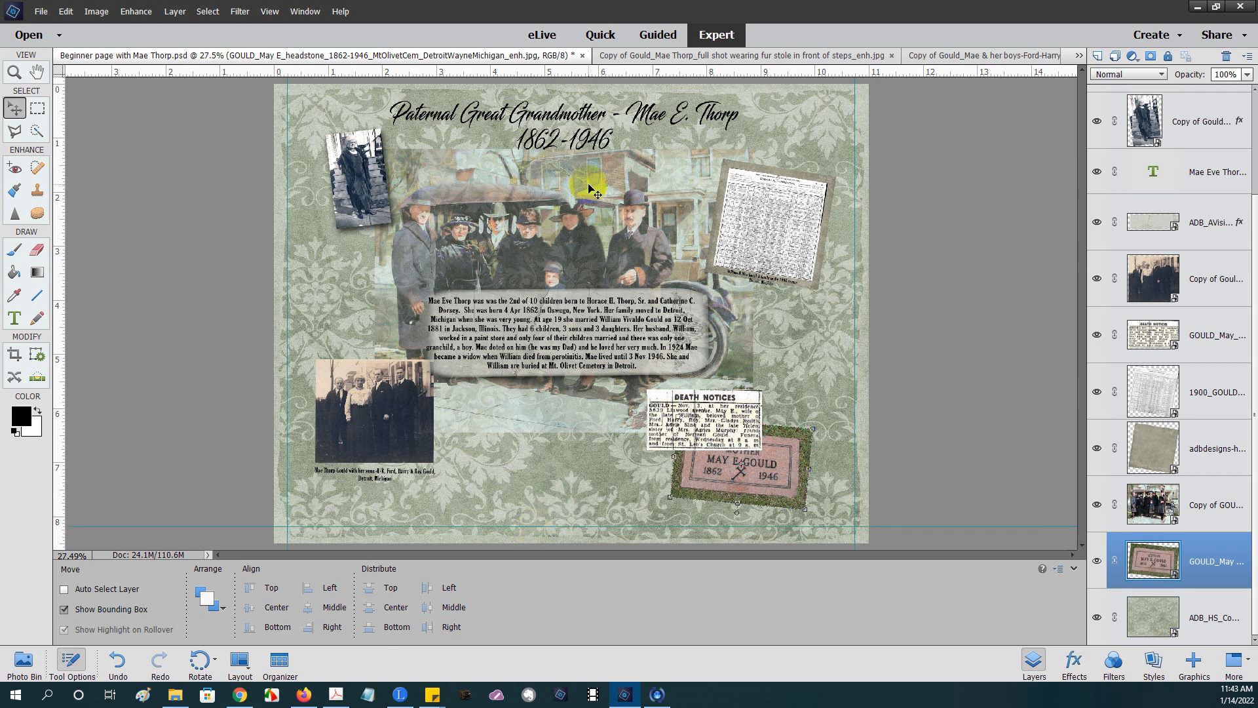
{"action": "left_click_drag", "start_coordinate": [514, 72], "coordinate": [515, 96]}
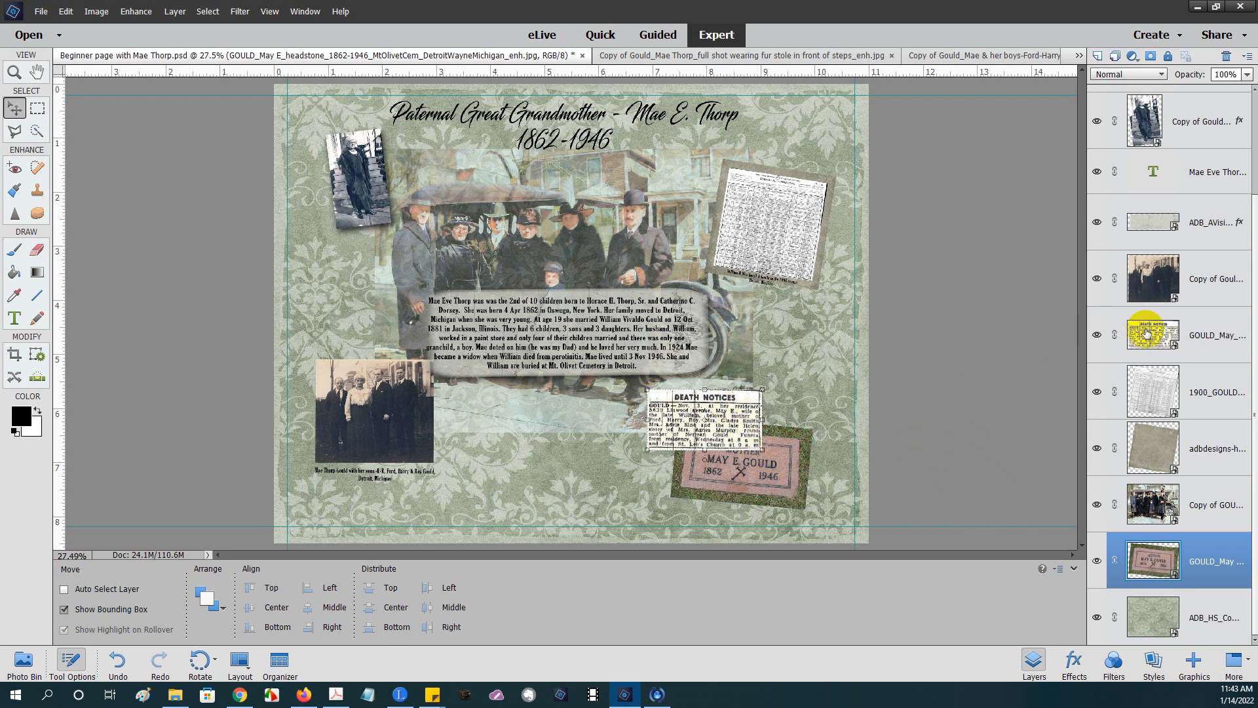
Step: Shift the death notice right and stack it behind the headstone, with both layers above the faded family car photo
{"action": "left_click", "coordinate": [1146, 334]}
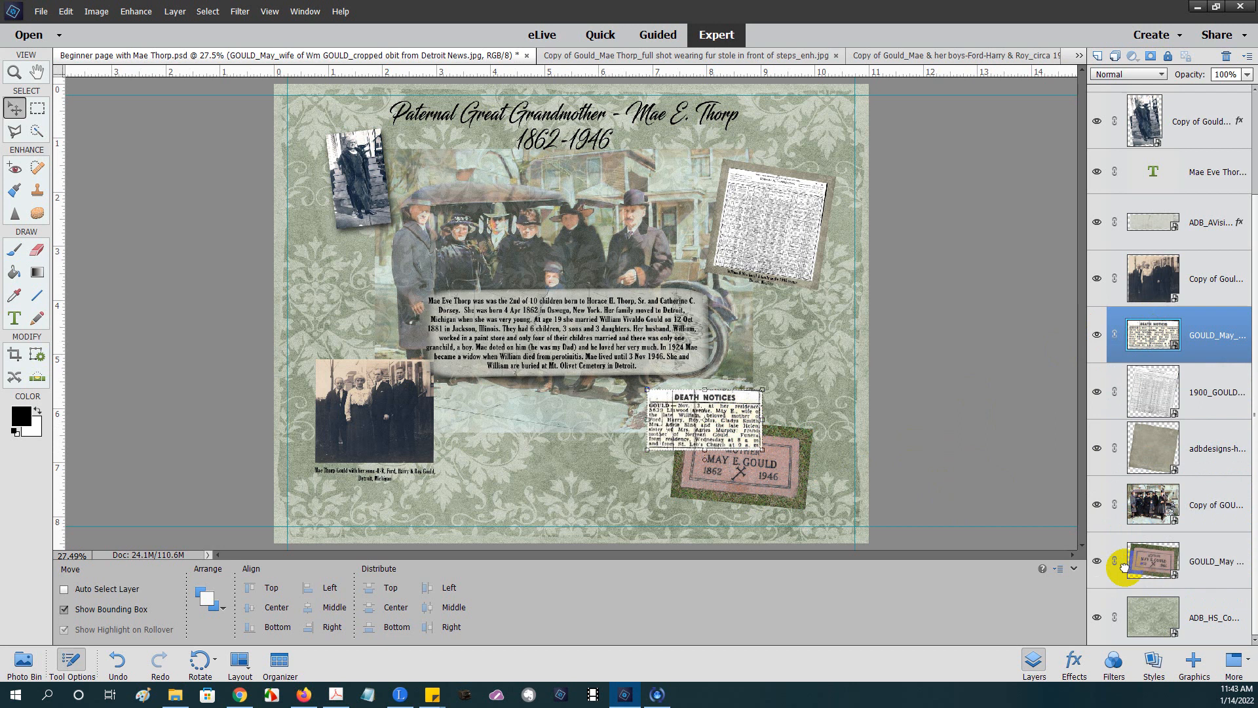
{"action": "left_click_drag", "start_coordinate": [1124, 568], "coordinate": [1123, 580]}
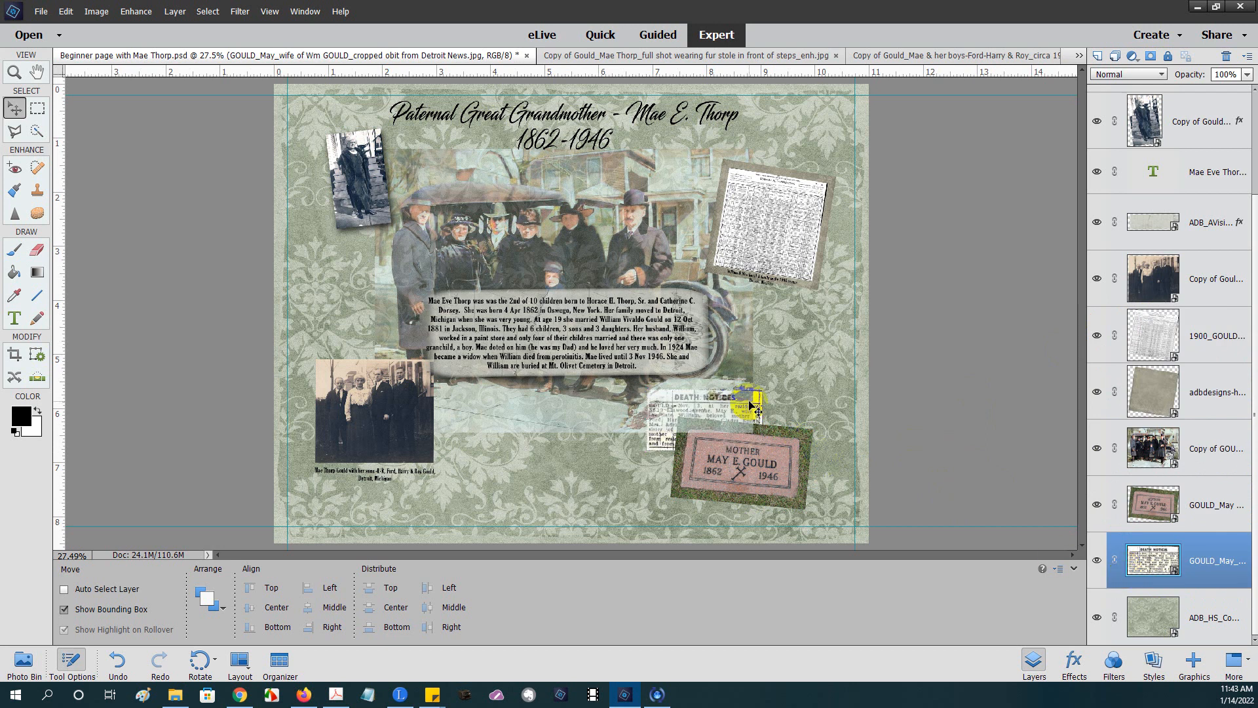
{"action": "left_click_drag", "start_coordinate": [753, 406], "coordinate": [810, 401]}
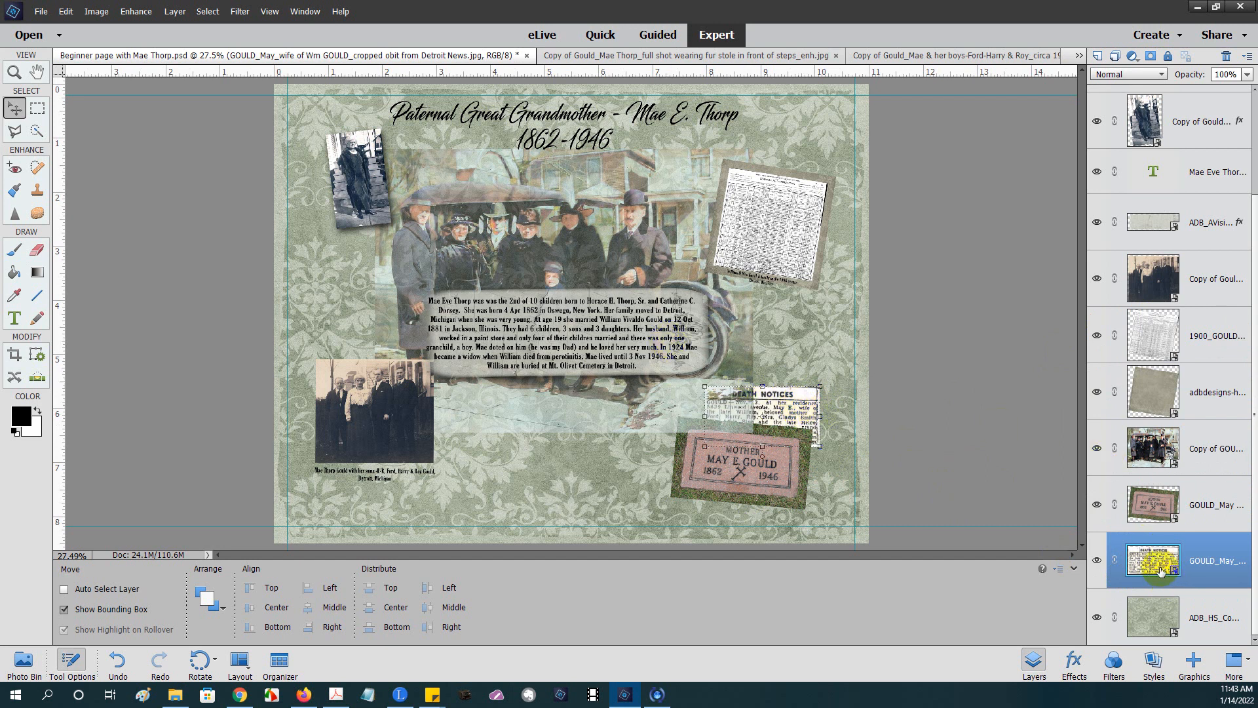
{"action": "left_click_drag", "start_coordinate": [1160, 572], "coordinate": [1135, 431]}
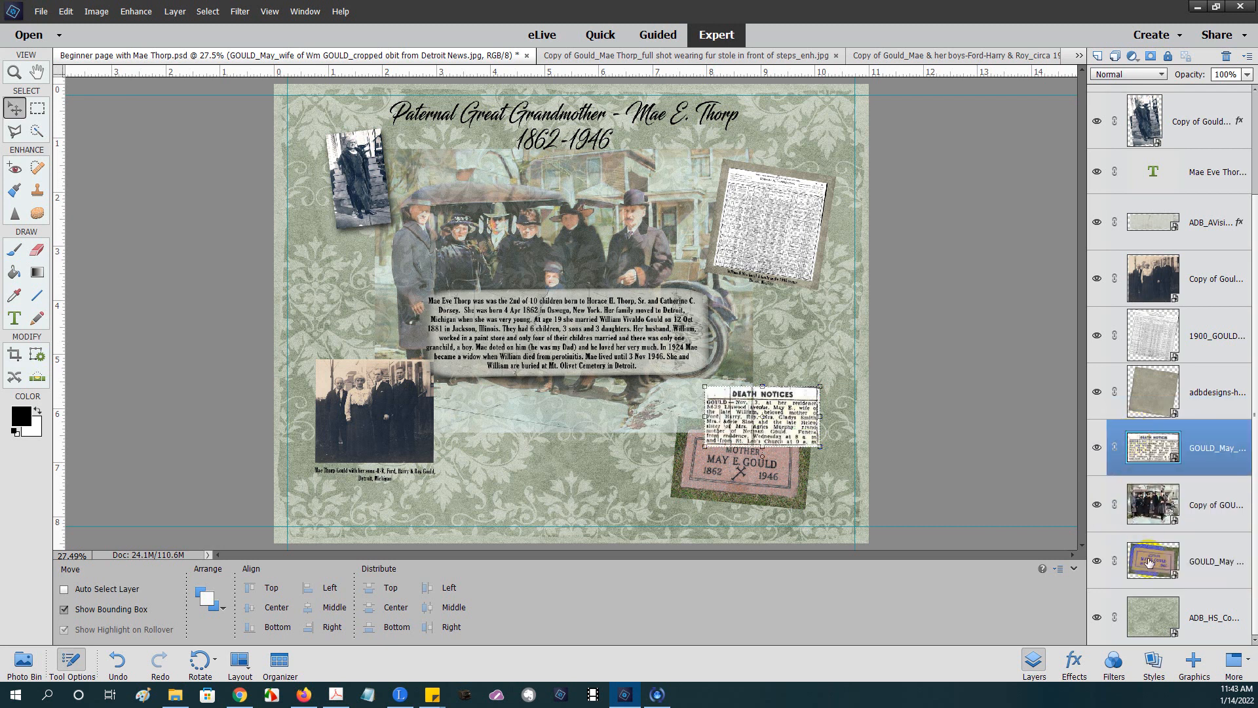
{"action": "left_click_drag", "start_coordinate": [1150, 565], "coordinate": [1114, 427]}
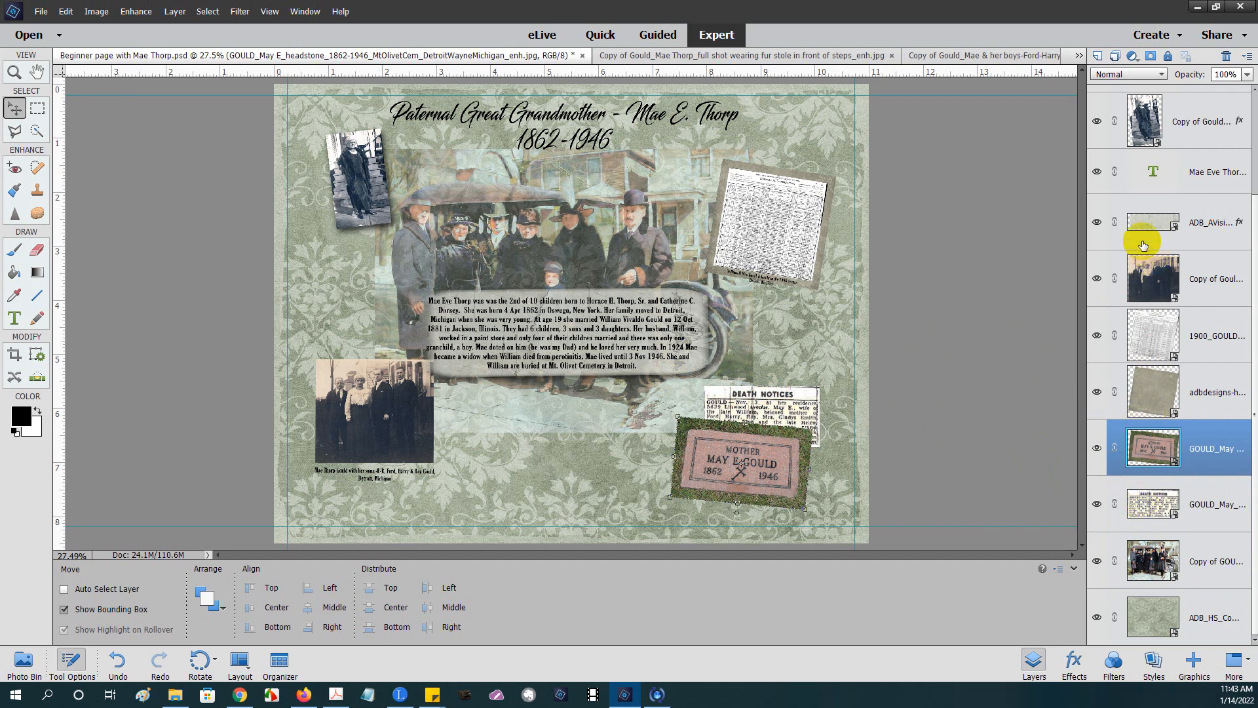
Step: Move the biography tag and its linked text down to uncover the child in the family car photo
{"action": "left_click", "coordinate": [1139, 221]}
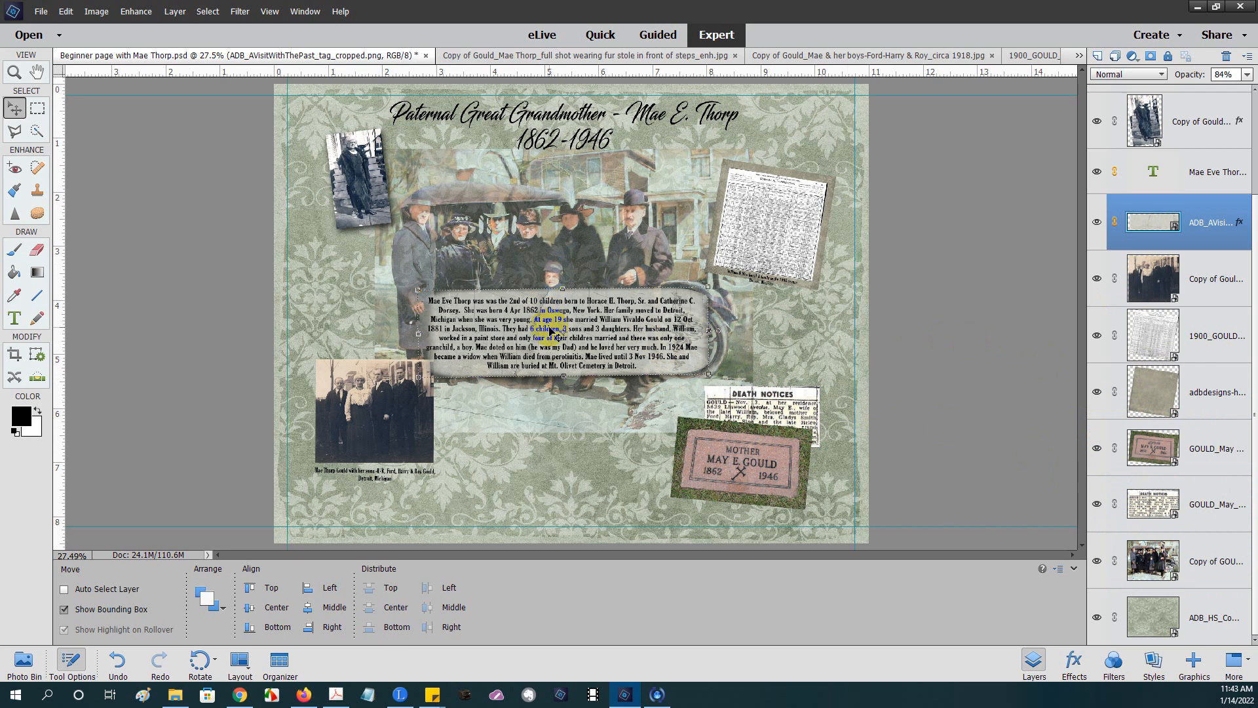
{"action": "left_click_drag", "start_coordinate": [557, 336], "coordinate": [548, 365]}
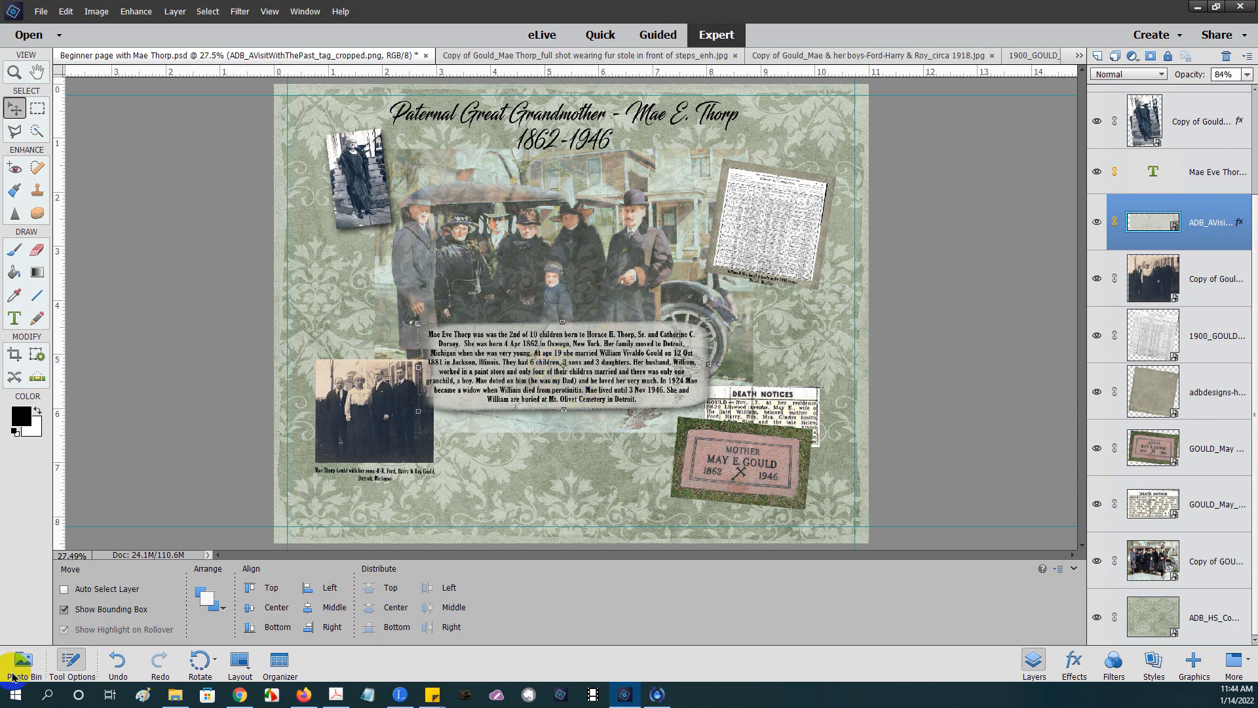
Step: Scale the fur stole portrait at the page's upper left to 125.01%, keeping its proportions
{"action": "left_click", "coordinate": [22, 662]}
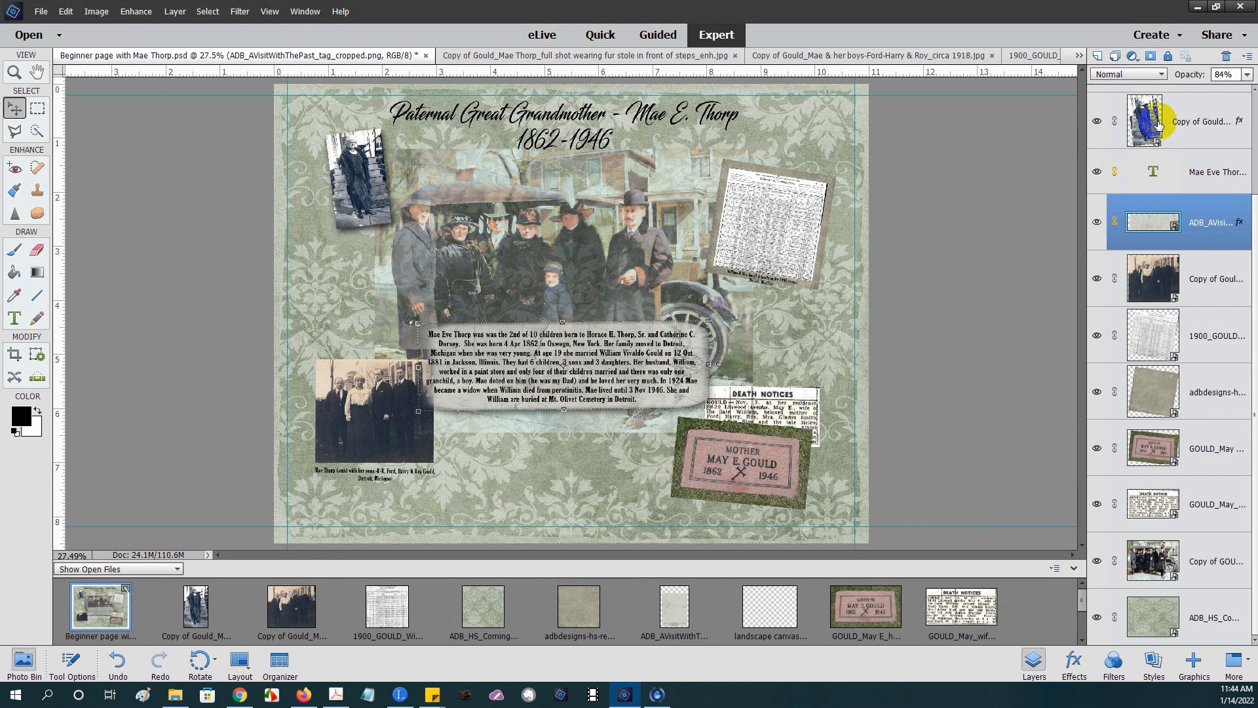
{"action": "left_click", "coordinate": [1159, 124]}
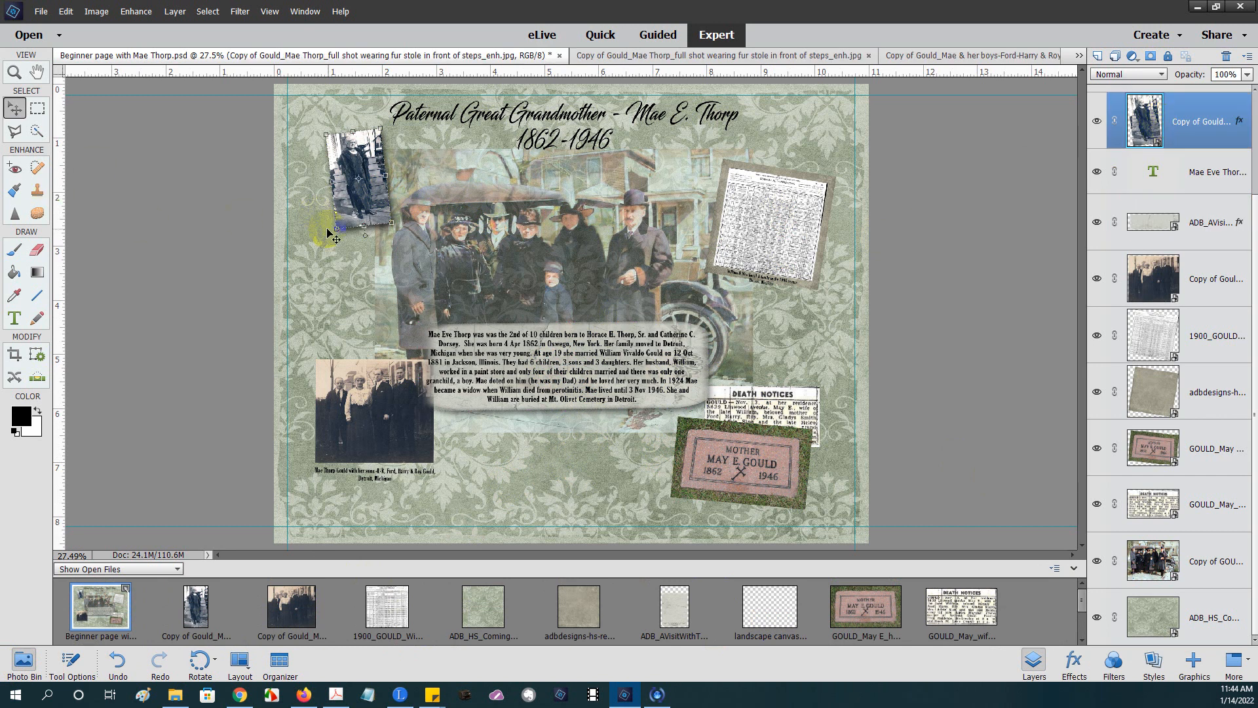
{"action": "mouse_move", "coordinate": [340, 229]}
{"action": "left_mouse_down"}
{"action": "mouse_move", "coordinate": [328, 258]}
{"action": "mouse_move", "coordinate": [326, 228]}
{"action": "left_mouse_up"}
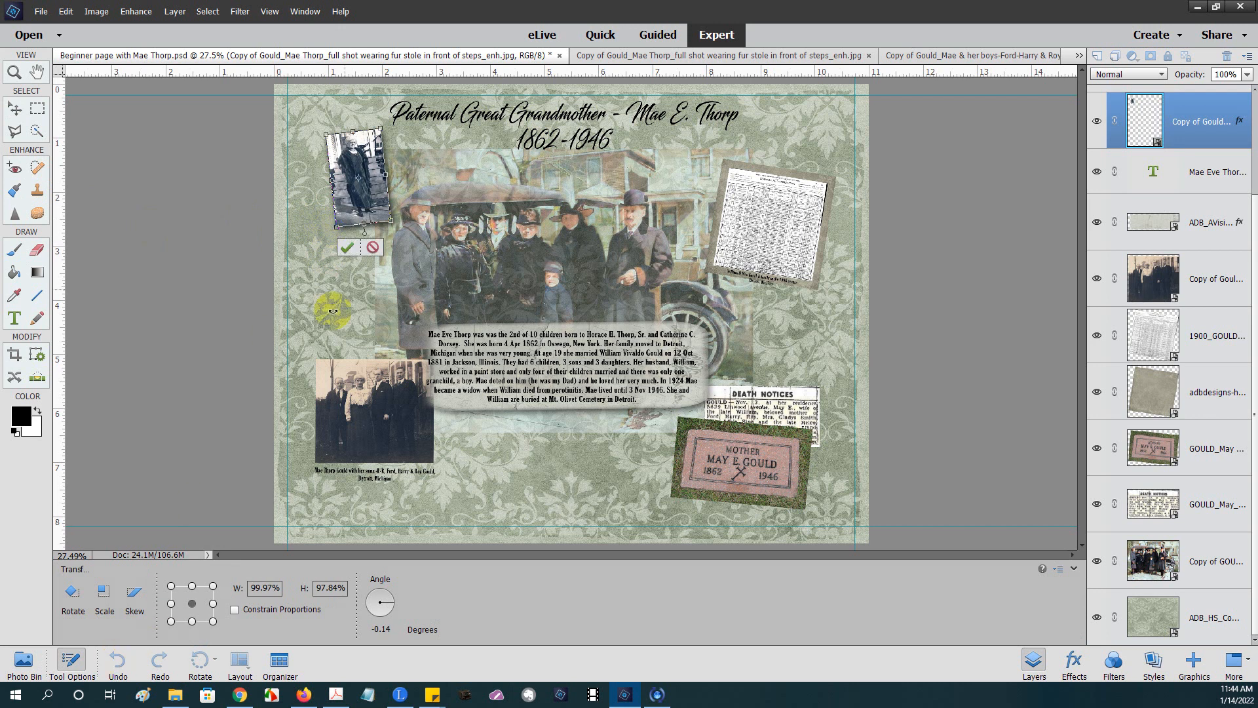
{"action": "left_click", "coordinate": [373, 249]}
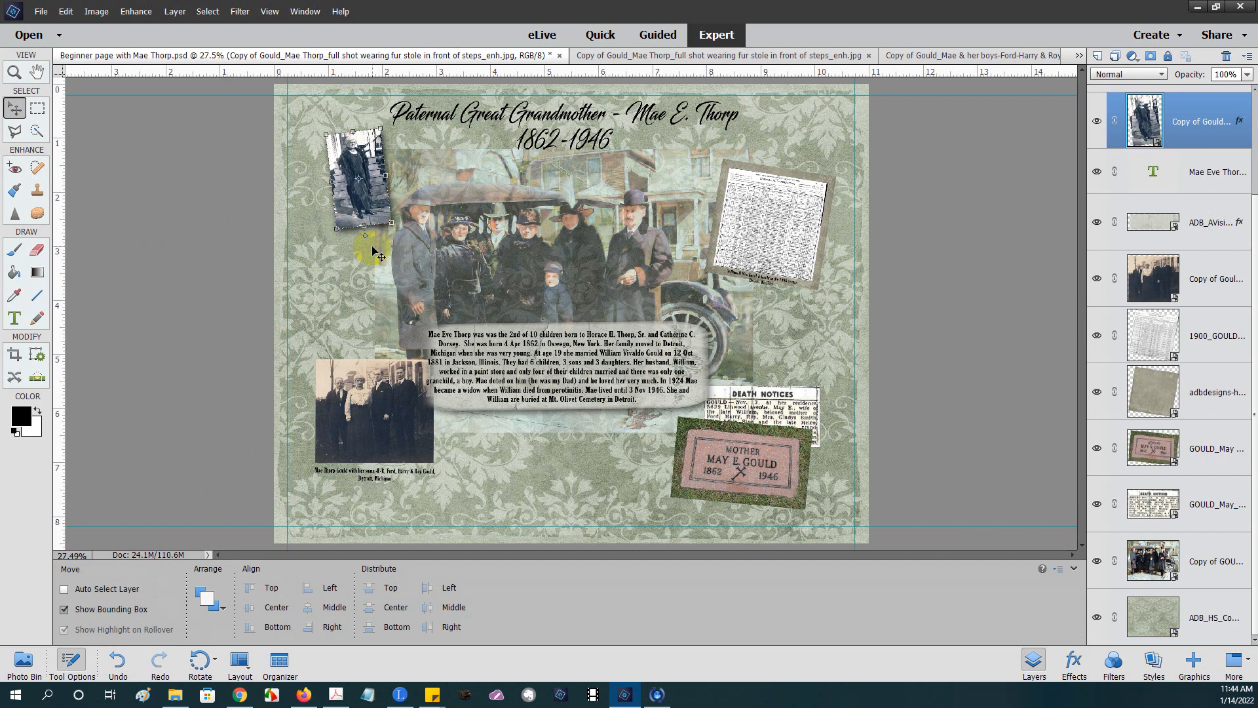
{"action": "mouse_move", "coordinate": [336, 229]}
{"action": "left_mouse_down"}
{"action": "mouse_move", "coordinate": [332, 258]}
{"action": "mouse_move", "coordinate": [347, 230]}
{"action": "left_mouse_up"}
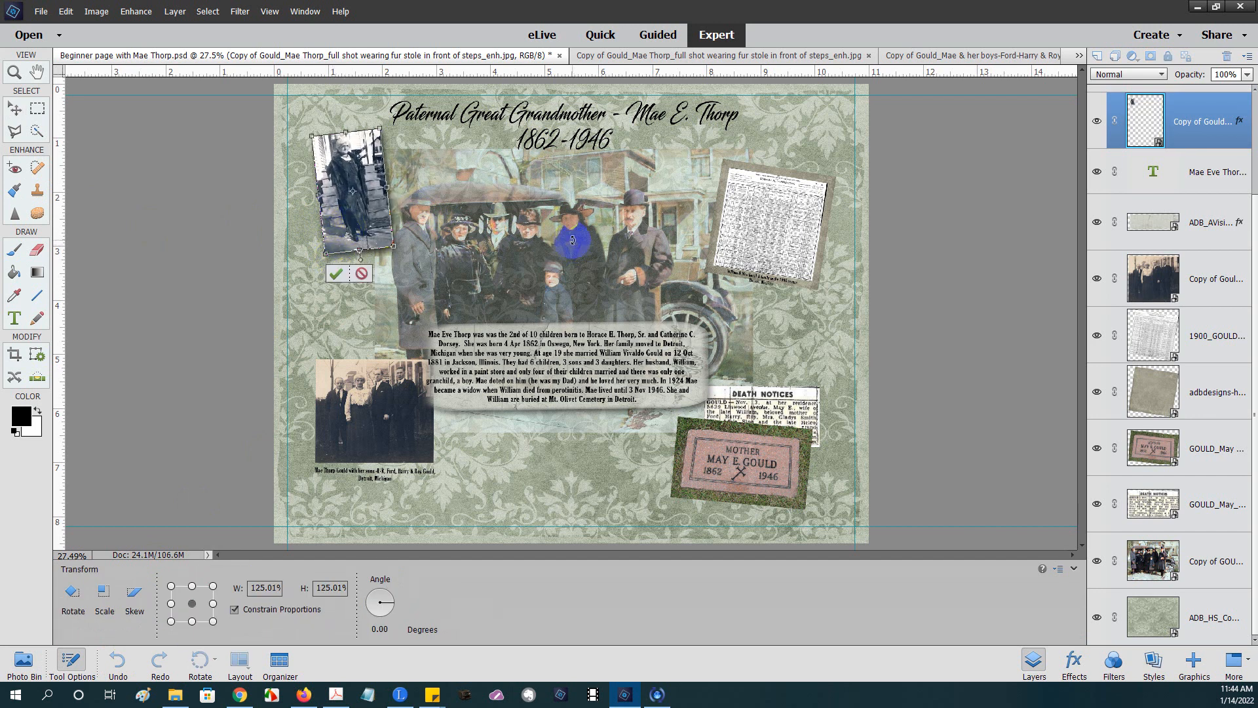
{"action": "left_click", "coordinate": [335, 274]}
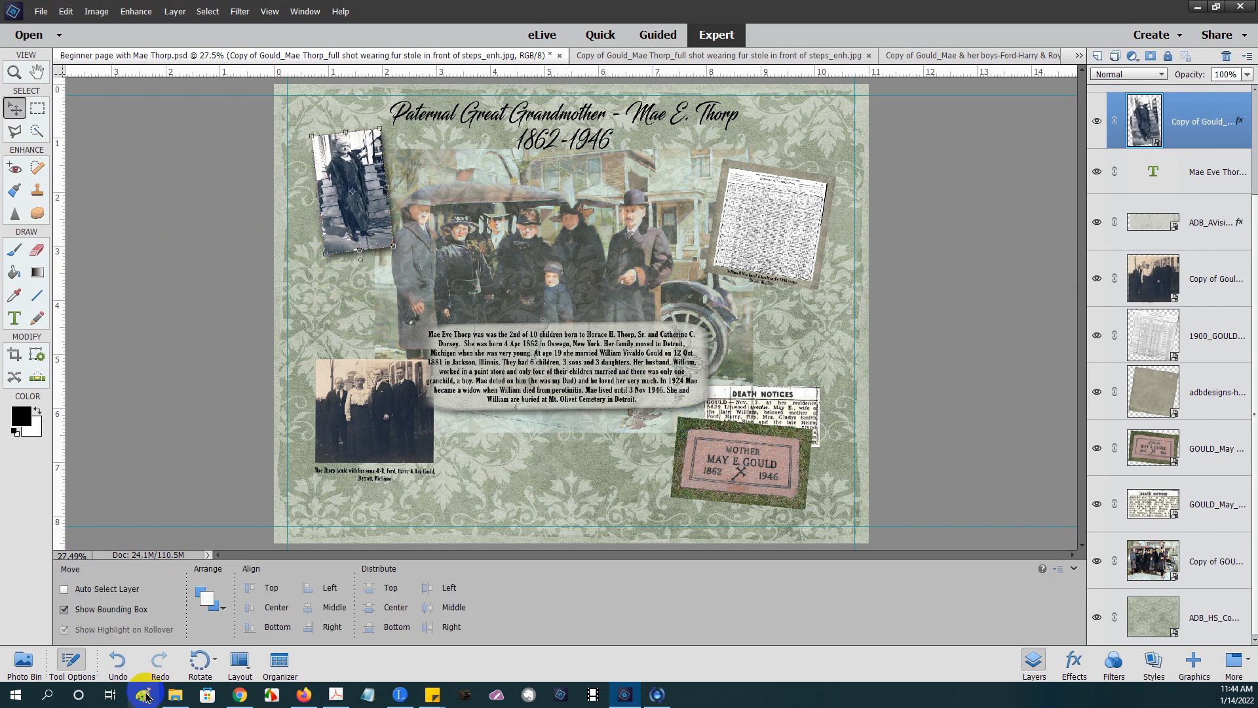
Step: Switch to File Explorer and open the Embellishments folder inside the SCRAPBOOKING documents folder
{"action": "left_click", "coordinate": [177, 696]}
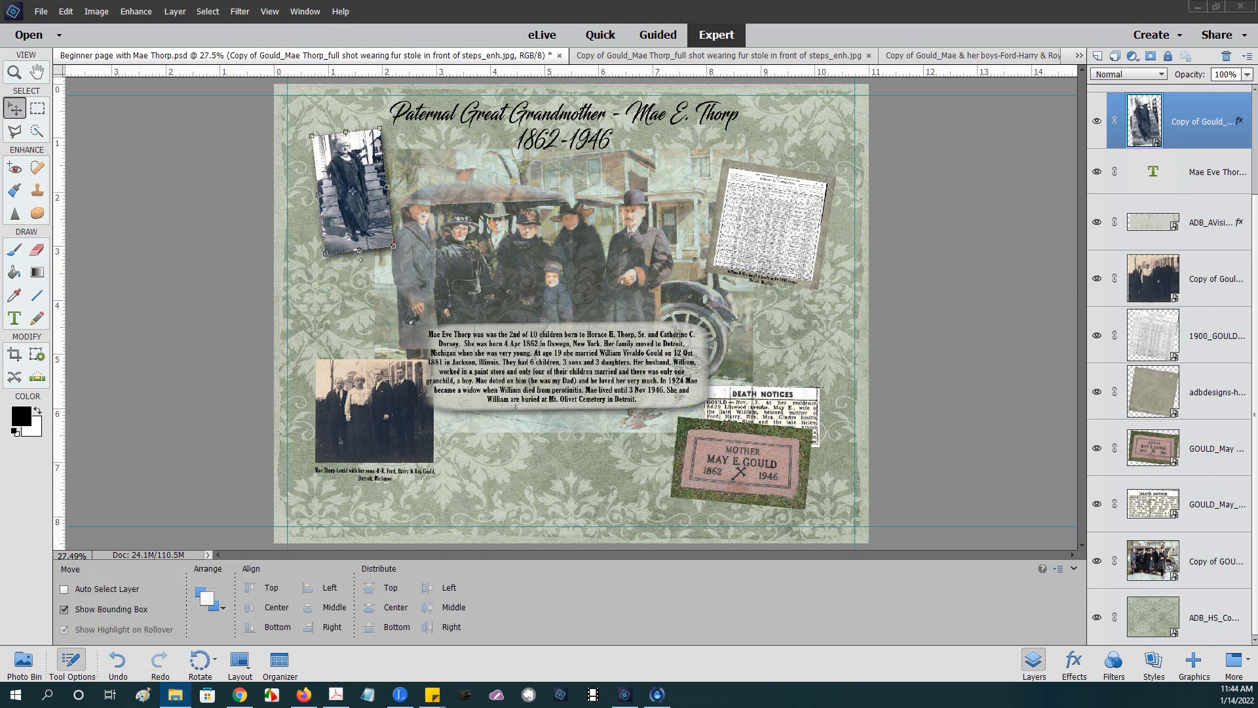
{"action": "left_click_drag", "start_coordinate": [1257, 71], "coordinate": [714, 72]}
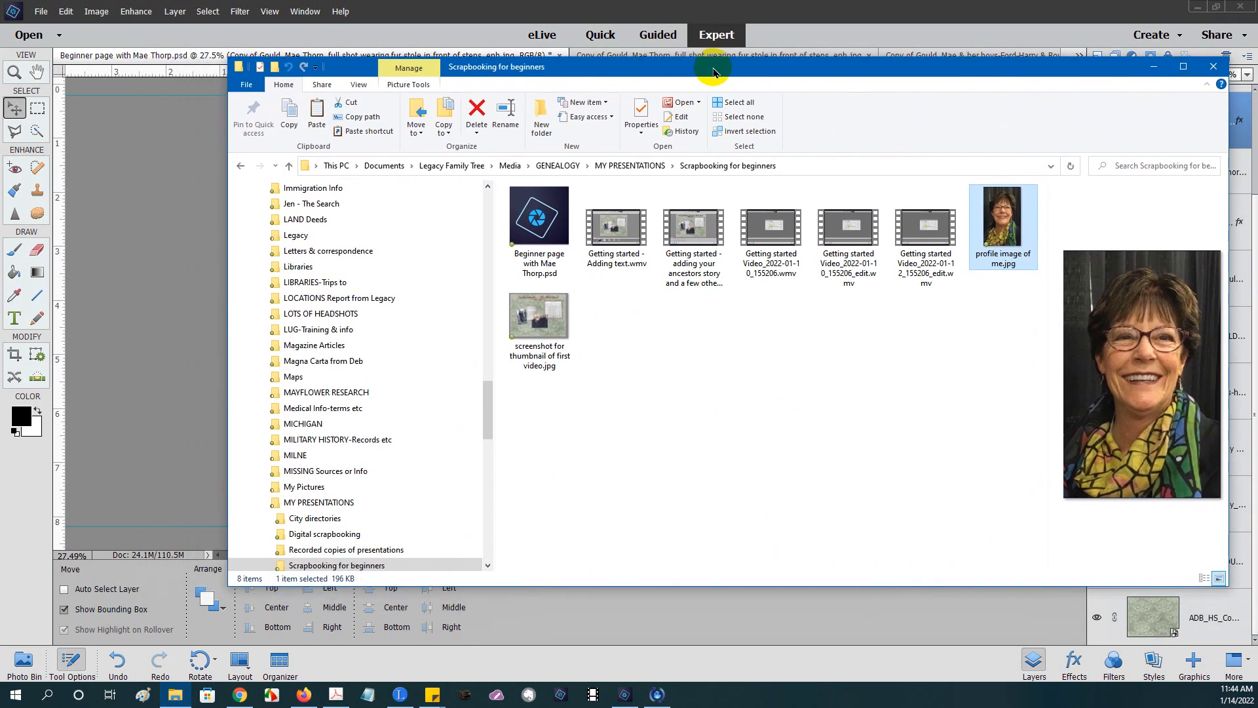
{"action": "left_click_drag", "start_coordinate": [490, 415], "coordinate": [483, 206]}
{"action": "left_click", "coordinate": [305, 366]}
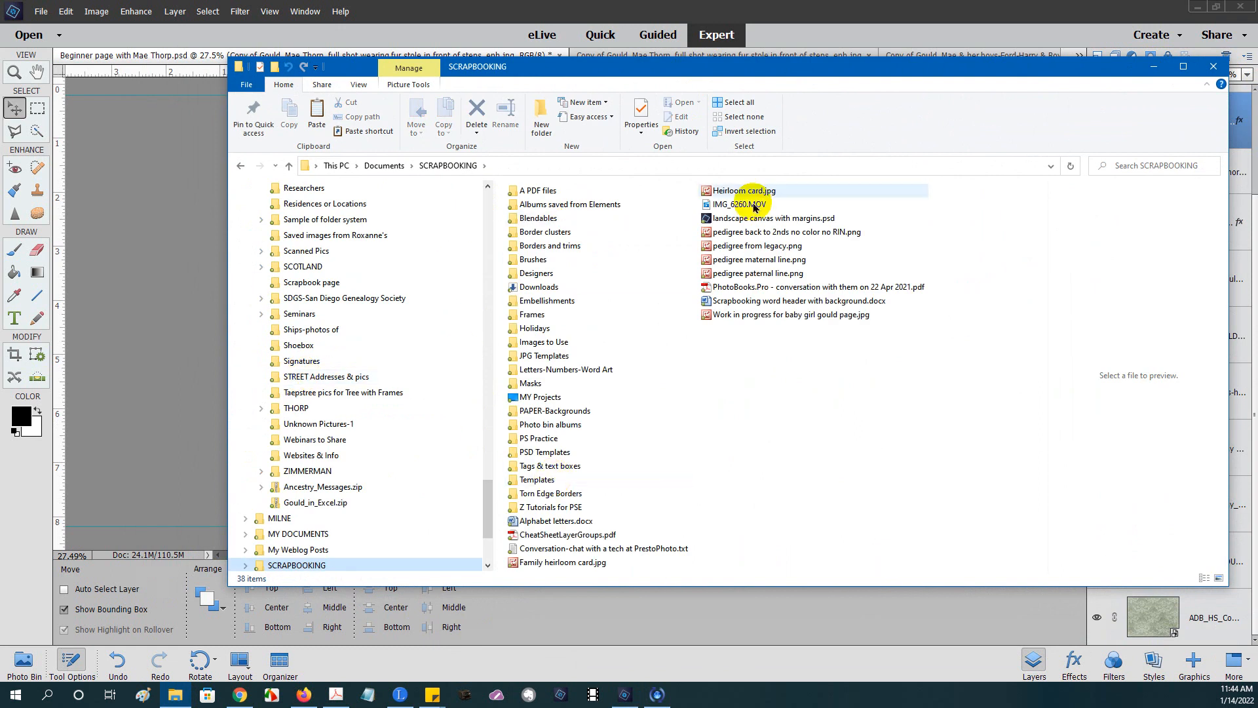
{"action": "left_click_drag", "start_coordinate": [774, 73], "coordinate": [814, 20]}
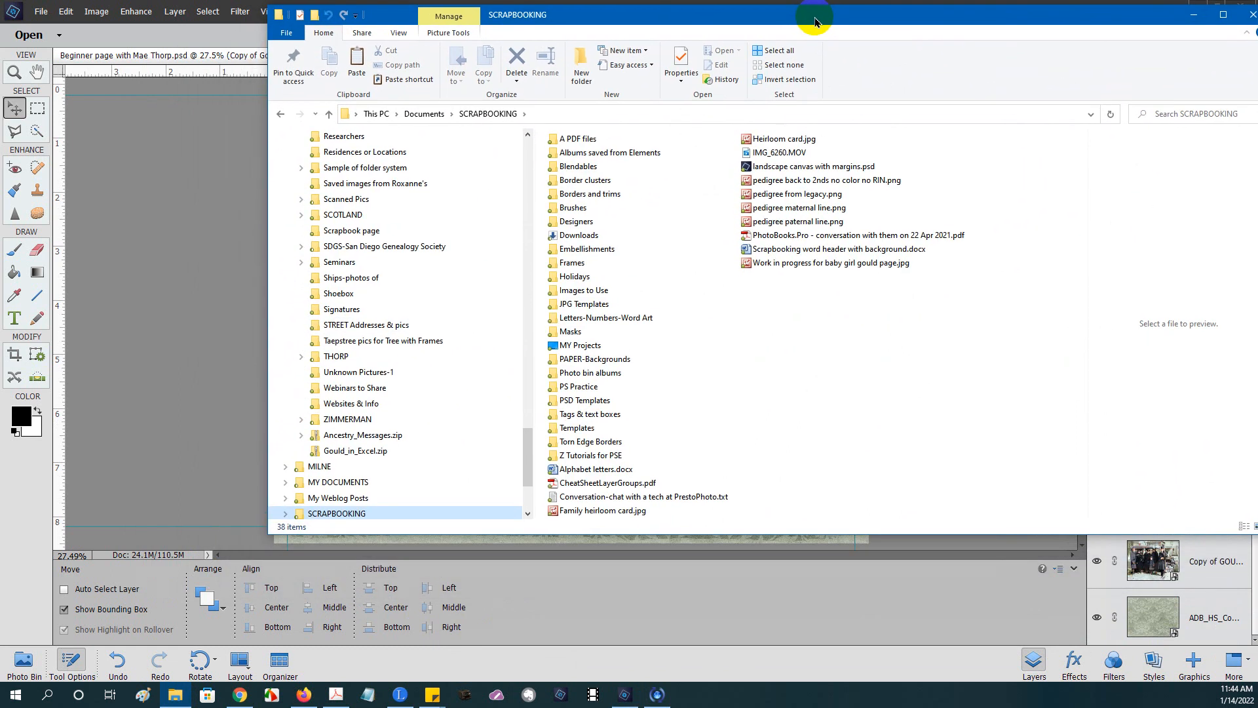
{"action": "left_click", "coordinate": [562, 253]}
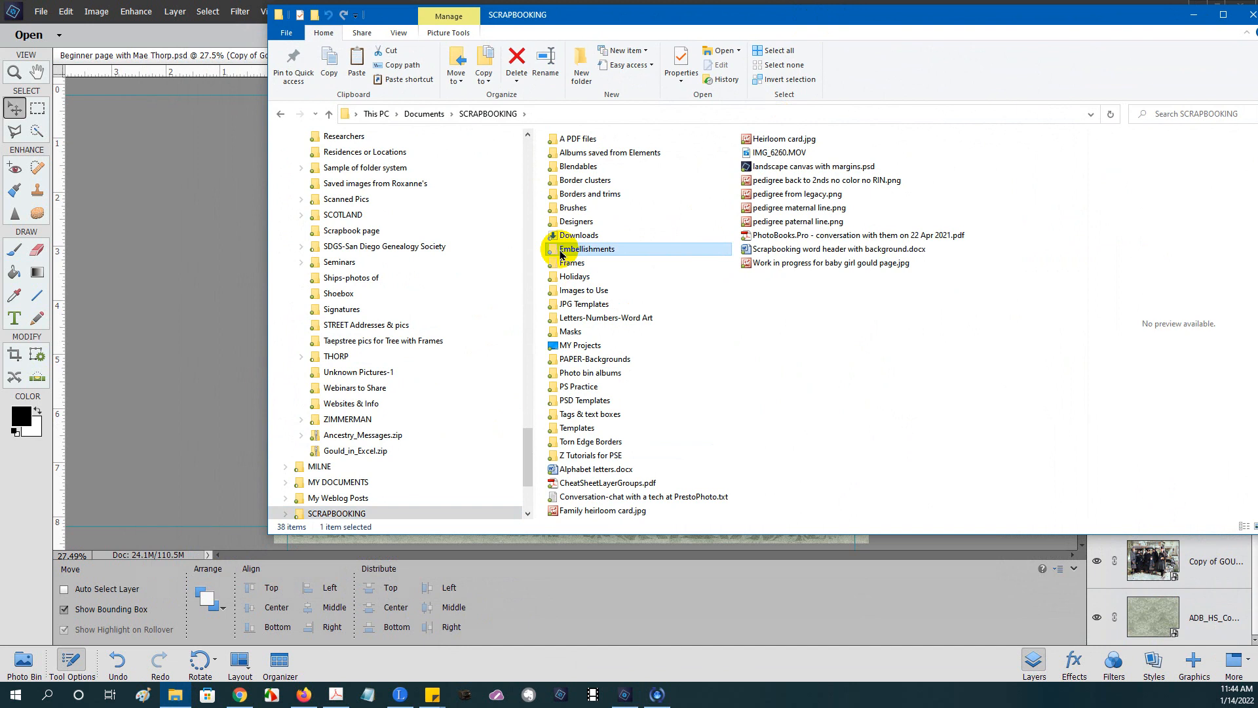
{"action": "double_click", "coordinate": [565, 253]}
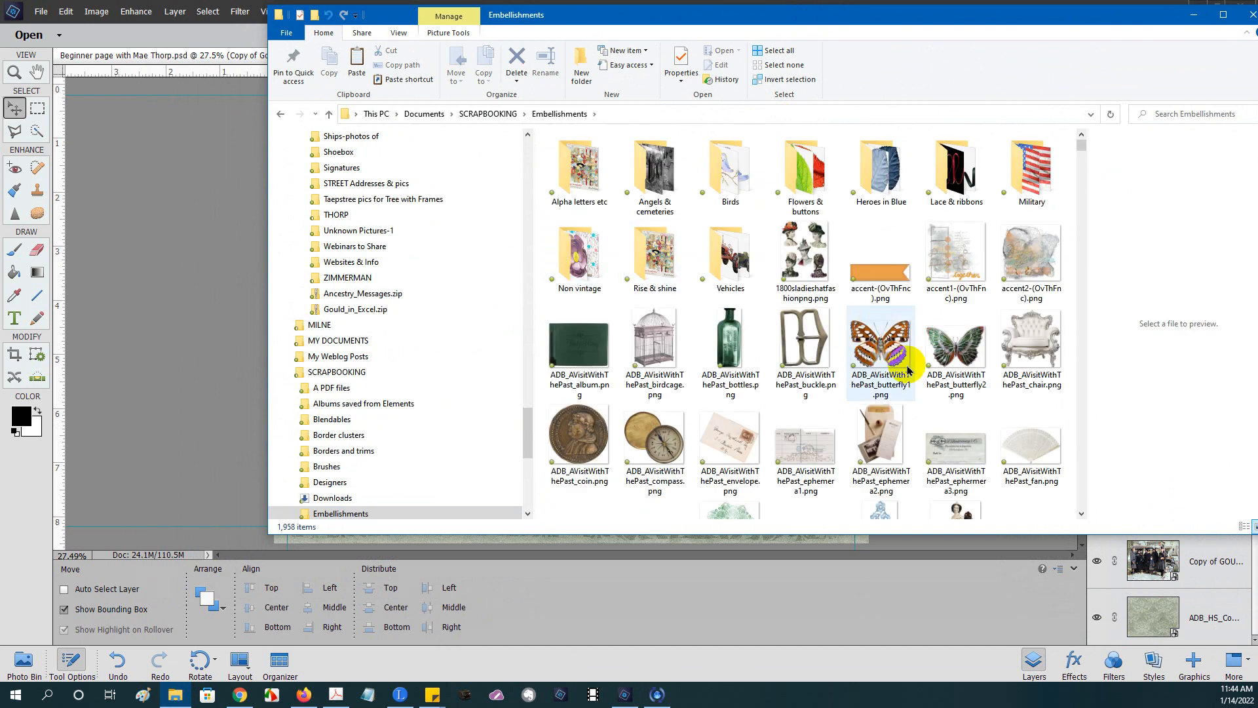
Step: Look through the first embellishments, then return to Photoshop Elements and show the open files in the Photo Bin
{"action": "mouse_move", "coordinate": [835, 384]}
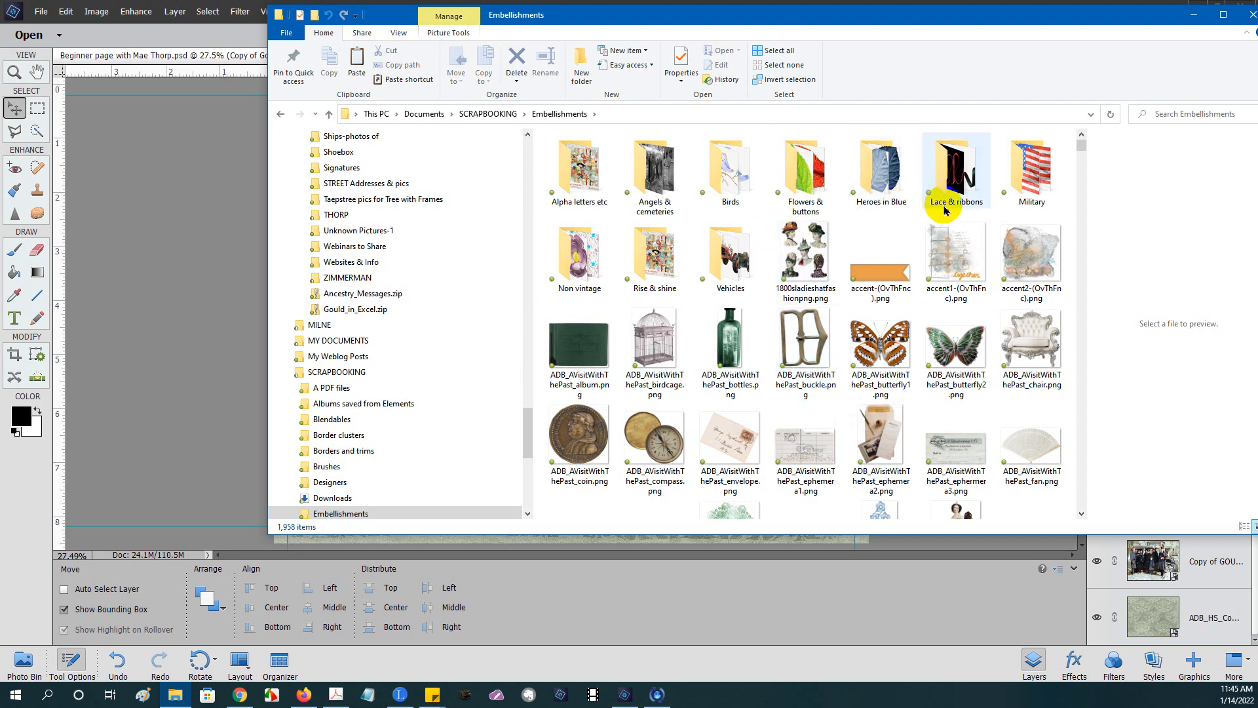
{"action": "scroll", "coordinate": [786, 331], "scroll_direction": "down", "scroll_amount": 3}
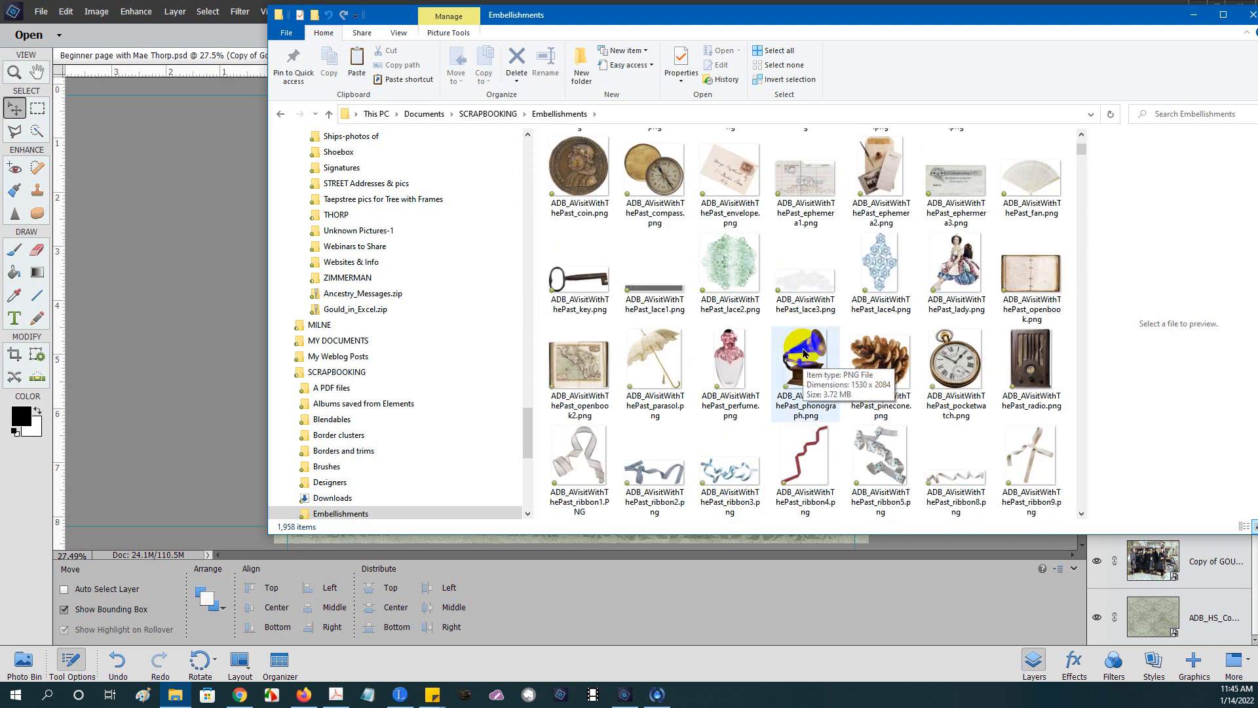
{"action": "left_click_drag", "start_coordinate": [699, 411], "coordinate": [398, 534]}
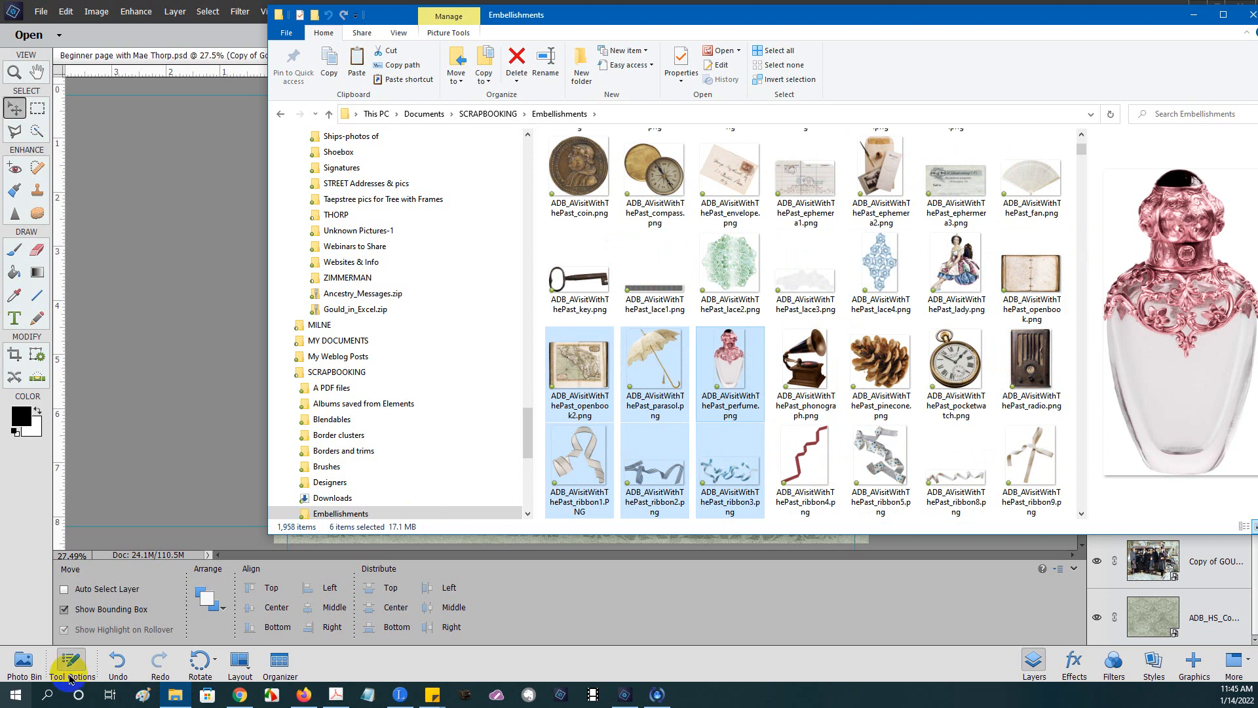
{"action": "left_click", "coordinate": [23, 662]}
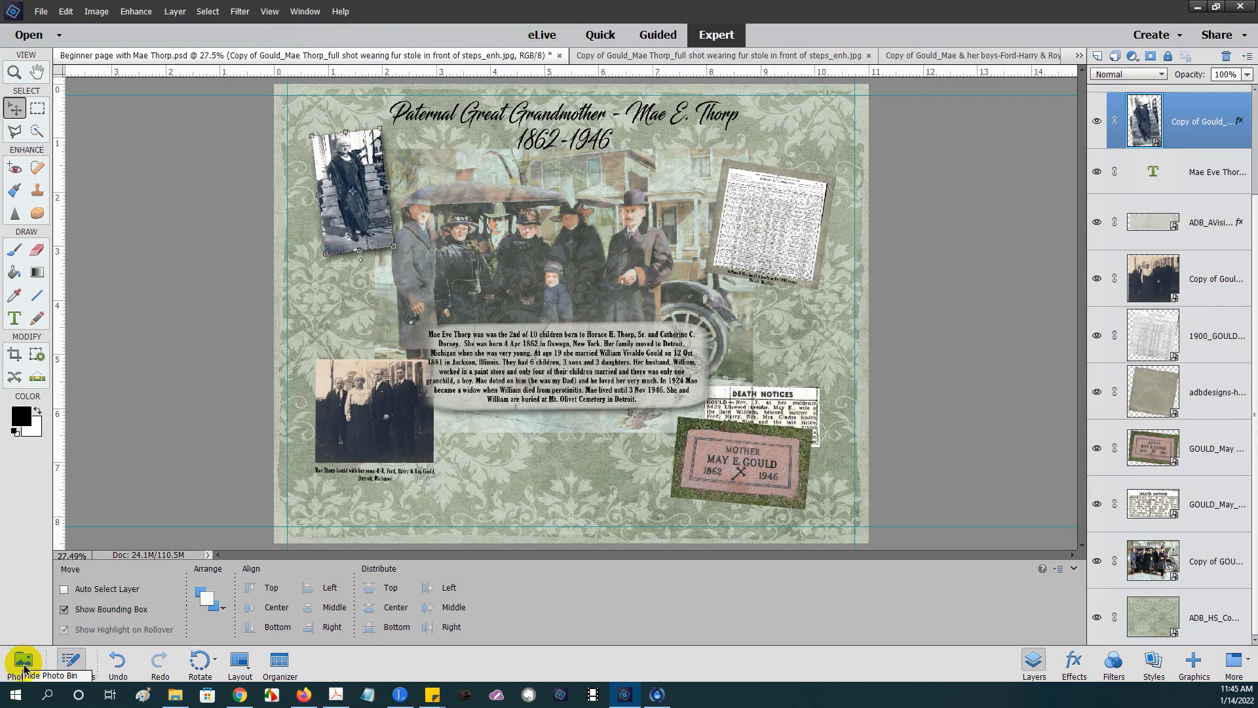
{"action": "left_click", "coordinate": [24, 663]}
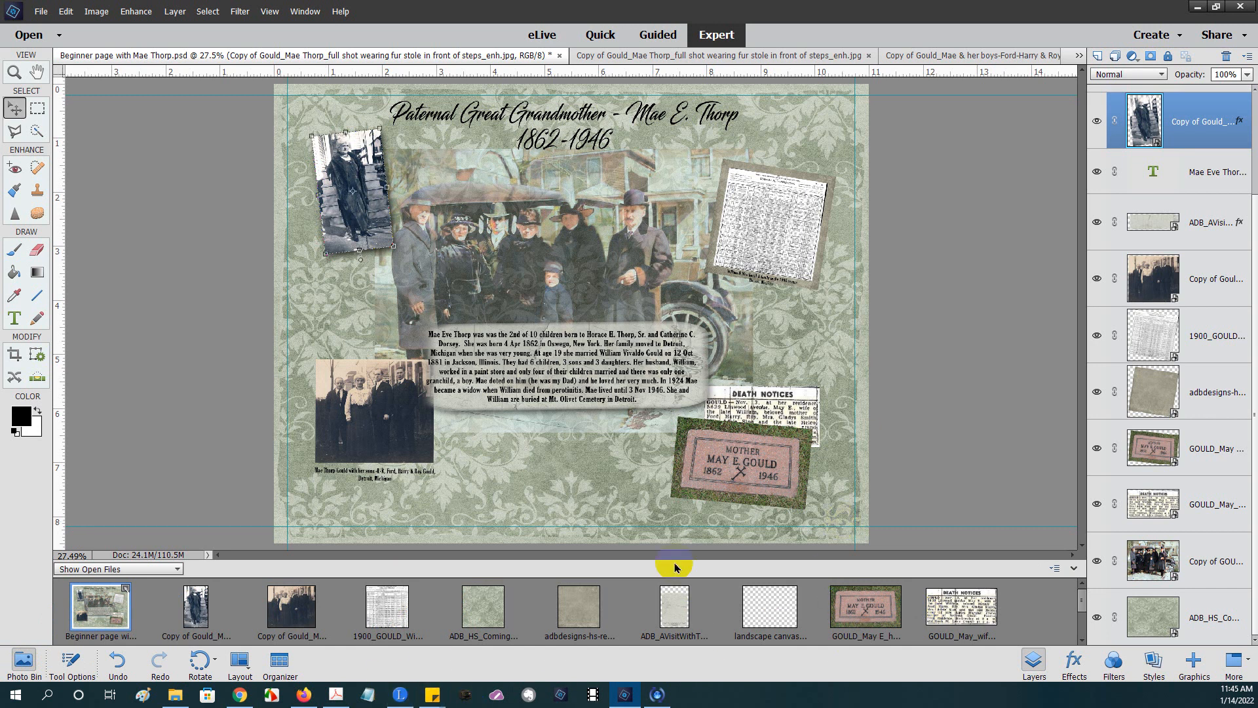
{"action": "left_click", "coordinate": [175, 695]}
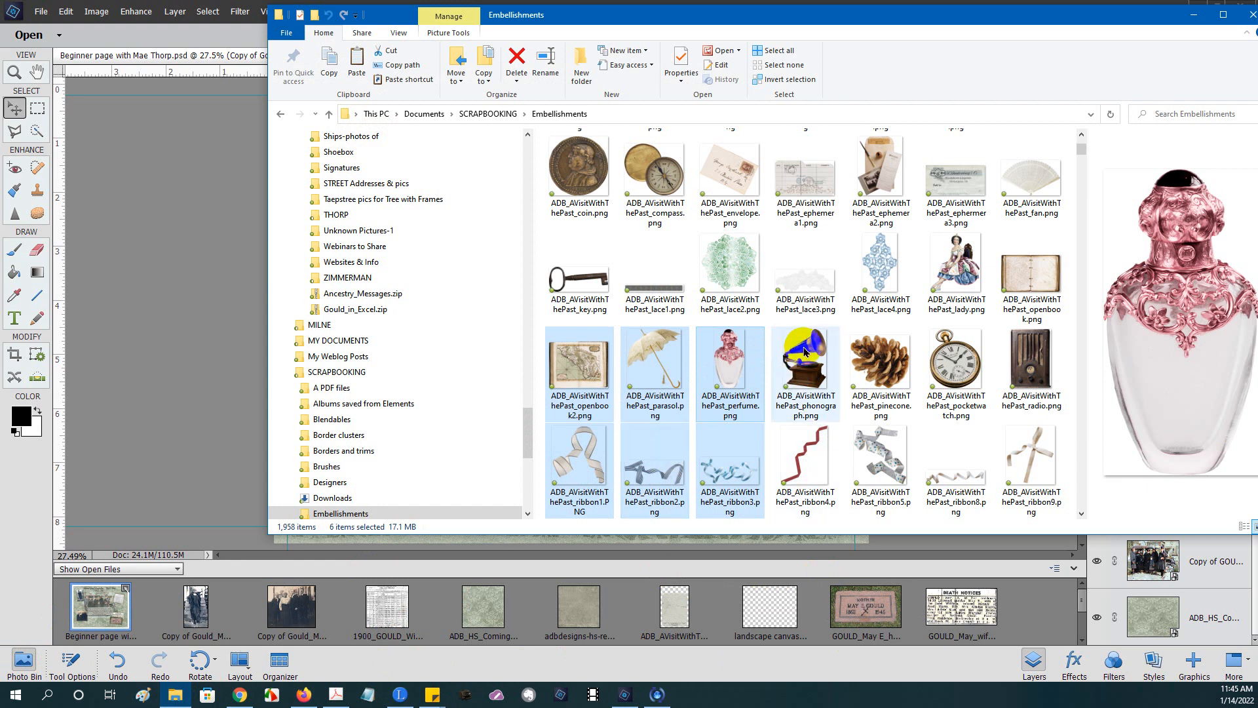
{"action": "left_click_drag", "start_coordinate": [805, 352], "coordinate": [1026, 613]}
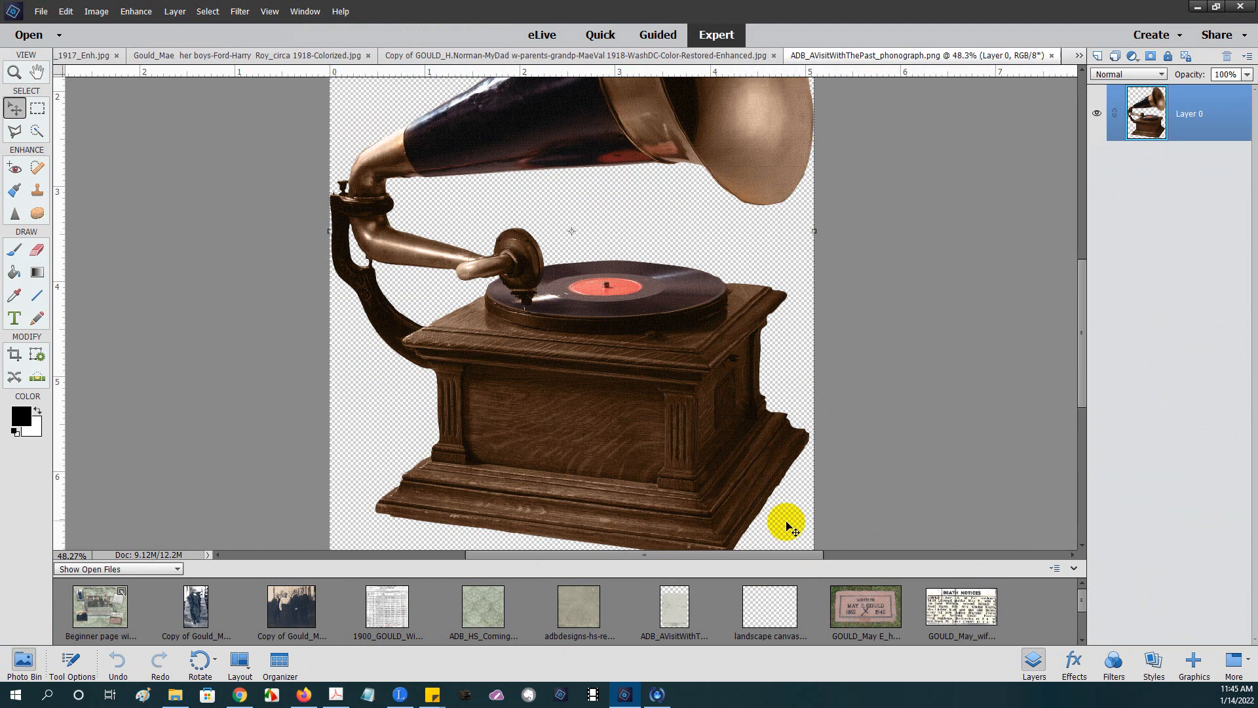
{"action": "left_click_drag", "start_coordinate": [645, 334], "coordinate": [243, 531]}
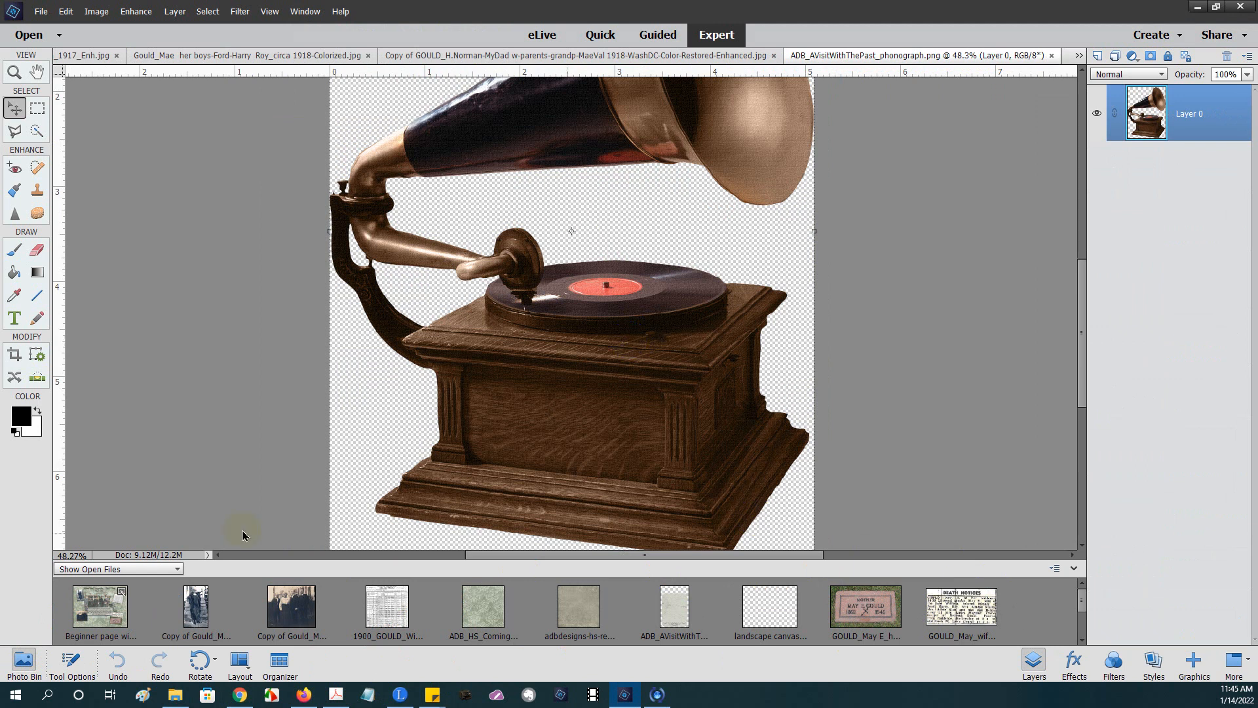
{"action": "left_click_drag", "start_coordinate": [84, 614], "coordinate": [84, 614]}
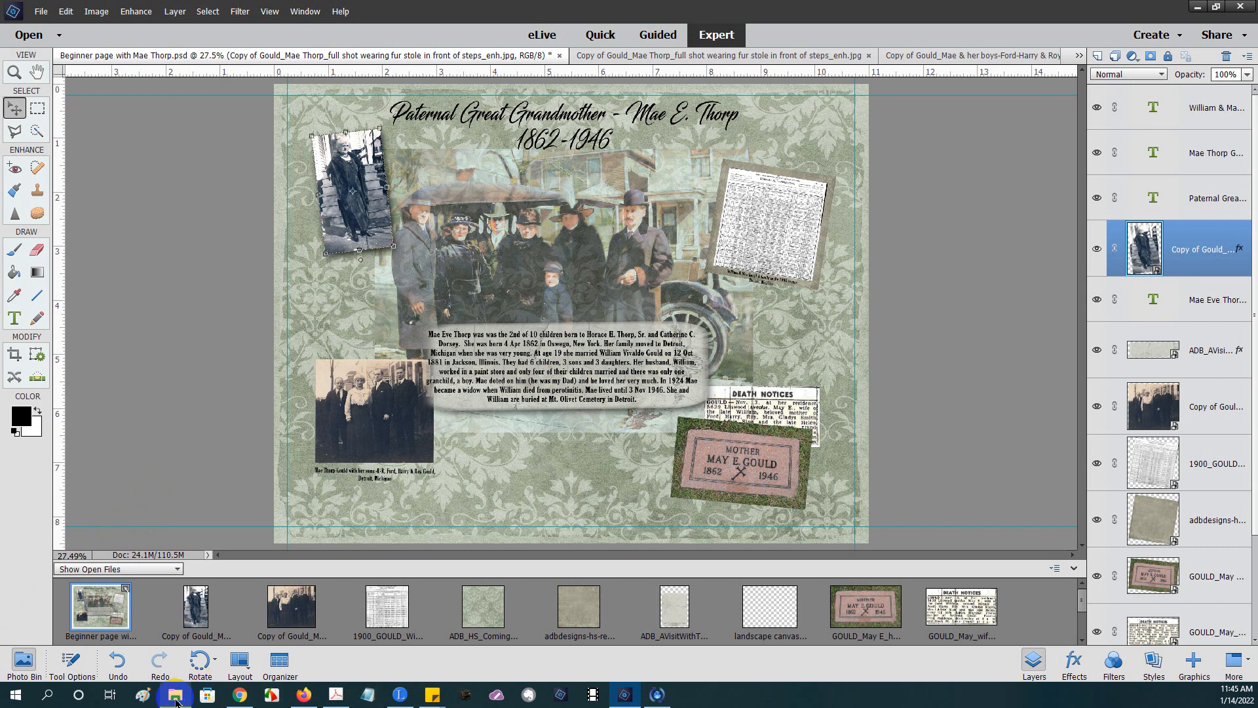
Step: Browse the Embellishments folder in File Explorer for more vintage decorations that suit the great-grandmother's page
{"action": "left_click", "coordinate": [175, 694]}
{"action": "scroll", "coordinate": [818, 290], "scroll_direction": "down", "scroll_amount": 5}
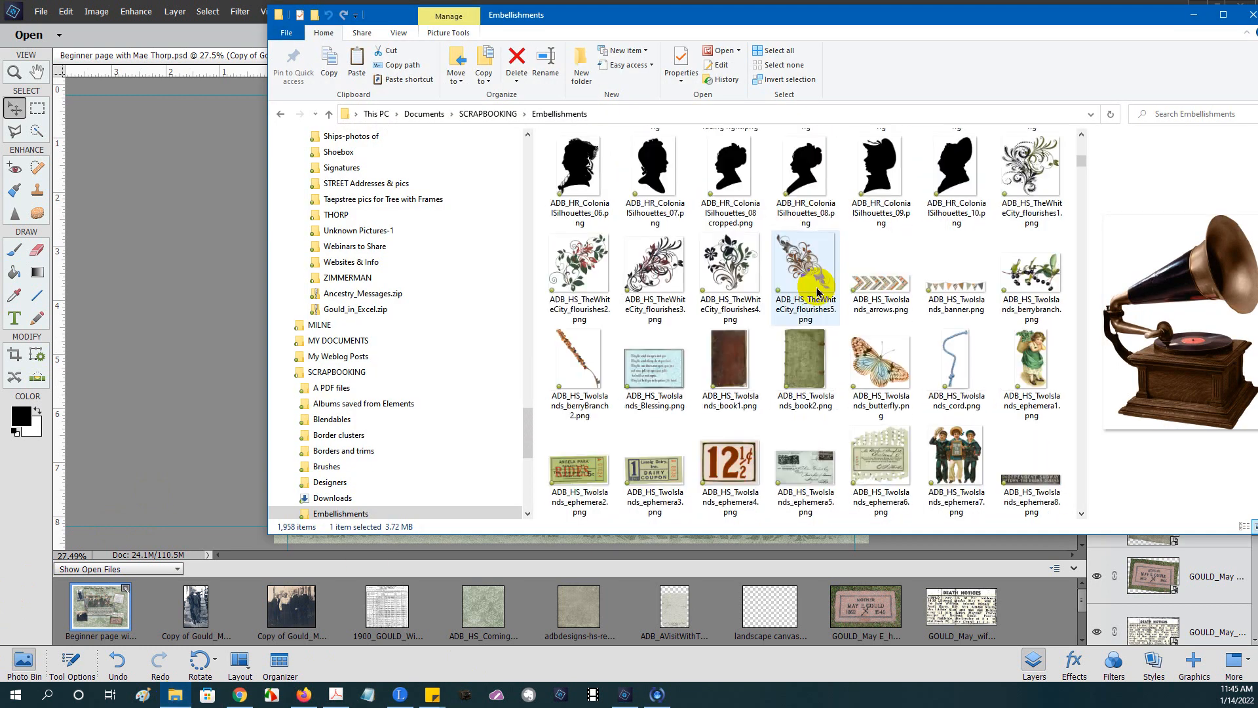
{"action": "scroll", "coordinate": [819, 288], "scroll_direction": "down", "scroll_amount": 10}
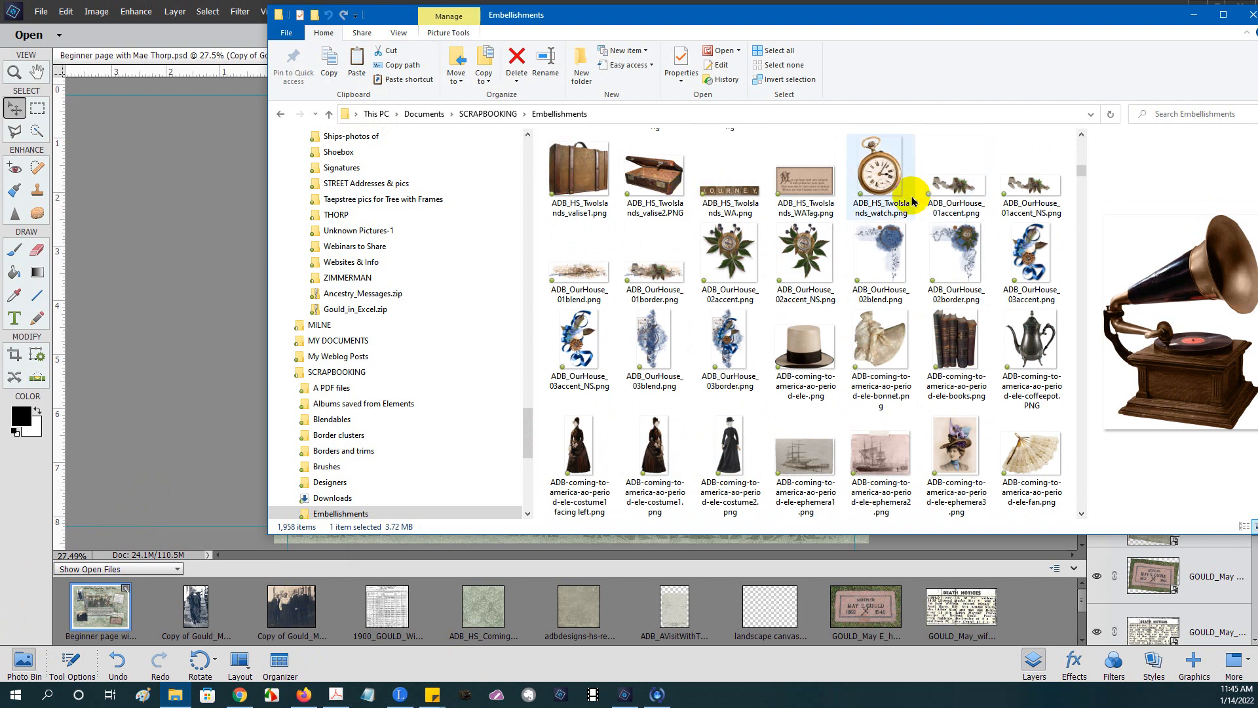
{"action": "scroll", "coordinate": [917, 288], "scroll_direction": "down", "scroll_amount": 6}
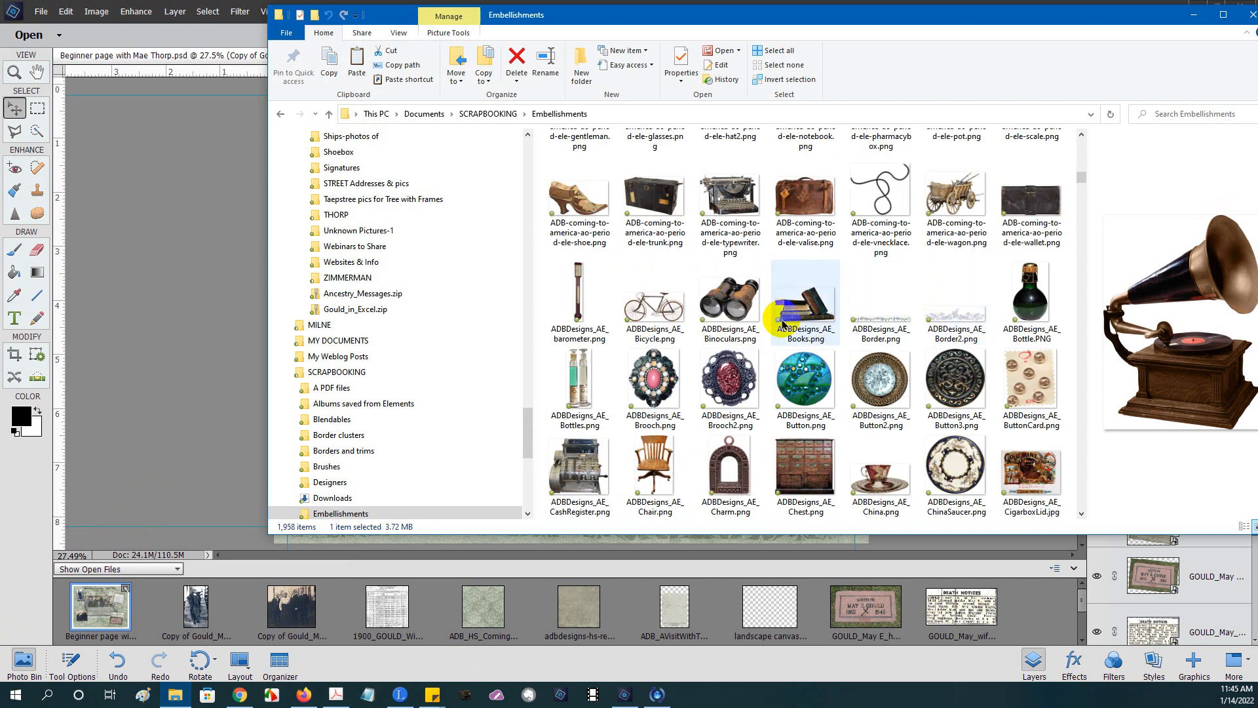
{"action": "scroll", "coordinate": [782, 323], "scroll_direction": "down", "scroll_amount": 6}
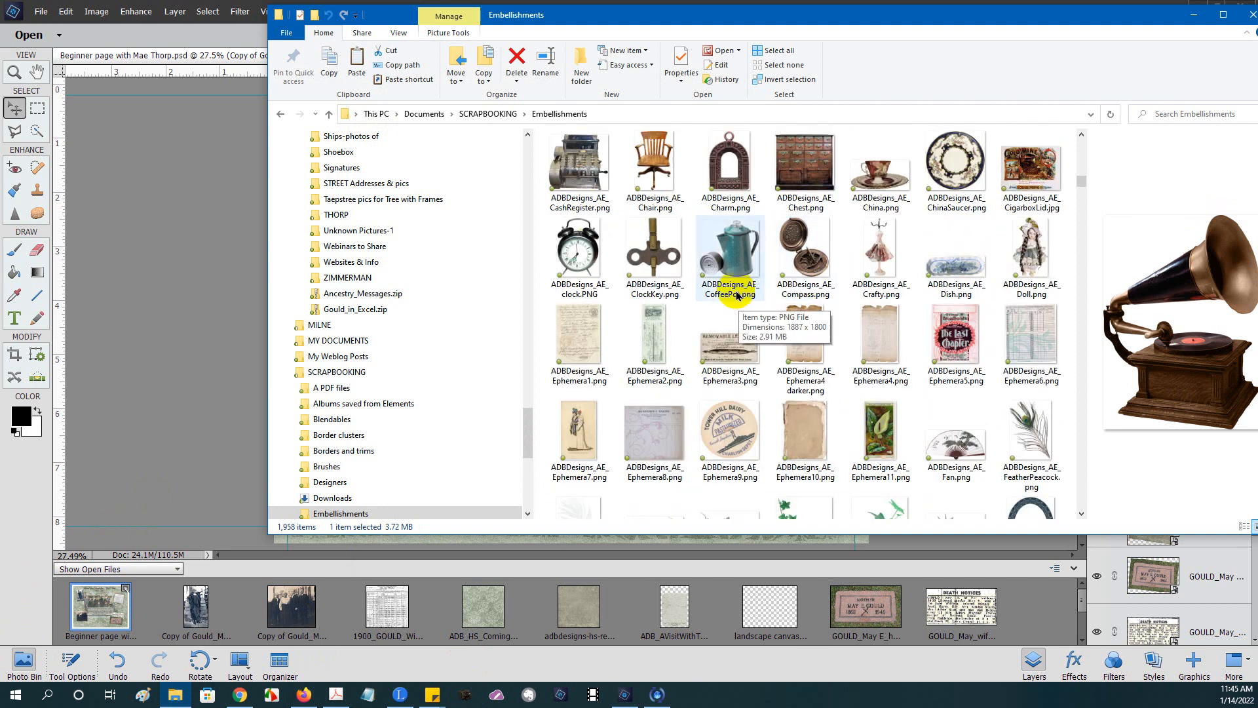
{"action": "scroll", "coordinate": [806, 299], "scroll_direction": "down", "scroll_amount": 10}
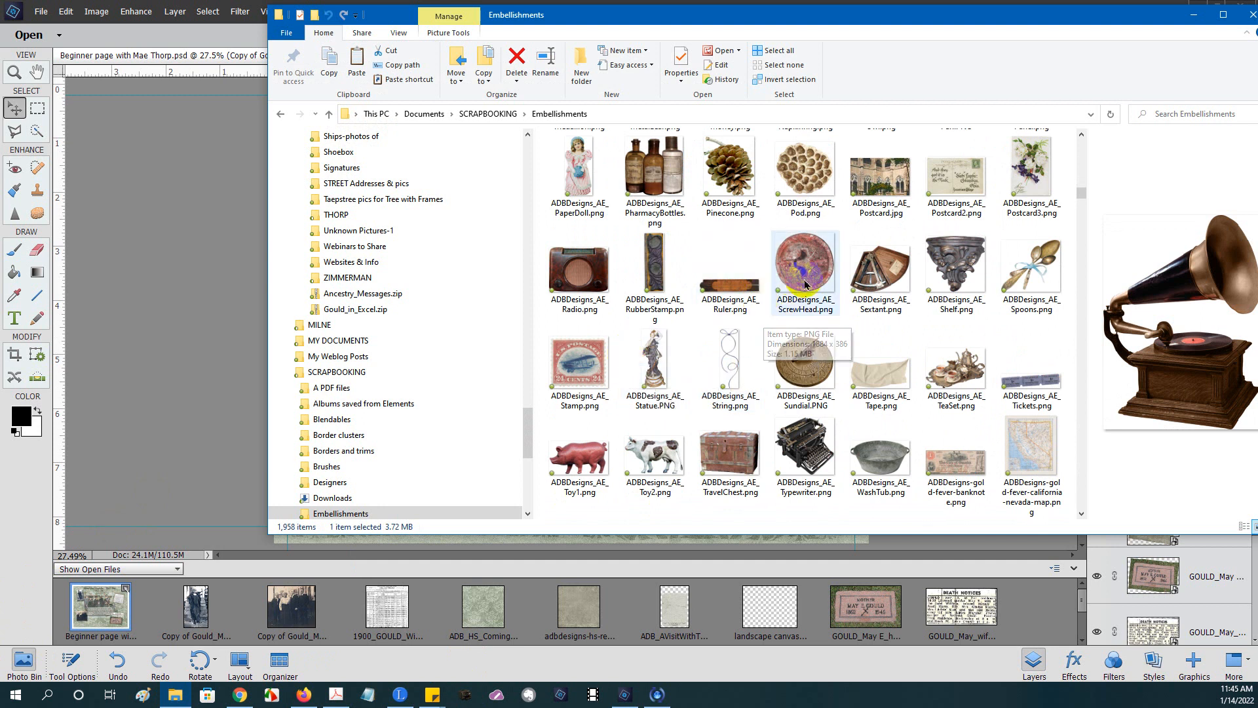
{"action": "scroll", "coordinate": [786, 295], "scroll_direction": "down", "scroll_amount": 5}
{"action": "scroll", "coordinate": [806, 283], "scroll_direction": "down", "scroll_amount": 3}
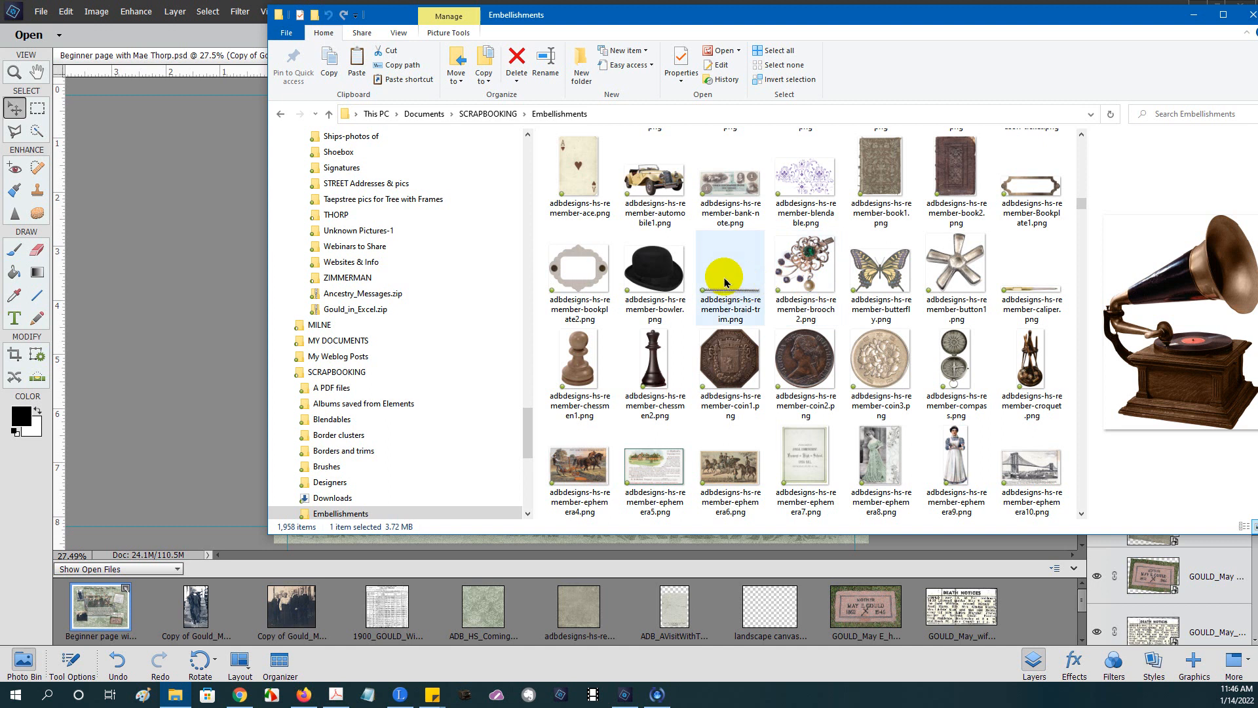
{"action": "scroll", "coordinate": [787, 320], "scroll_direction": "down", "scroll_amount": 5}
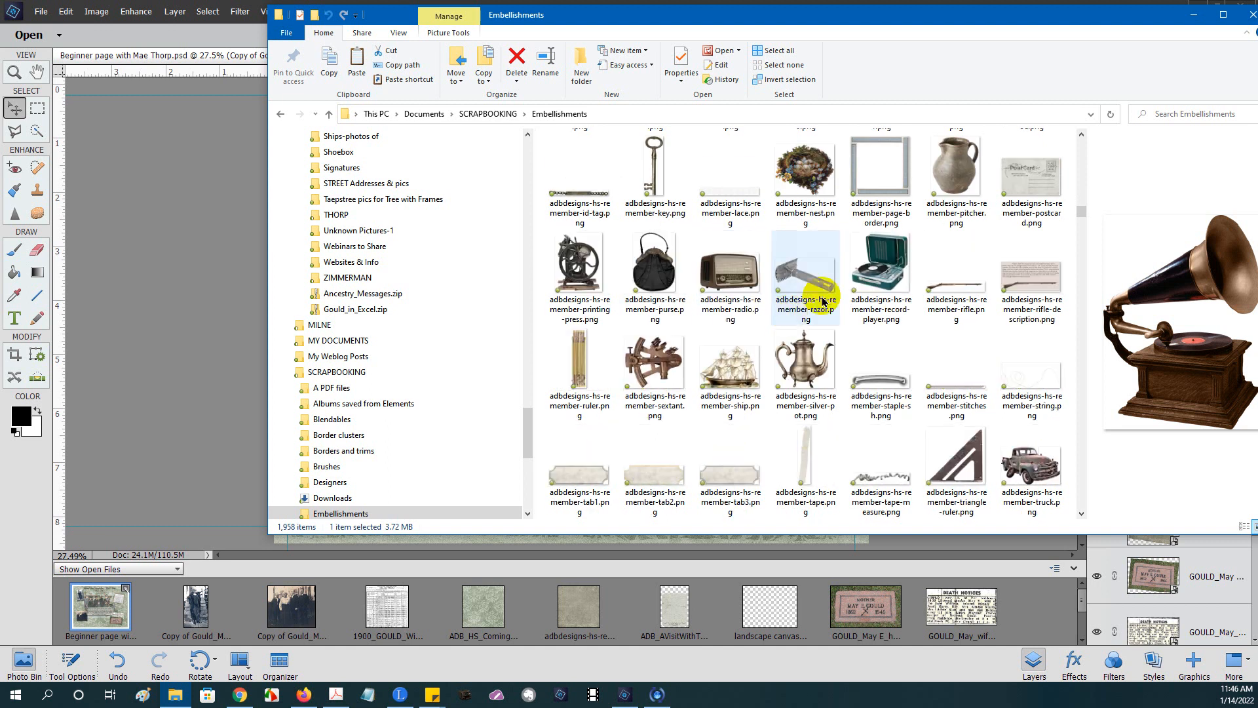
{"action": "scroll", "coordinate": [857, 265], "scroll_direction": "down", "scroll_amount": 2}
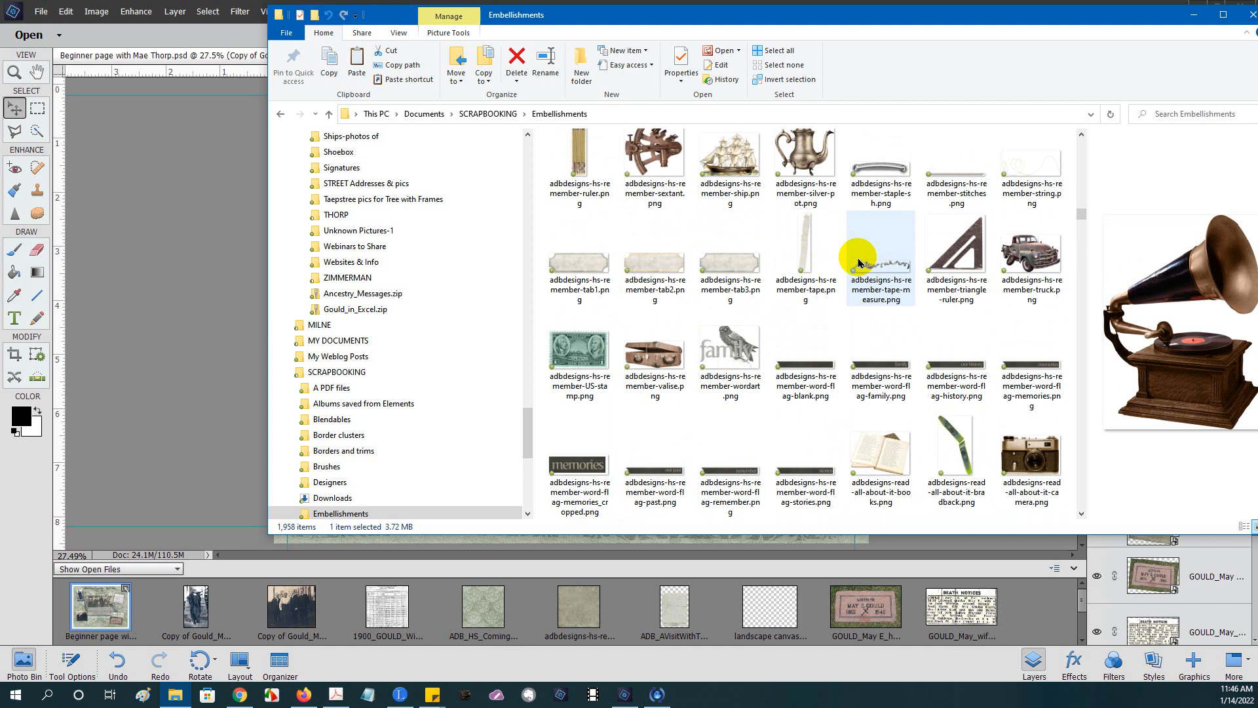
{"action": "scroll", "coordinate": [834, 239], "scroll_direction": "down", "scroll_amount": 4}
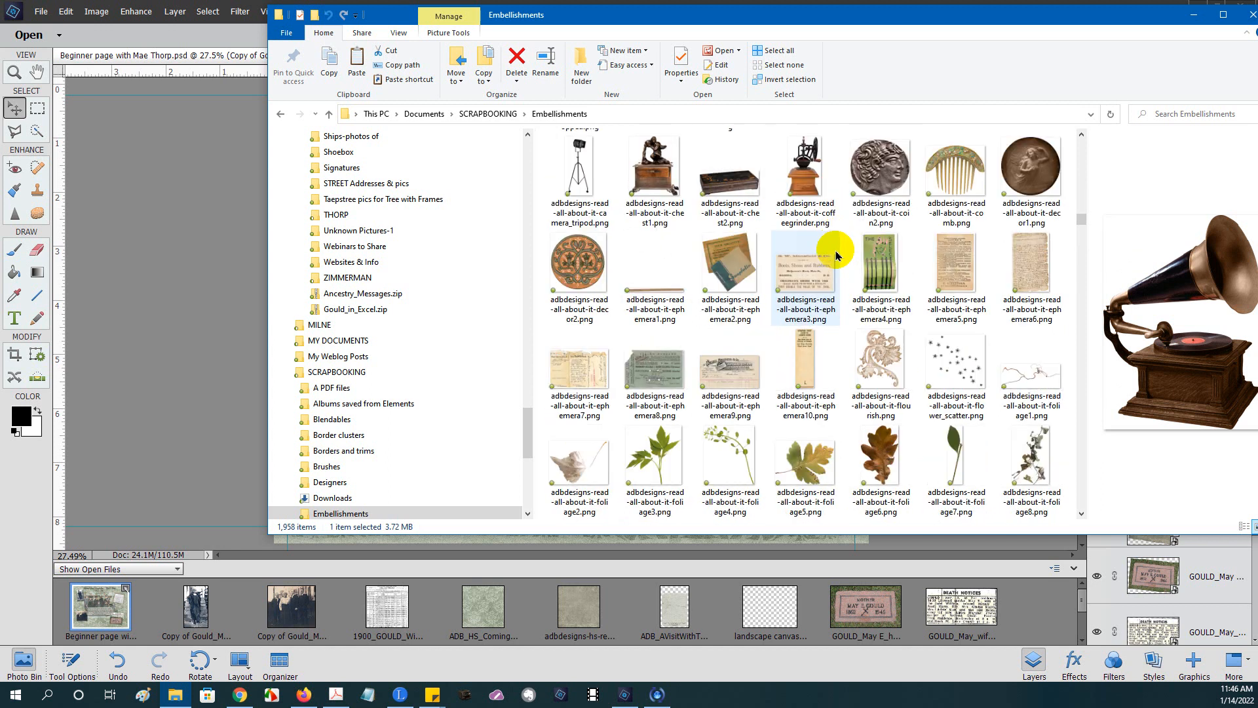
{"action": "scroll", "coordinate": [878, 259], "scroll_direction": "down", "scroll_amount": 5}
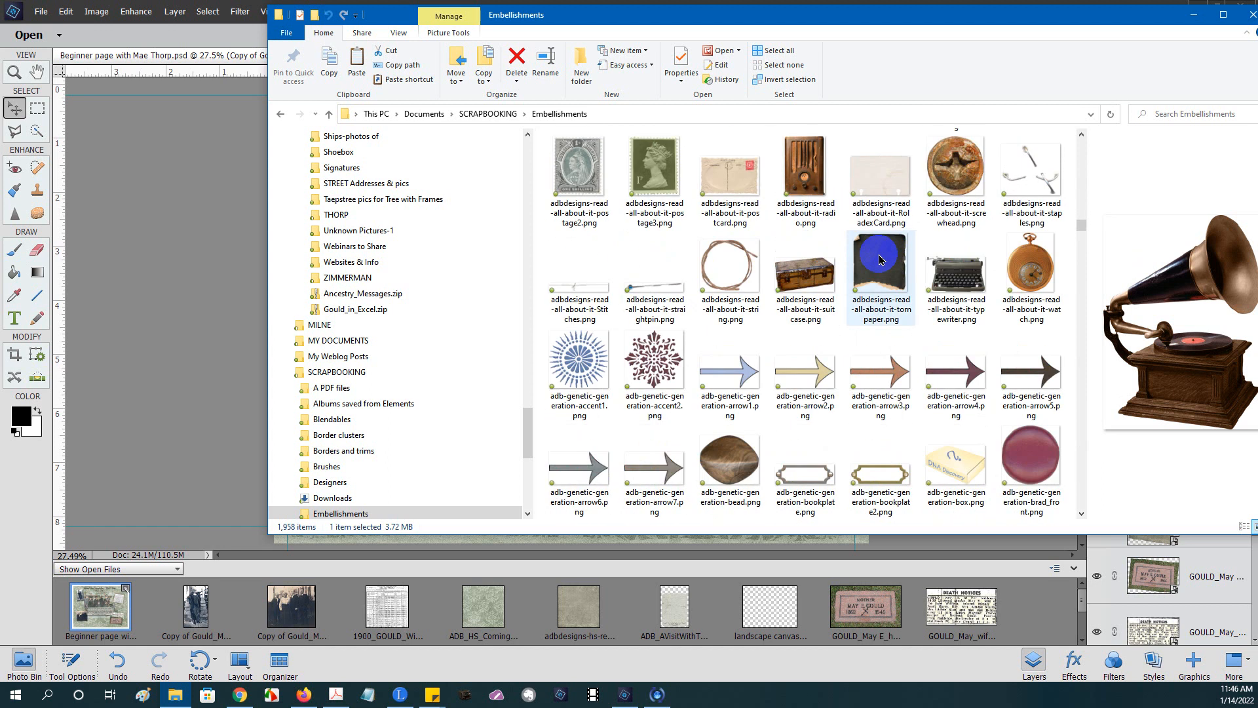
{"action": "scroll", "coordinate": [879, 259], "scroll_direction": "down", "scroll_amount": 5}
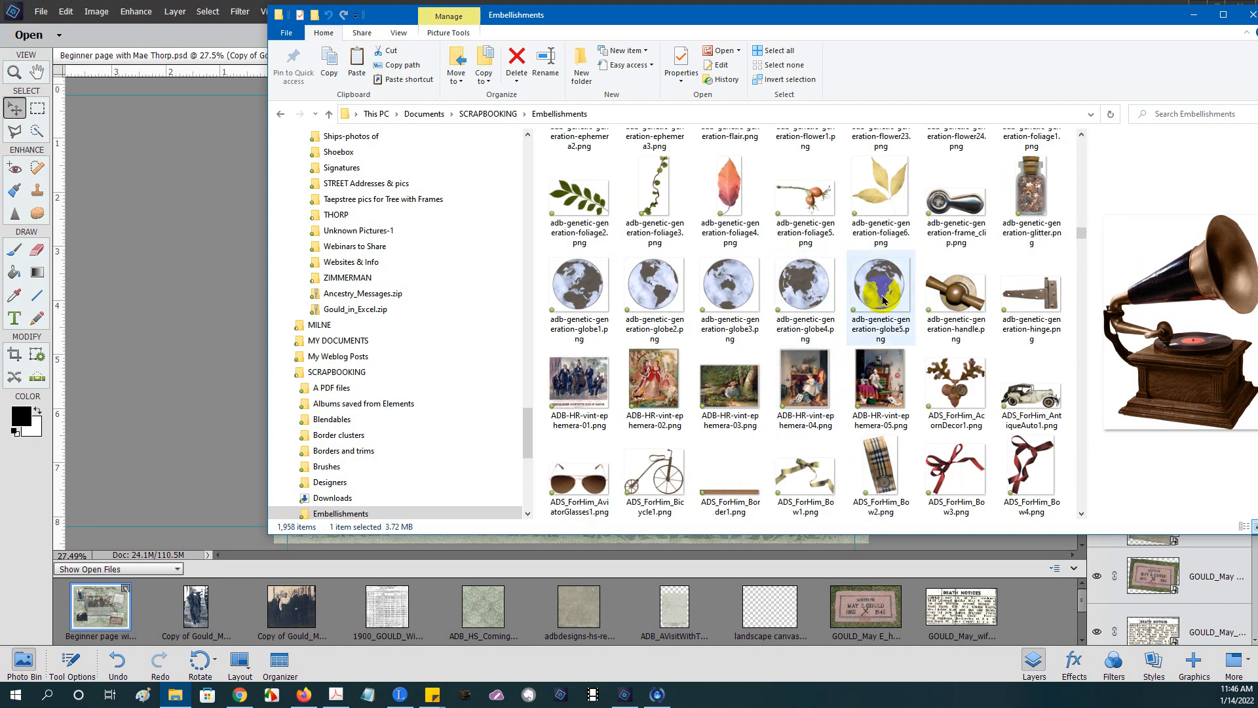
{"action": "scroll", "coordinate": [883, 300], "scroll_direction": "down", "scroll_amount": 3}
{"action": "scroll", "coordinate": [956, 308], "scroll_direction": "down", "scroll_amount": 5}
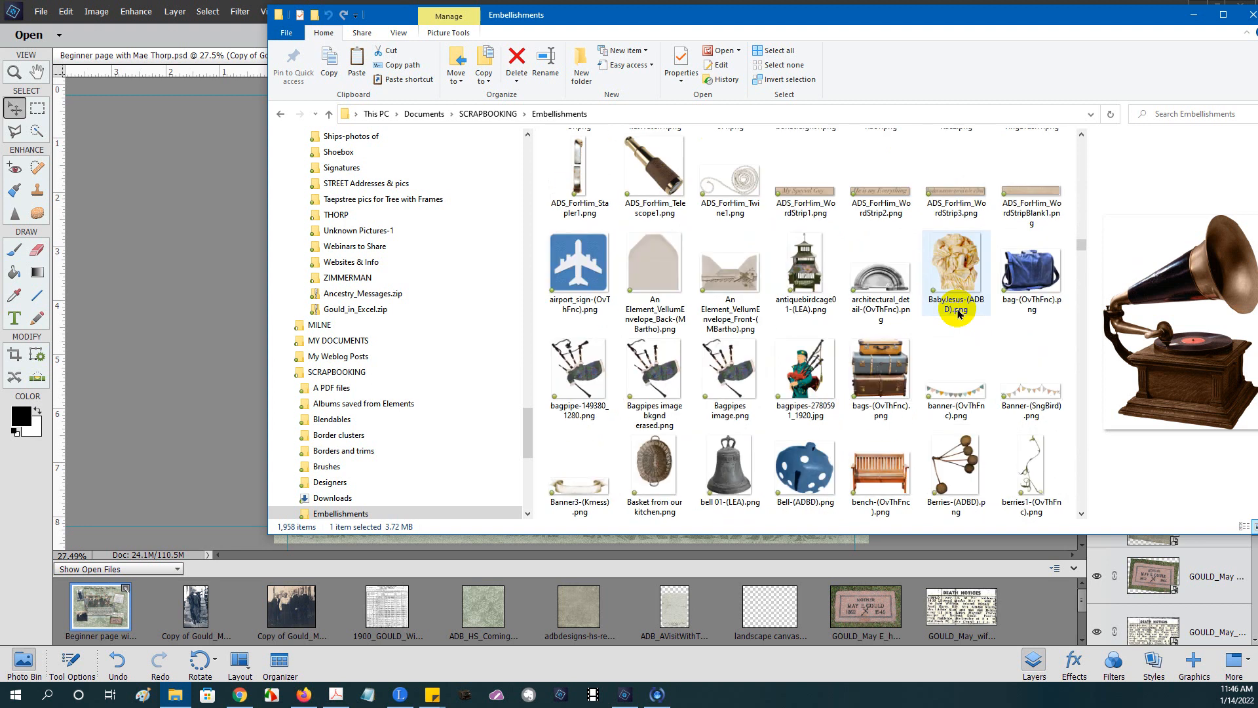
{"action": "scroll", "coordinate": [958, 310], "scroll_direction": "up", "scroll_amount": 5}
{"action": "scroll", "coordinate": [993, 330], "scroll_direction": "down", "scroll_amount": 5}
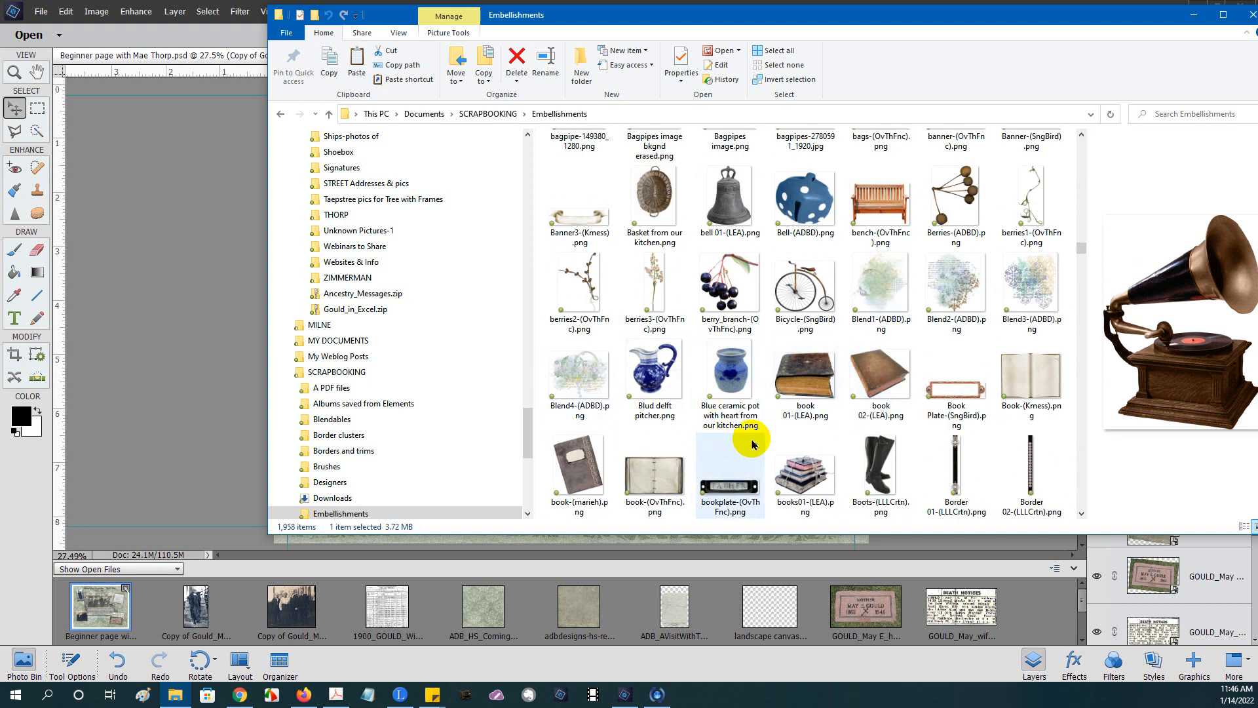
{"action": "scroll", "coordinate": [800, 393], "scroll_direction": "down", "scroll_amount": 15}
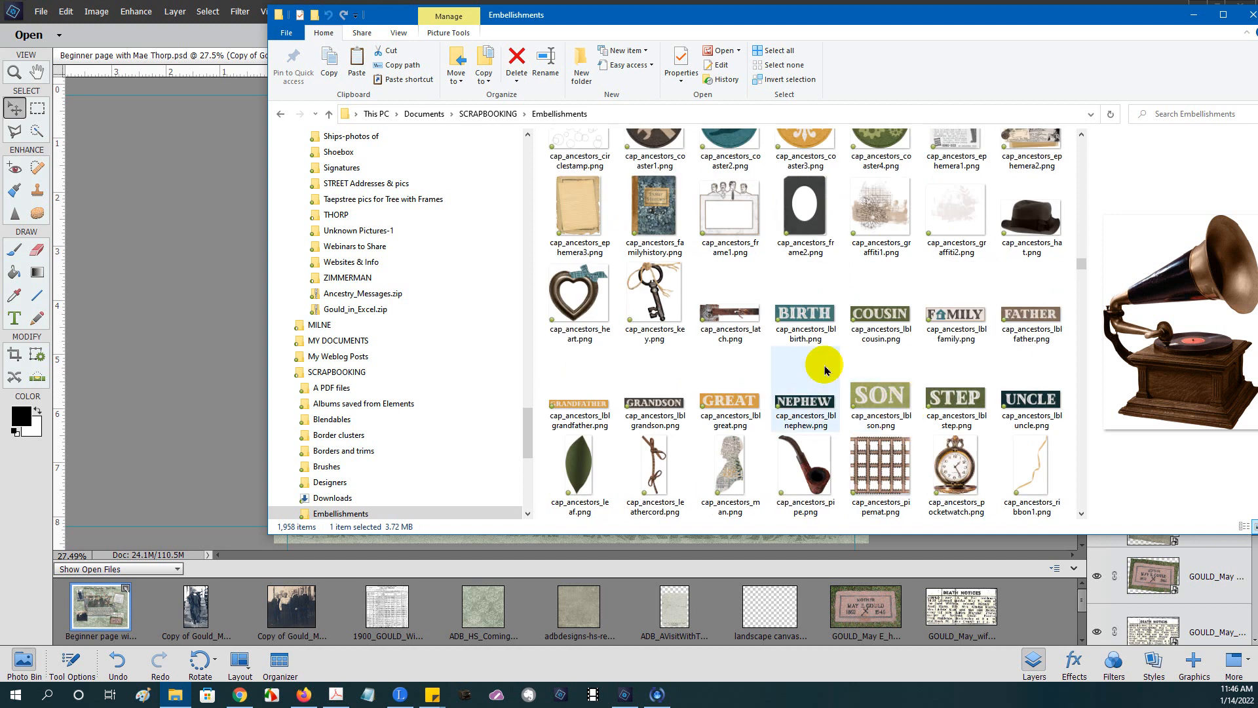
{"action": "scroll", "coordinate": [864, 299], "scroll_direction": "down", "scroll_amount": 6}
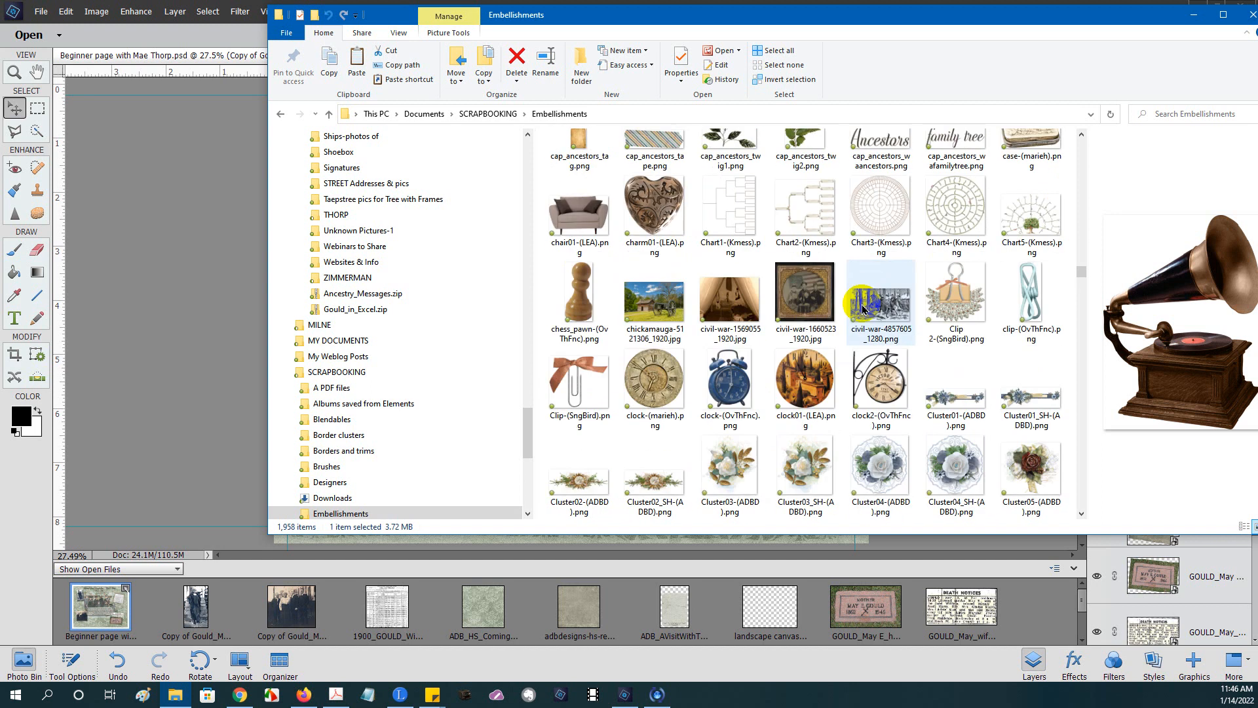
{"action": "scroll", "coordinate": [846, 343], "scroll_direction": "up", "scroll_amount": 5}
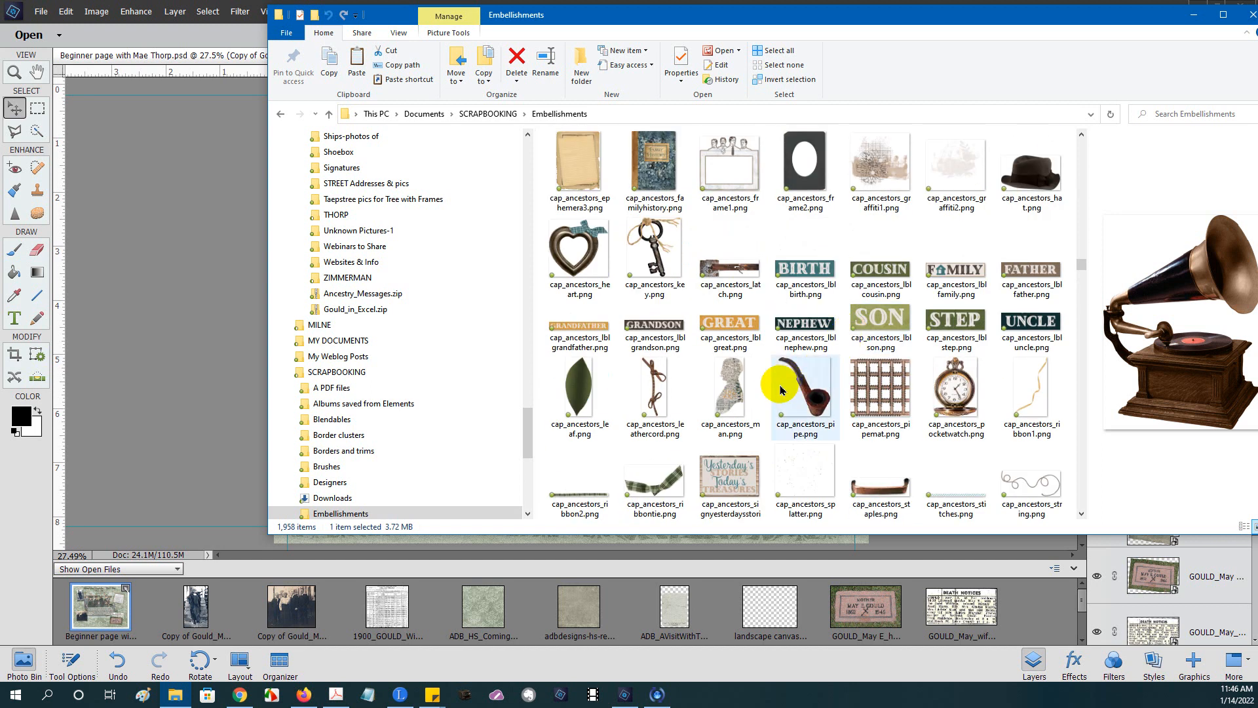
{"action": "scroll", "coordinate": [847, 373], "scroll_direction": "down", "scroll_amount": 6}
{"action": "scroll", "coordinate": [796, 398], "scroll_direction": "down", "scroll_amount": 10}
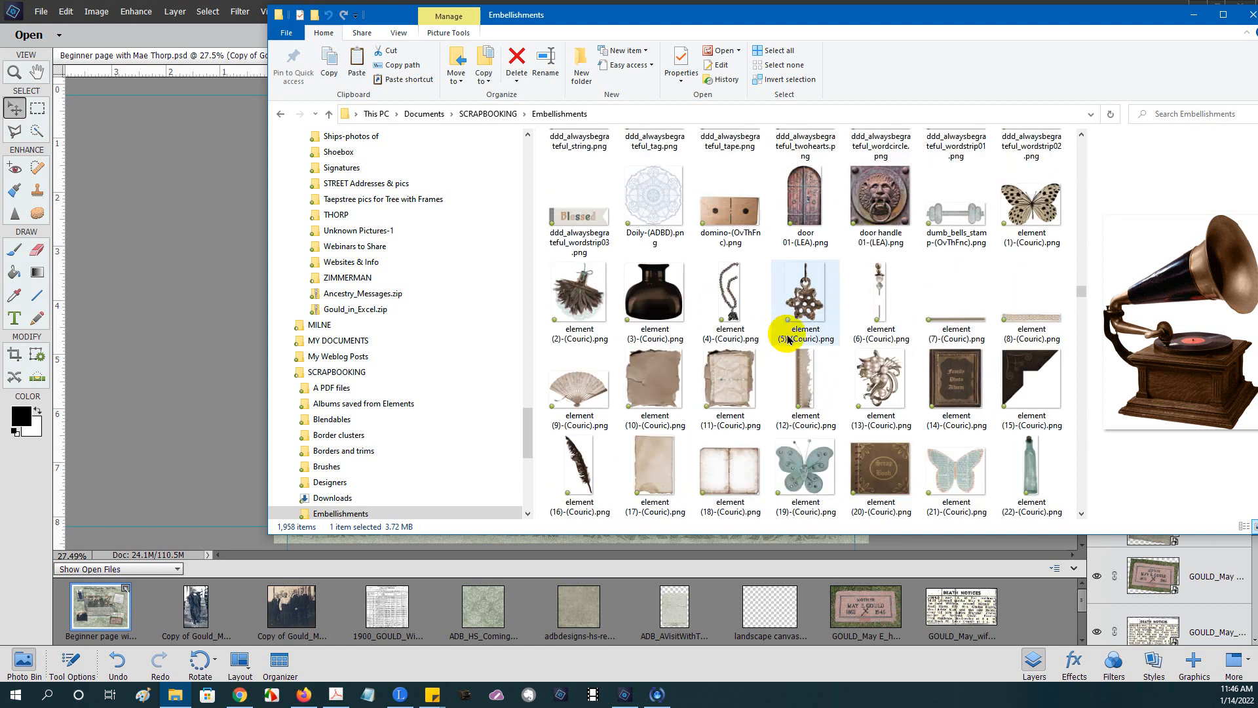
{"action": "scroll", "coordinate": [789, 334], "scroll_direction": "down", "scroll_amount": 10}
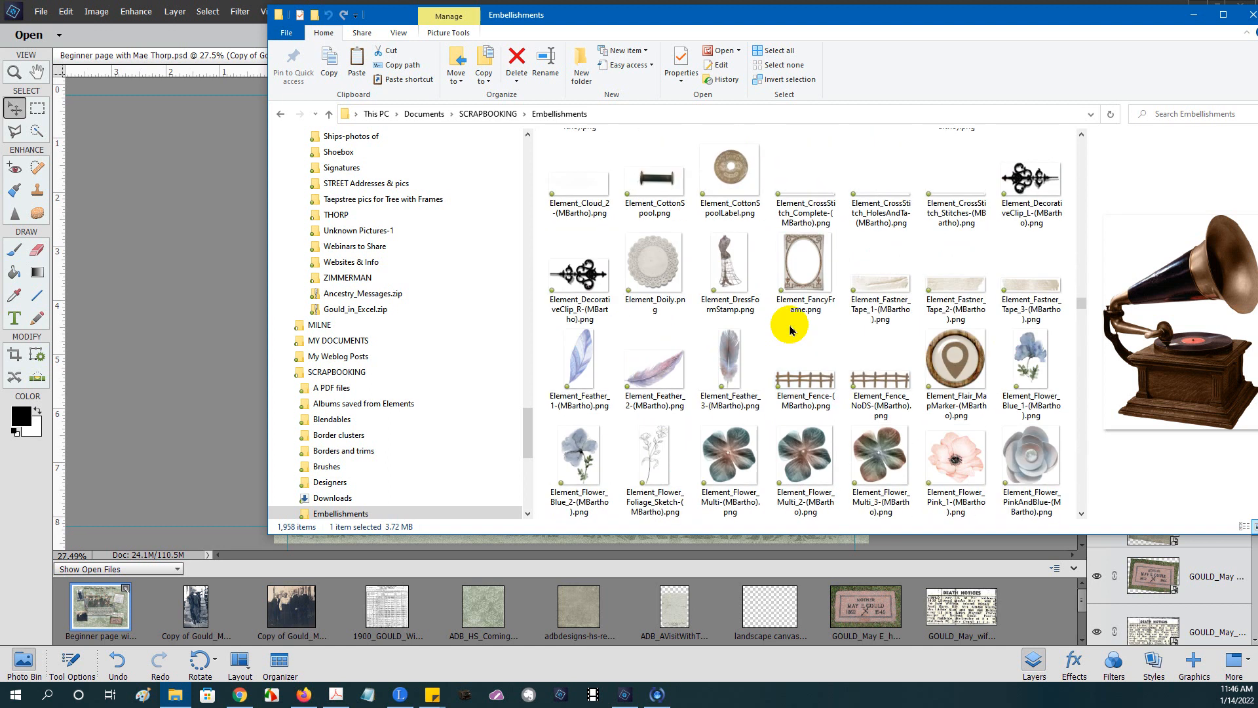
{"action": "scroll", "coordinate": [789, 328], "scroll_direction": "down", "scroll_amount": 15}
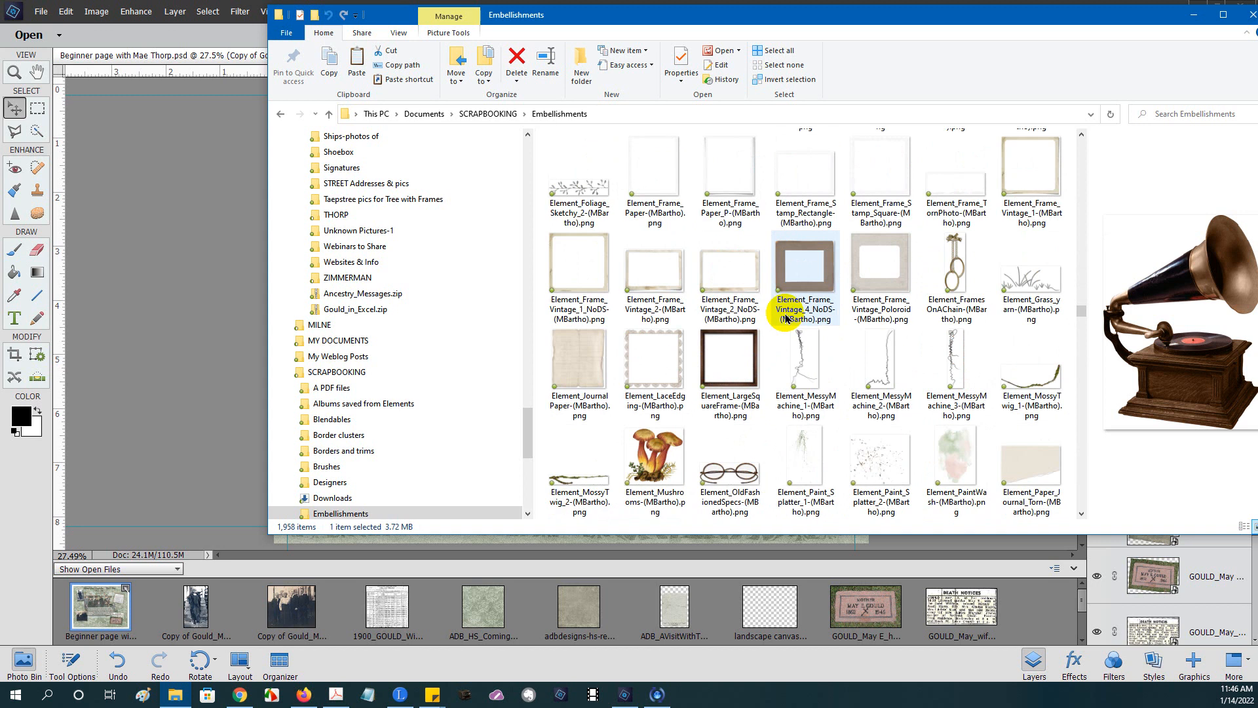
{"action": "scroll", "coordinate": [784, 321], "scroll_direction": "down", "scroll_amount": 5}
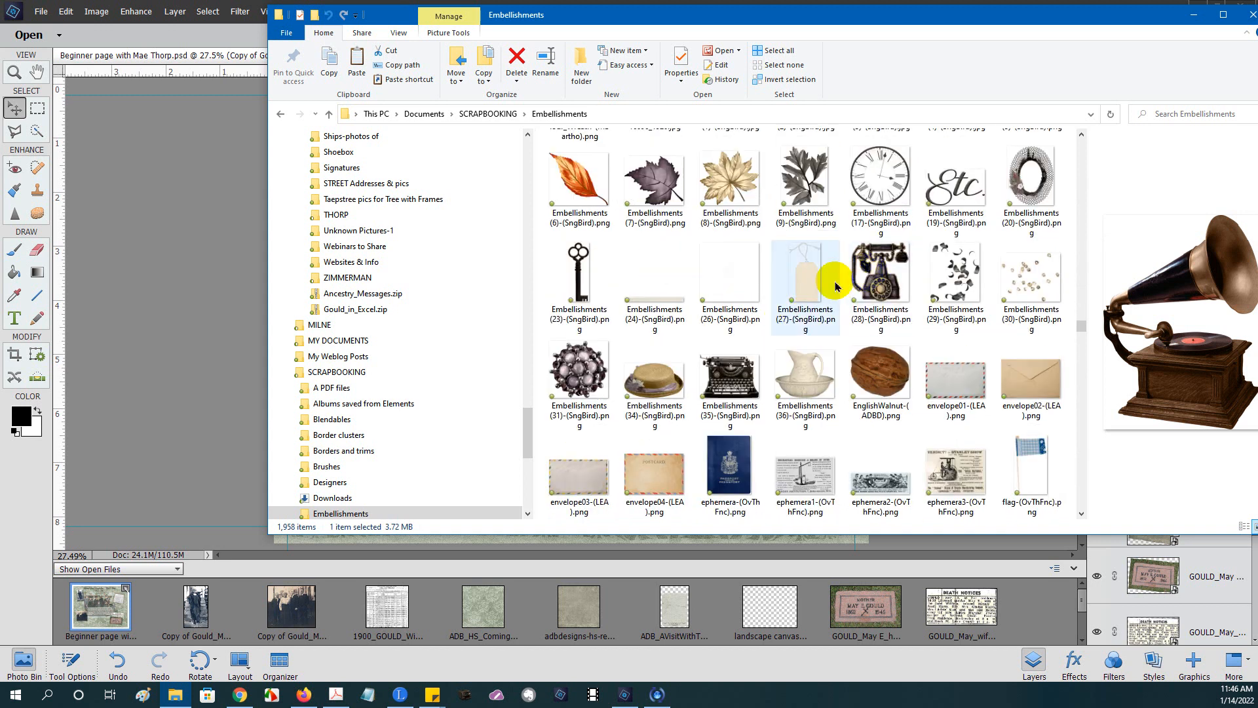
Step: Find the antique watch in the Embellishments folder, open GWH_SwapMeet_Emb_Watch.png in Photoshop Elements, and return to the great-grandmother's page
{"action": "scroll", "coordinate": [806, 312], "scroll_direction": "down", "scroll_amount": 5}
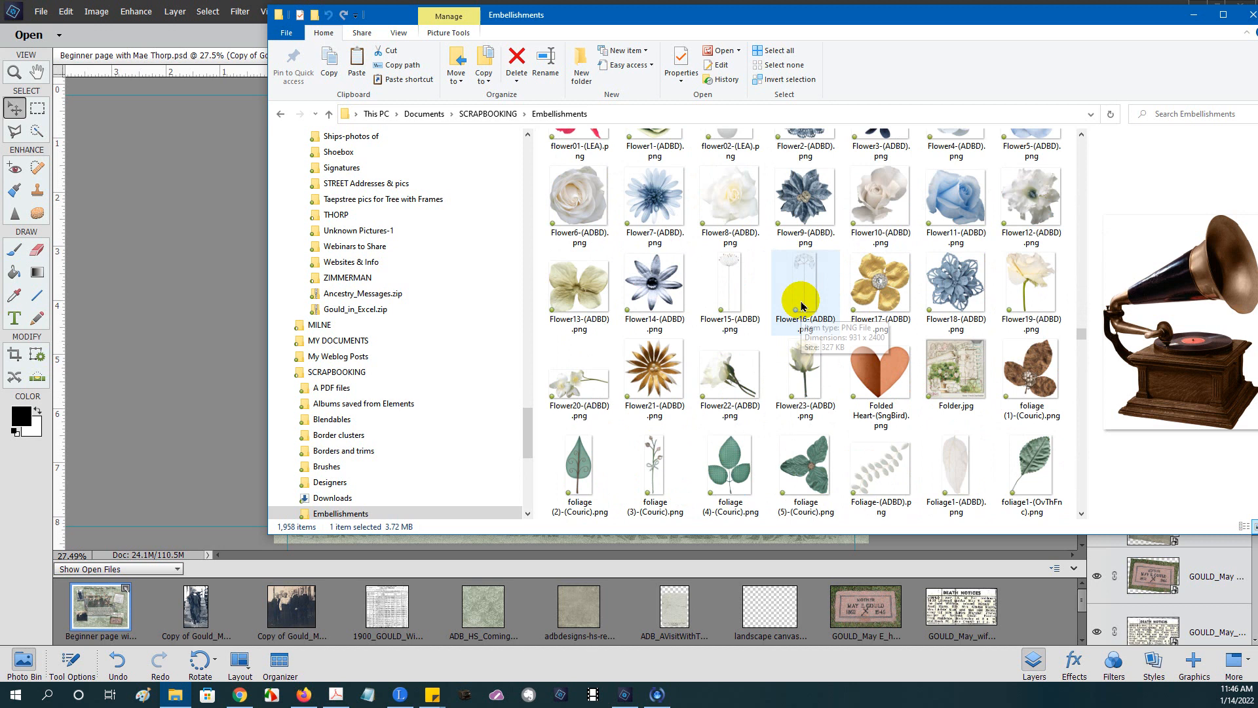
{"action": "scroll", "coordinate": [741, 313], "scroll_direction": "down", "scroll_amount": 5}
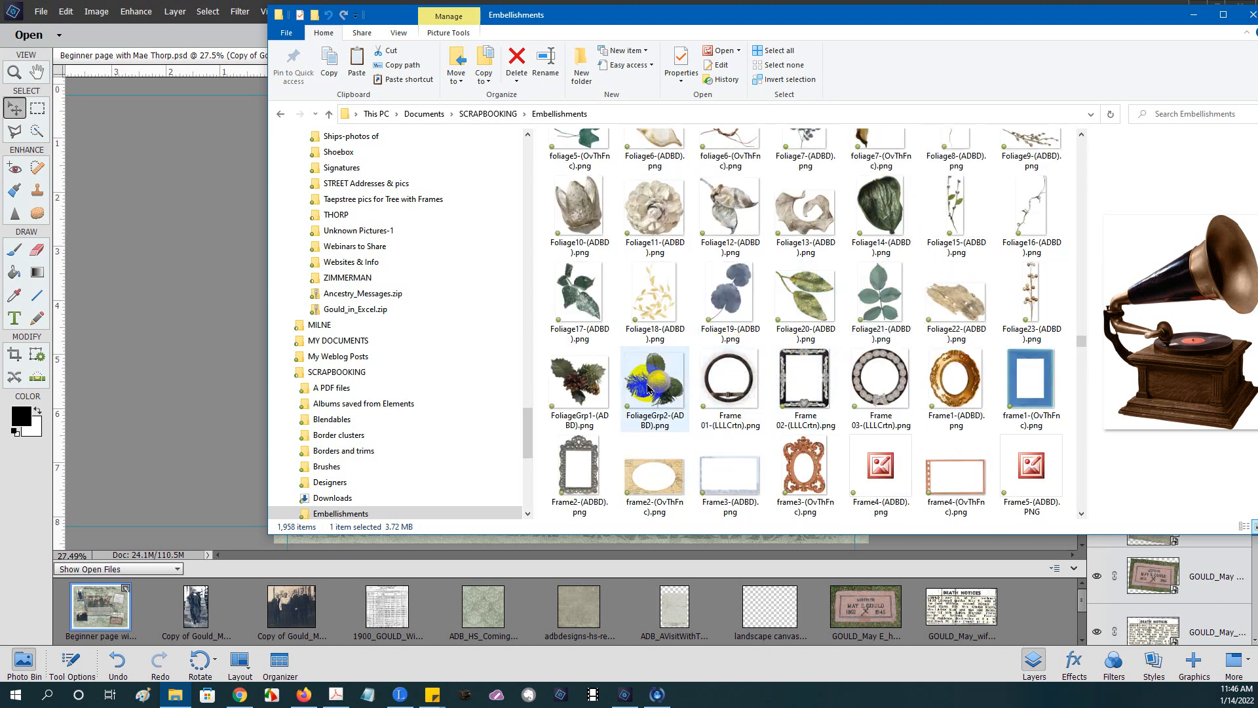
{"action": "scroll", "coordinate": [878, 341], "scroll_direction": "down", "scroll_amount": 3}
{"action": "scroll", "coordinate": [878, 335], "scroll_direction": "down", "scroll_amount": 10}
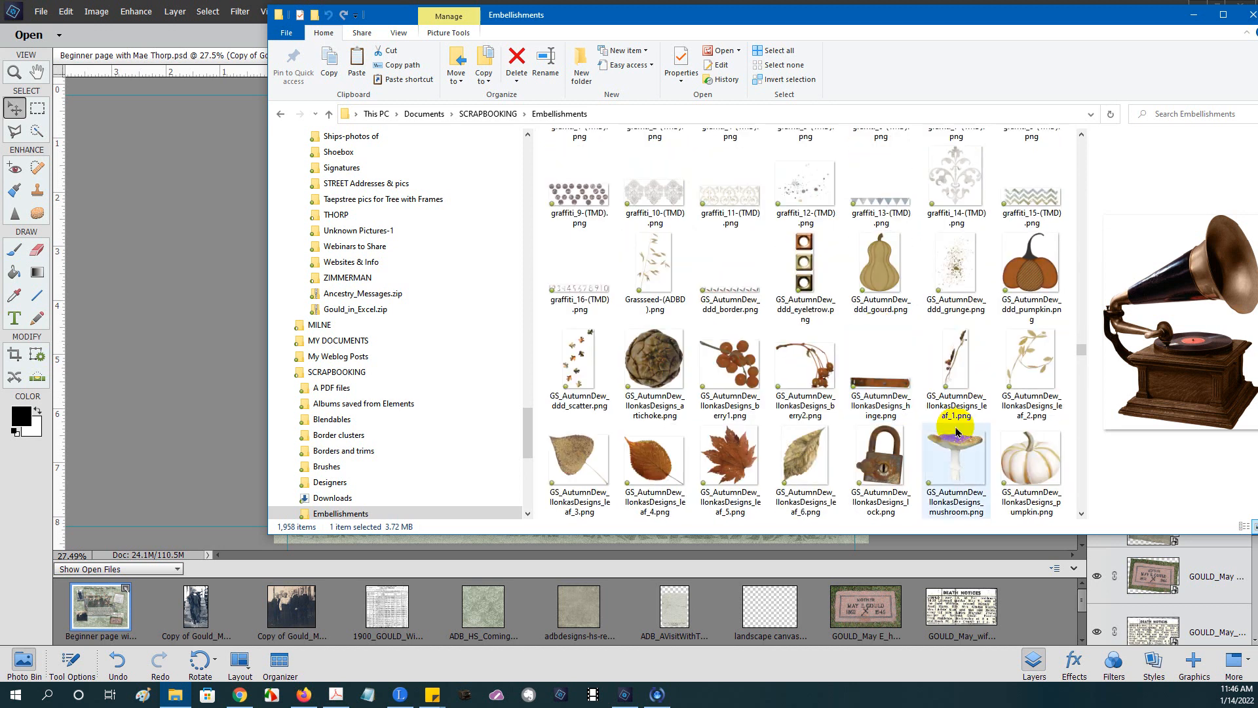
{"action": "scroll", "coordinate": [845, 347], "scroll_direction": "down", "scroll_amount": 3}
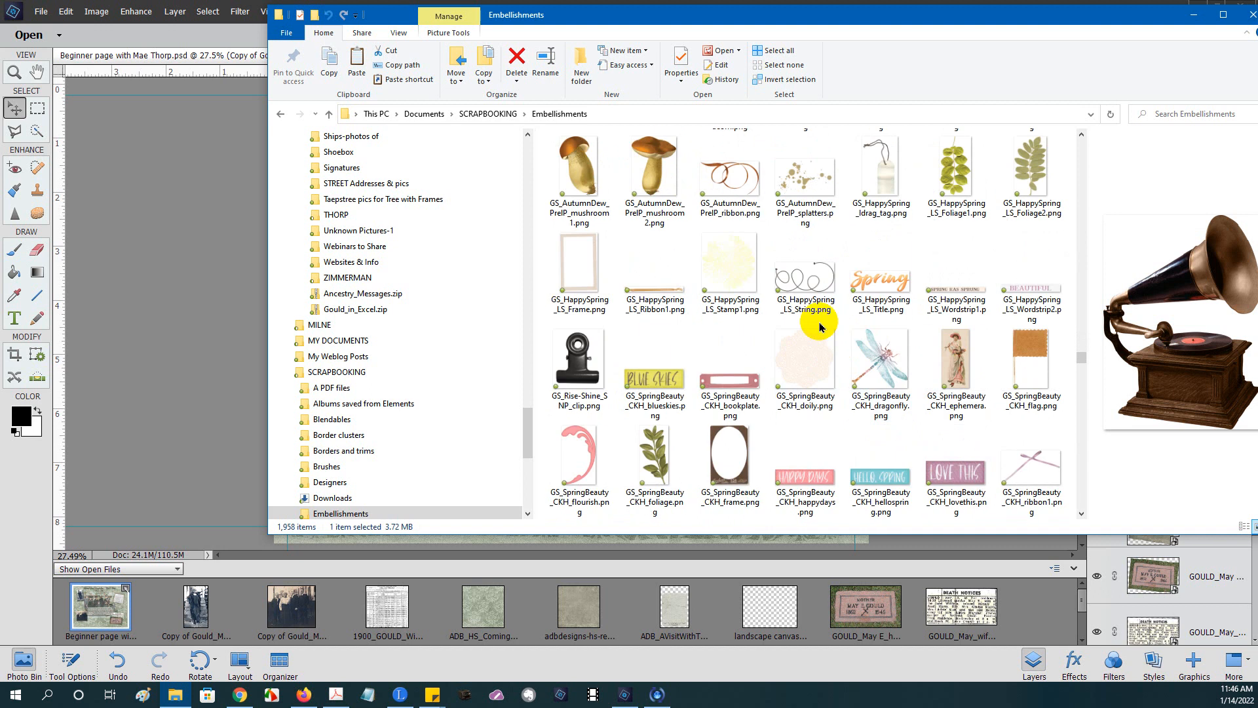
{"action": "scroll", "coordinate": [820, 327], "scroll_direction": "down", "scroll_amount": 3}
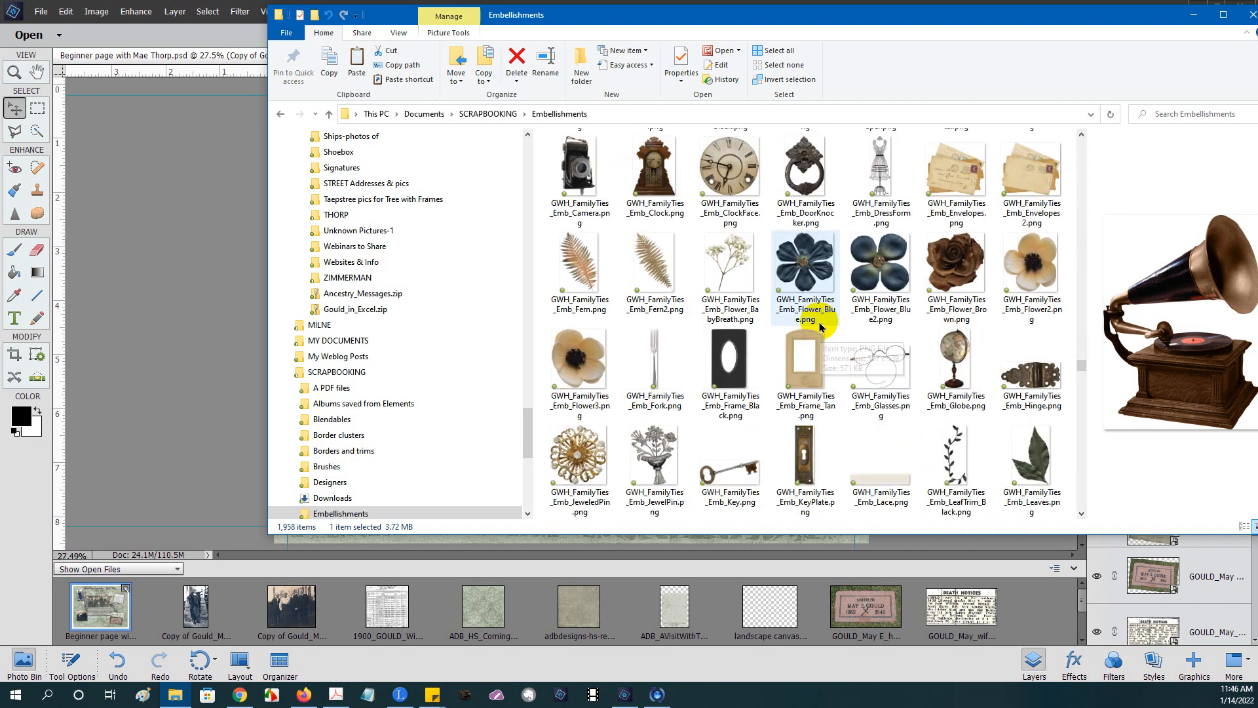
{"action": "scroll", "coordinate": [819, 327], "scroll_direction": "down", "scroll_amount": 9}
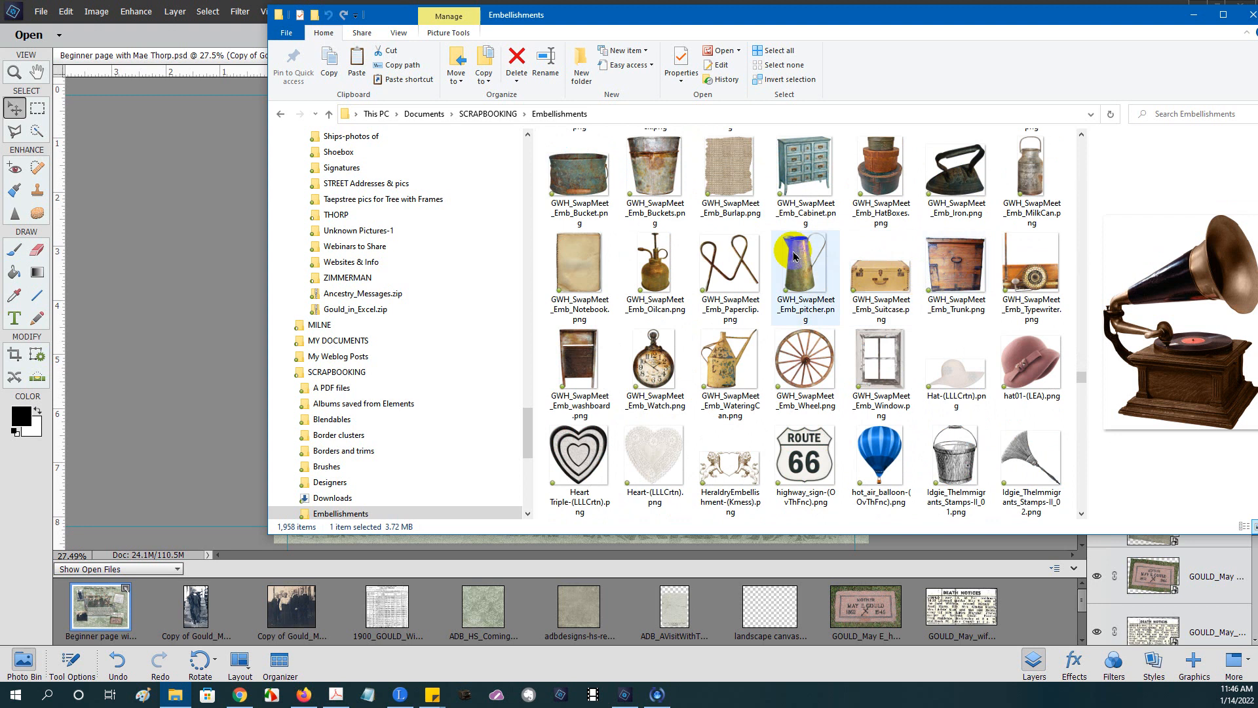
{"action": "left_click", "coordinate": [652, 360]}
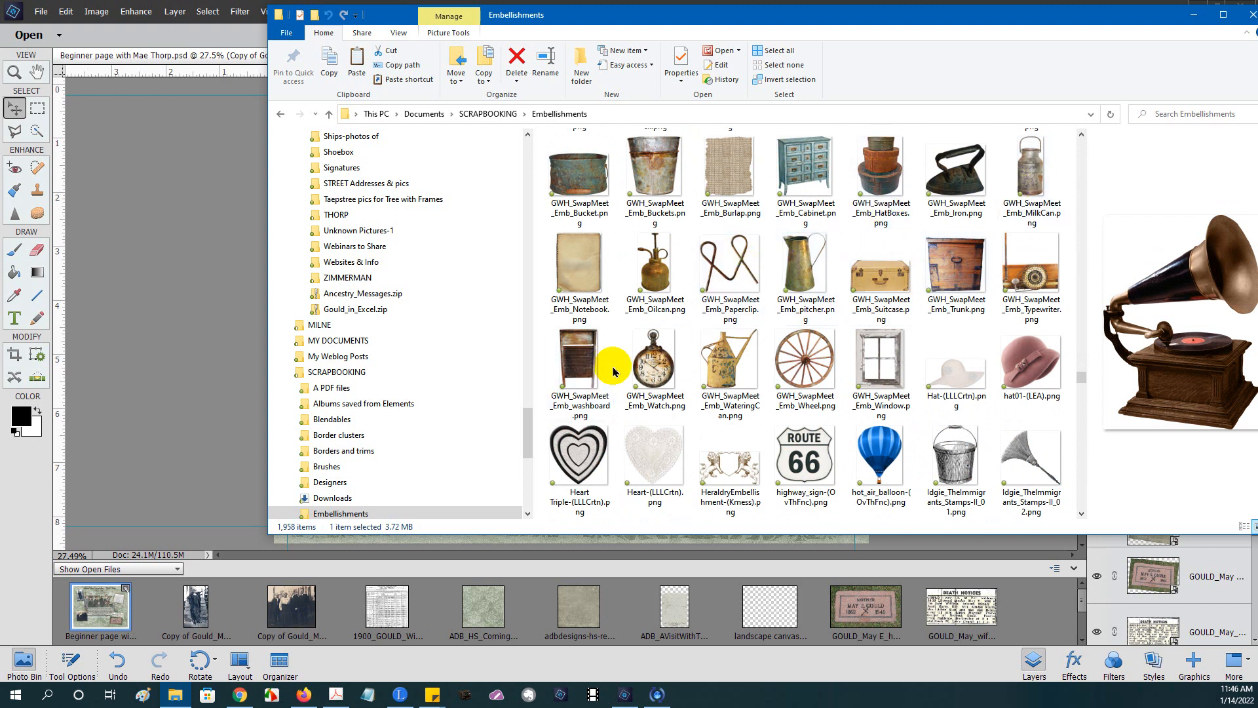
{"action": "left_click_drag", "start_coordinate": [652, 361], "coordinate": [1029, 611]}
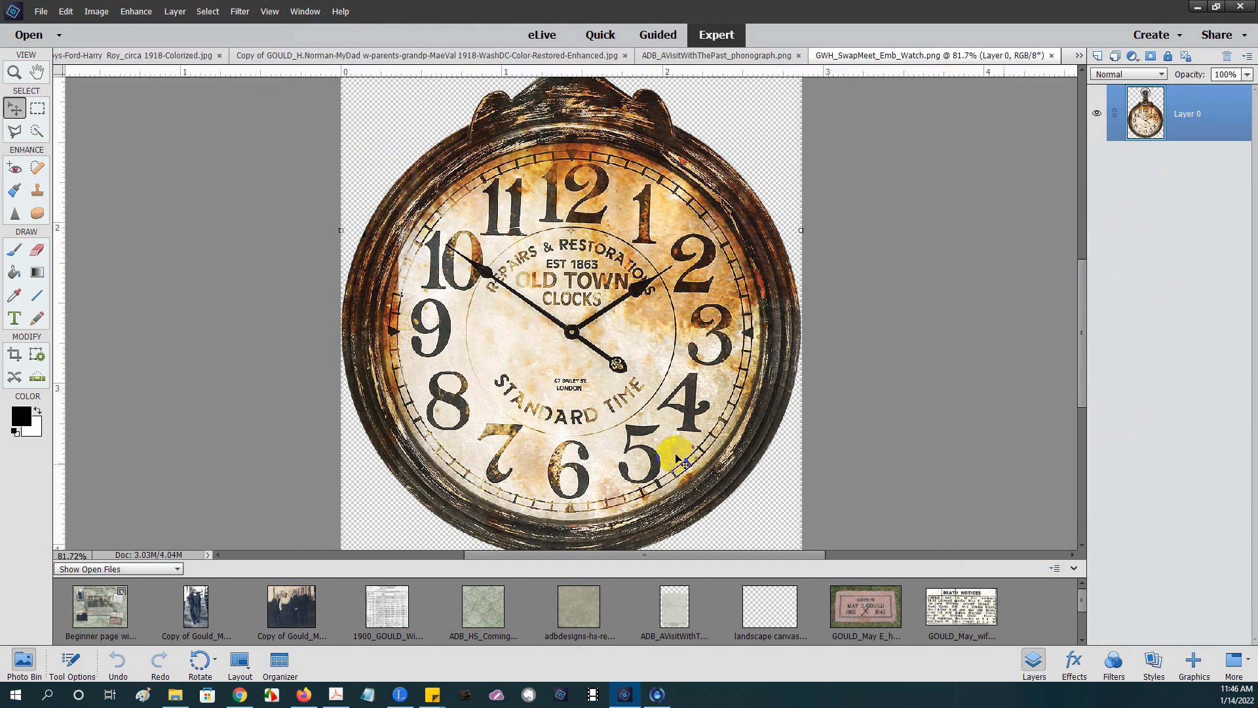
{"action": "left_click", "coordinate": [92, 613]}
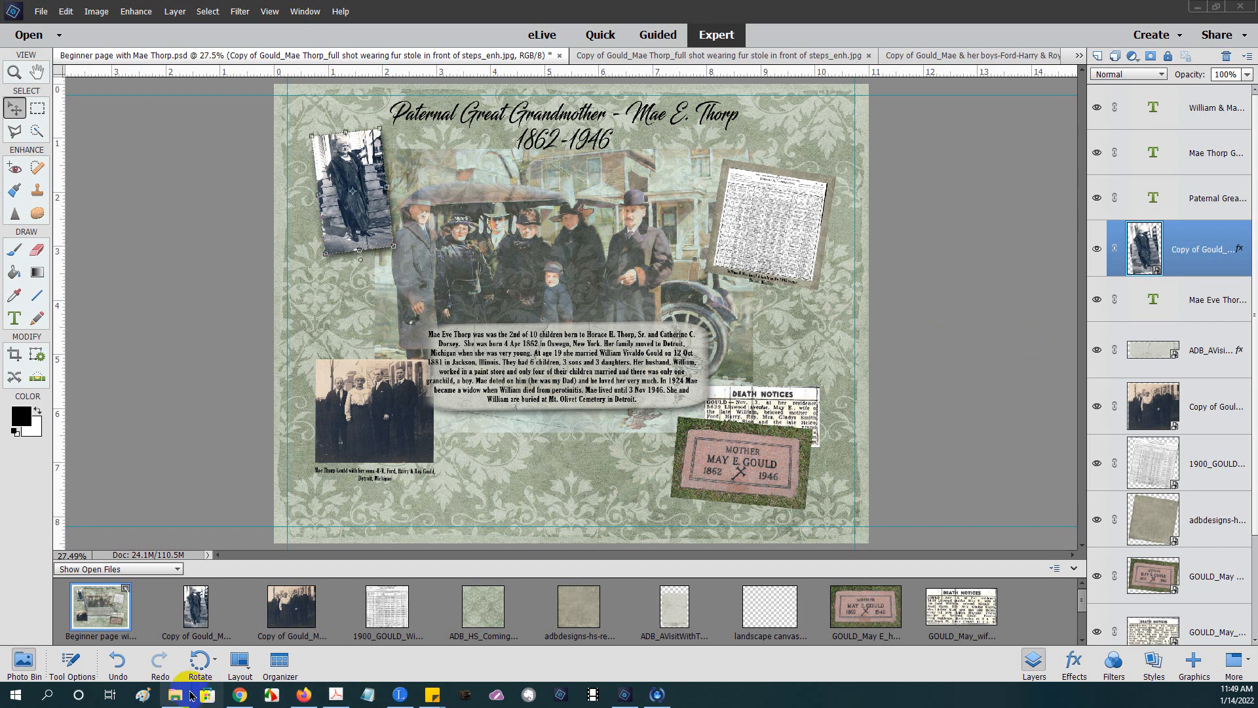
Step: Place the open ADB_AVisitWithThePast_phonograph.png image on the great-grandmother's scrapbook page
{"action": "scroll", "coordinate": [633, 616], "scroll_direction": "down", "scroll_amount": 1}
{"action": "scroll", "coordinate": [633, 616], "scroll_direction": "down", "scroll_amount": 3}
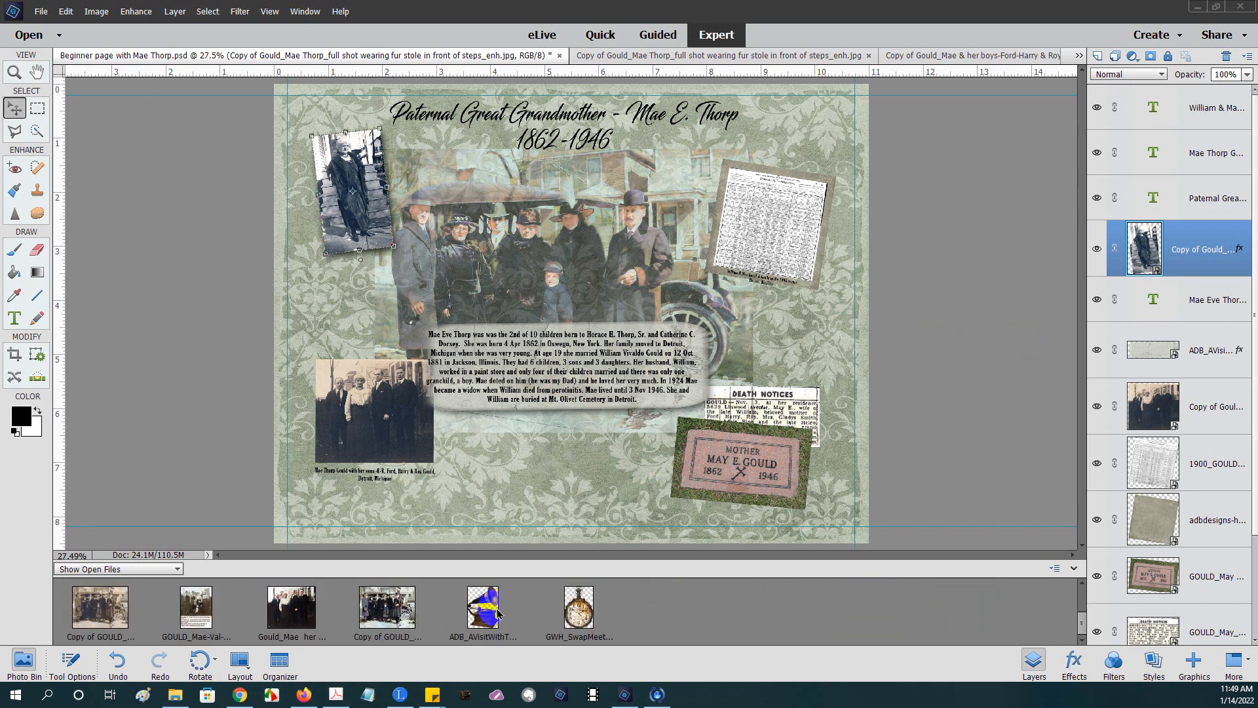
{"action": "left_click_drag", "start_coordinate": [487, 609], "coordinate": [534, 493]}
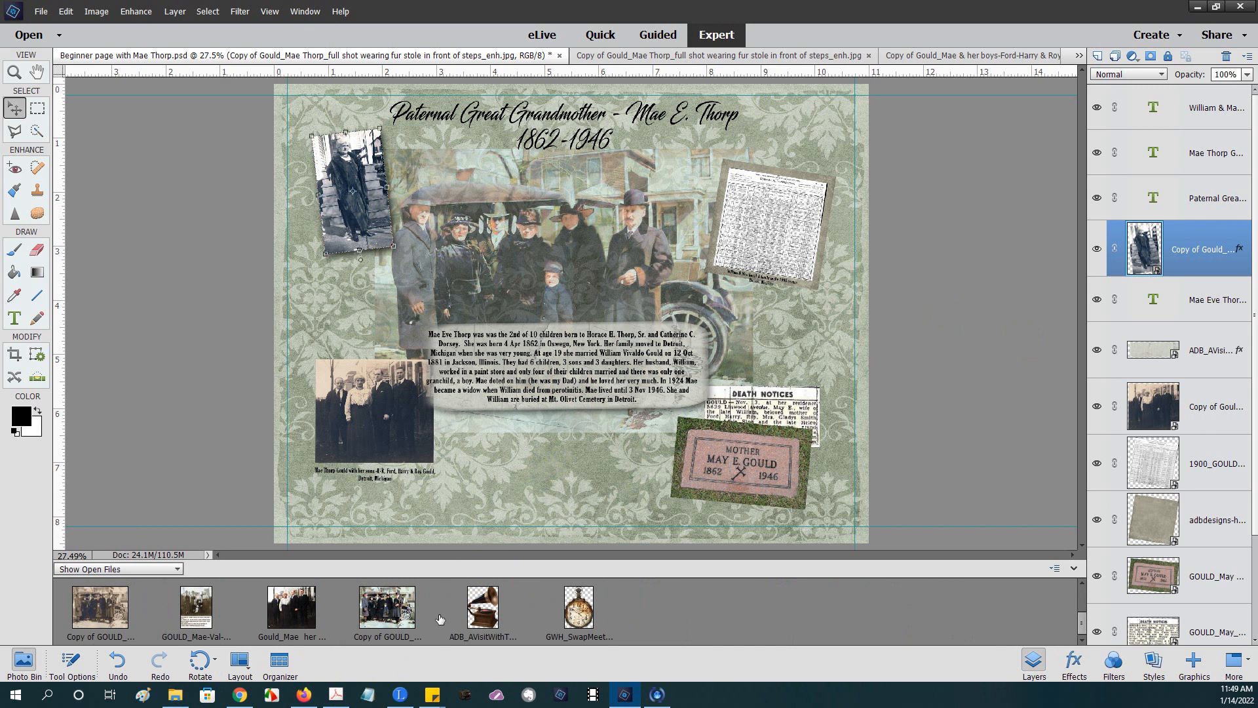
{"action": "left_click", "coordinate": [22, 109]}
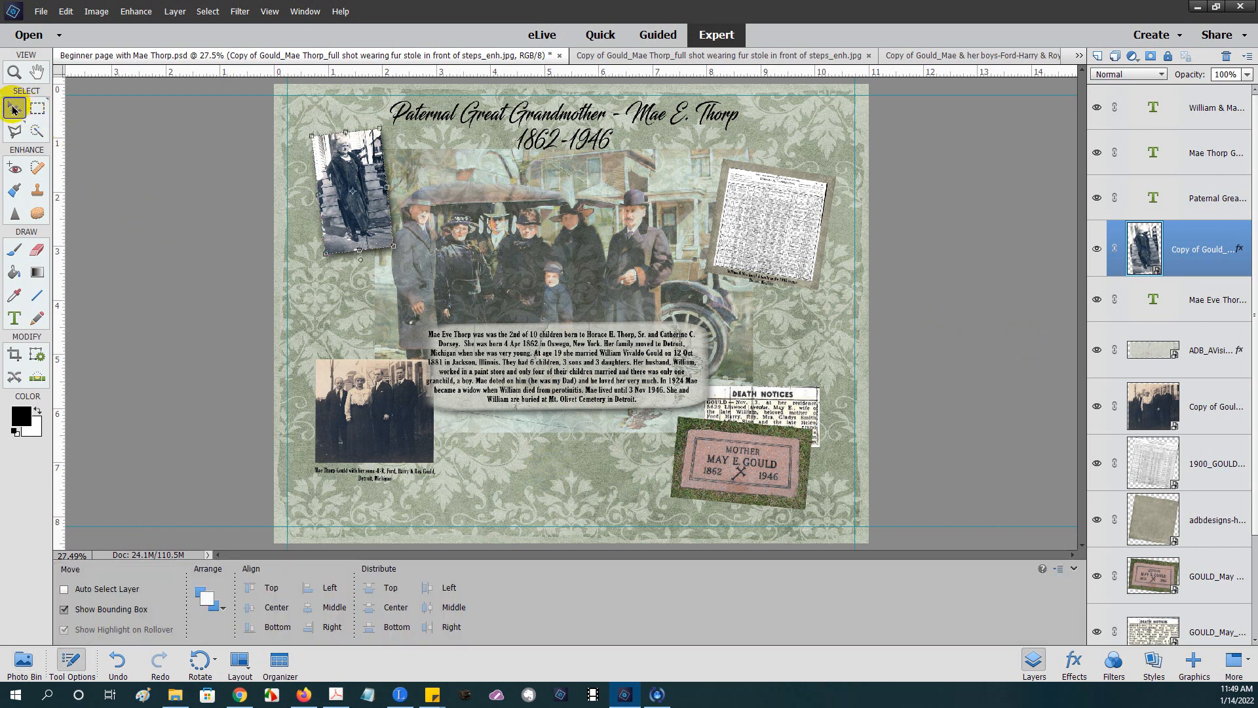
{"action": "left_click", "coordinate": [25, 660]}
{"action": "left_click_drag", "start_coordinate": [490, 620], "coordinate": [539, 451]}
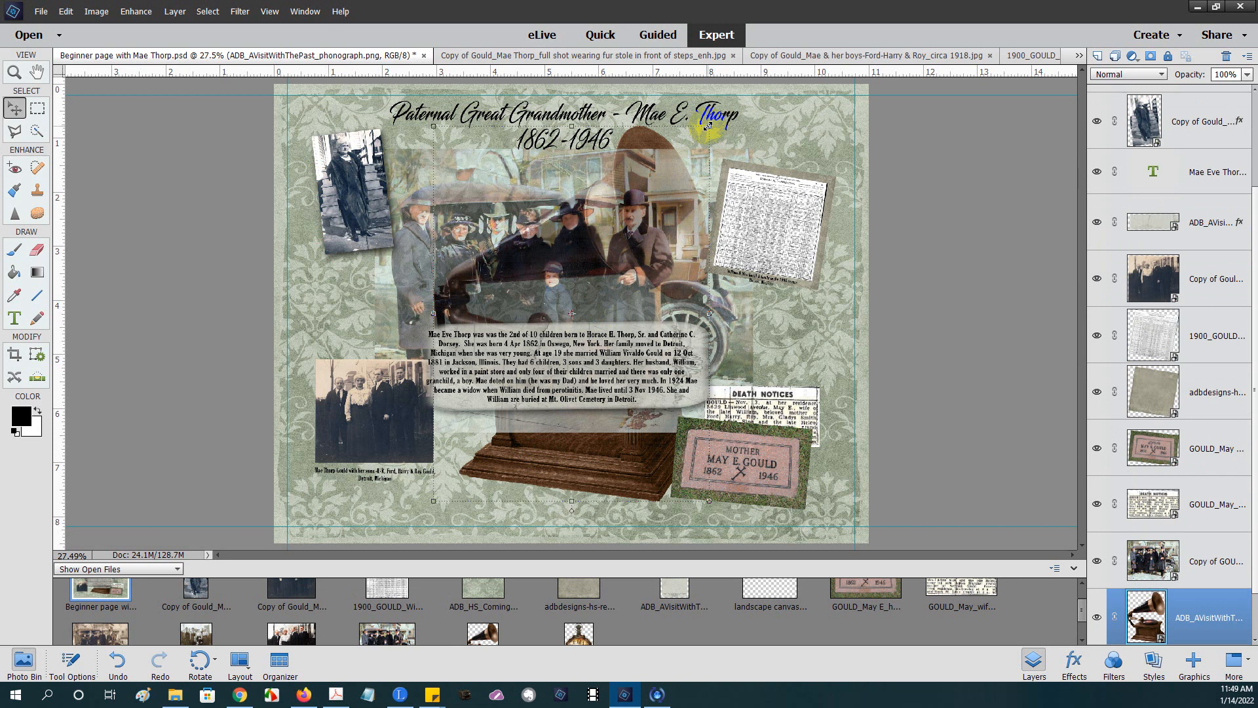
Step: Scale the phonograph to about 28.28% and position it below the biography text, beside the family photo
{"action": "left_click_drag", "start_coordinate": [708, 126], "coordinate": [535, 402]}
{"action": "left_click_drag", "start_coordinate": [488, 460], "coordinate": [527, 468]}
{"action": "left_click", "coordinate": [505, 528]}
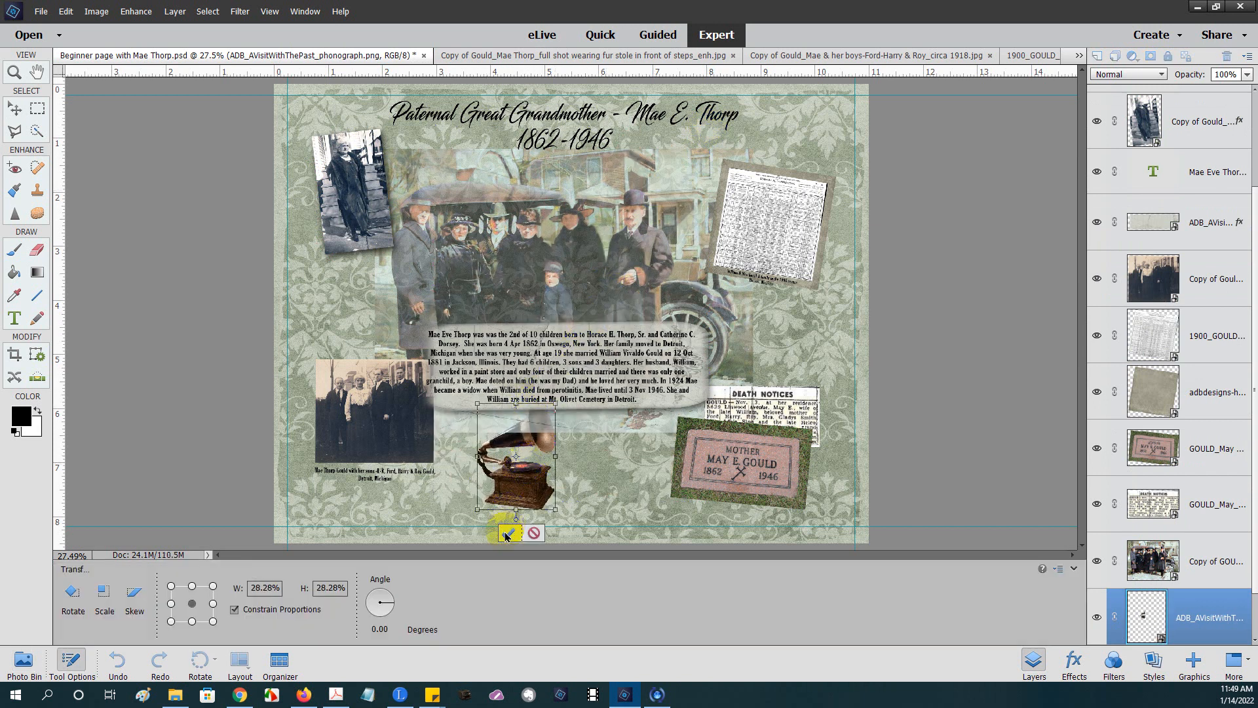
Step: Add the watch image to the page, scaled to about 51.81% and rotated about -1.65 degrees, between the phonograph and the gravestone
{"action": "left_click", "coordinate": [23, 662]}
{"action": "left_click_drag", "start_coordinate": [579, 635], "coordinate": [602, 463]}
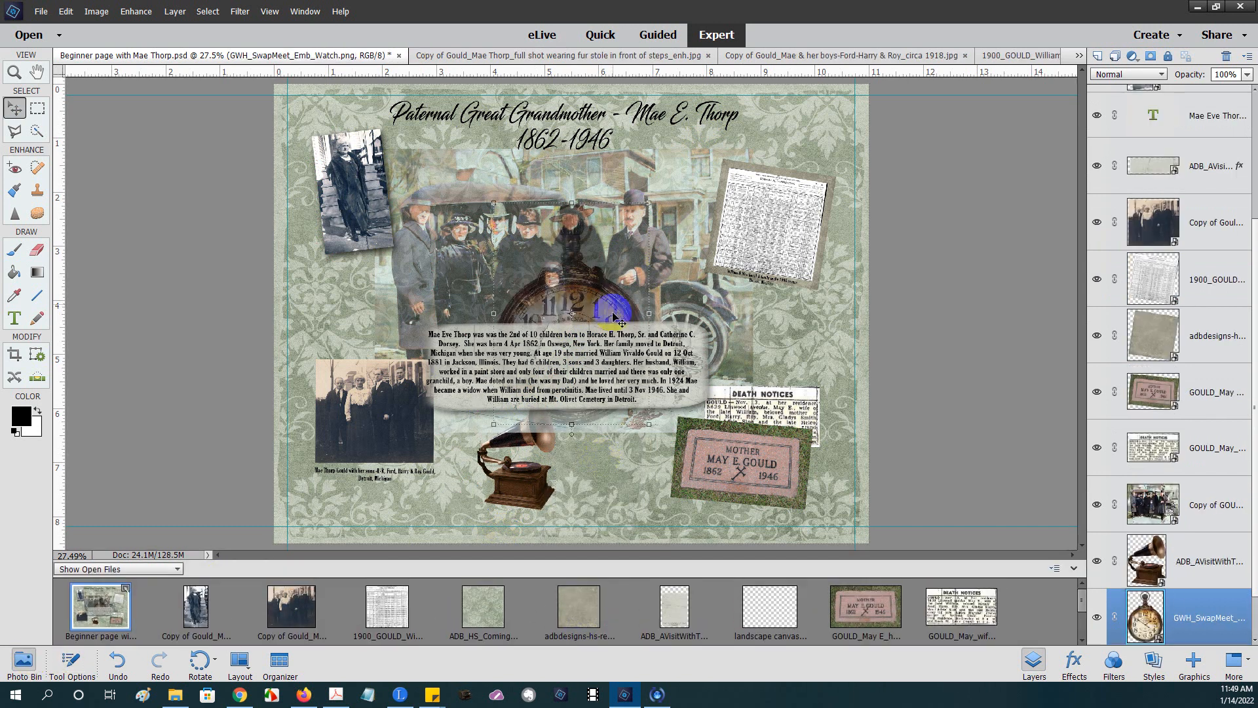
{"action": "left_click_drag", "start_coordinate": [651, 201], "coordinate": [602, 440]}
{"action": "mouse_move", "coordinate": [648, 396]}
{"action": "left_mouse_down"}
{"action": "mouse_move", "coordinate": [657, 401]}
{"action": "mouse_move", "coordinate": [644, 397]}
{"action": "left_mouse_up"}
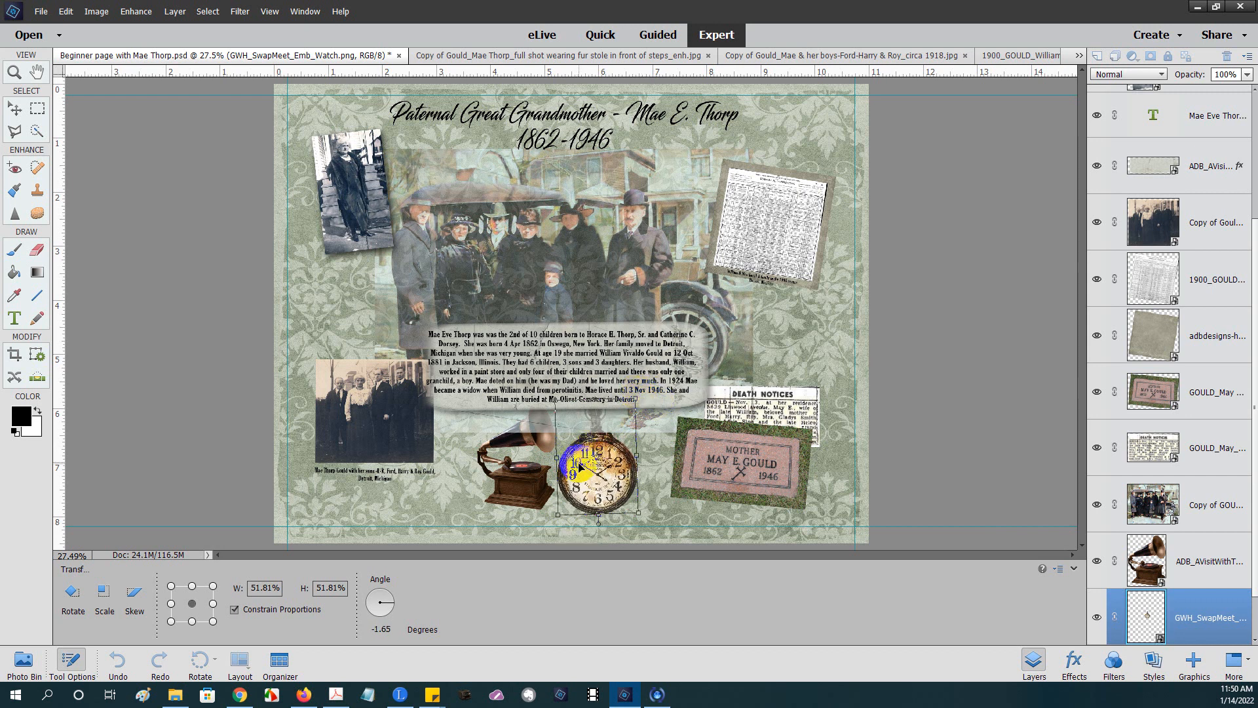
{"action": "left_click_drag", "start_coordinate": [572, 468], "coordinate": [580, 463]}
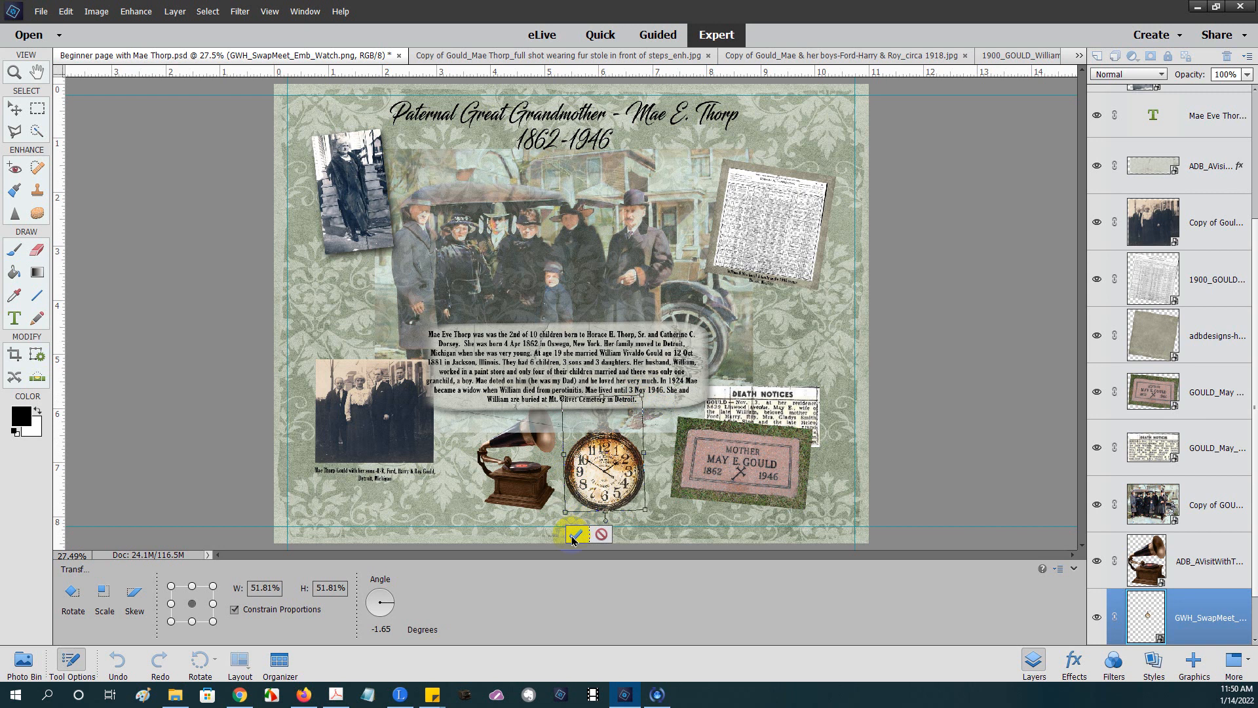
{"action": "left_click", "coordinate": [573, 536]}
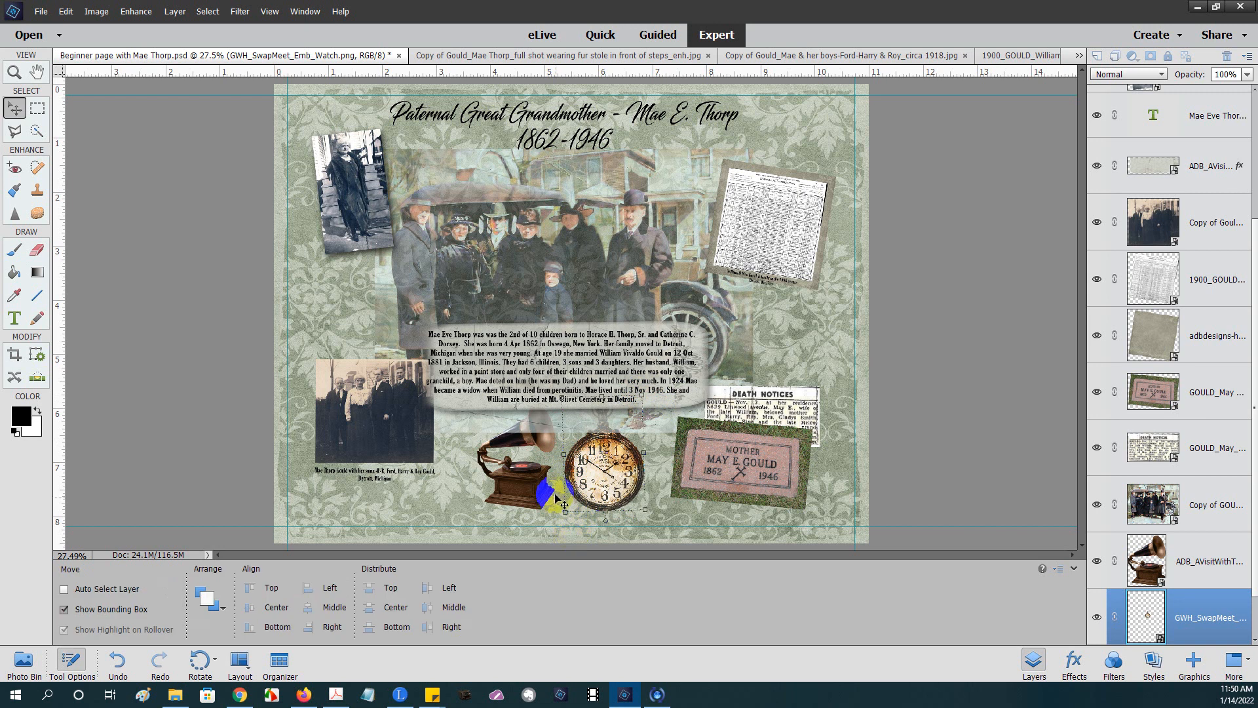
{"action": "left_click", "coordinate": [22, 660]}
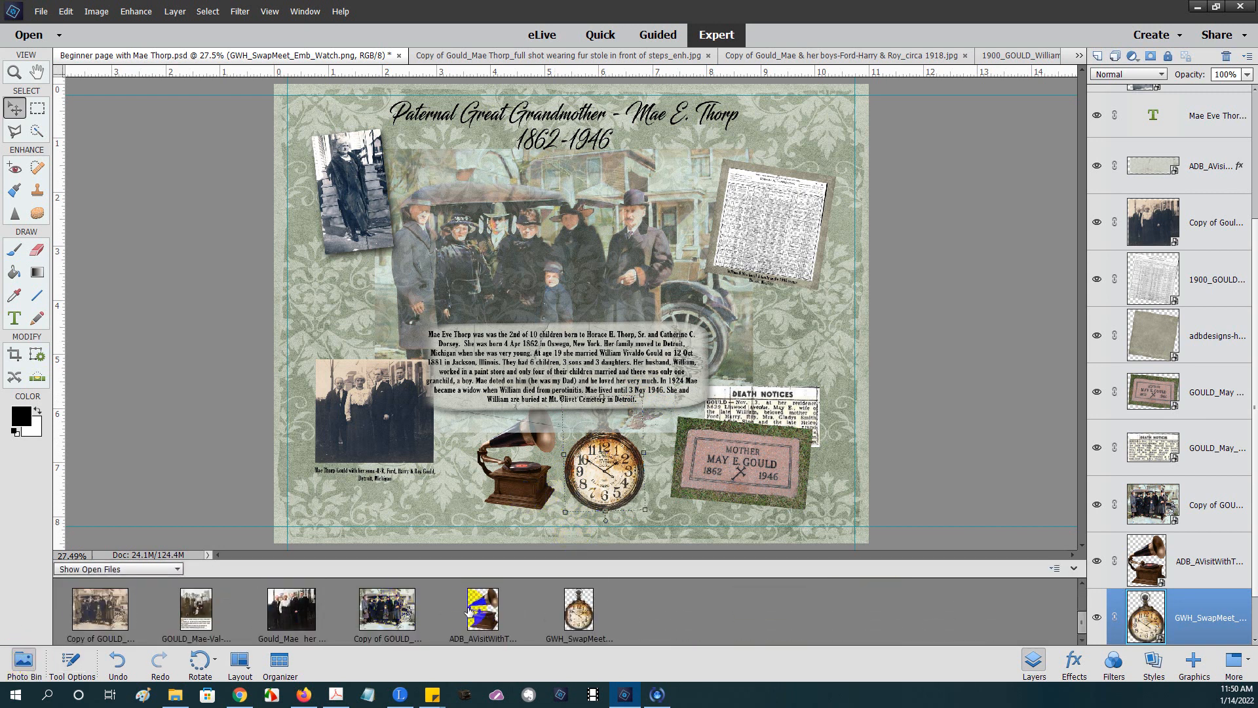
{"action": "left_click", "coordinate": [483, 600]}
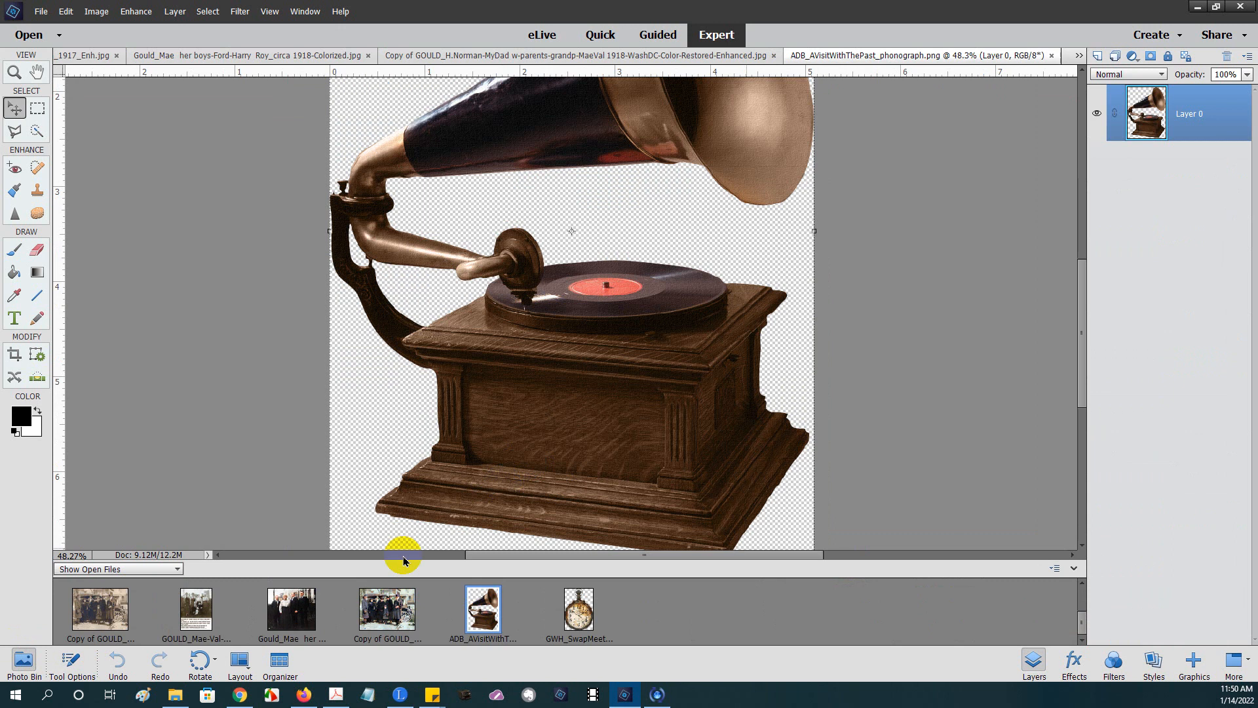
{"action": "scroll", "coordinate": [92, 616], "scroll_direction": "up", "scroll_amount": 2}
{"action": "left_click", "coordinate": [100, 606]}
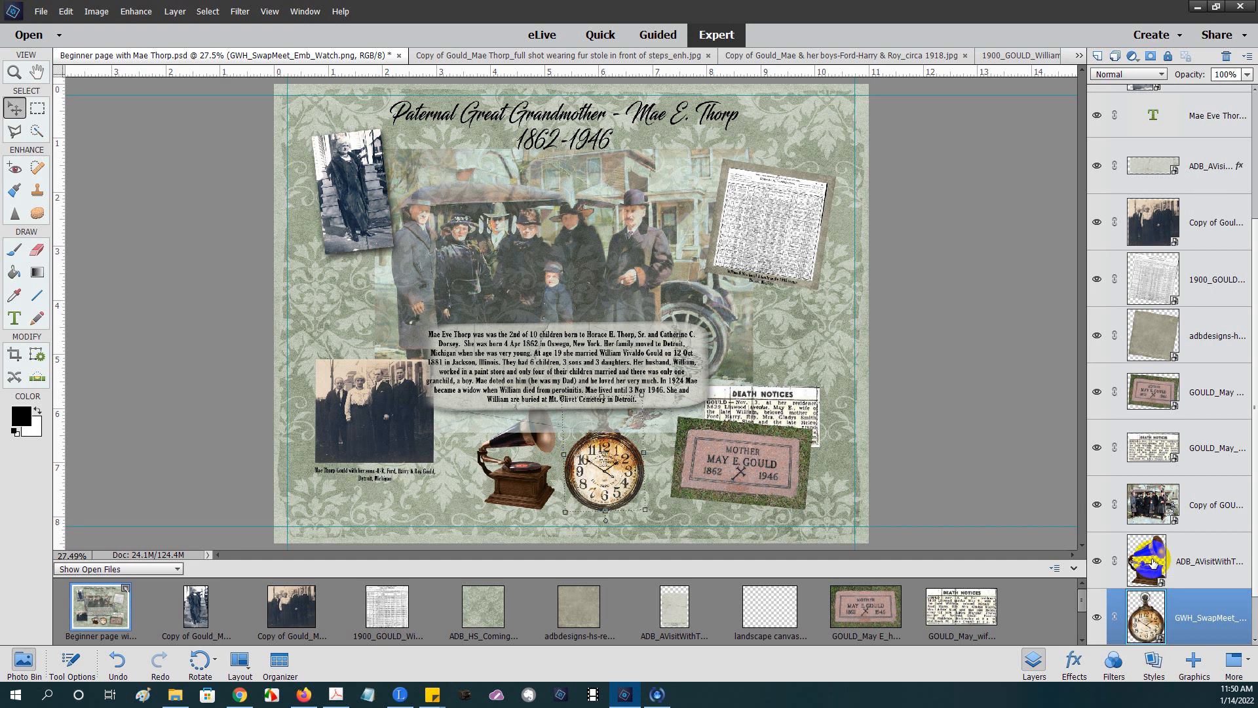
Step: Move the phonograph layer above the biography text's background paper layer and rotate the phonograph to about -9.94 degrees
{"action": "left_click", "coordinate": [1152, 562]}
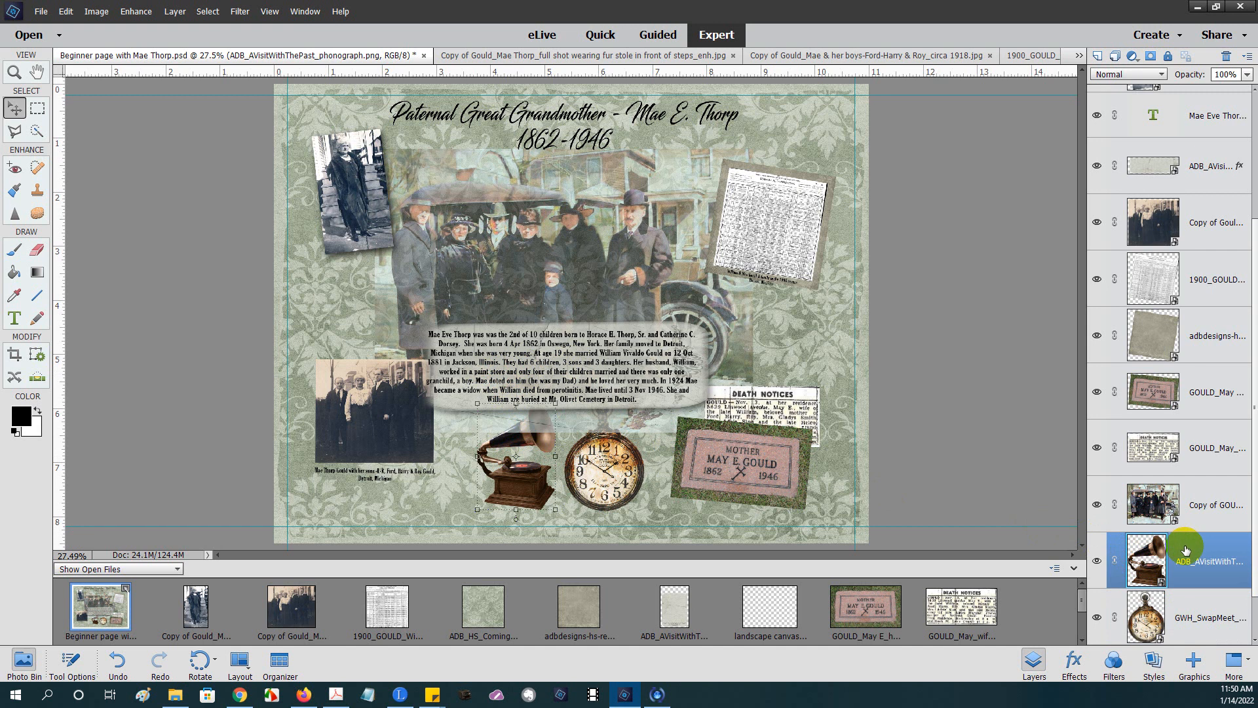
{"action": "left_click_drag", "start_coordinate": [1186, 550], "coordinate": [1125, 131]}
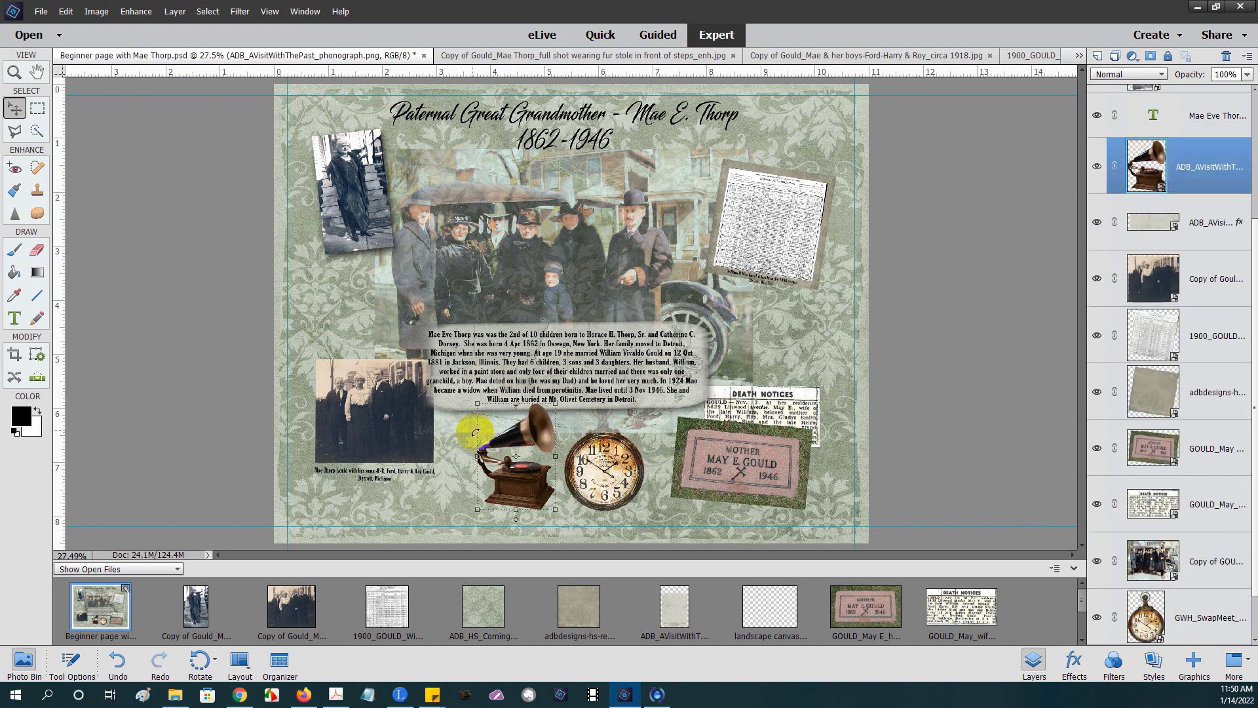
{"action": "left_click_drag", "start_coordinate": [471, 403], "coordinate": [463, 412]}
{"action": "left_click_drag", "start_coordinate": [515, 452], "coordinate": [517, 457]}
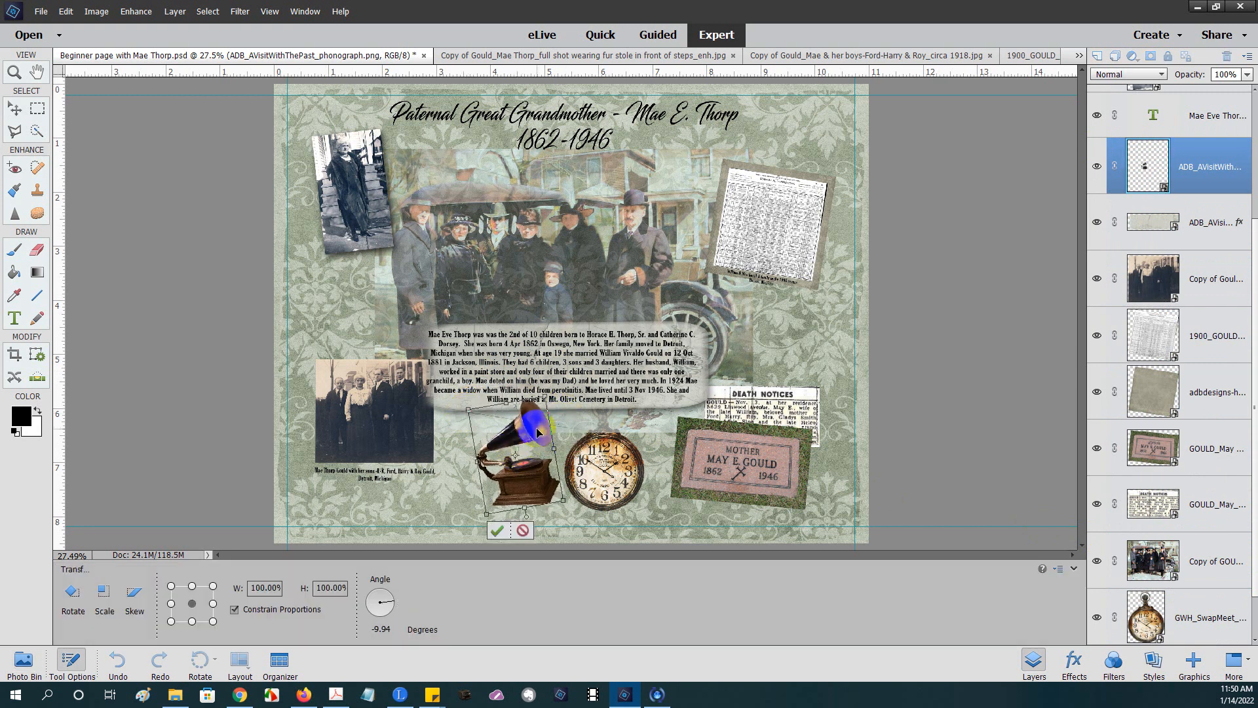
{"action": "left_click", "coordinate": [496, 531]}
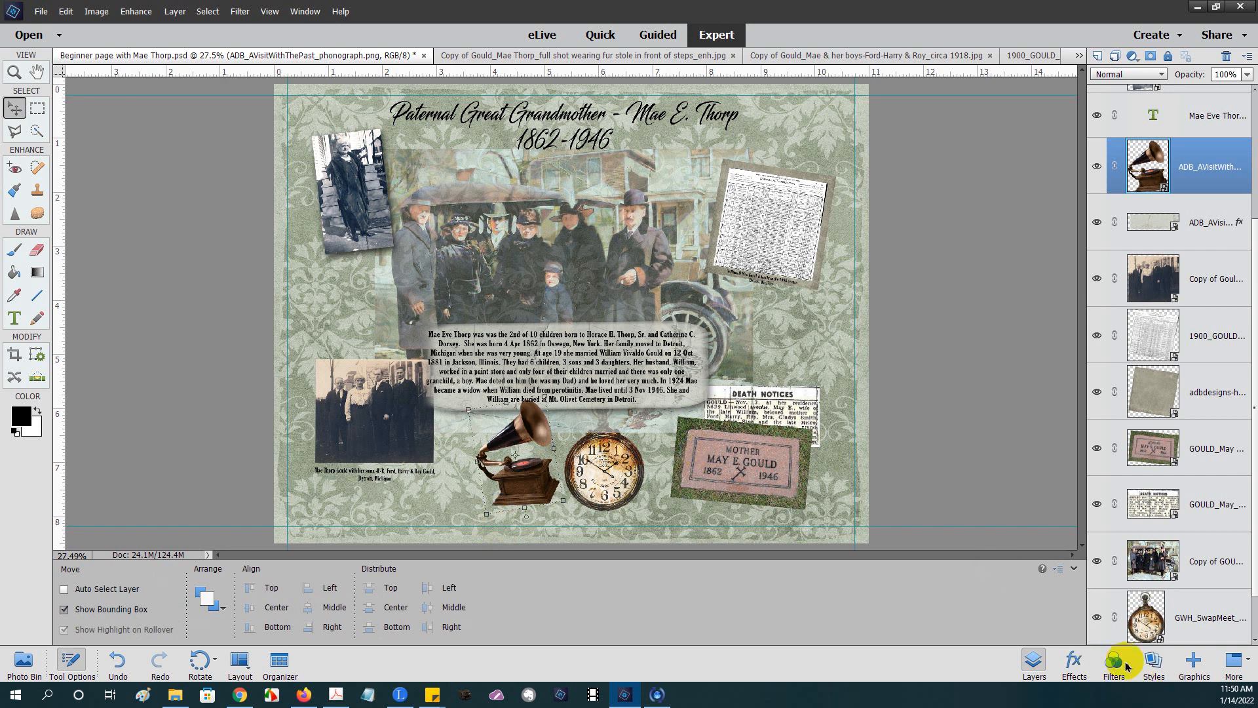
{"action": "left_click", "coordinate": [1153, 665]}
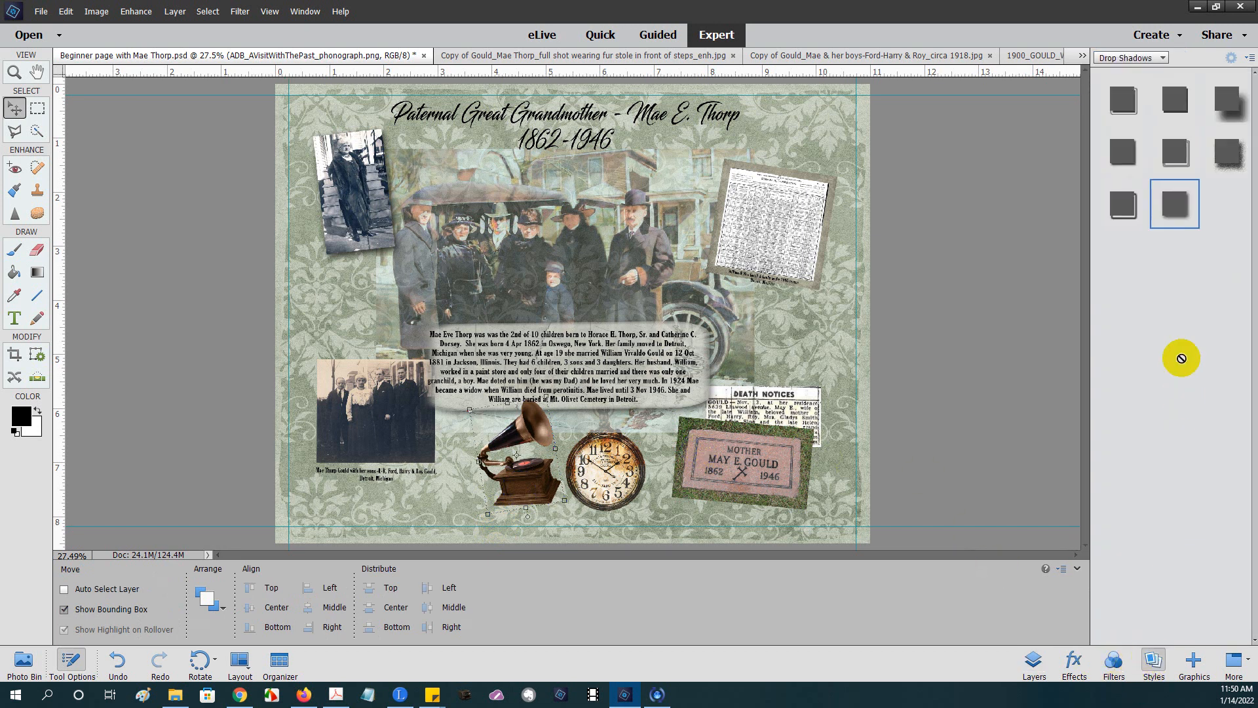
{"action": "left_click", "coordinate": [1034, 662]}
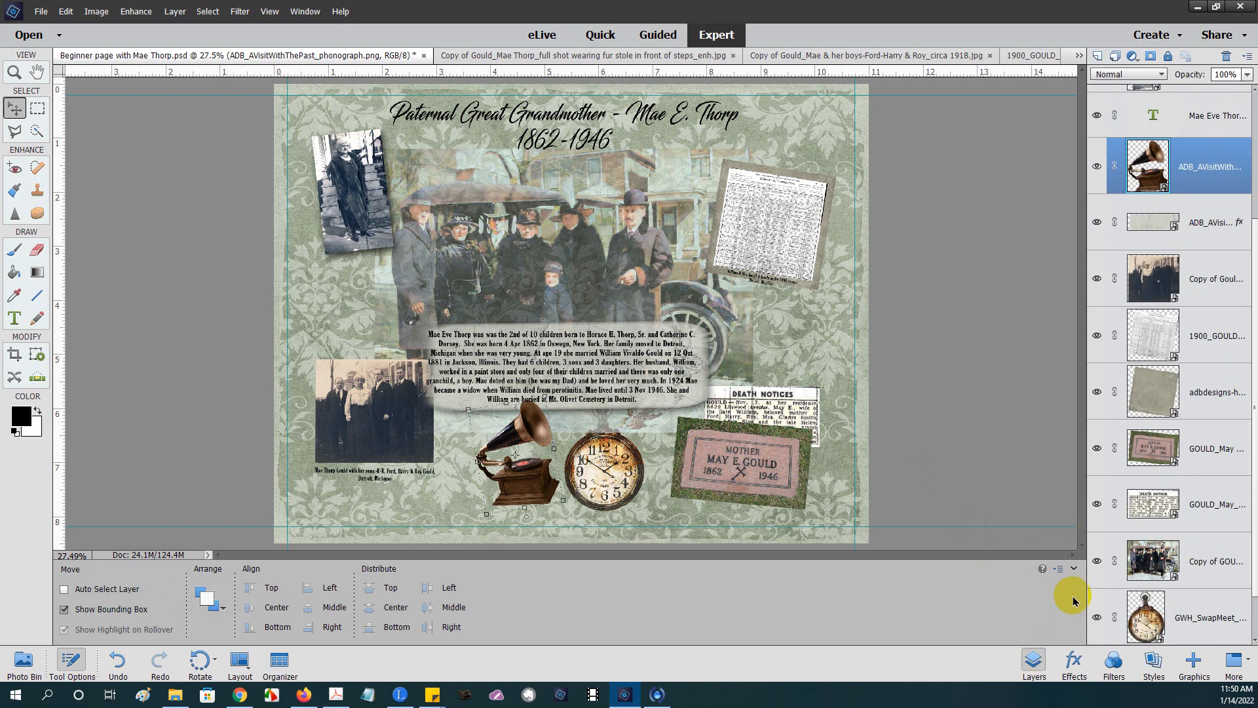
{"action": "right_click", "coordinate": [1188, 160]}
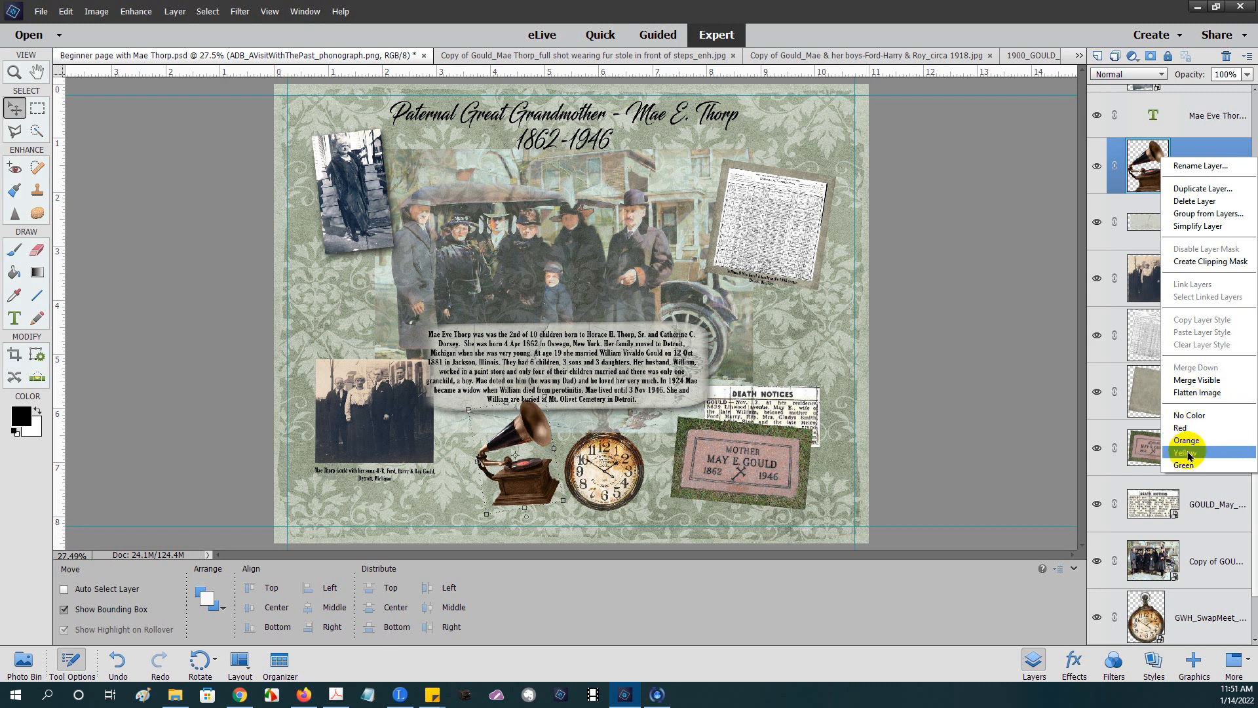
{"action": "left_click", "coordinate": [1026, 364]}
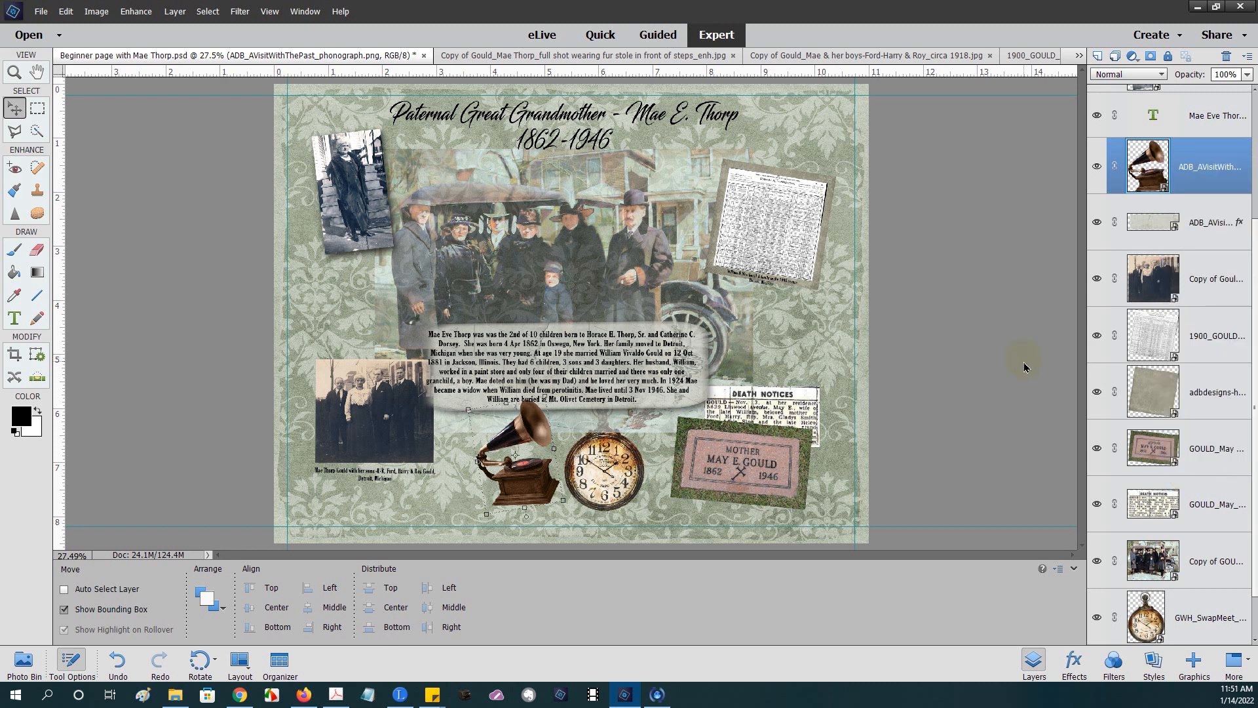
Step: Try the Soft Edge drop shadow on the phonograph, and replace it with the first drop shadow style in the second row
{"action": "left_click", "coordinate": [1153, 662]}
{"action": "left_click", "coordinate": [1190, 205]}
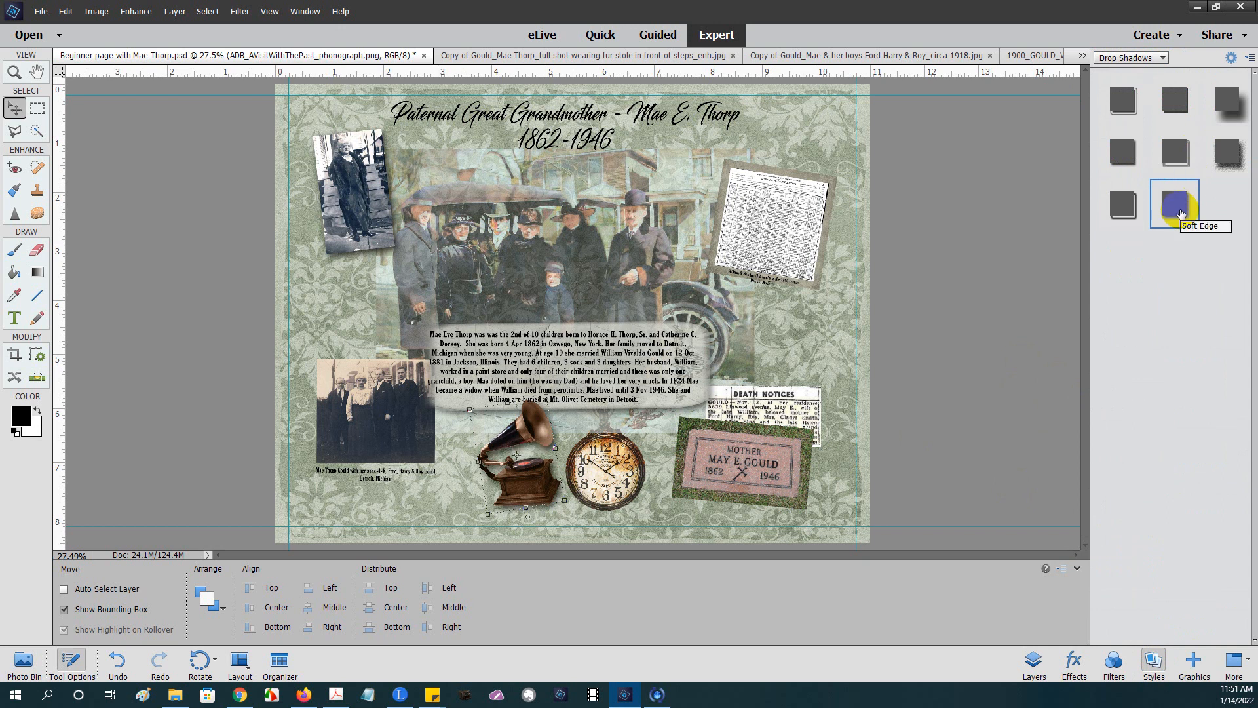
{"action": "left_click", "coordinate": [118, 660]}
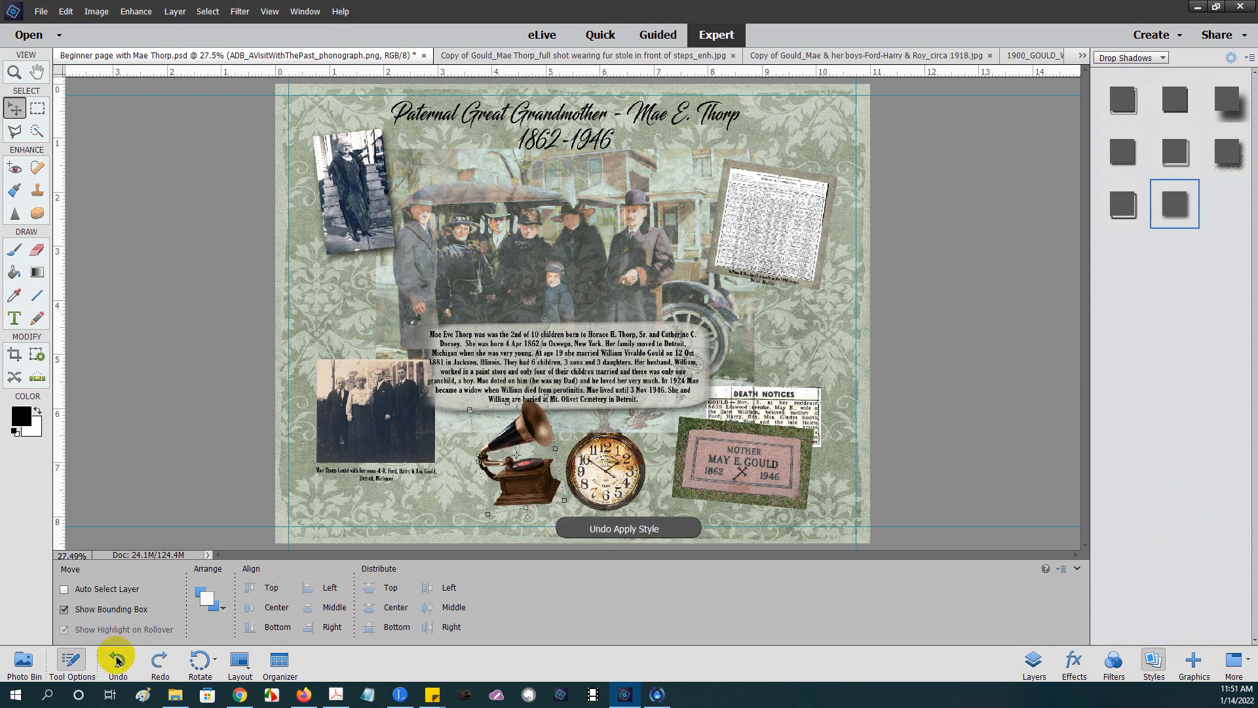
{"action": "left_click", "coordinate": [1180, 204]}
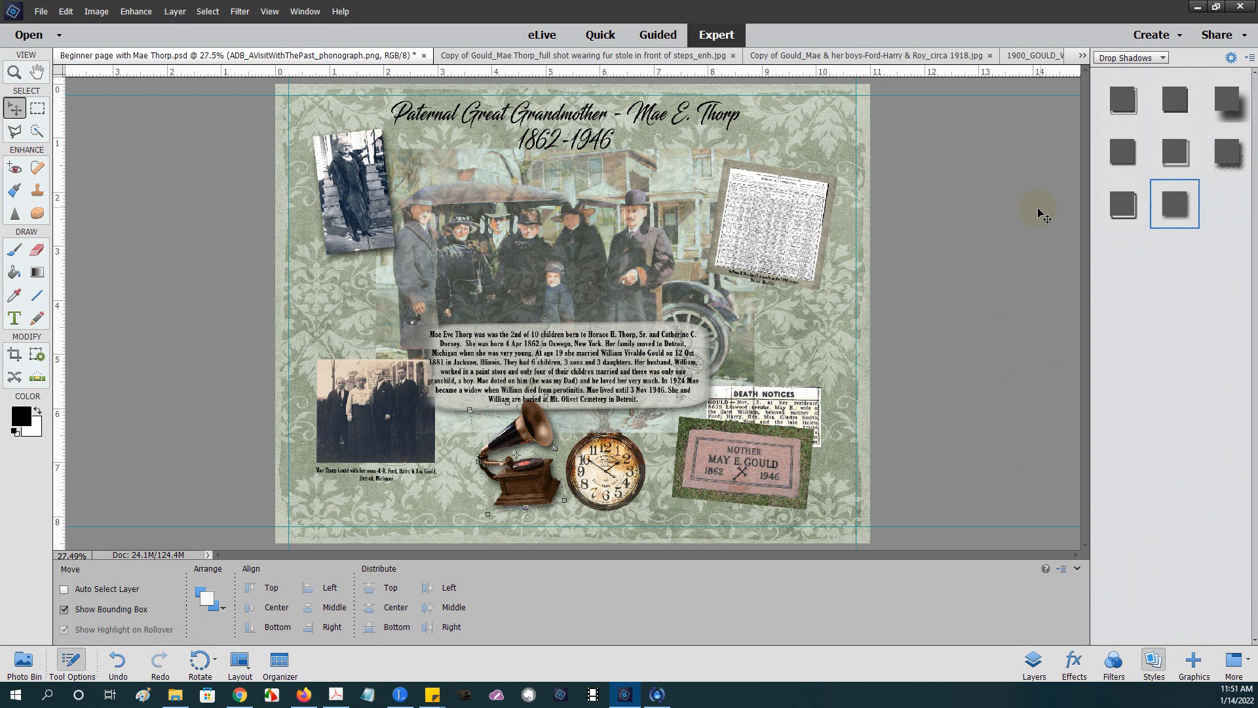
{"action": "left_click", "coordinate": [1121, 156]}
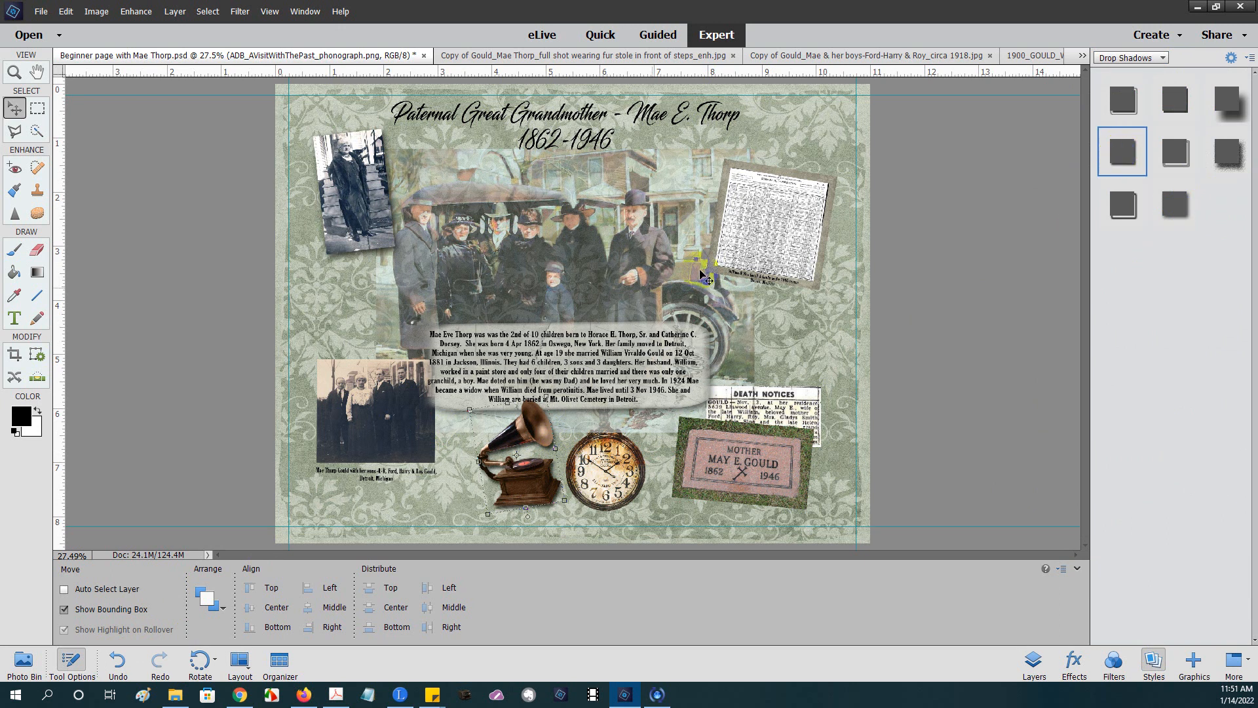
Step: Apply the second drop shadow style in the third row to the four-person family photo below the biography text
{"action": "left_click", "coordinate": [1034, 659]}
{"action": "left_click", "coordinate": [1173, 283]}
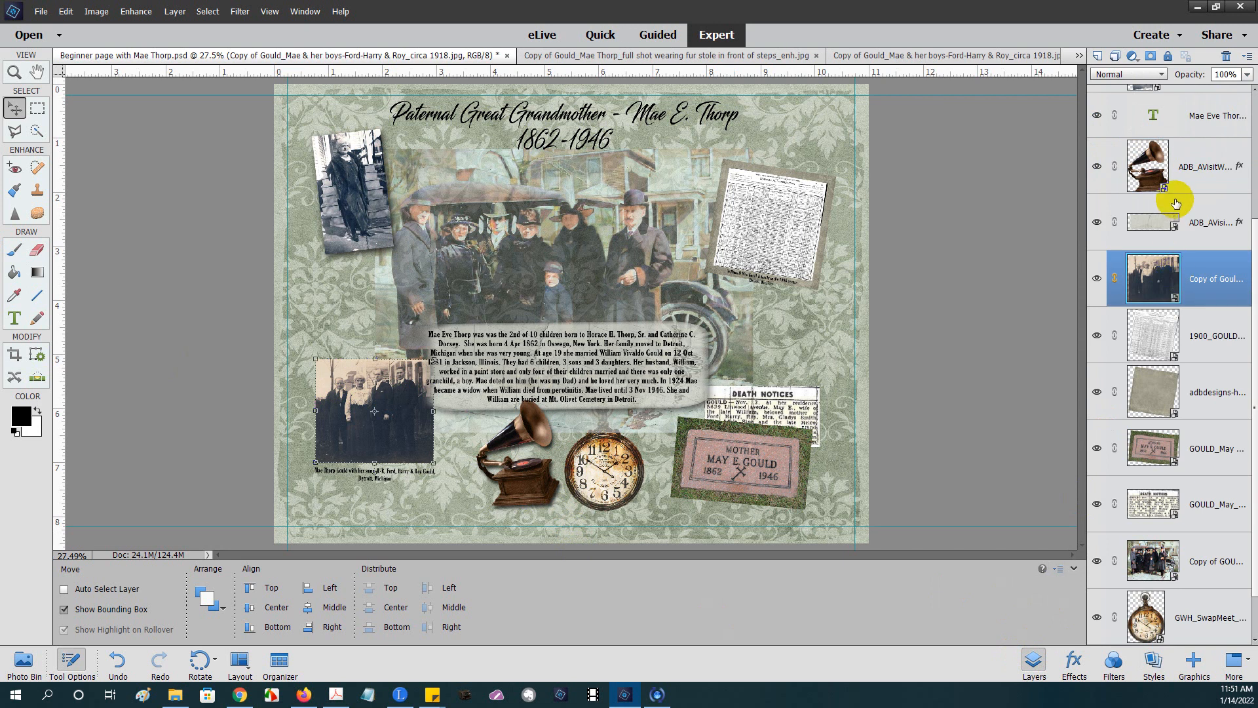
{"action": "left_click", "coordinate": [1148, 662]}
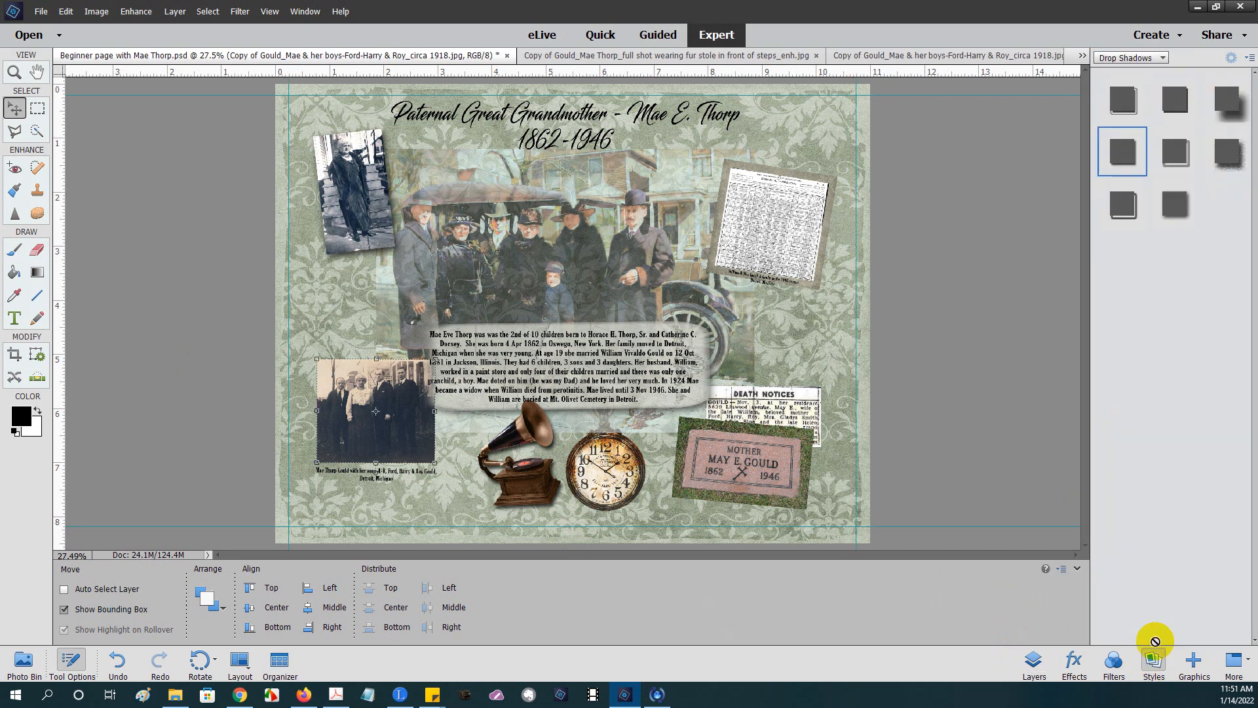
{"action": "left_click", "coordinate": [1181, 205]}
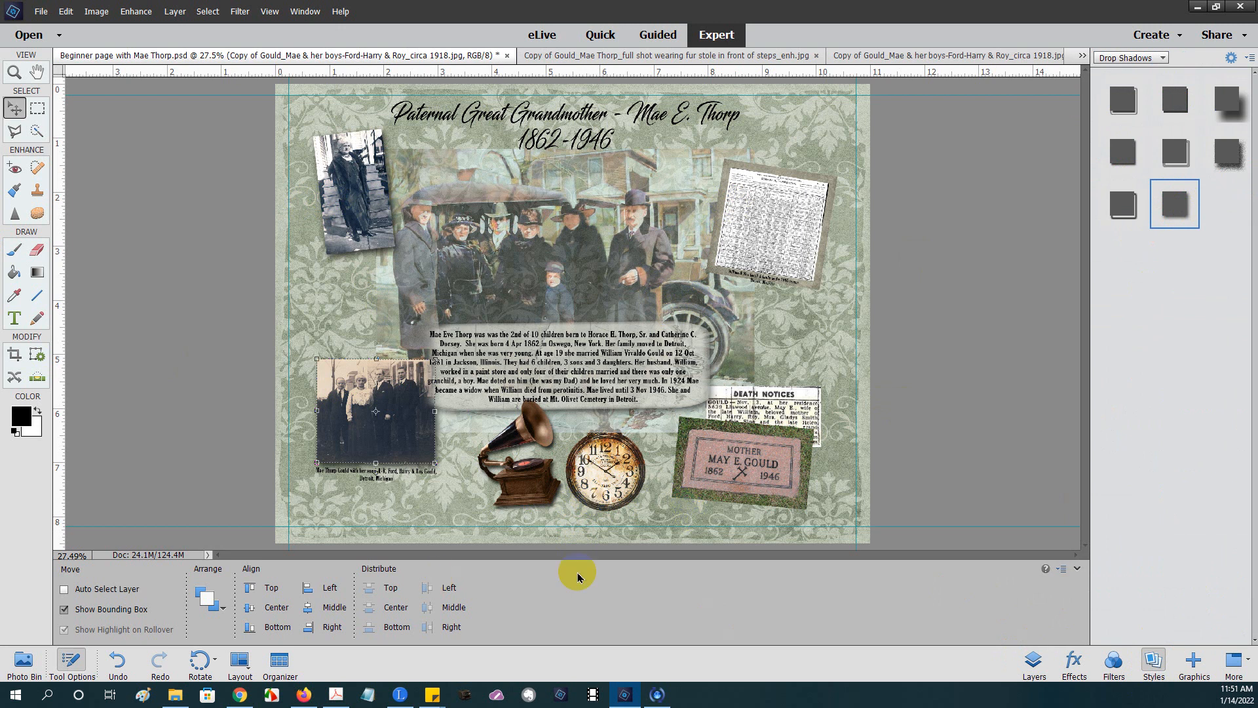
Step: Scale the phonograph down to about 91.36%, keeping it beside the watch below the biography text
{"action": "left_click", "coordinate": [1035, 662]}
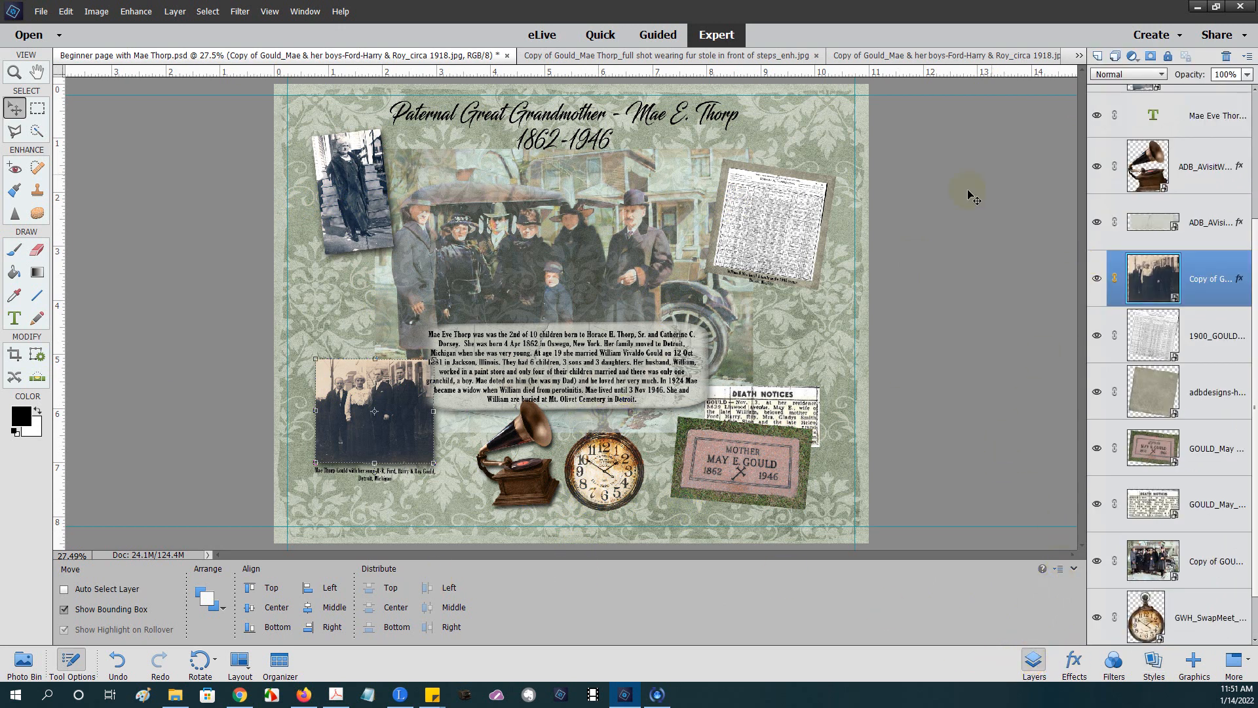
{"action": "left_click", "coordinate": [1176, 167]}
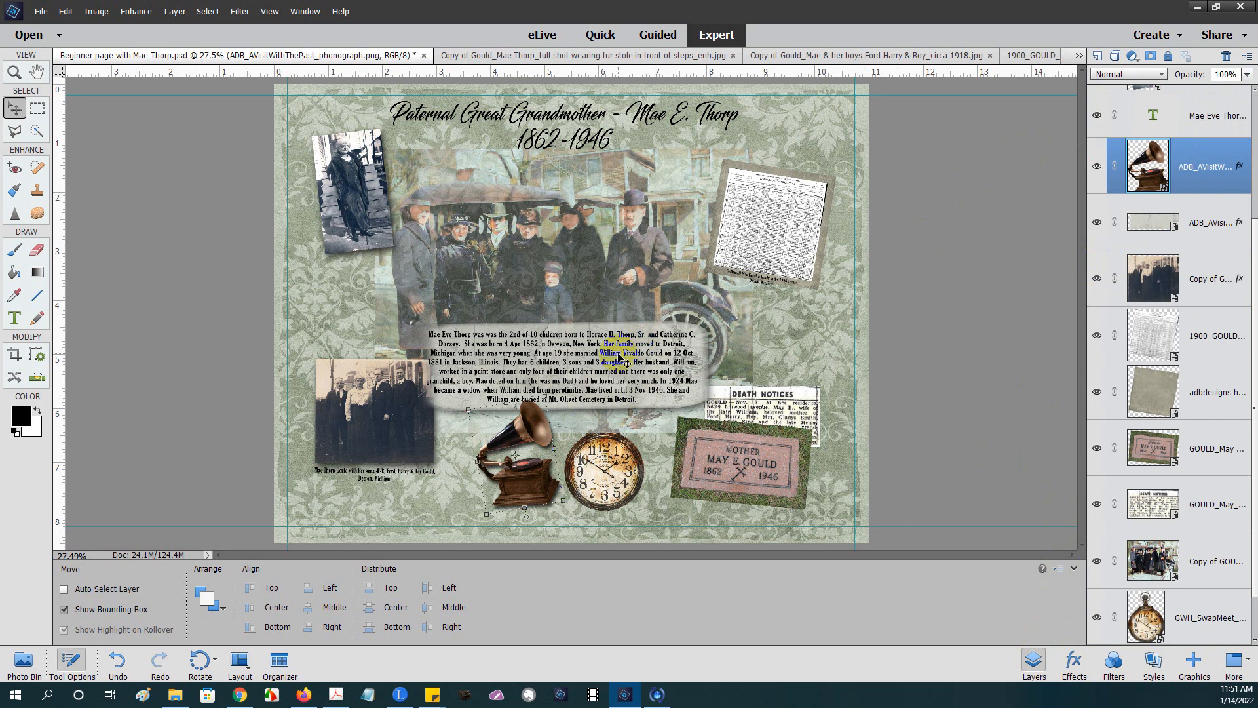
{"action": "left_click", "coordinate": [468, 407]}
{"action": "left_click_drag", "start_coordinate": [470, 410], "coordinate": [479, 421]}
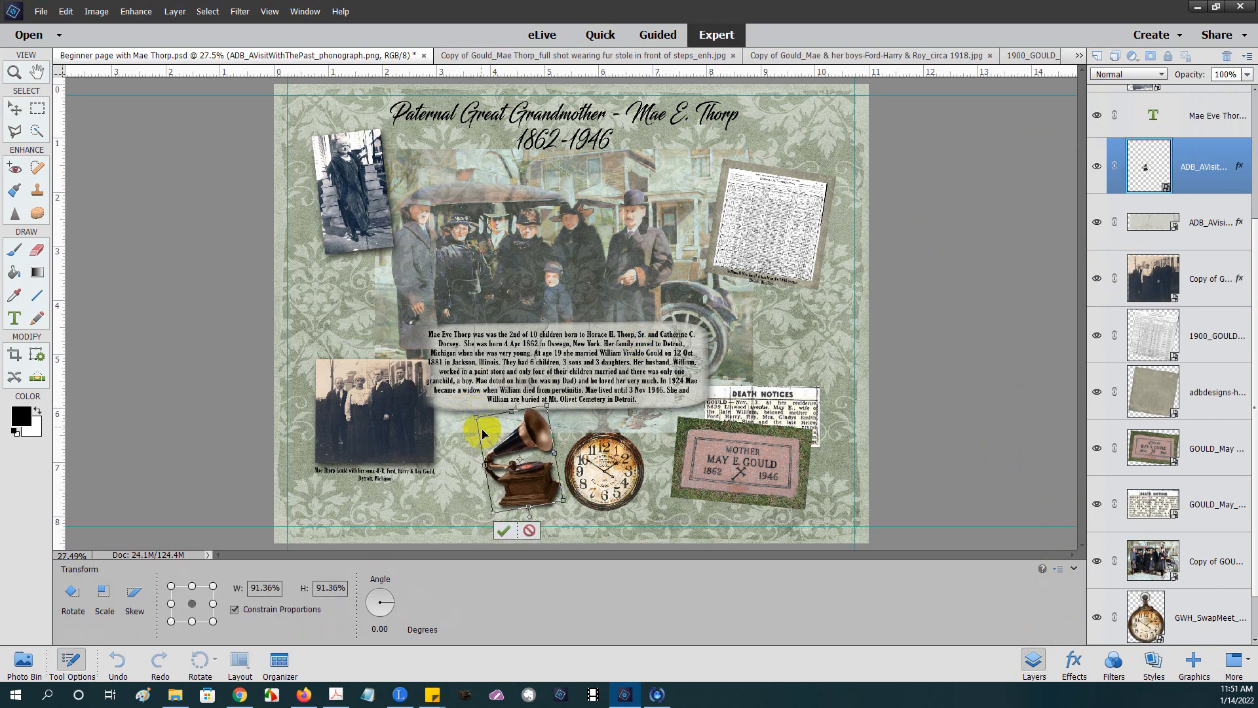
{"action": "left_click", "coordinate": [506, 530]}
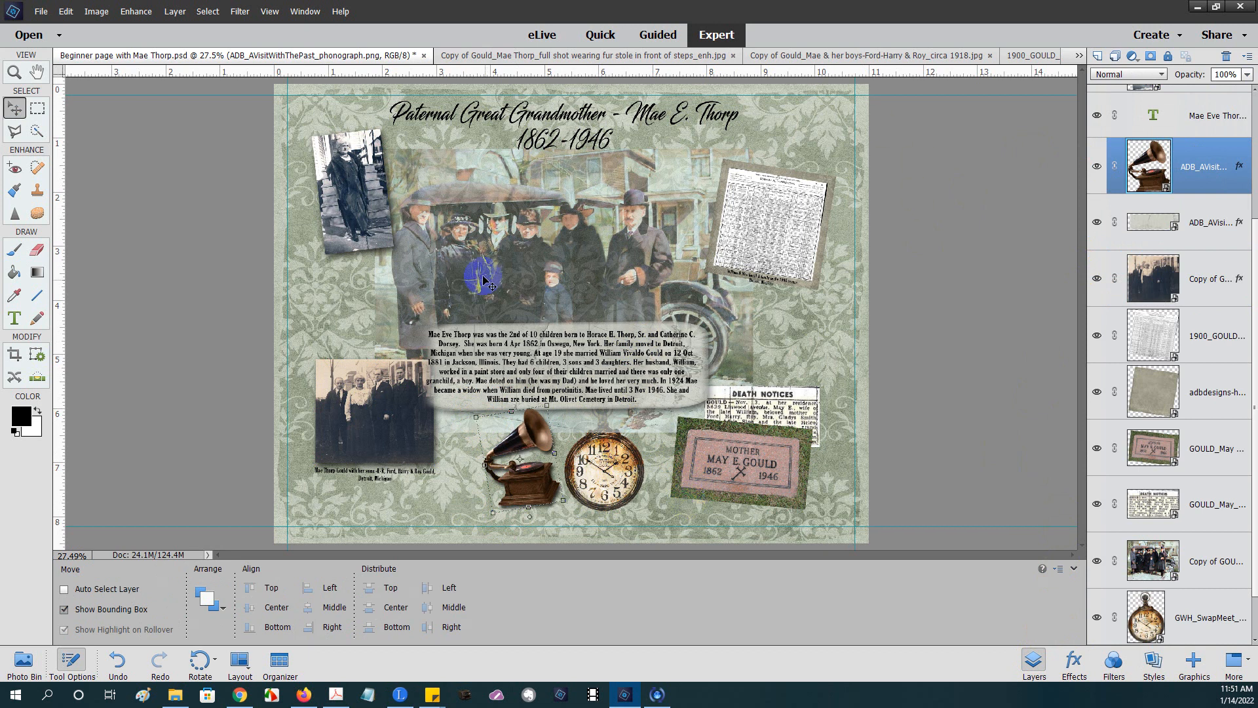
Step: Show the open files in the Photo Bin, switch to File Explorer and open the PAPER-Backgrounds folder under SCRAPBOOKING
{"action": "left_click", "coordinate": [23, 662]}
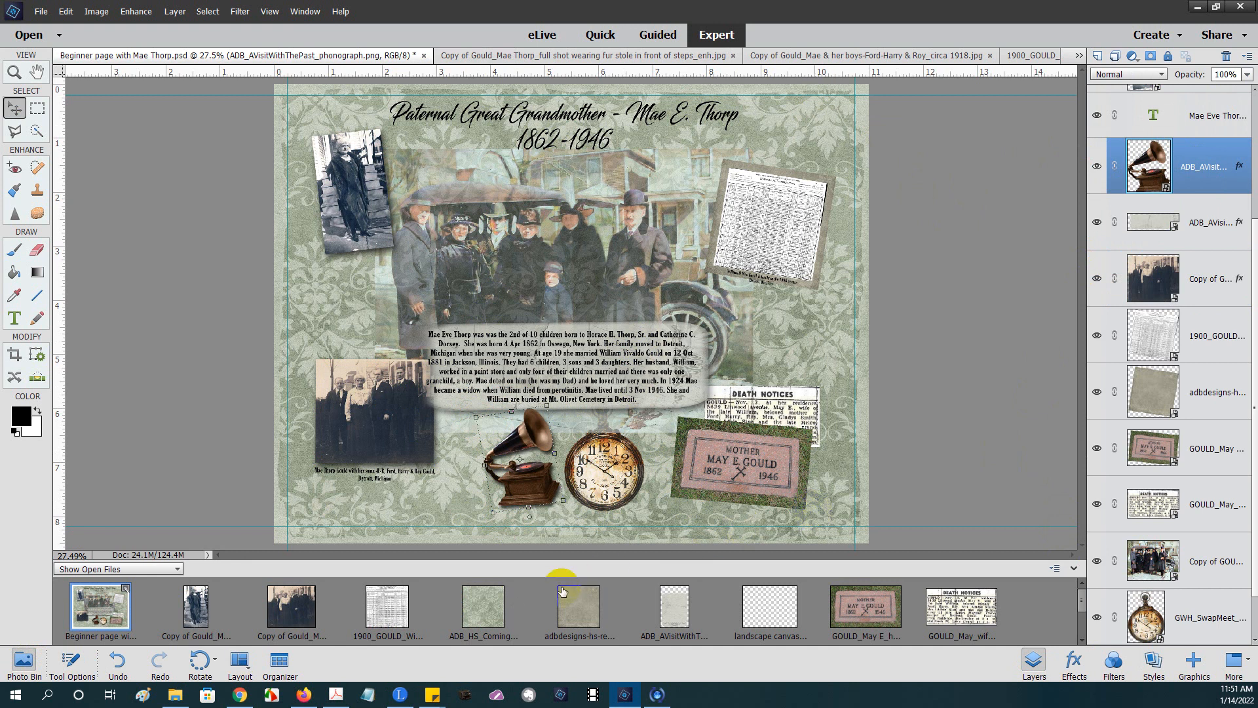
{"action": "left_click", "coordinate": [181, 701]}
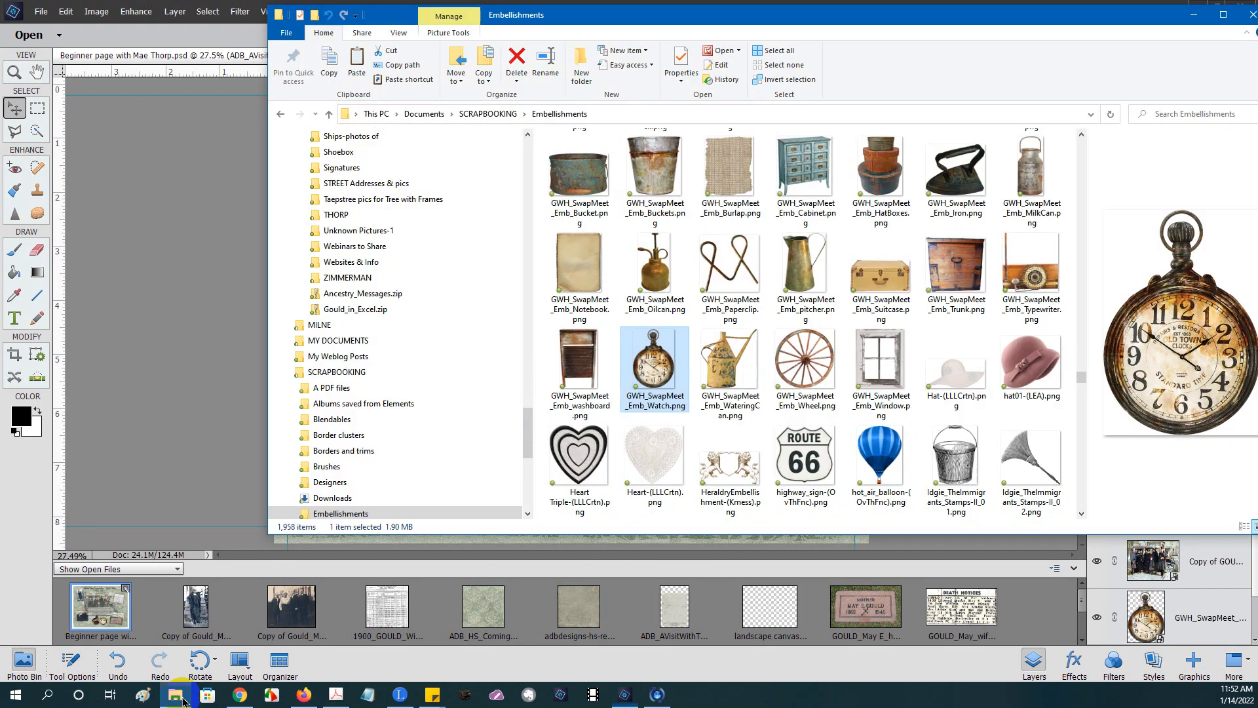
{"action": "scroll", "coordinate": [396, 341], "scroll_direction": "down", "scroll_amount": 1}
{"action": "scroll", "coordinate": [395, 342], "scroll_direction": "down", "scroll_amount": 5}
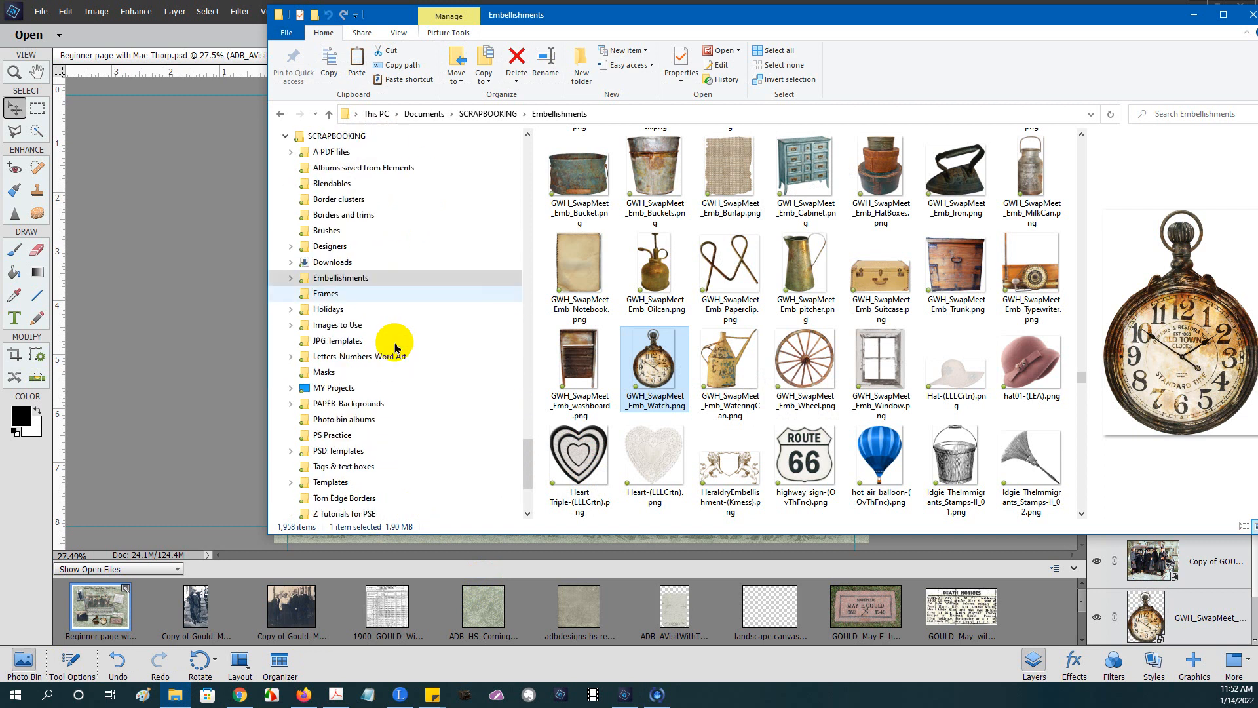
{"action": "left_click", "coordinate": [341, 356]}
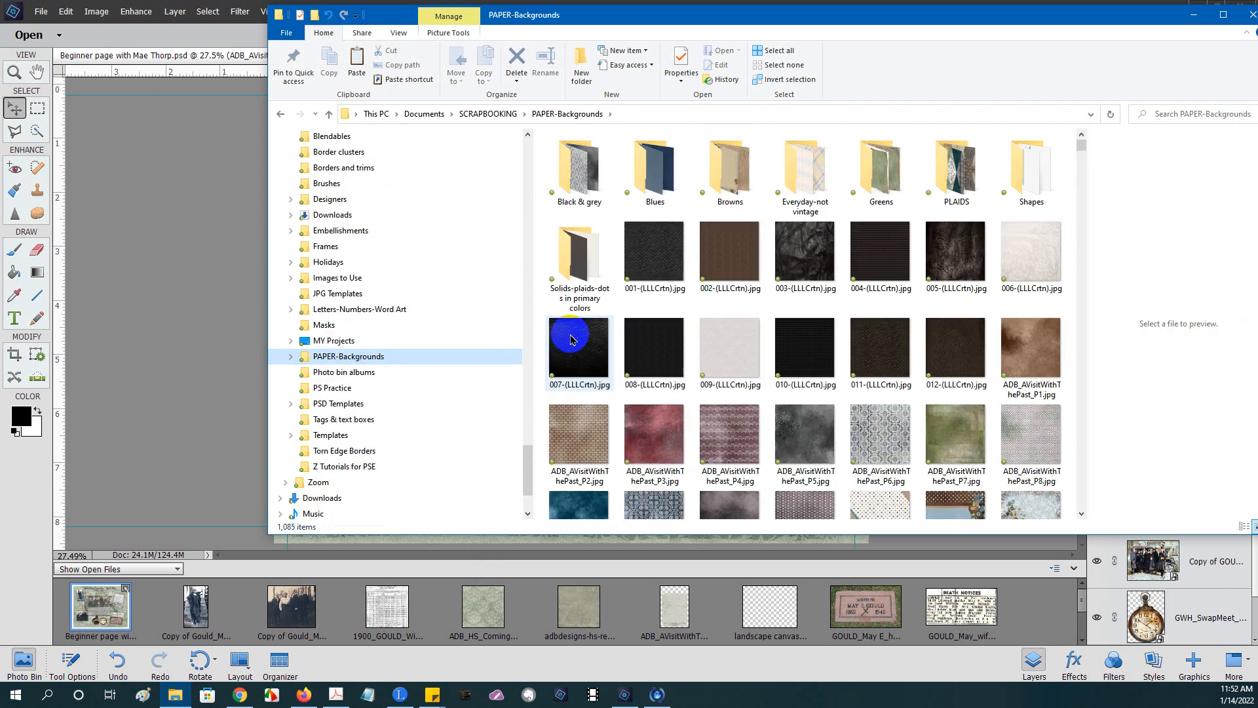
Step: Browse the paper images in the PAPER-Backgrounds folder for a suitable background texture
{"action": "scroll", "coordinate": [840, 297], "scroll_direction": "down", "scroll_amount": 2}
{"action": "scroll", "coordinate": [841, 297], "scroll_direction": "down", "scroll_amount": 5}
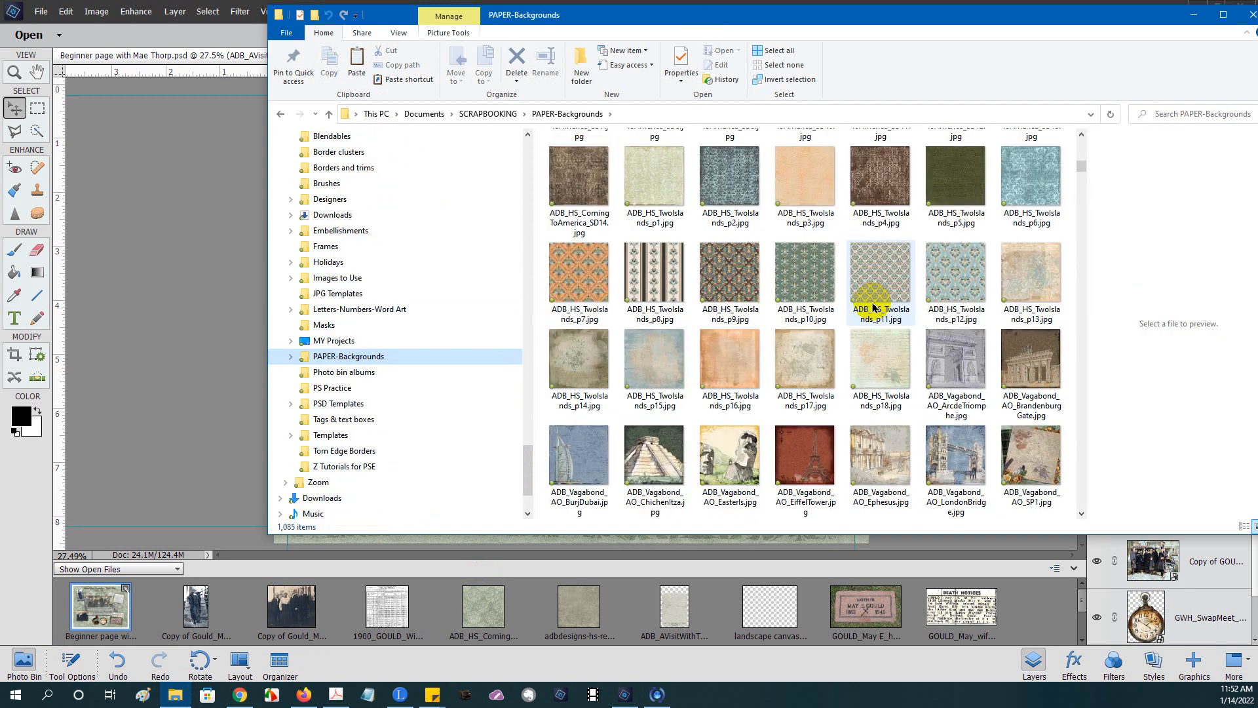
{"action": "scroll", "coordinate": [960, 239], "scroll_direction": "down", "scroll_amount": 5}
{"action": "scroll", "coordinate": [961, 239], "scroll_direction": "down", "scroll_amount": 10}
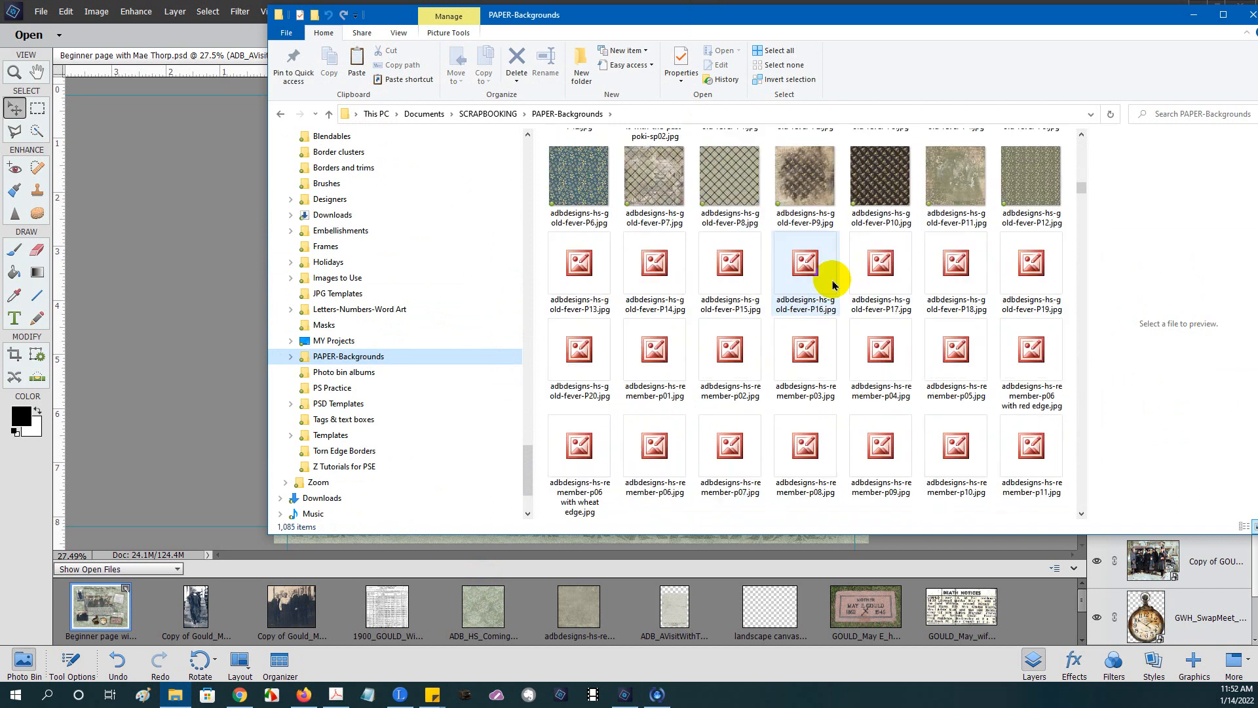
{"action": "scroll", "coordinate": [835, 277], "scroll_direction": "down", "scroll_amount": 8}
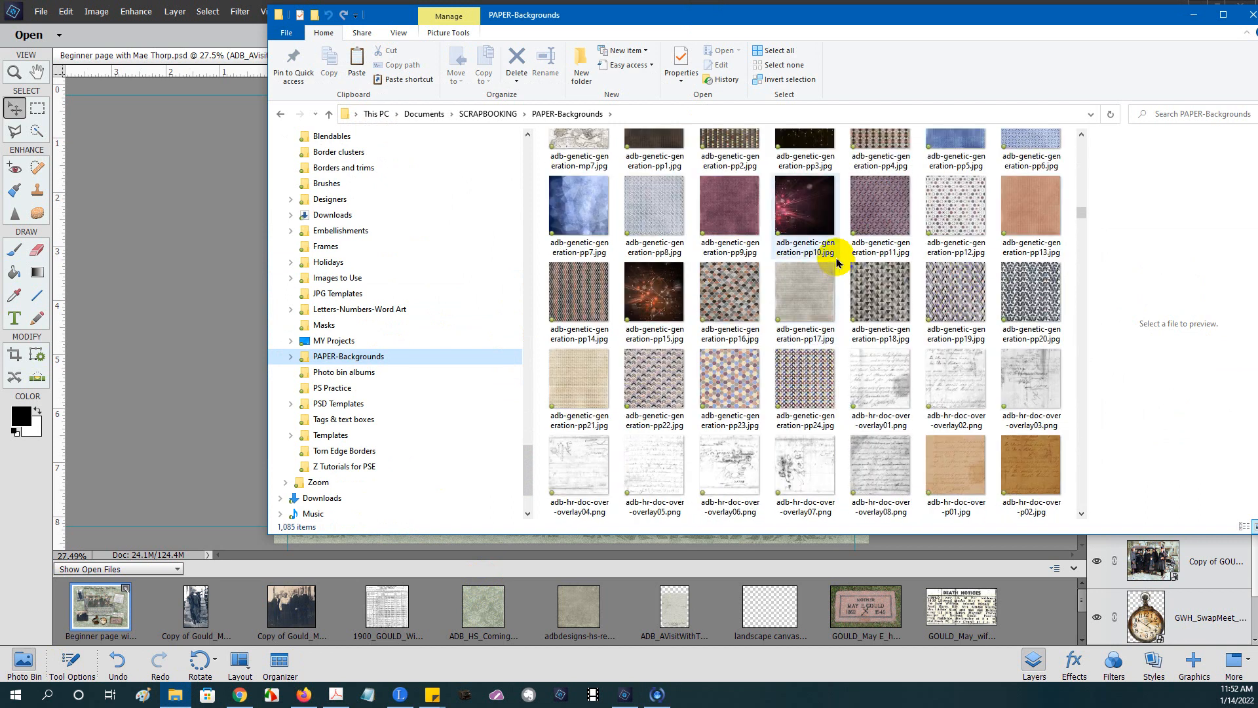
{"action": "scroll", "coordinate": [835, 275], "scroll_direction": "down", "scroll_amount": 5}
{"action": "scroll", "coordinate": [834, 291], "scroll_direction": "down", "scroll_amount": 3}
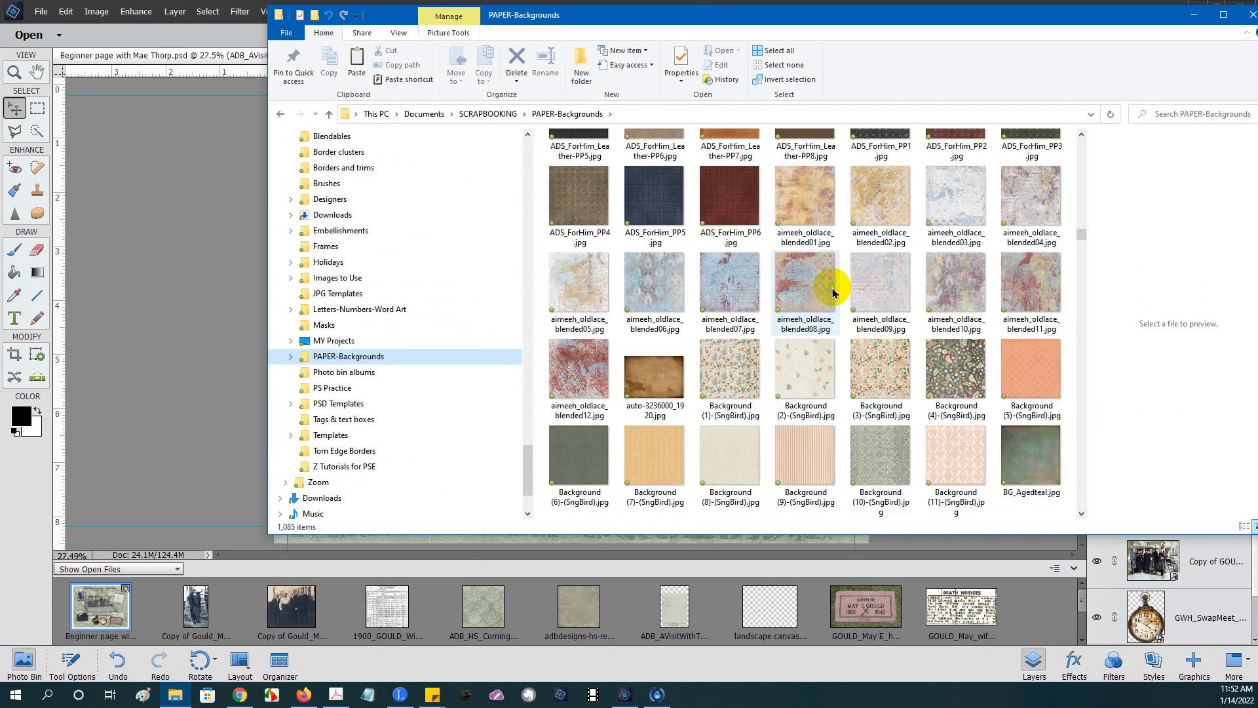
{"action": "scroll", "coordinate": [834, 361], "scroll_direction": "down", "scroll_amount": 5}
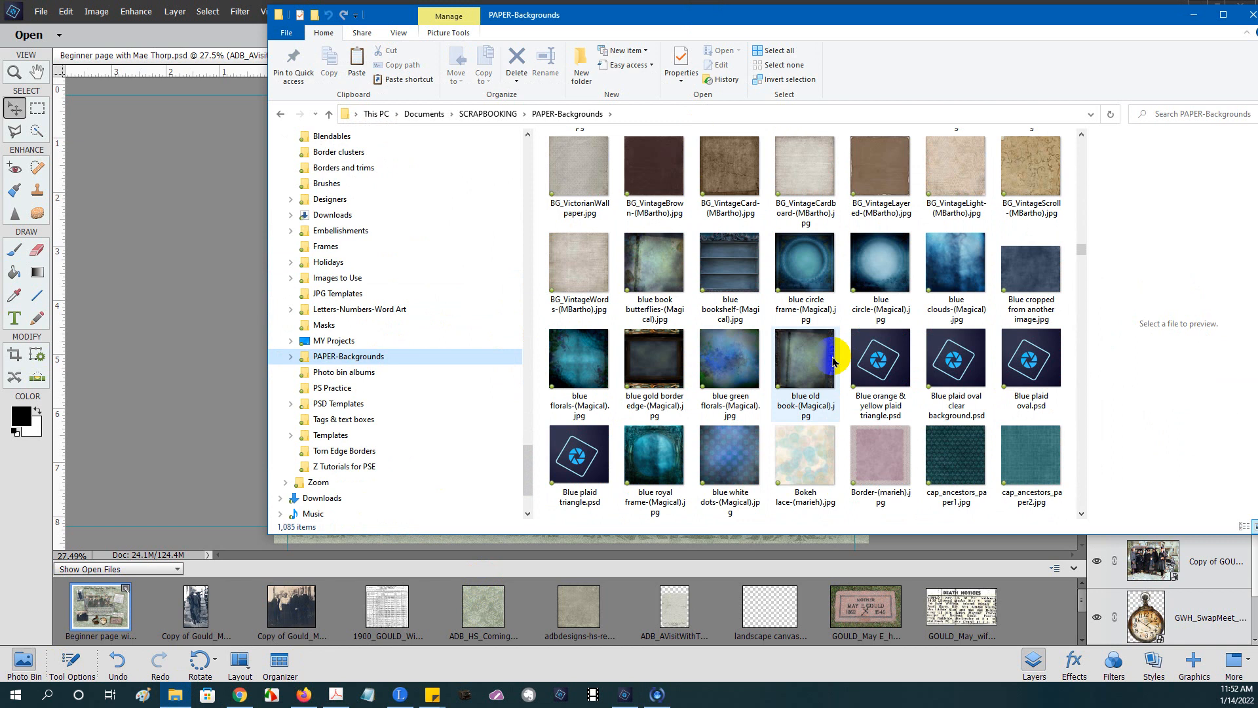
{"action": "scroll", "coordinate": [732, 174], "scroll_direction": "up", "scroll_amount": 15}
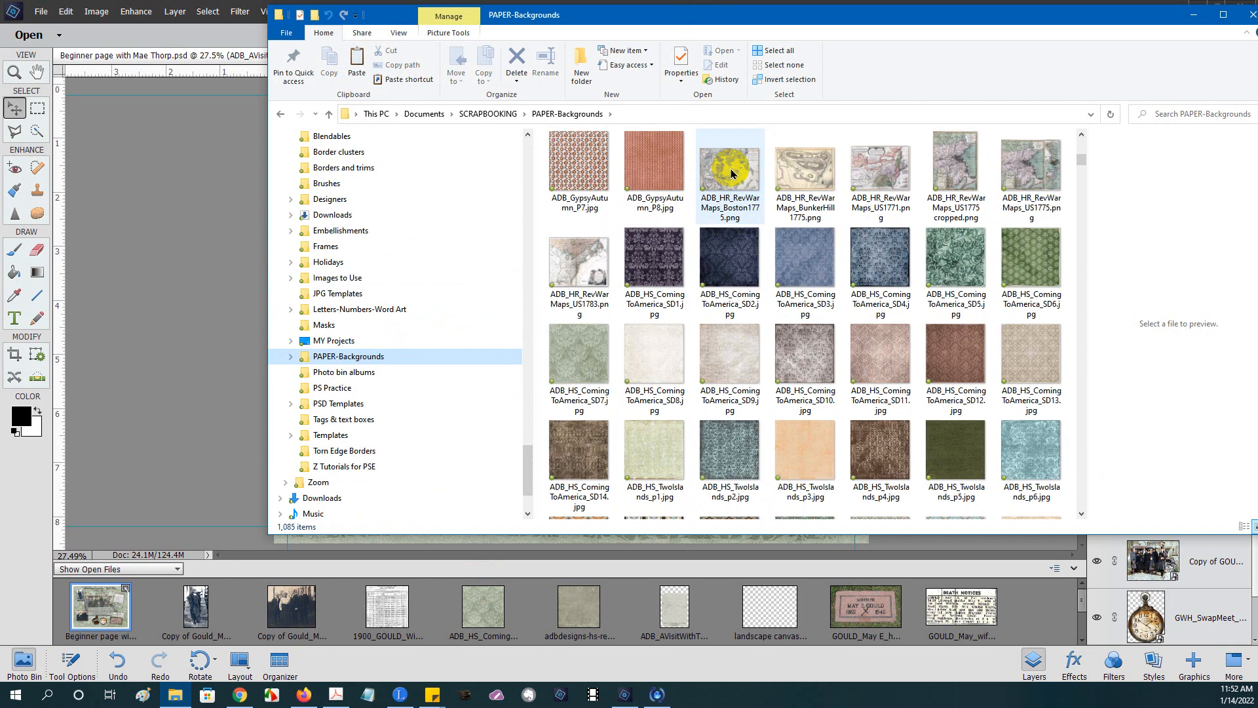
{"action": "scroll", "coordinate": [732, 174], "scroll_direction": "up", "scroll_amount": 5}
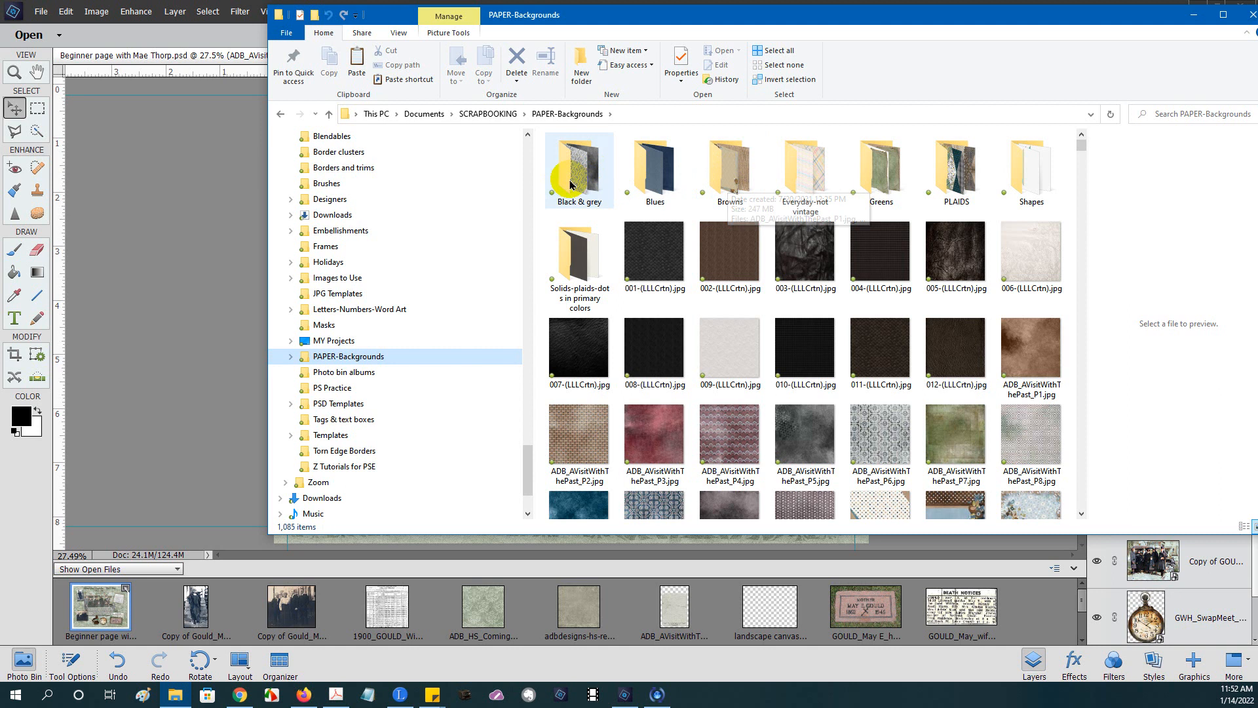
Step: Look through the papers in the Browns and Greens subfolders, and return to the PAPER-Backgrounds folder
{"action": "left_click", "coordinate": [721, 178]}
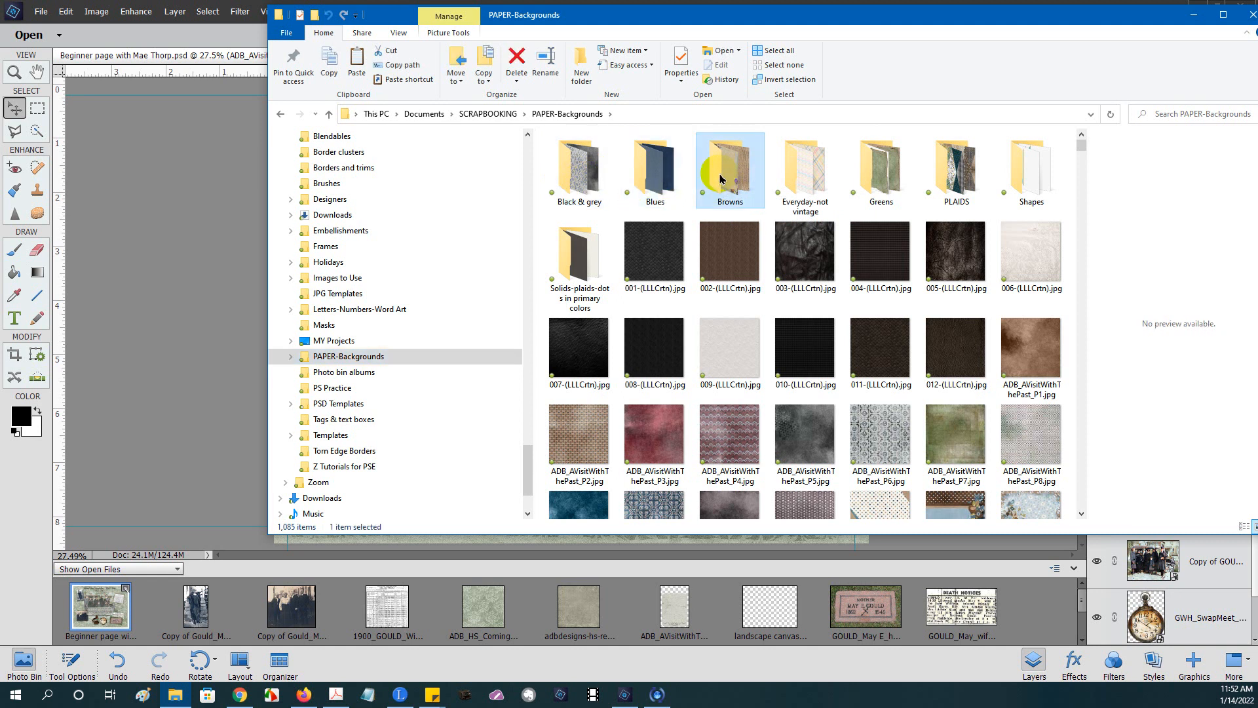
{"action": "double_click", "coordinate": [721, 178]}
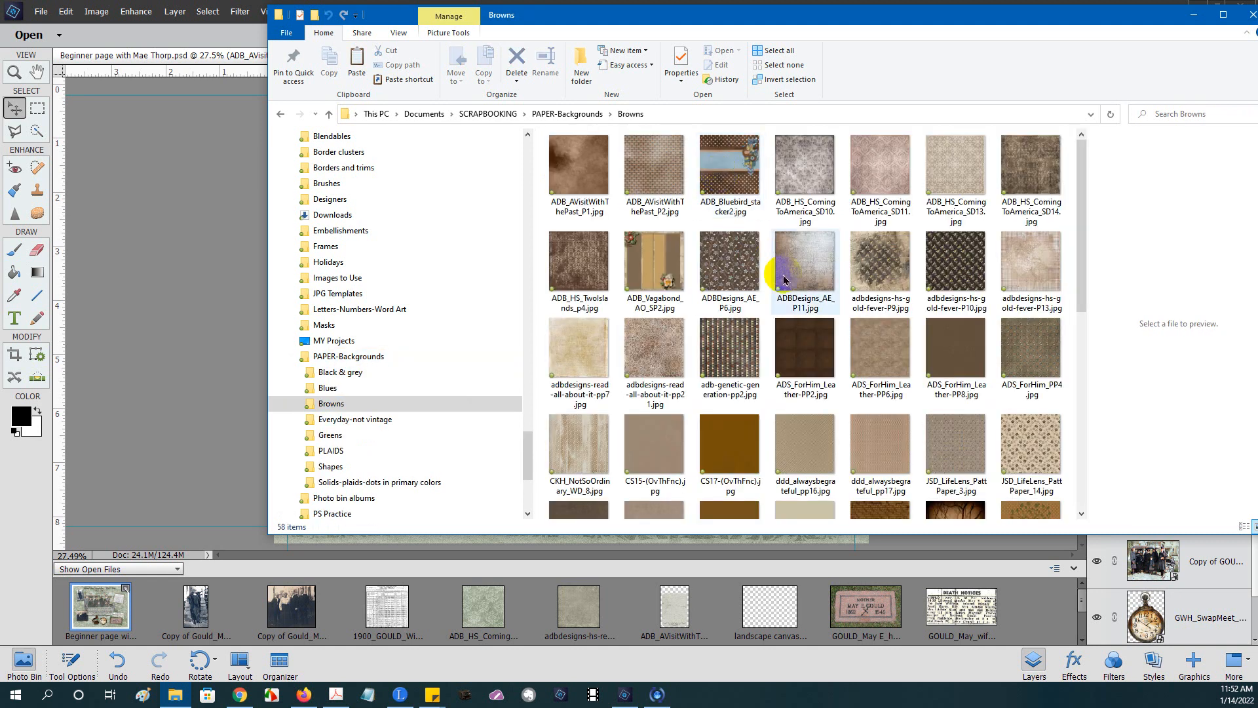
{"action": "scroll", "coordinate": [891, 377], "scroll_direction": "down", "scroll_amount": 5}
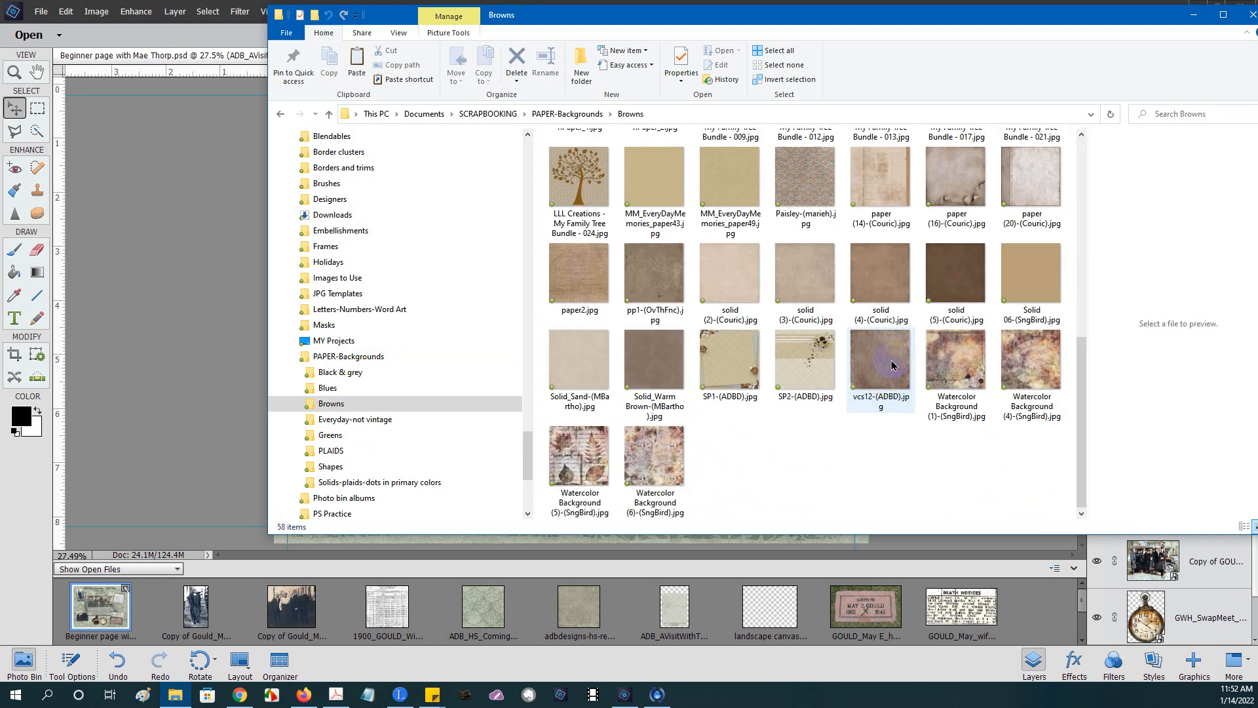
{"action": "scroll", "coordinate": [891, 365], "scroll_direction": "up", "scroll_amount": 5}
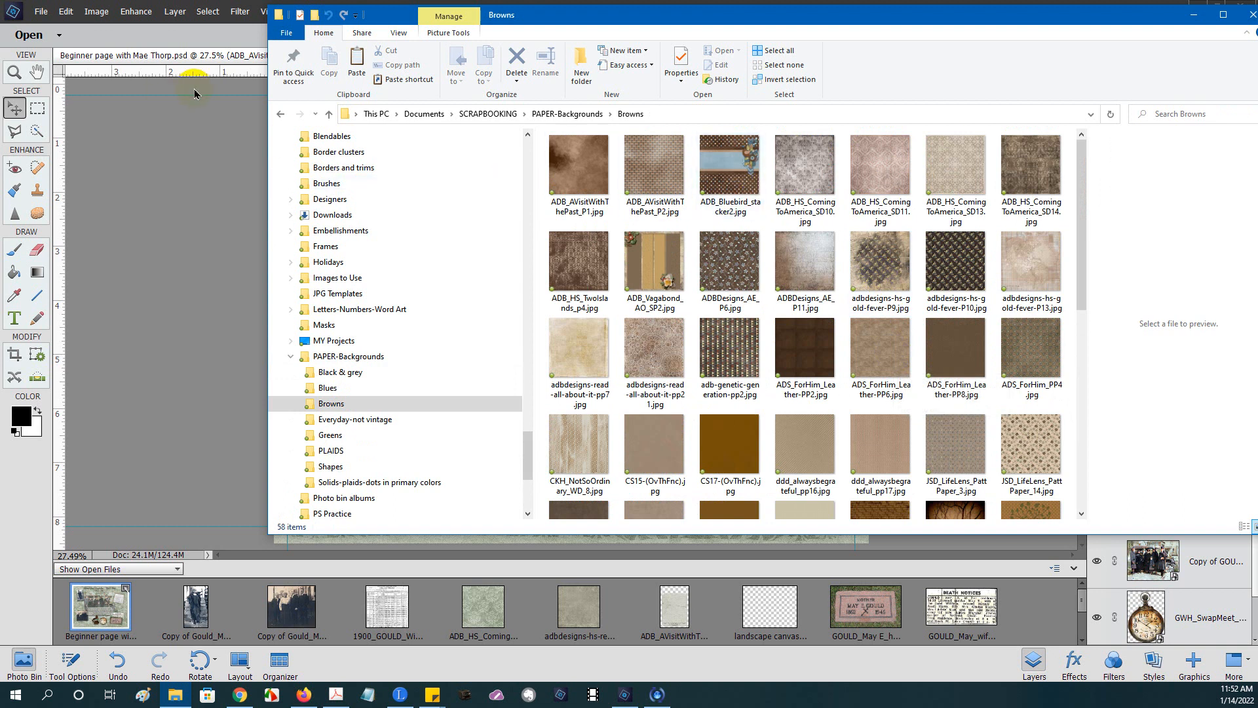
{"action": "left_click", "coordinate": [280, 113]}
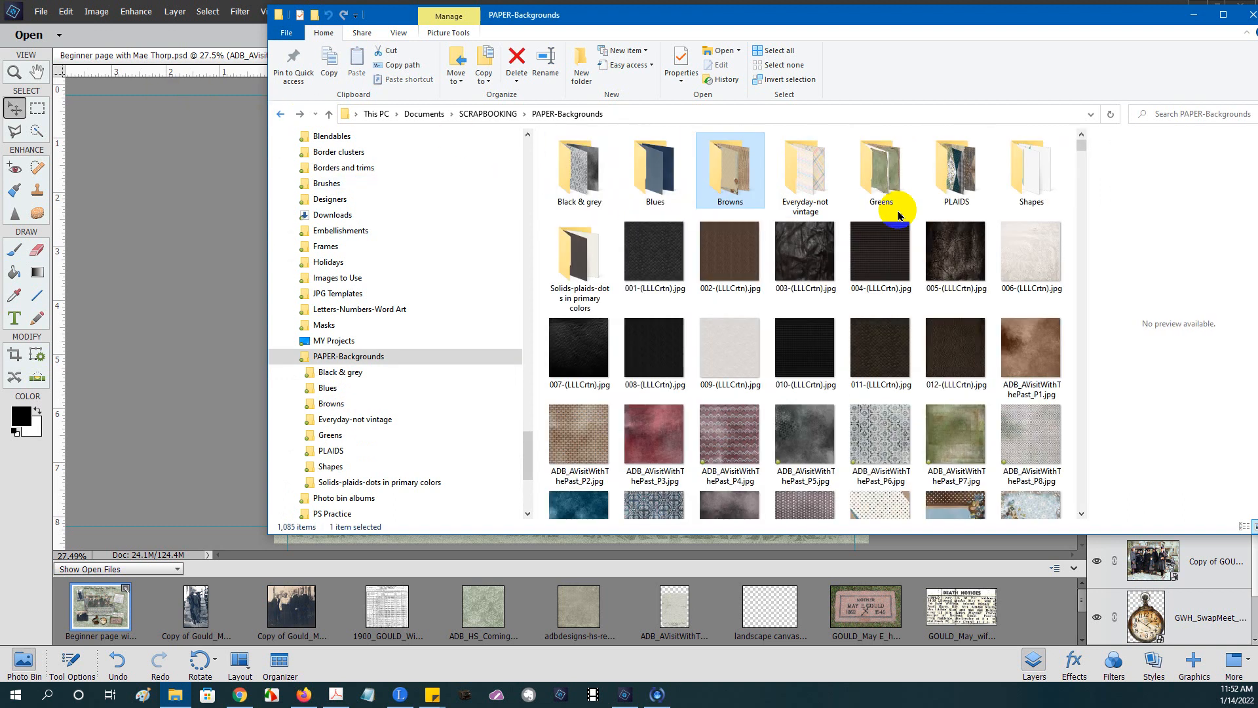
{"action": "double_click", "coordinate": [882, 174]}
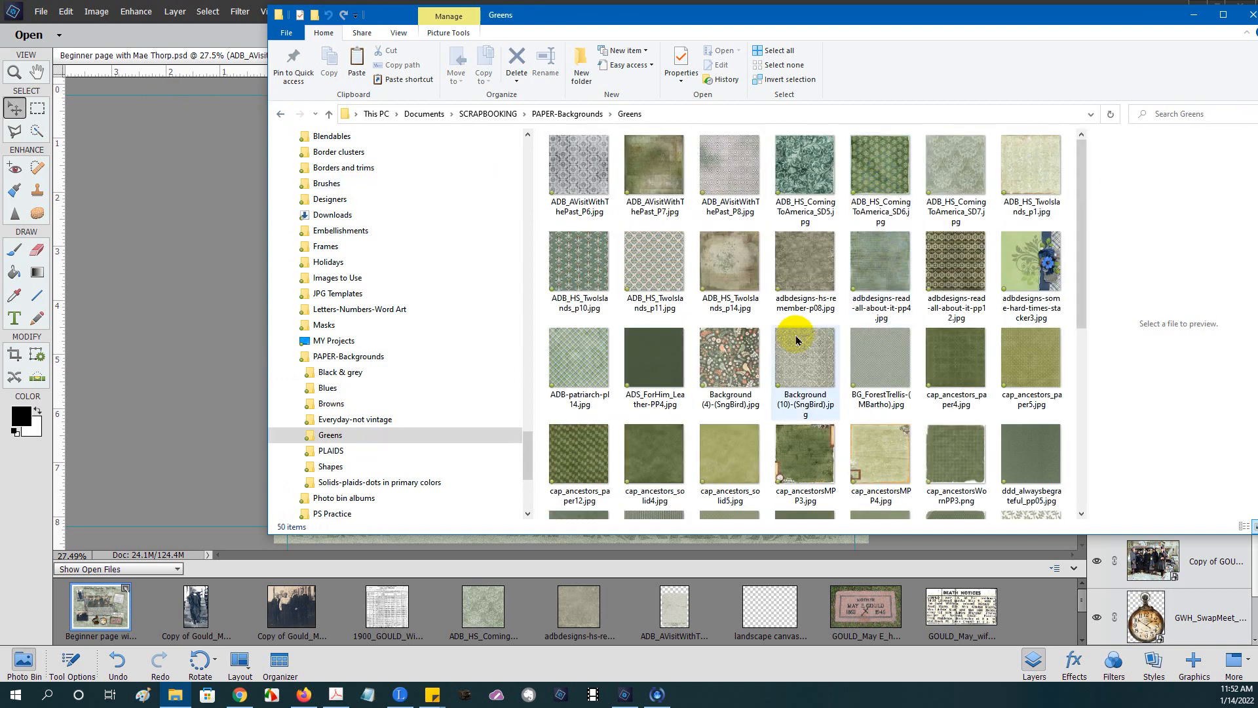
{"action": "scroll", "coordinate": [788, 344], "scroll_direction": "down", "scroll_amount": 5}
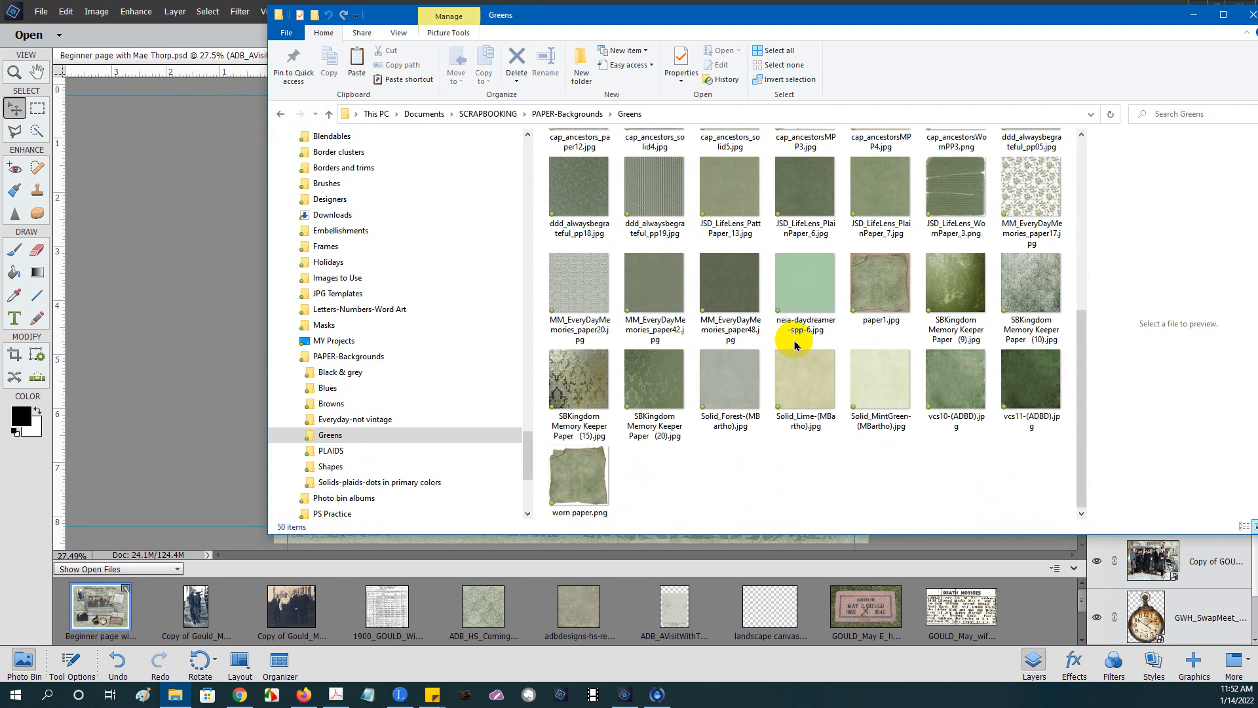
{"action": "scroll", "coordinate": [795, 345], "scroll_direction": "up", "scroll_amount": 5}
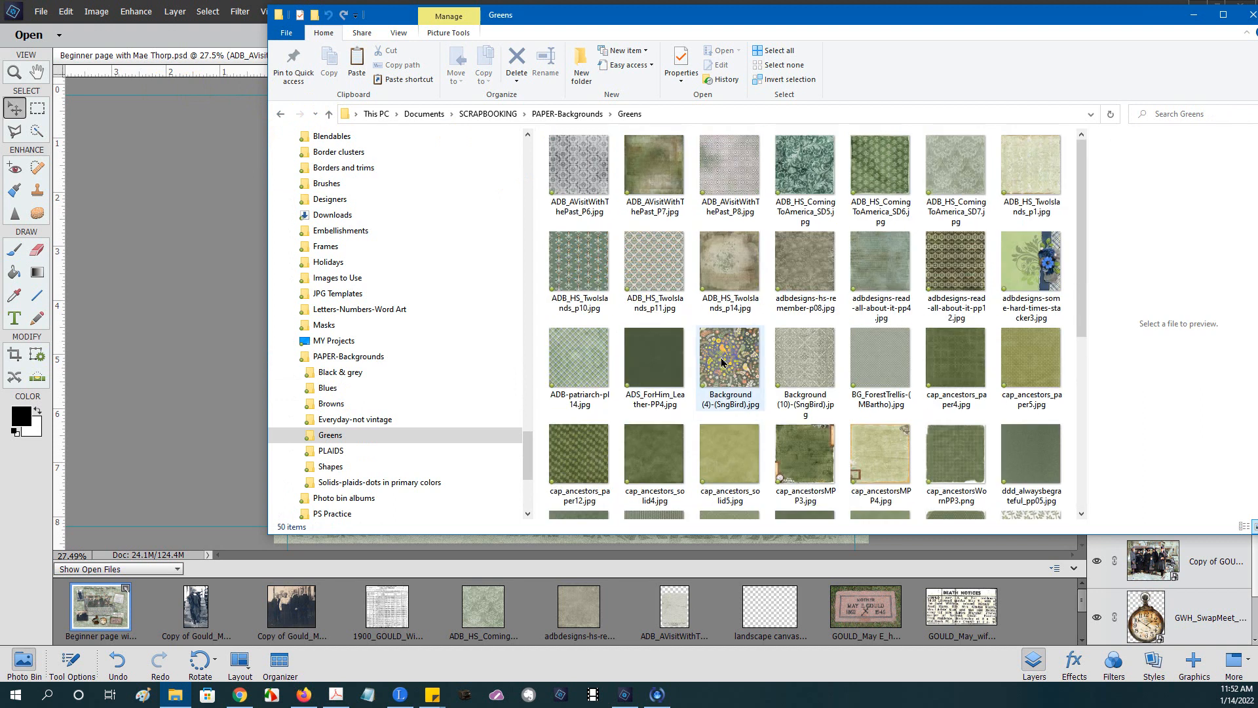
{"action": "left_click", "coordinate": [281, 115]}
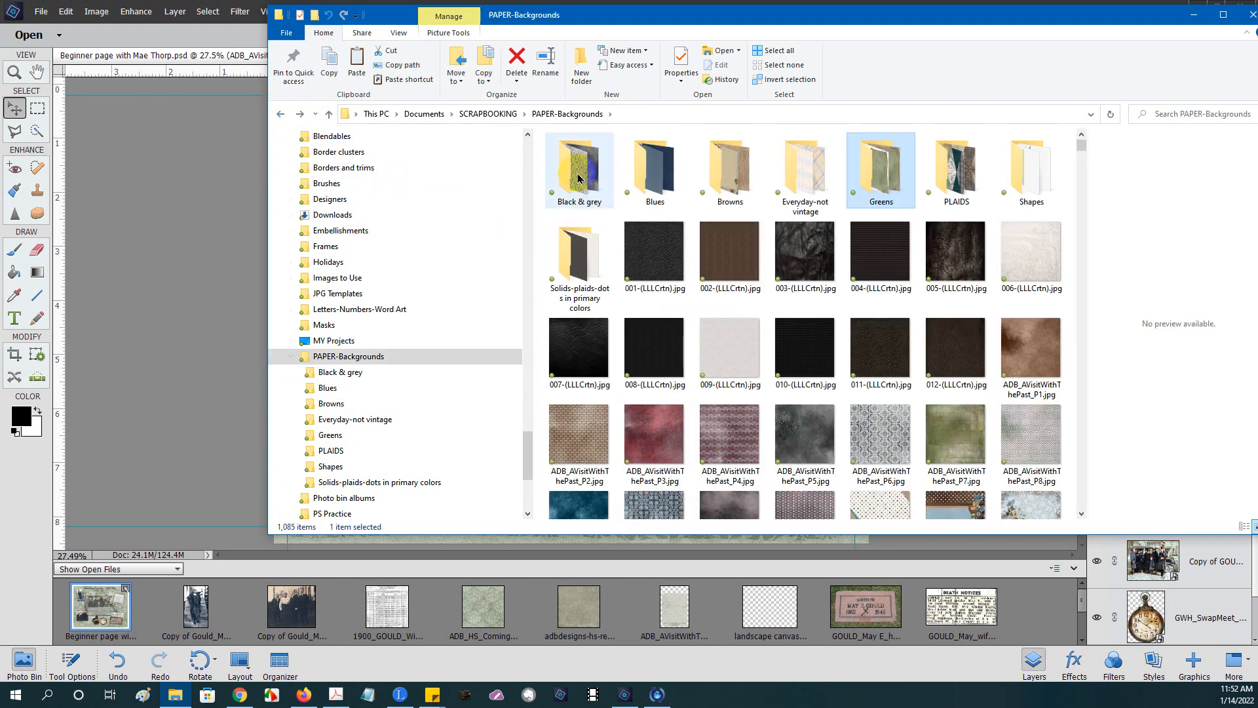
Step: Open ADB_AVisitWithThePast_P5.jpg from the Black & grey subfolder in Photoshop Elements
{"action": "double_click", "coordinate": [578, 175]}
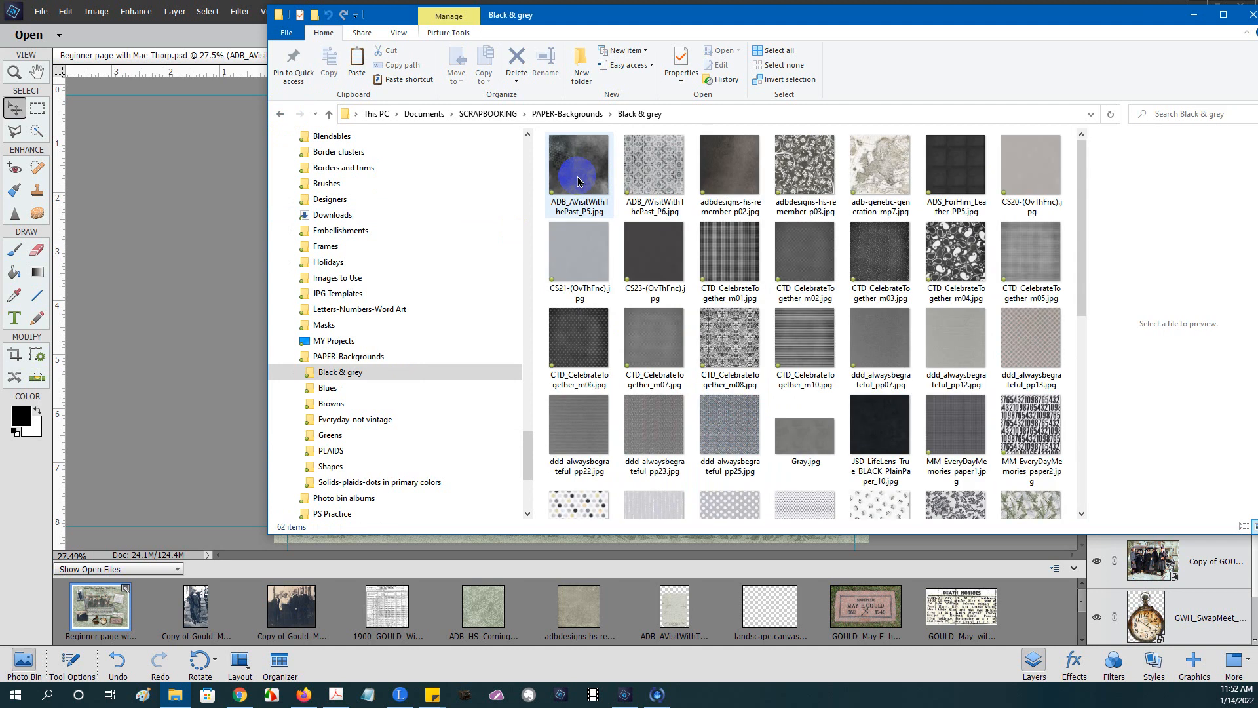
{"action": "left_click", "coordinate": [898, 425]}
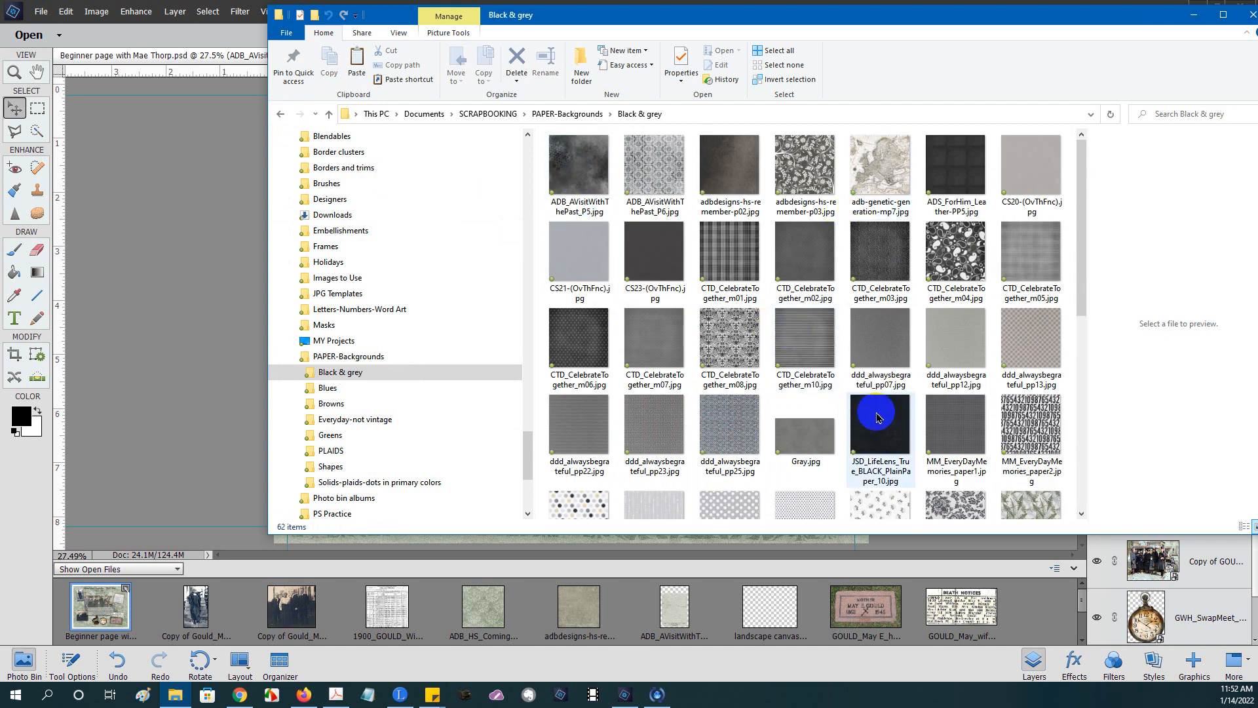
{"action": "left_click", "coordinate": [883, 350]}
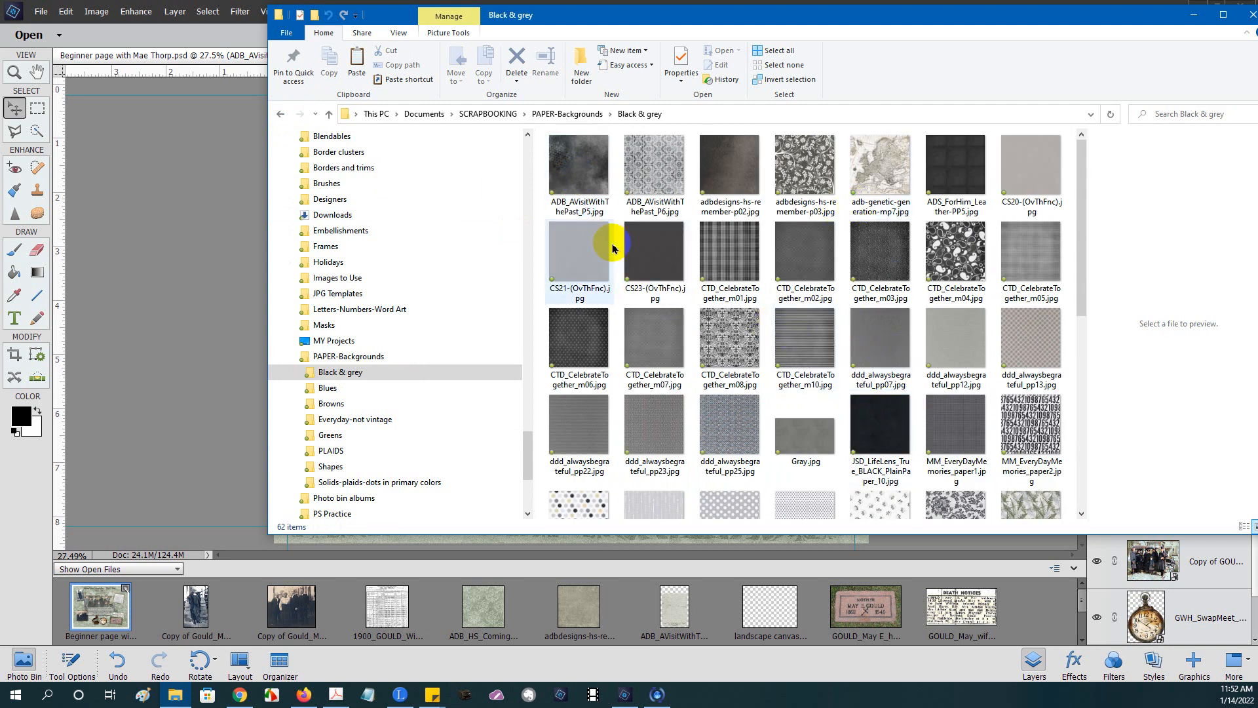
{"action": "left_click", "coordinate": [572, 173]}
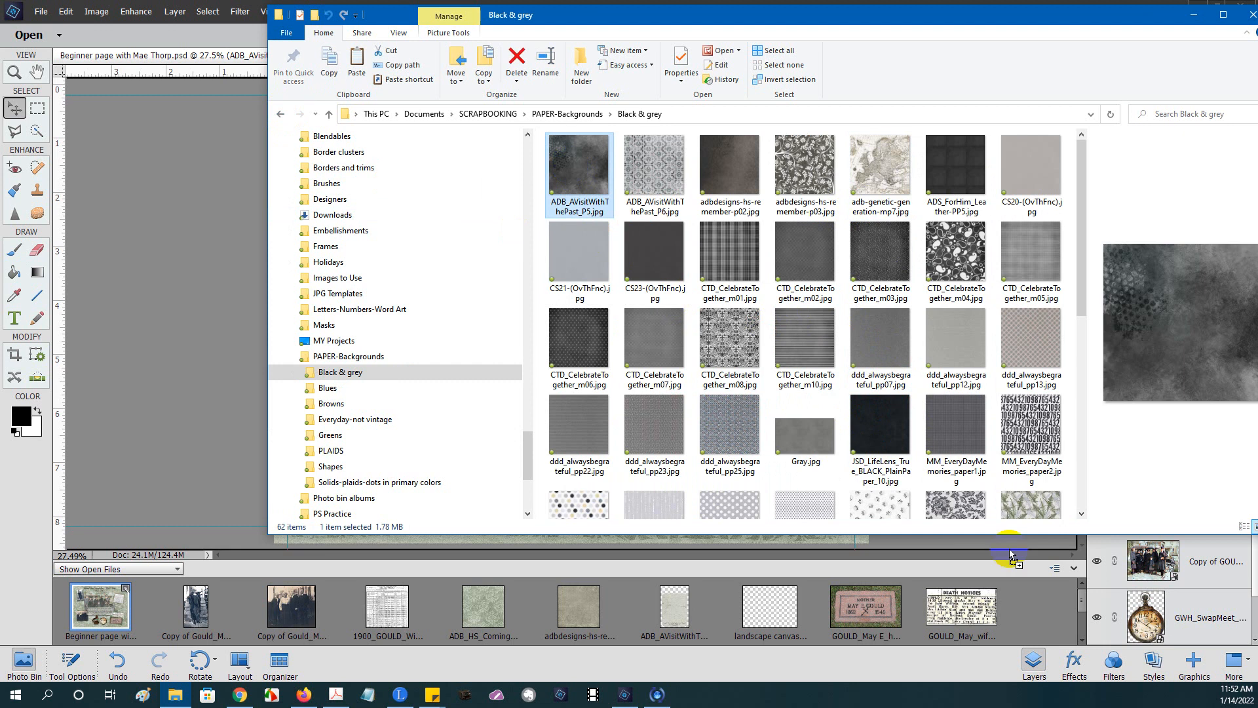
{"action": "left_click", "coordinate": [1024, 612]}
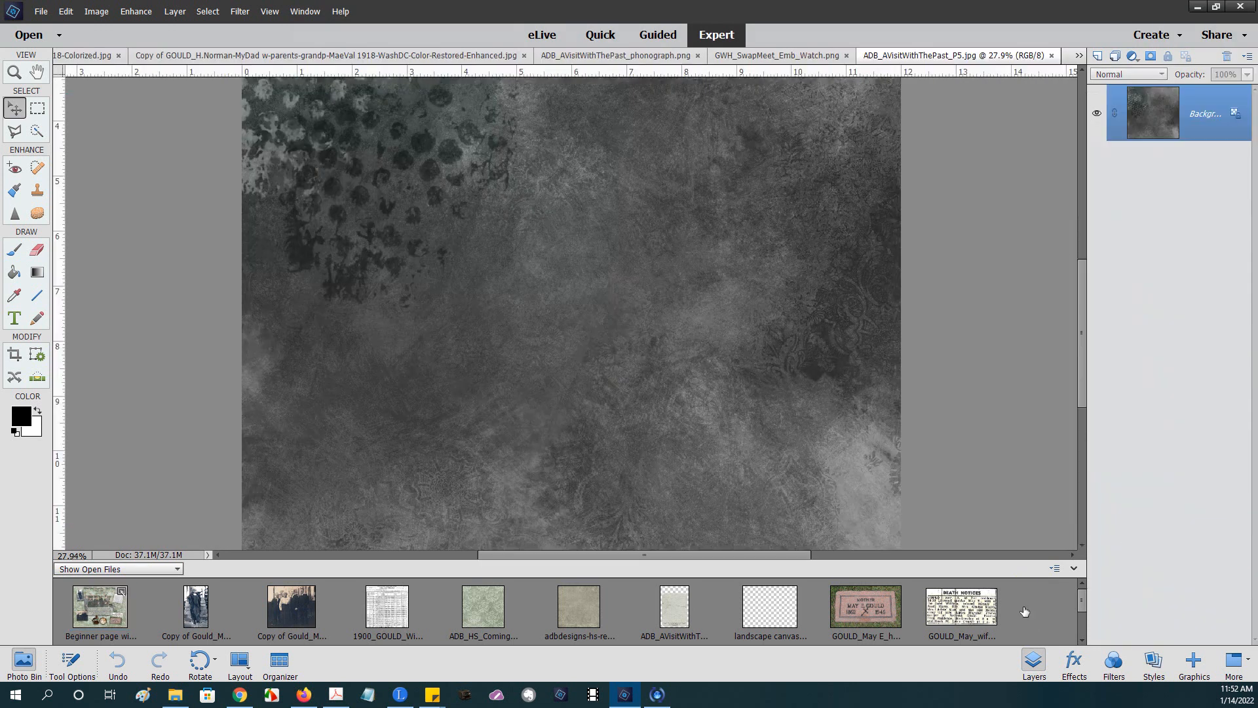
{"action": "left_click", "coordinate": [609, 441]}
Step: Return to the scrapbook page and add the ADB_AVisitWithThePast_P5.jpg paper to its center
{"action": "left_click", "coordinate": [89, 614]}
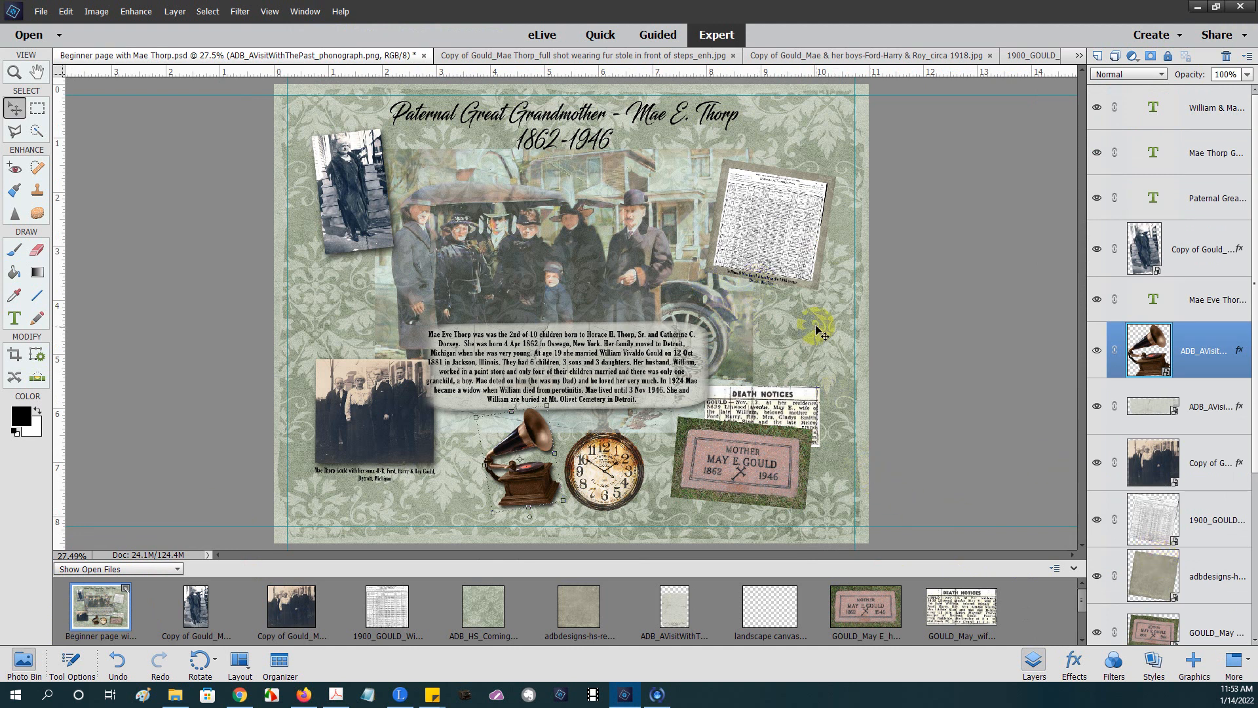
{"action": "scroll", "coordinate": [983, 603], "scroll_direction": "down", "scroll_amount": 2}
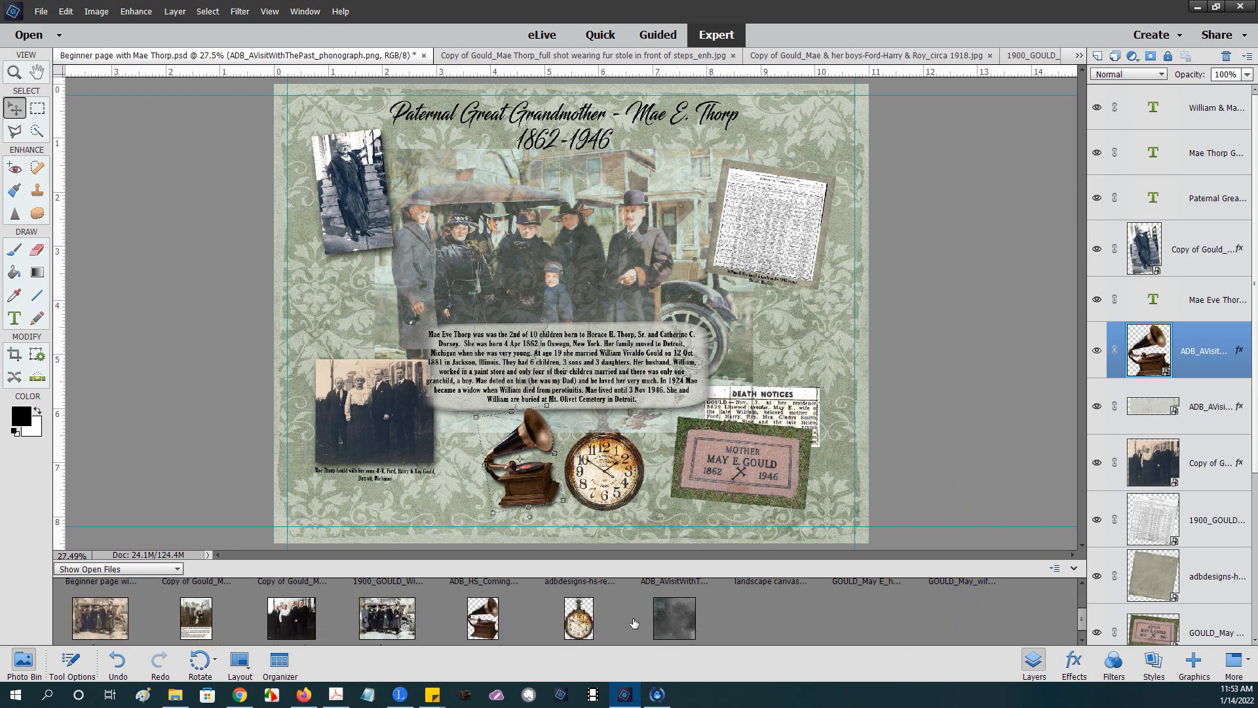
{"action": "left_click_drag", "start_coordinate": [674, 629], "coordinate": [558, 329]}
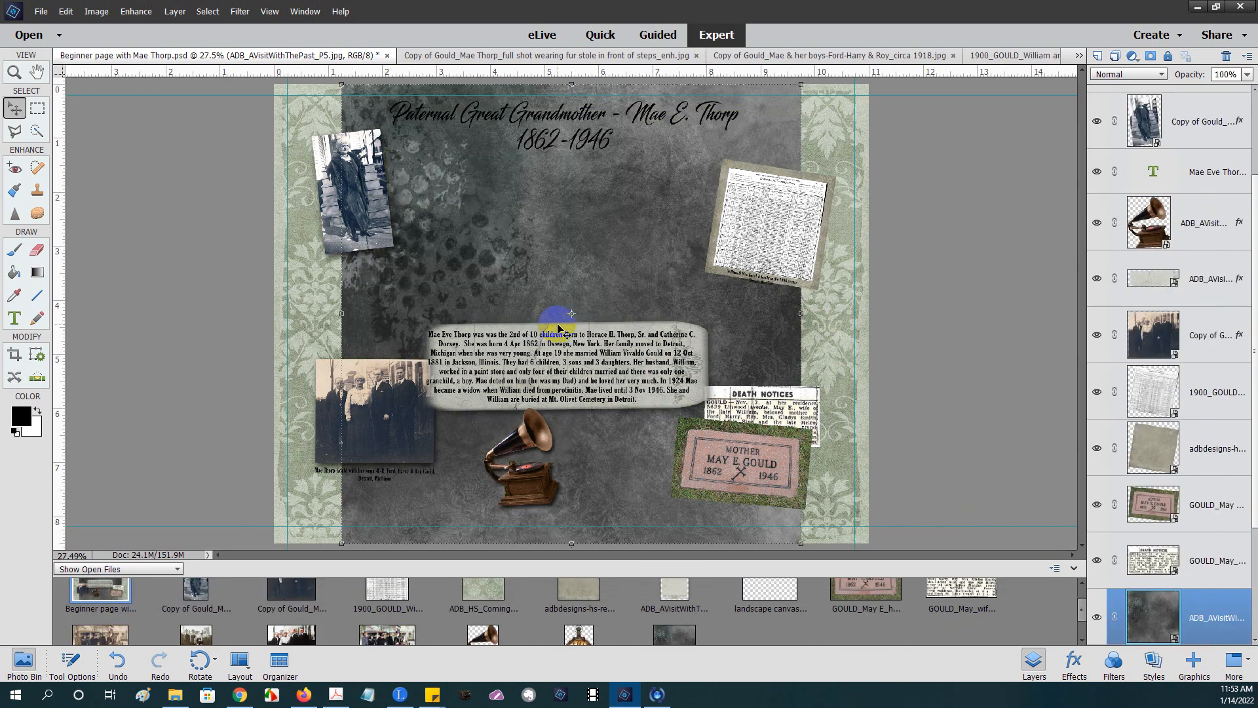
Step: Stretch the dark ADB_AVisitWithThePast_P5 paper to cover the full page width, and place its layer directly above the green damask background
{"action": "mouse_move", "coordinate": [343, 312]}
{"action": "left_mouse_down"}
{"action": "mouse_move", "coordinate": [282, 282]}
{"action": "mouse_move", "coordinate": [335, 318]}
{"action": "left_mouse_up"}
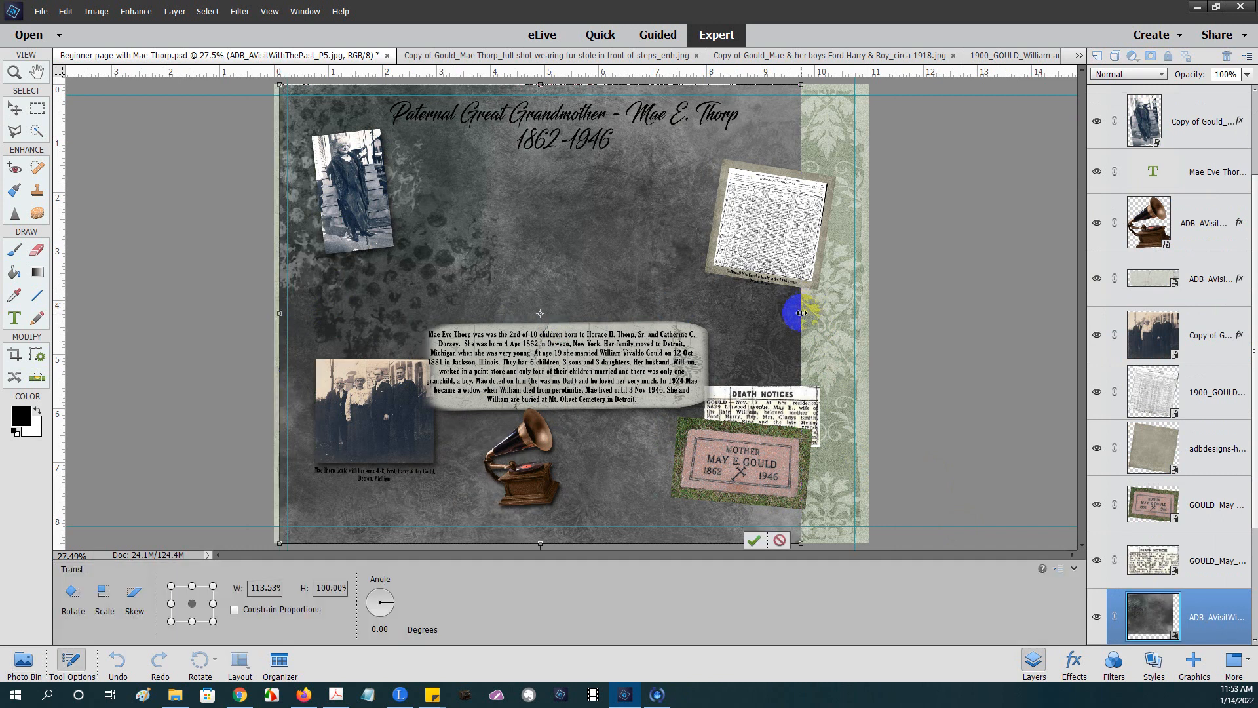
{"action": "left_click_drag", "start_coordinate": [801, 313], "coordinate": [867, 316]}
{"action": "scroll", "coordinate": [1140, 589], "scroll_direction": "down", "scroll_amount": 3}
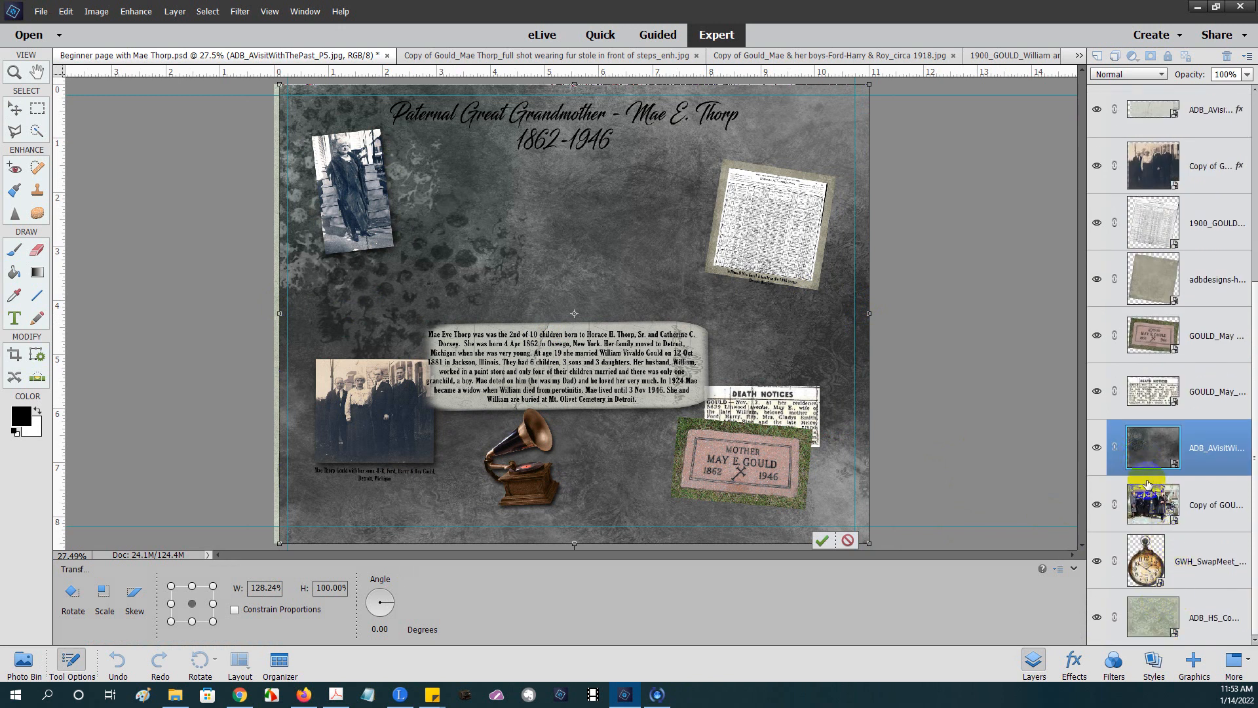
{"action": "left_click", "coordinate": [822, 540]}
{"action": "left_click_drag", "start_coordinate": [1140, 446], "coordinate": [274, 315]}
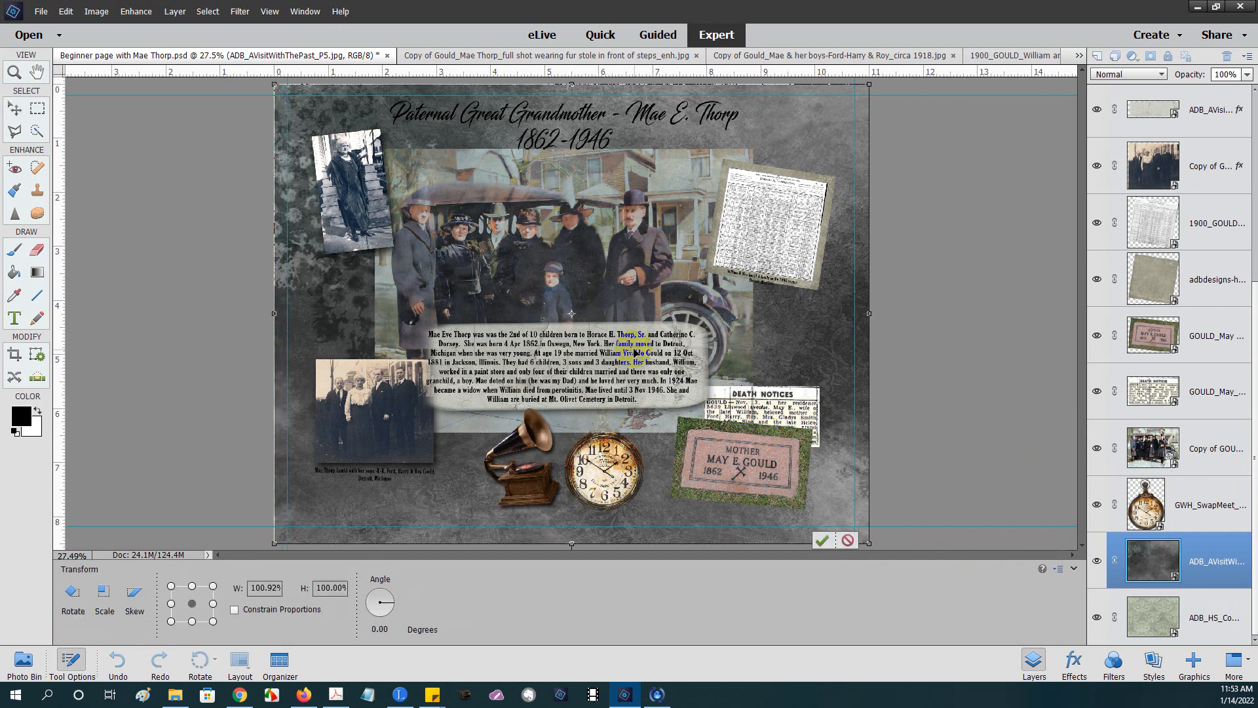
{"action": "left_click", "coordinate": [821, 541]}
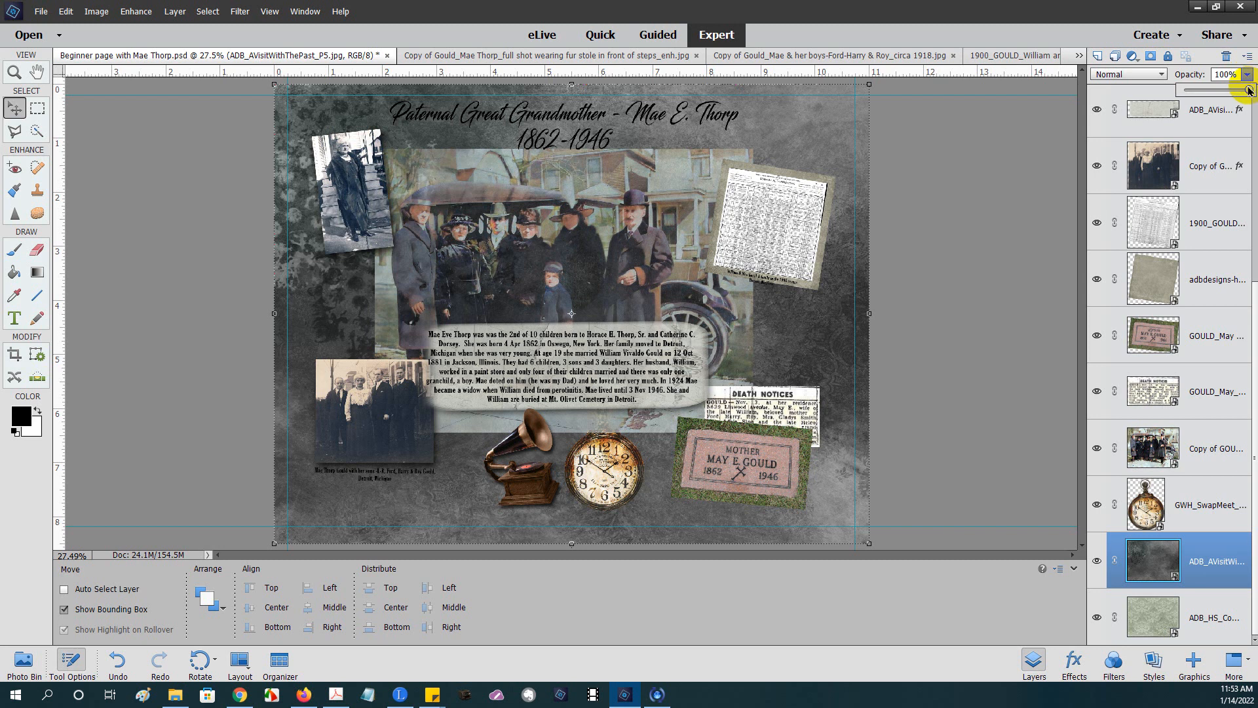
Step: Try the dark paper at a reduced opacity of about 71%, and restore it to 100%
{"action": "left_click_drag", "start_coordinate": [1245, 90], "coordinate": [1223, 93]}
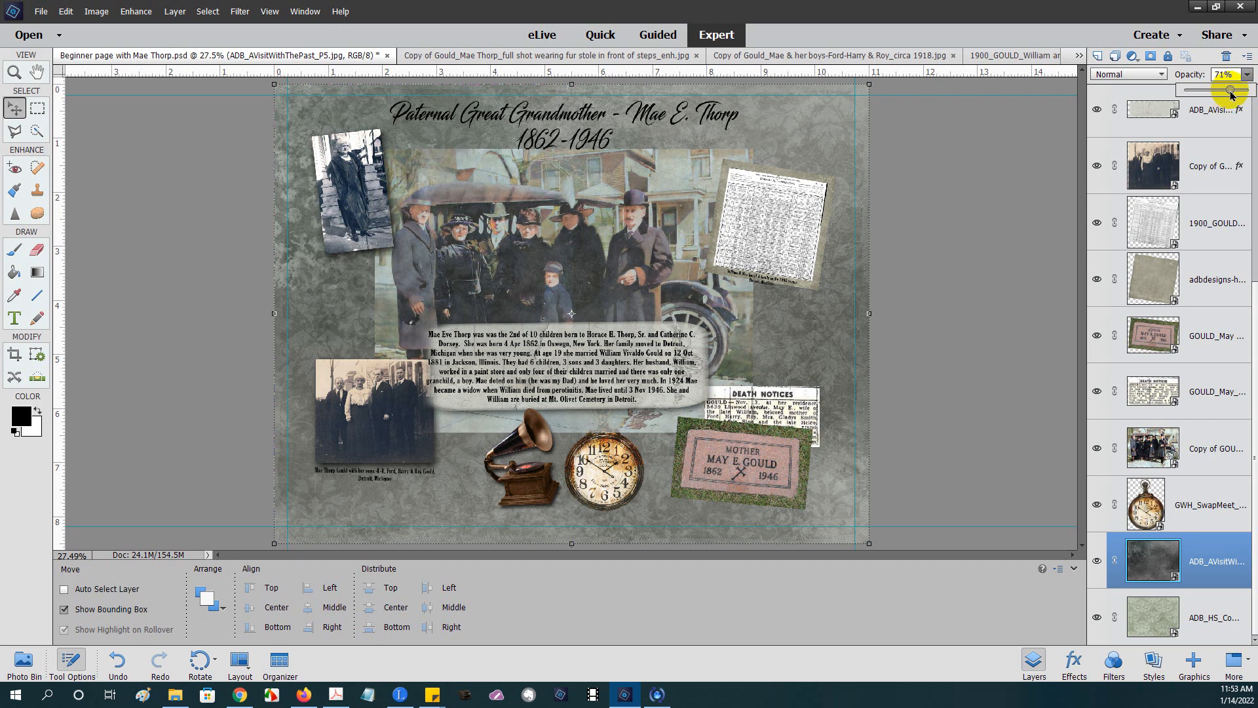
{"action": "mouse_move", "coordinate": [1232, 95]}
{"action": "left_mouse_down"}
{"action": "mouse_move", "coordinate": [1211, 95]}
{"action": "mouse_move", "coordinate": [1249, 90]}
{"action": "left_mouse_up"}
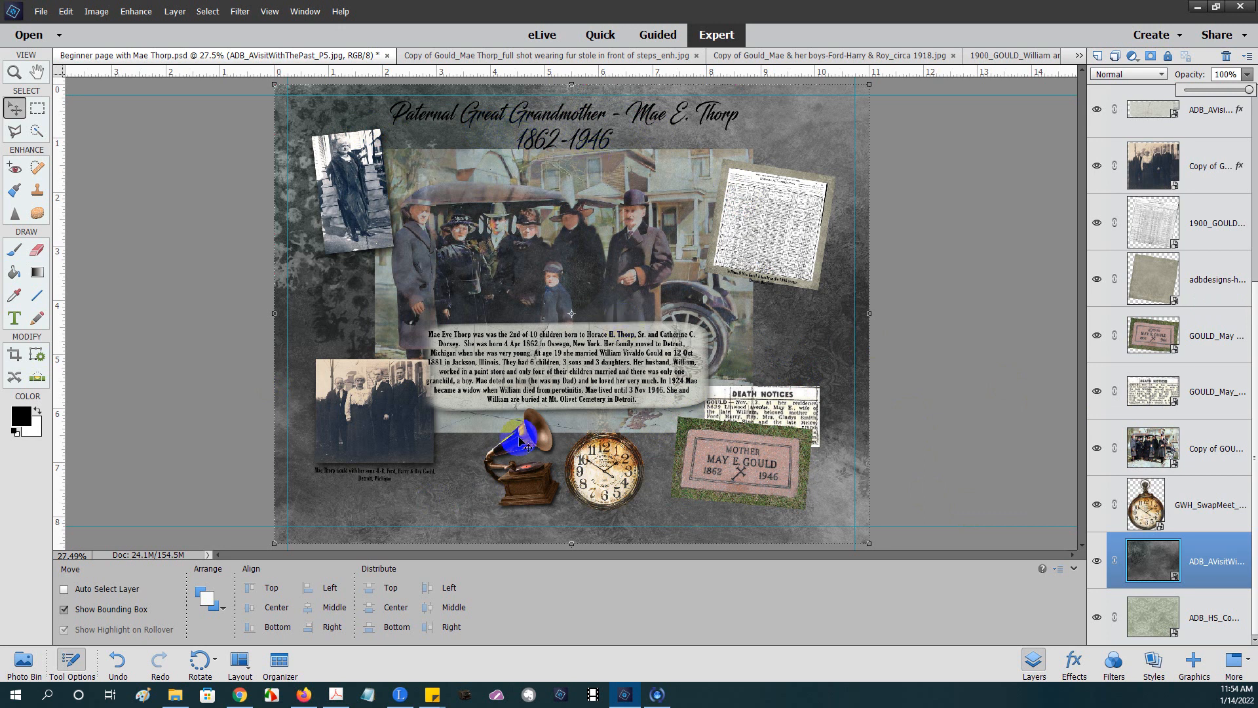
Step: Undo the opacity, resizing and layer-order changes as well as the placement of the dark paper on the scrapbook page
{"action": "left_click", "coordinate": [116, 662]}
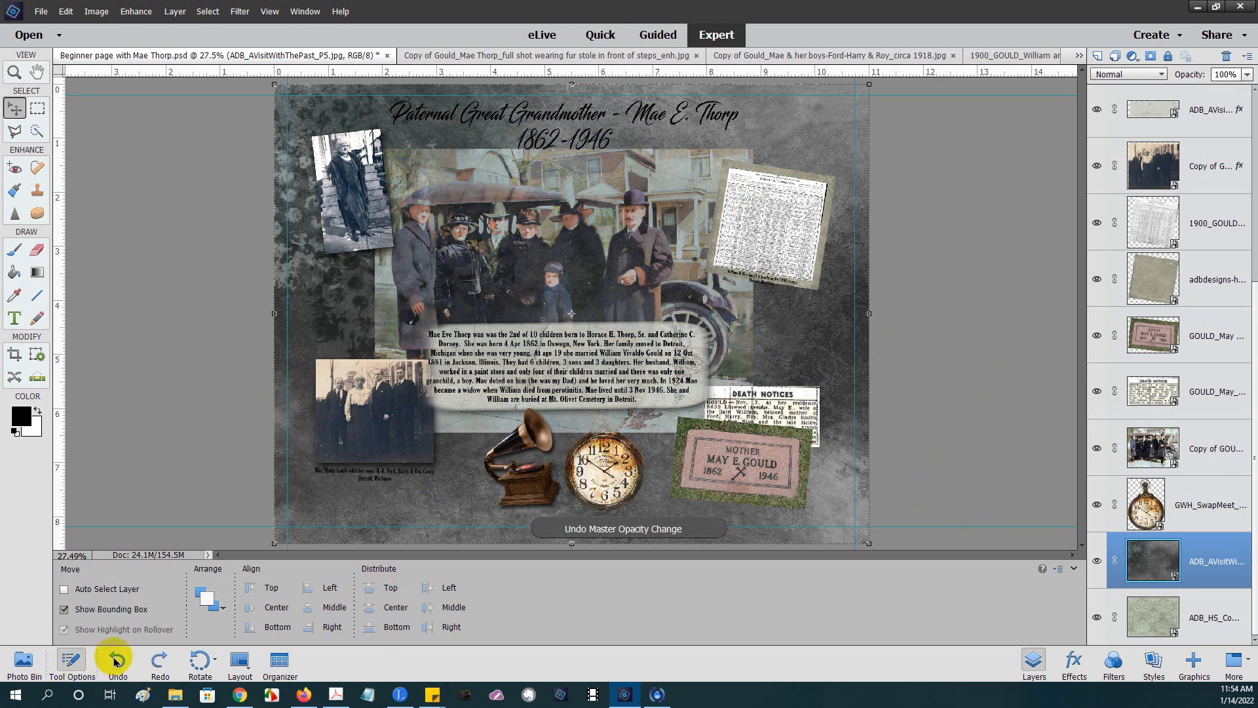
{"action": "left_click", "coordinate": [115, 661]}
{"action": "left_click", "coordinate": [114, 660]}
{"action": "left_click", "coordinate": [112, 659]}
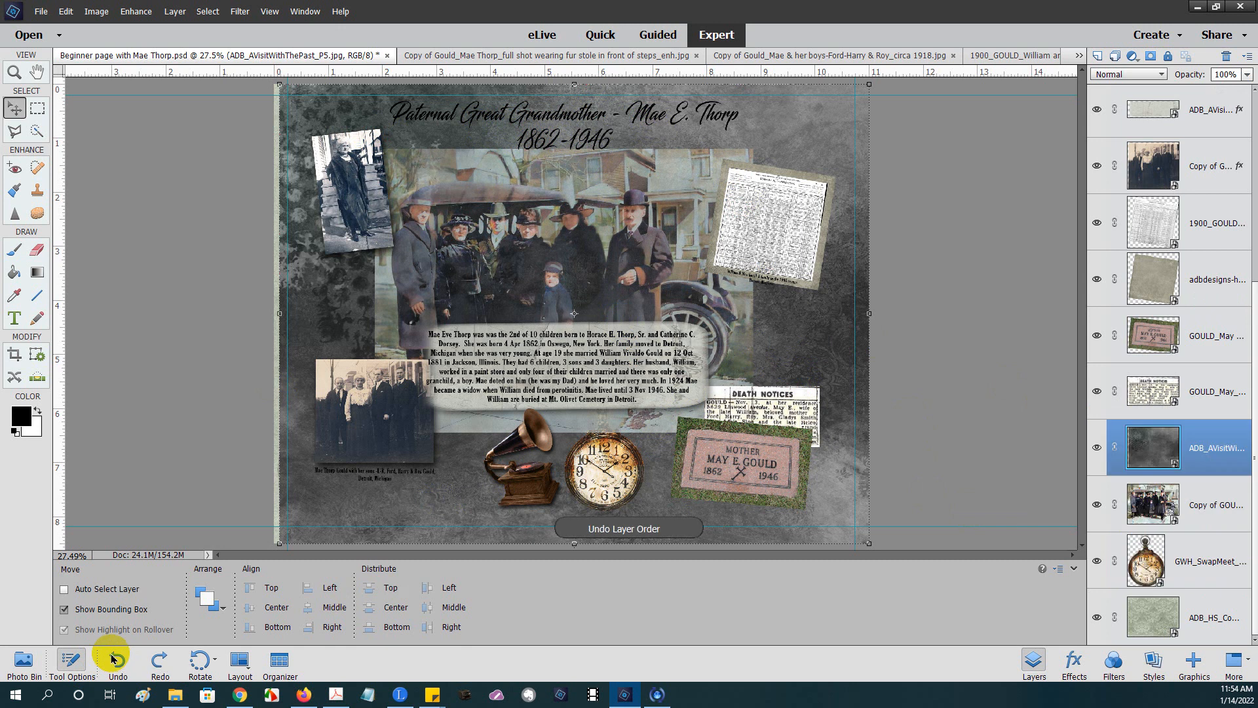
{"action": "left_click", "coordinate": [111, 659]}
{"action": "left_click", "coordinate": [112, 659]}
{"action": "left_click", "coordinate": [110, 660]}
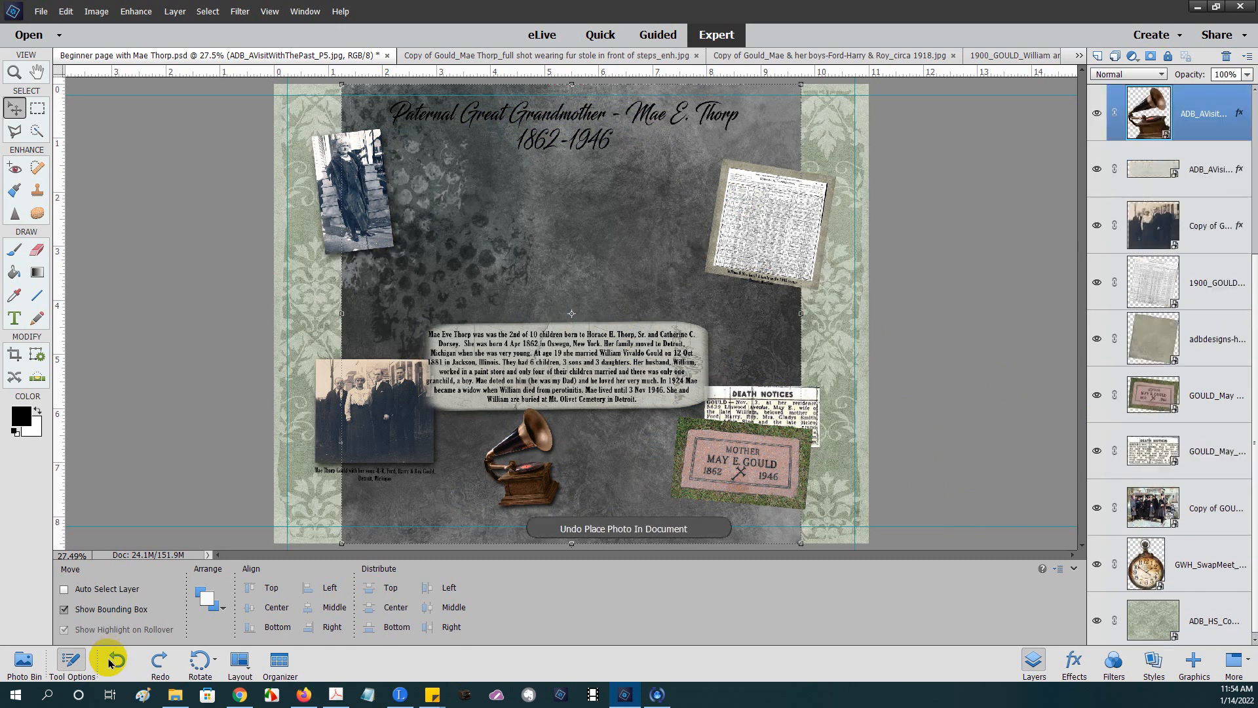
{"action": "left_click", "coordinate": [110, 662]}
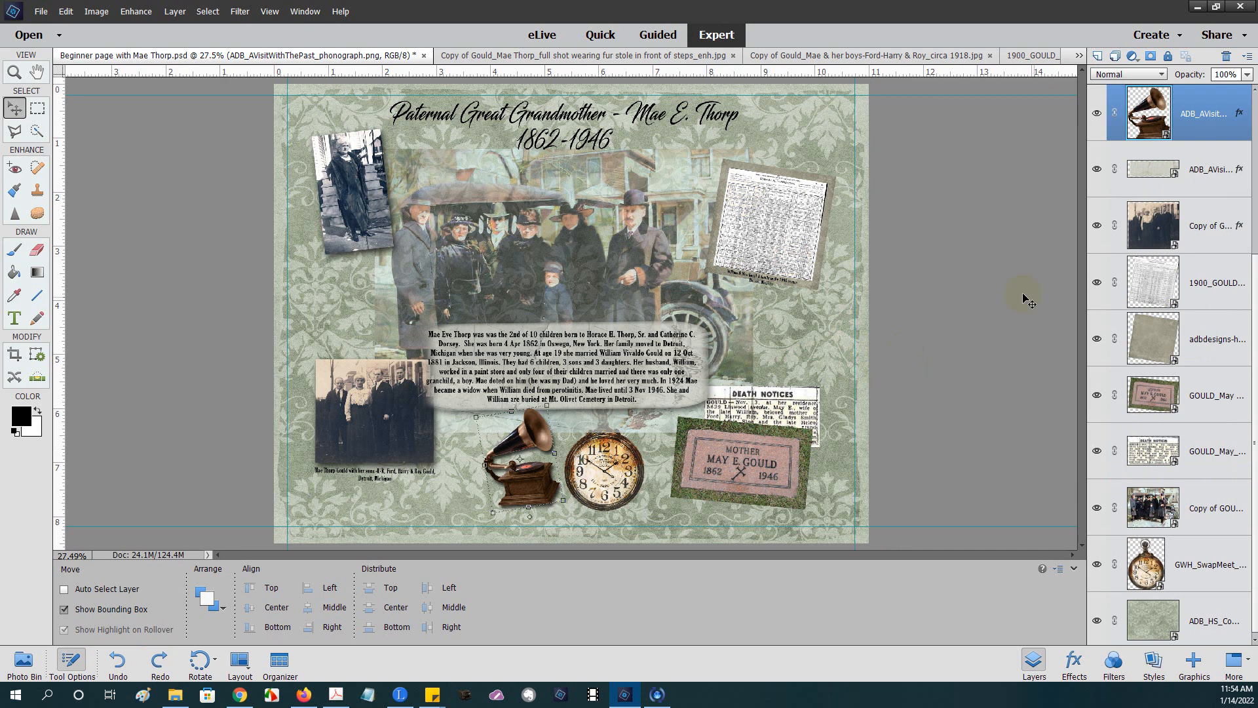
Step: Try adding the adbdesigns-hs-remember-p06.jpg paper to the center of the scrapbook page, and undo its placement
{"action": "left_click", "coordinate": [25, 659]}
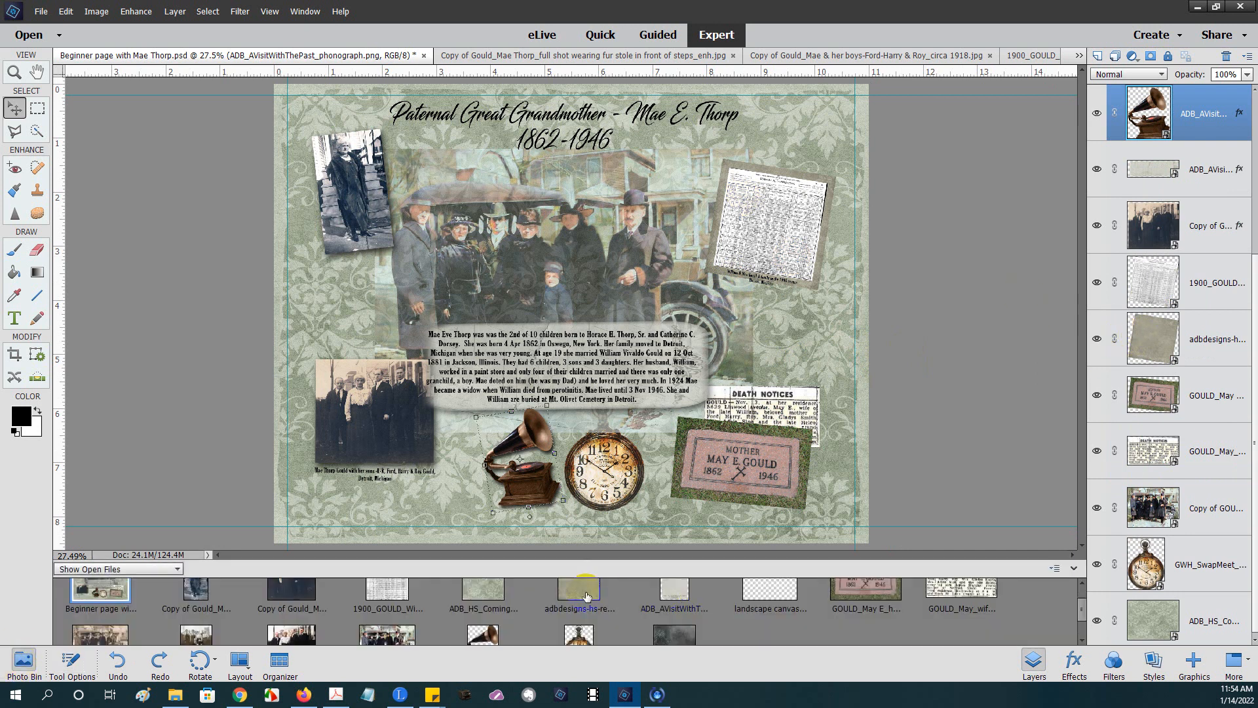
{"action": "left_click_drag", "start_coordinate": [576, 592], "coordinate": [532, 385]}
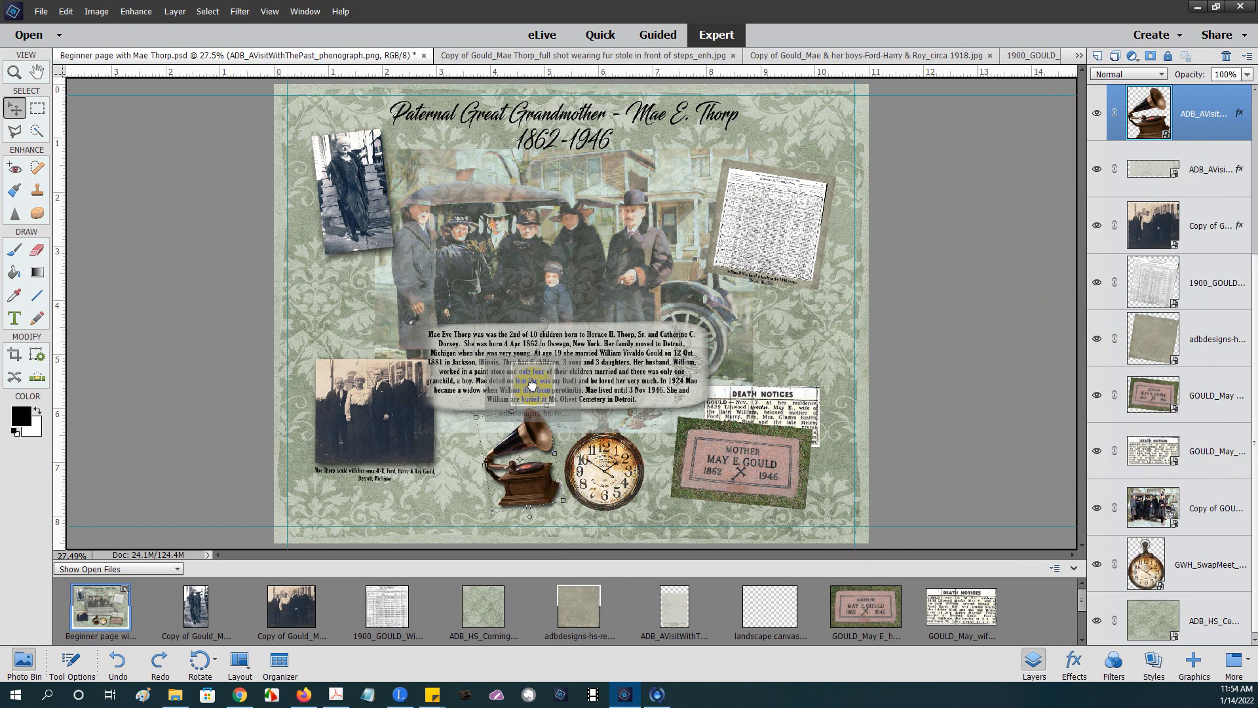
{"action": "left_click_drag", "start_coordinate": [574, 472], "coordinate": [537, 359]}
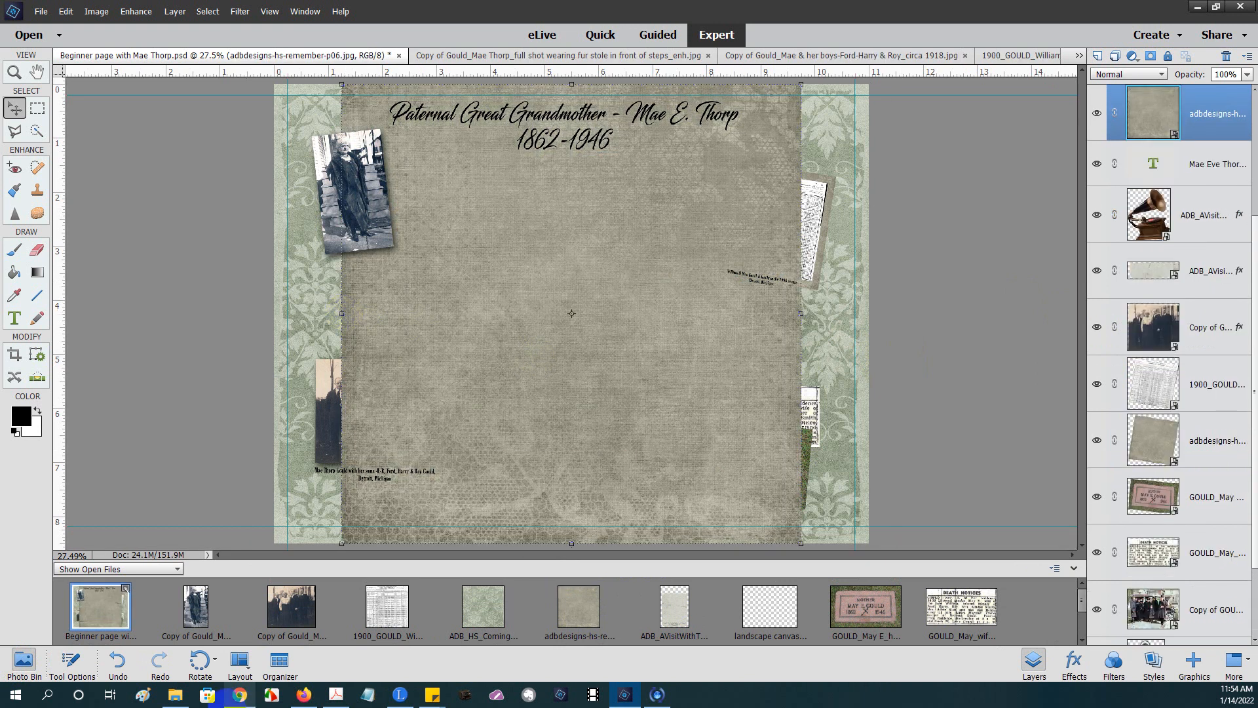
{"action": "left_click", "coordinate": [117, 659]}
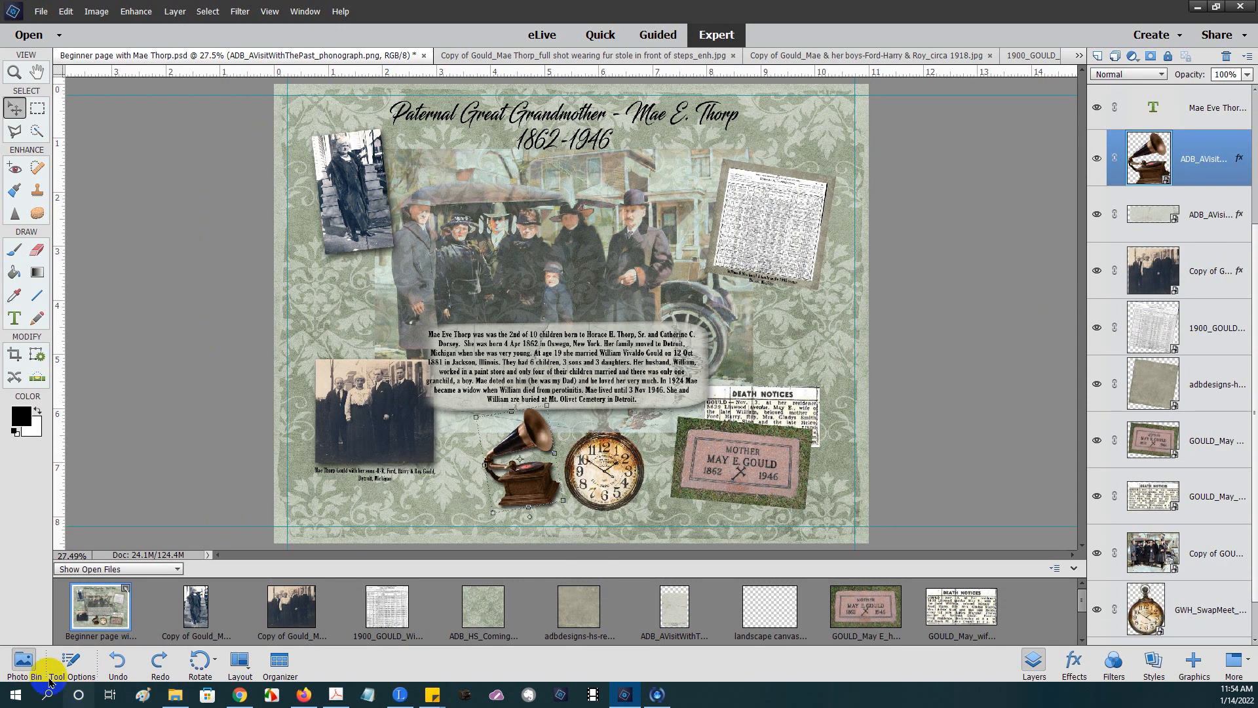
Step: Look through the Borders and trims folder in File Explorer and open adb-men-top-hats-pgborder1.png in Photoshop Elements
{"action": "left_click", "coordinate": [174, 696]}
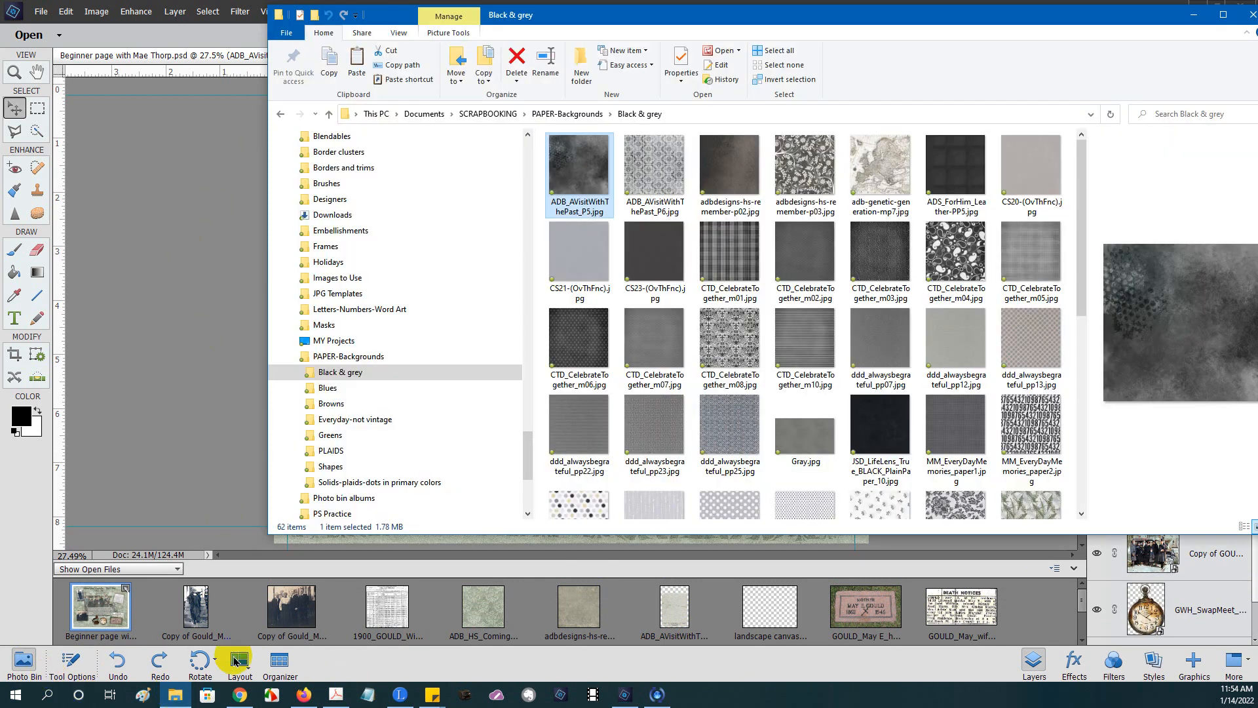
{"action": "left_click", "coordinate": [333, 167]}
{"action": "scroll", "coordinate": [819, 347], "scroll_direction": "down", "scroll_amount": 5}
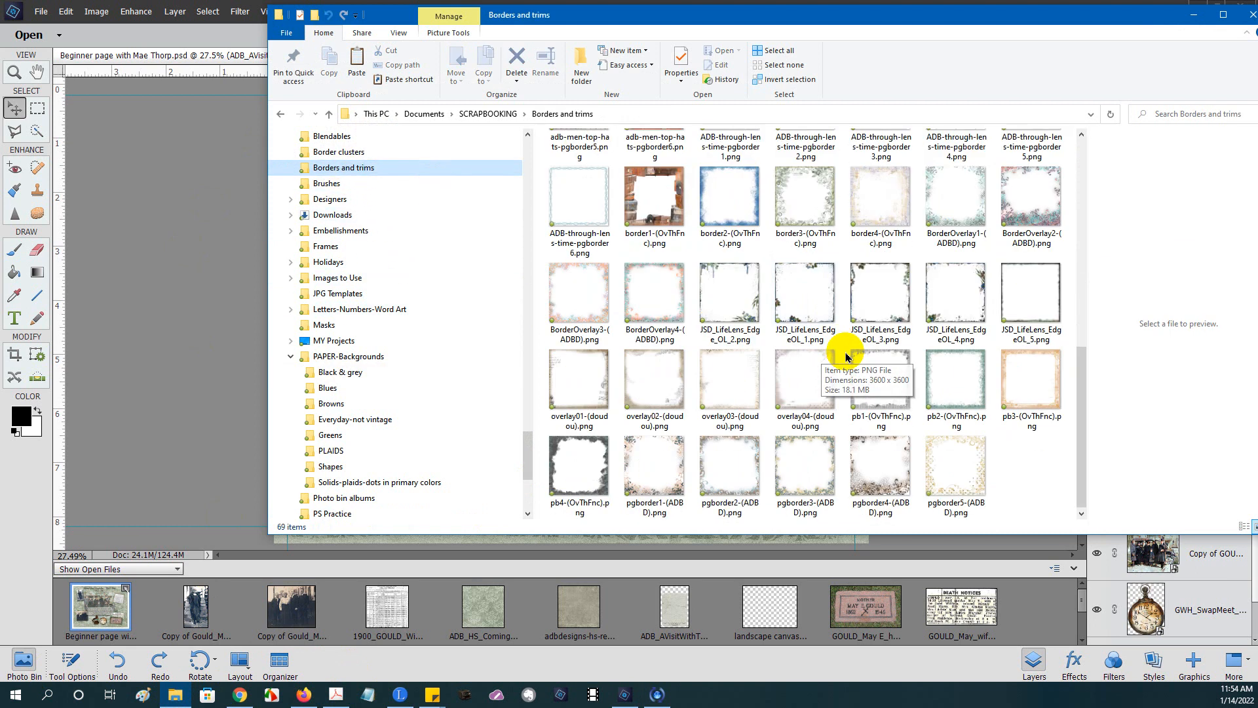
{"action": "scroll", "coordinate": [721, 351], "scroll_direction": "up", "scroll_amount": 4}
{"action": "scroll", "coordinate": [720, 351], "scroll_direction": "up", "scroll_amount": 3}
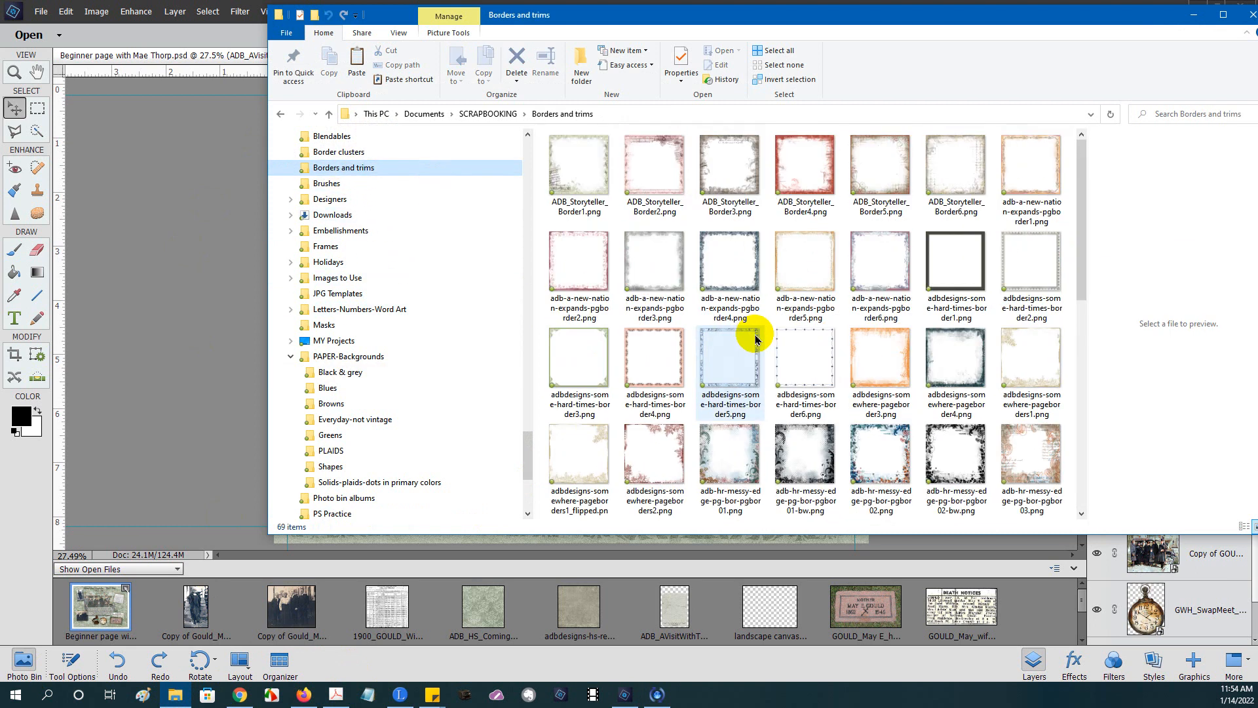
{"action": "scroll", "coordinate": [773, 434], "scroll_direction": "down", "scroll_amount": 5}
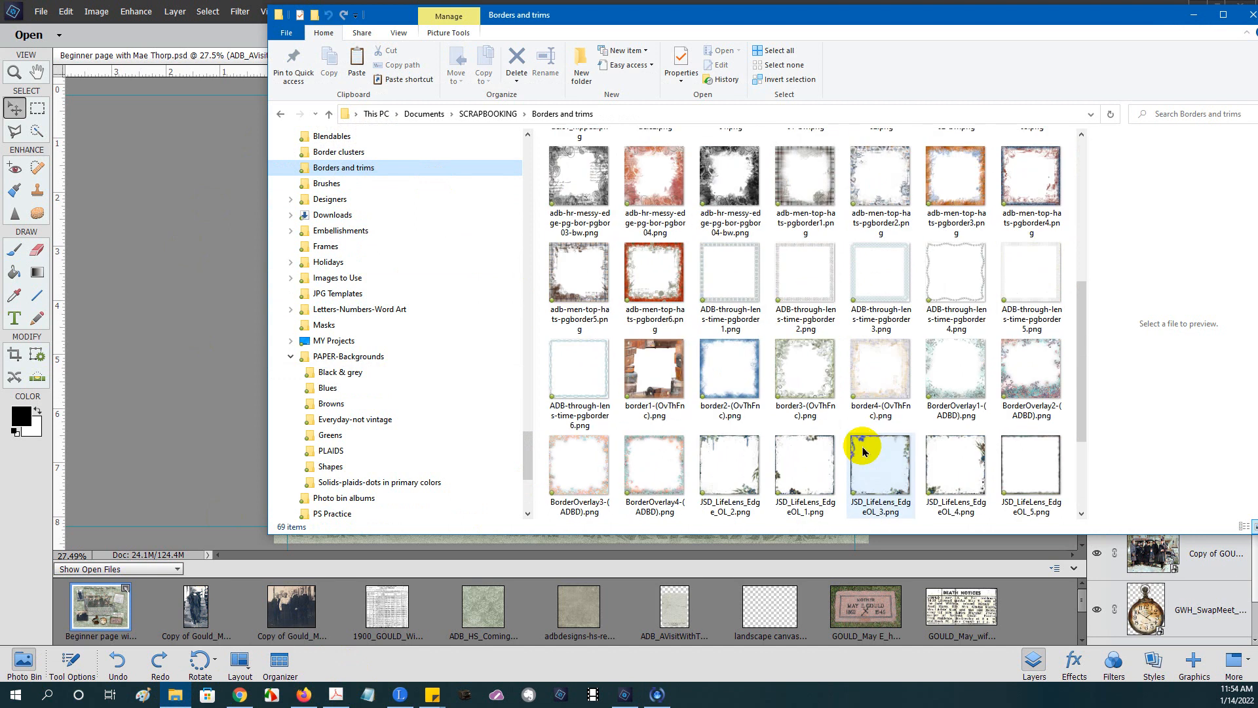
{"action": "scroll", "coordinate": [858, 432], "scroll_direction": "up", "scroll_amount": 3}
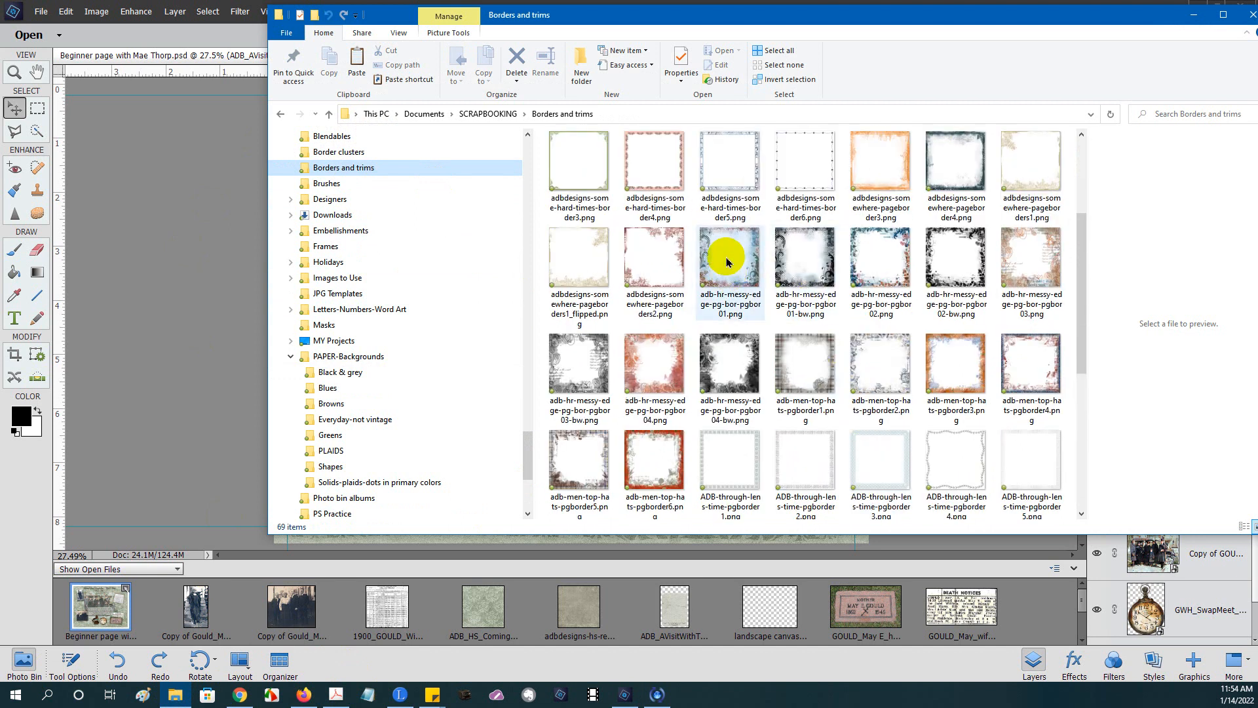
{"action": "left_click", "coordinate": [795, 352]}
{"action": "left_click_drag", "start_coordinate": [920, 489], "coordinate": [1012, 616]}
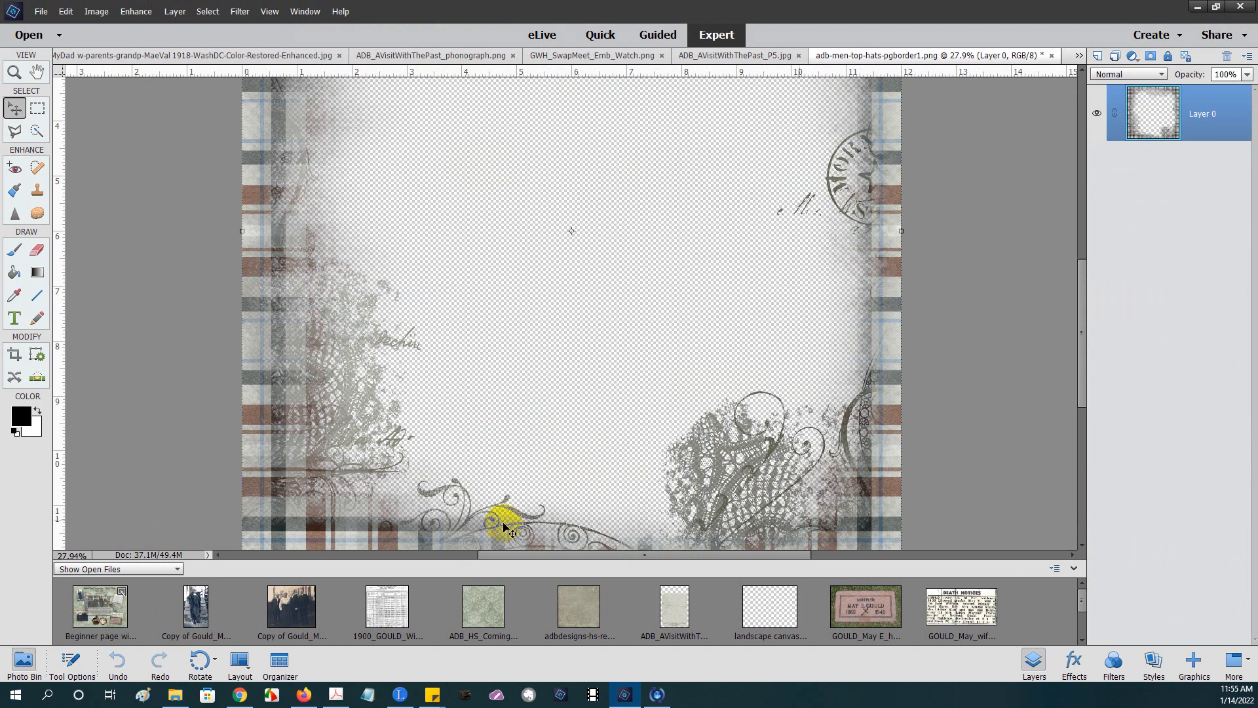
Step: Return to the scrapbook page and add the adb-men-top-hats-pgborder1.png border to its center
{"action": "scroll", "coordinate": [505, 528], "scroll_direction": "down", "scroll_amount": 1}
{"action": "scroll", "coordinate": [358, 621], "scroll_direction": "down", "scroll_amount": 1}
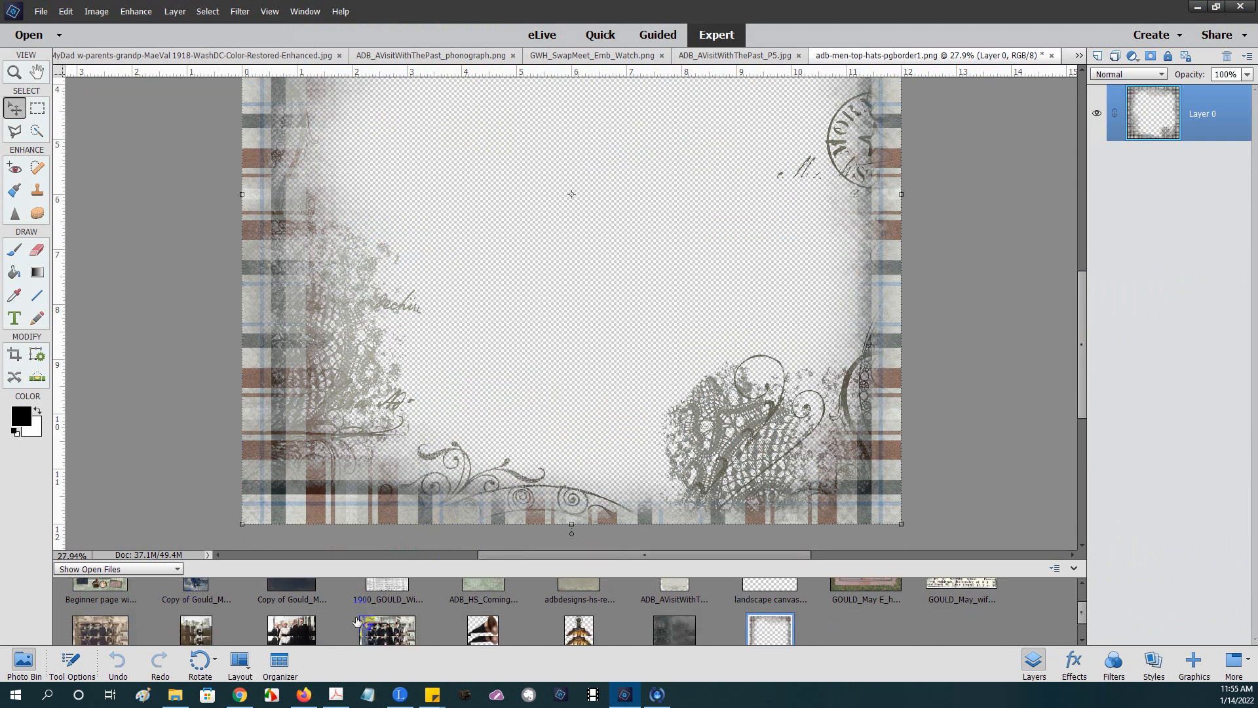
{"action": "scroll", "coordinate": [357, 621], "scroll_direction": "down", "scroll_amount": 1}
{"action": "scroll", "coordinate": [119, 611], "scroll_direction": "up", "scroll_amount": 2}
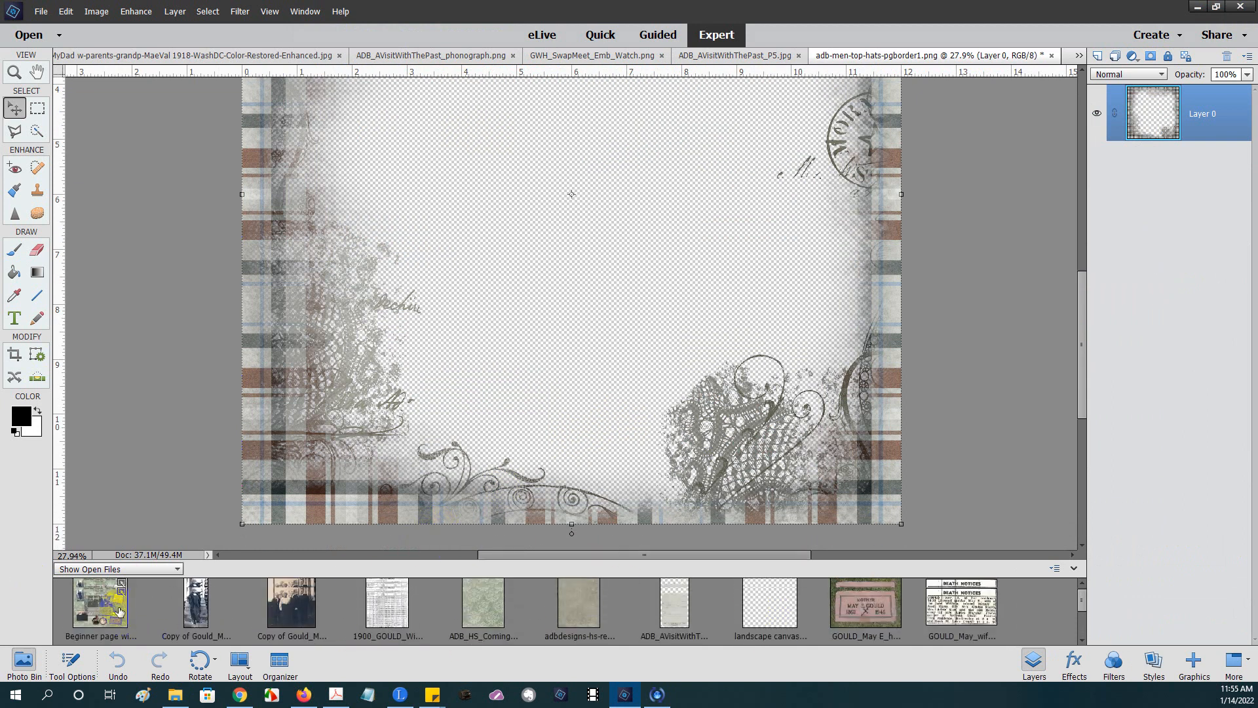
{"action": "left_click", "coordinate": [119, 611]}
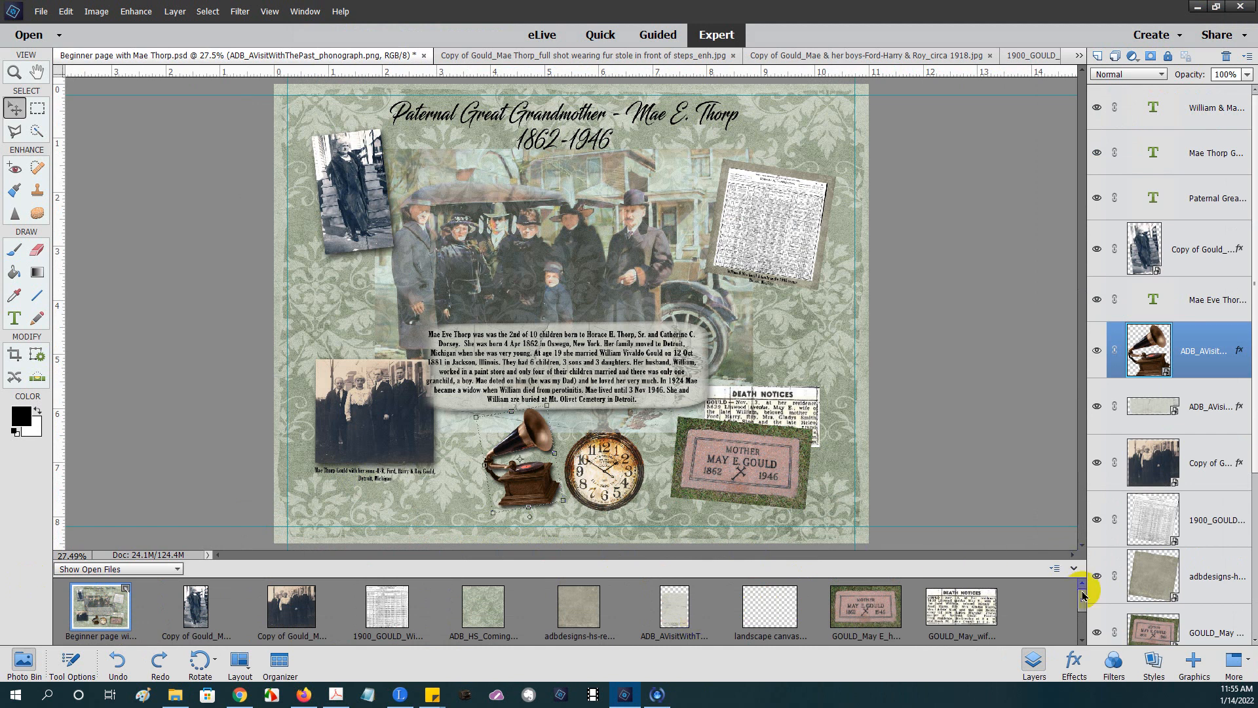
{"action": "left_click_drag", "start_coordinate": [1083, 598], "coordinate": [1090, 612]}
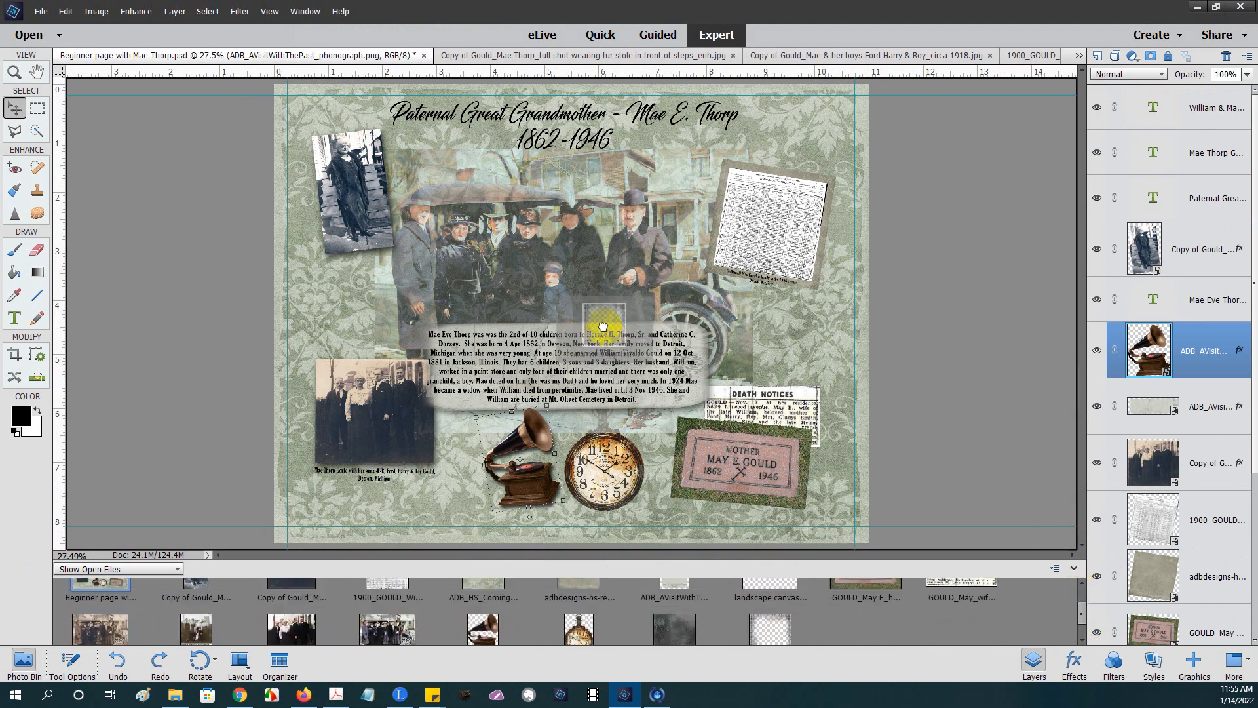
{"action": "left_click", "coordinate": [600, 325]}
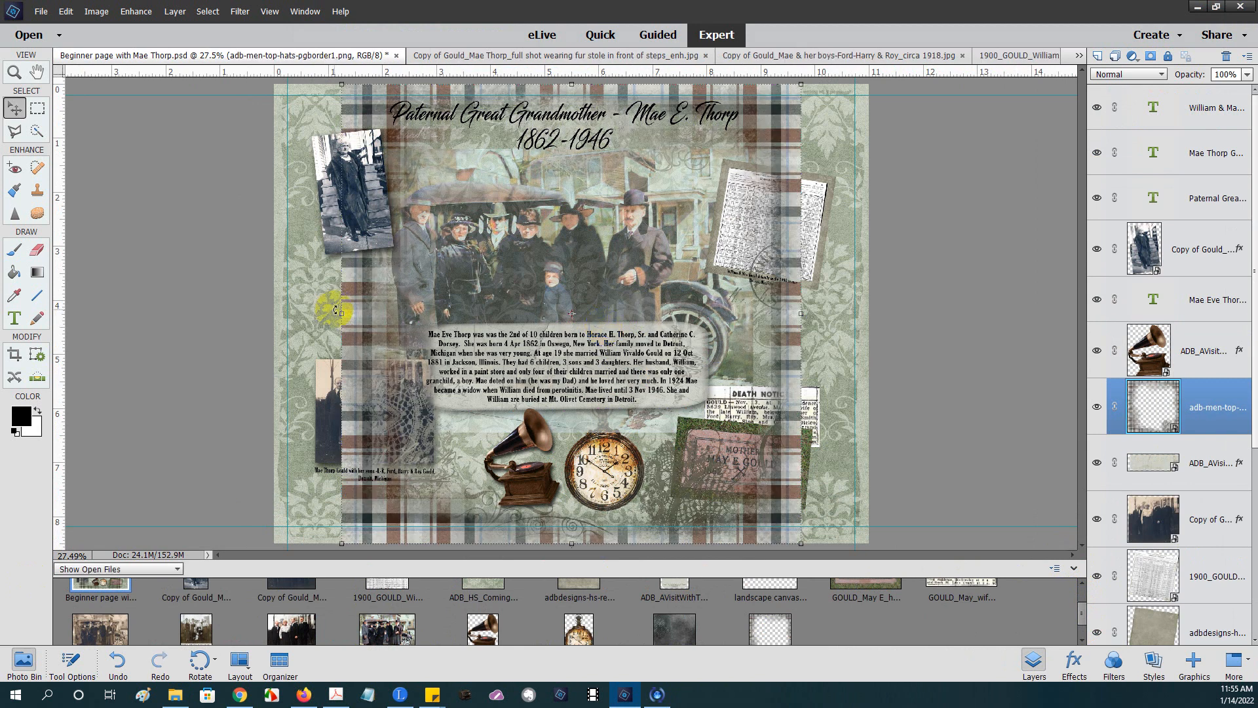
Step: Stretch the plaid border sideways to the page's left and right edges, at about 129.41% width
{"action": "left_click_drag", "start_coordinate": [340, 311], "coordinate": [274, 305]}
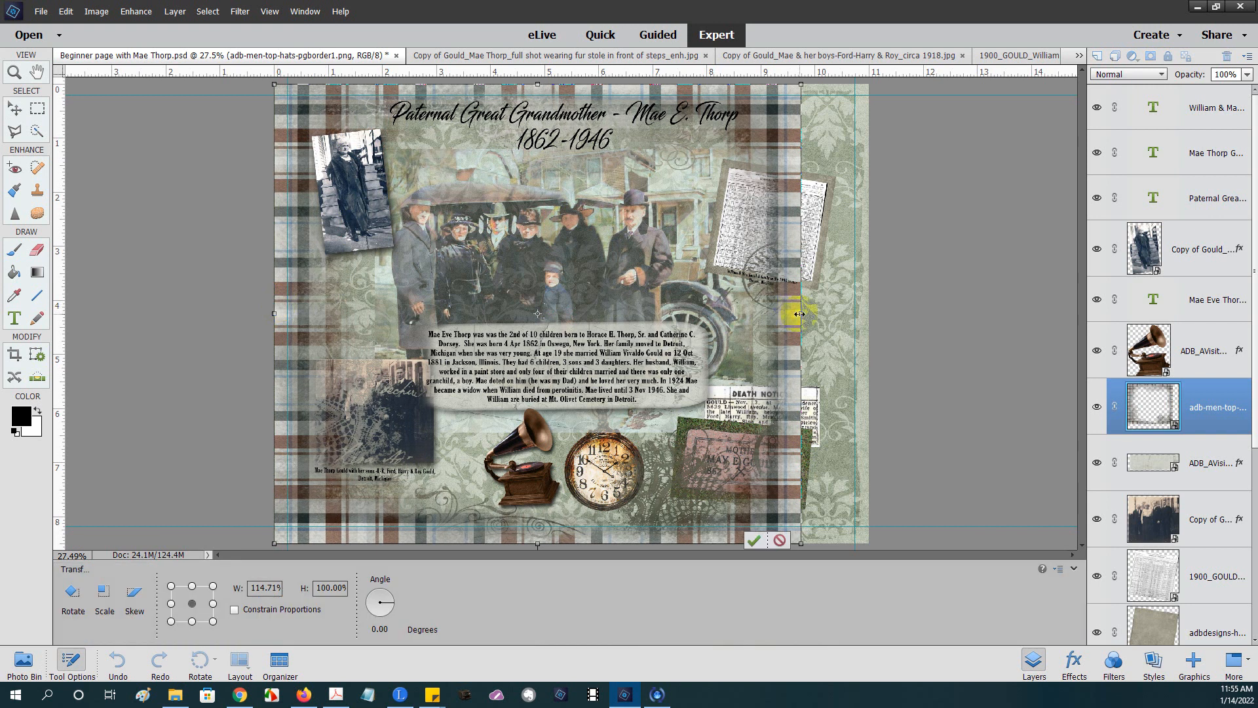
{"action": "left_click_drag", "start_coordinate": [800, 313], "coordinate": [865, 325]}
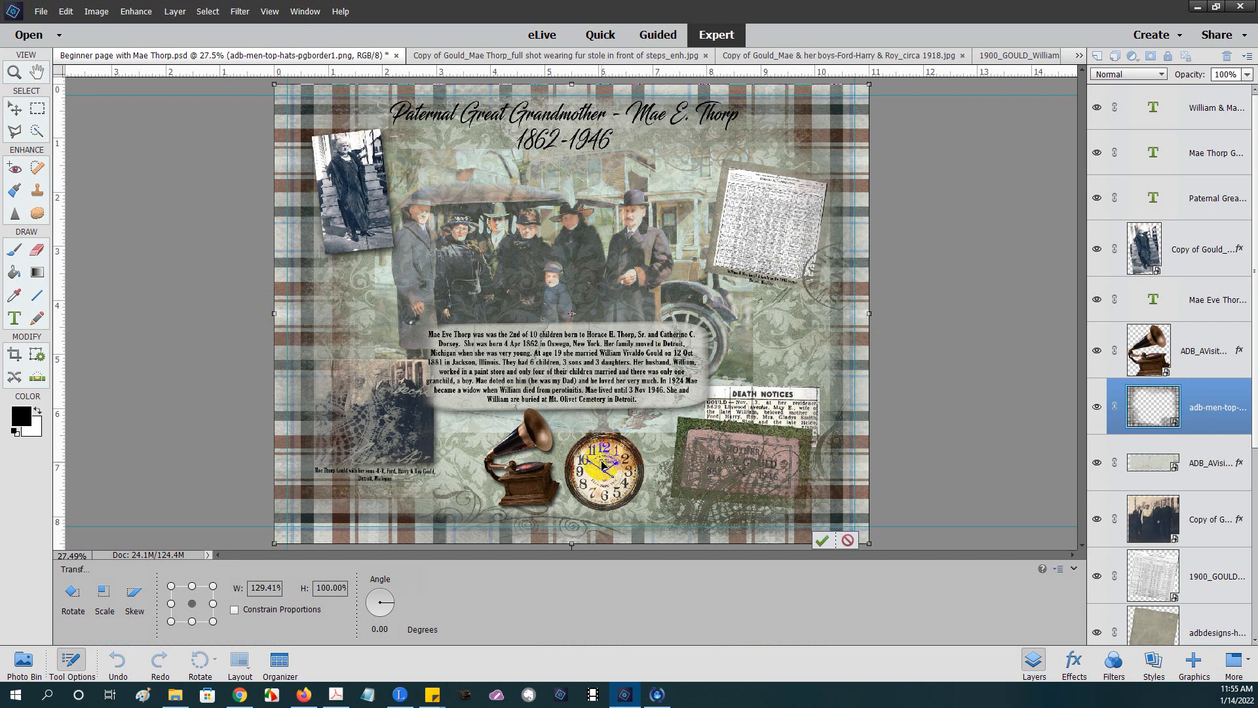
{"action": "left_click", "coordinate": [824, 539]}
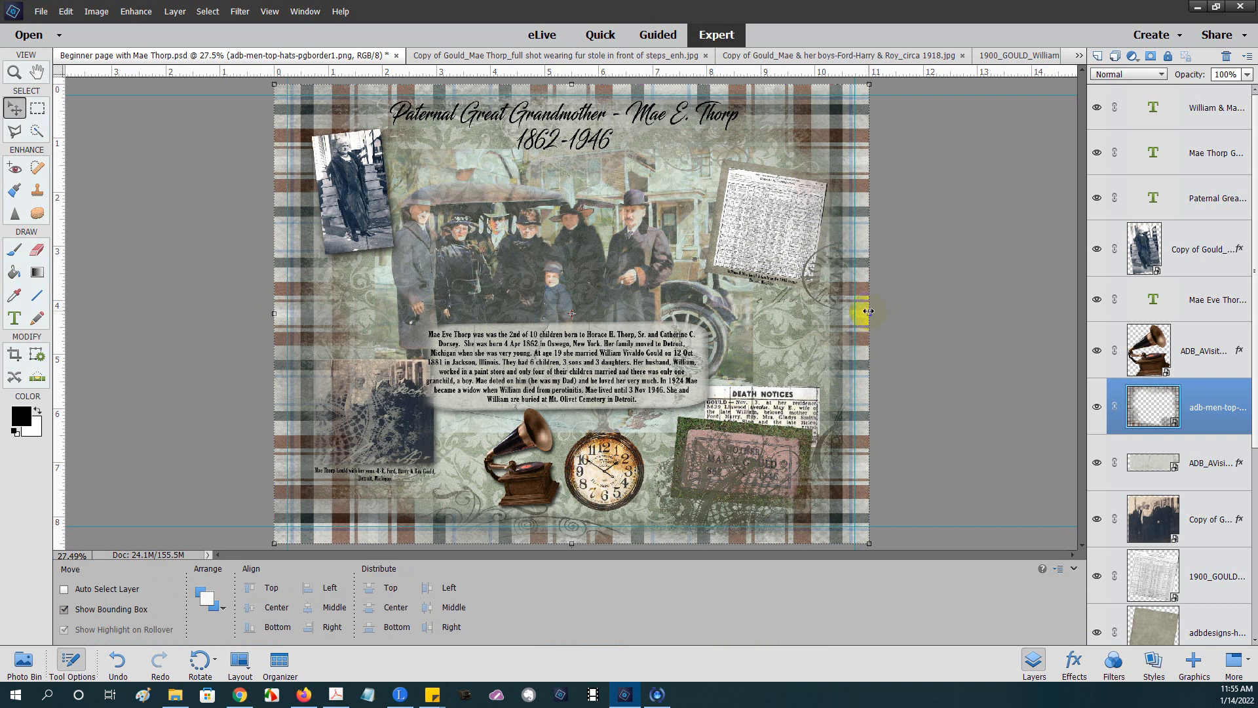
Step: Enlarge the plaid border beyond all four page edges, to about 110.58% width and 104.43% height
{"action": "left_click", "coordinate": [871, 313]}
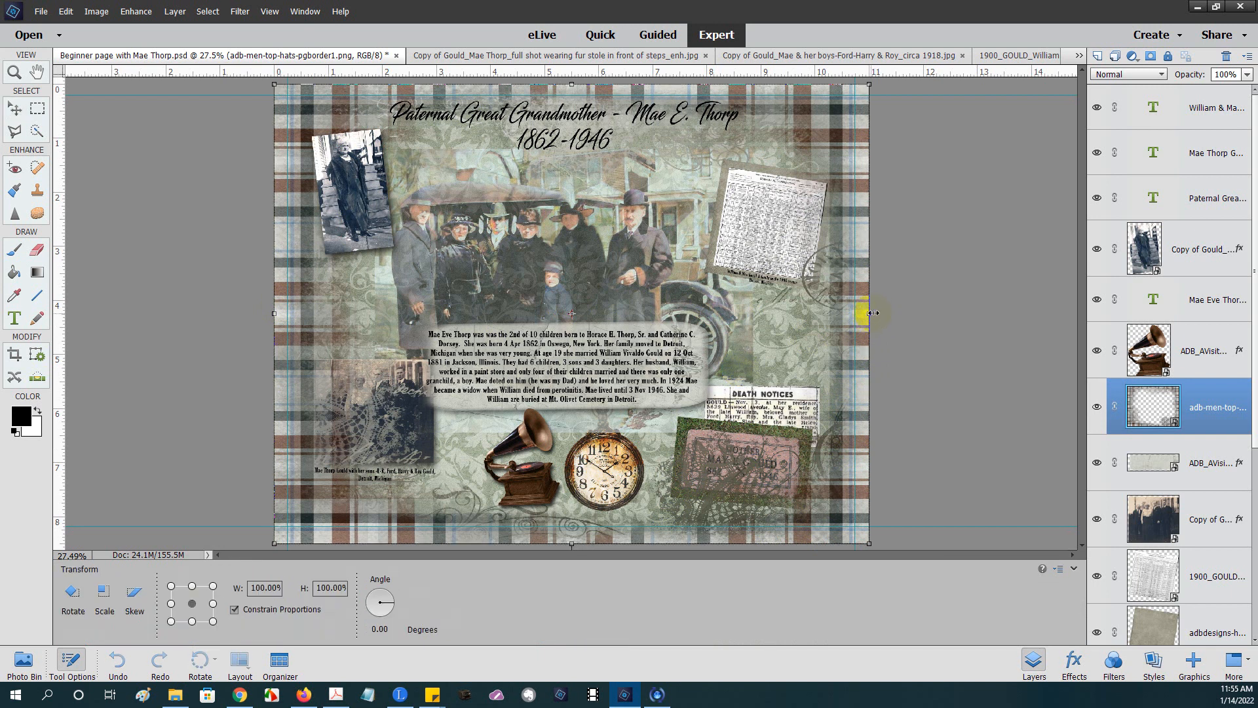
{"action": "mouse_move", "coordinate": [871, 313]}
{"action": "left_mouse_down"}
{"action": "mouse_move", "coordinate": [913, 317]}
{"action": "mouse_move", "coordinate": [864, 317]}
{"action": "mouse_move", "coordinate": [893, 321]}
{"action": "left_mouse_up"}
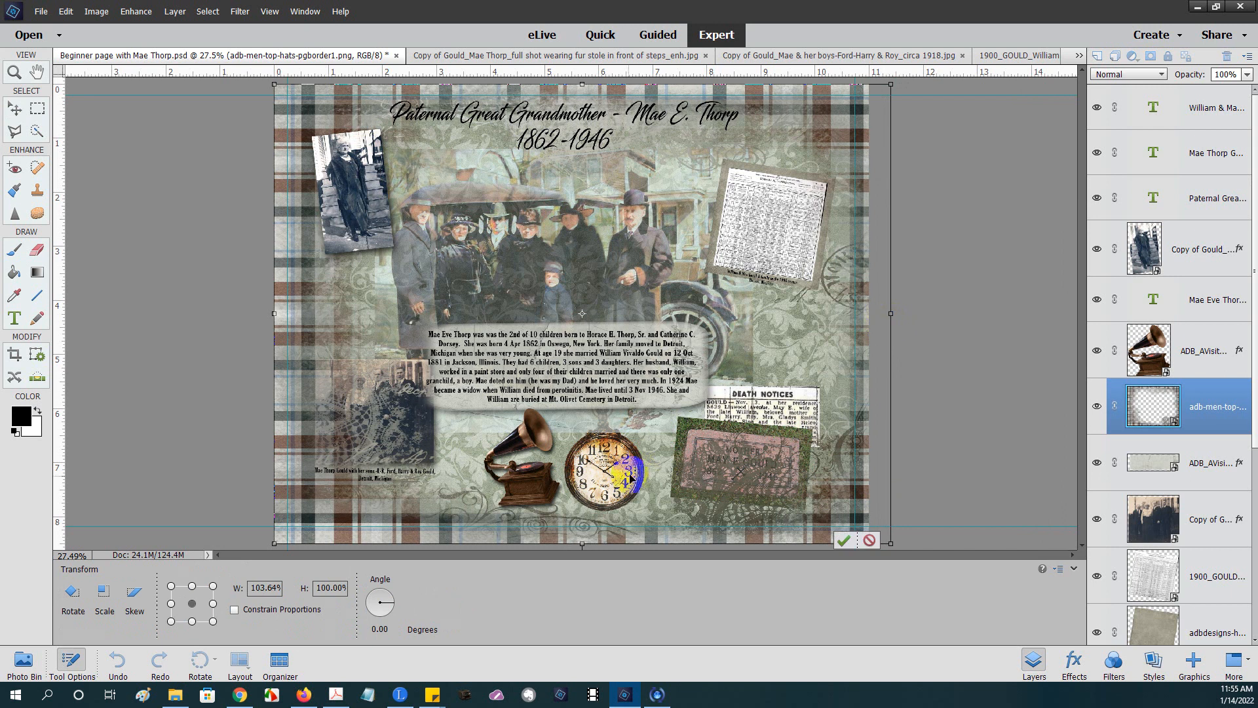
{"action": "left_click_drag", "start_coordinate": [582, 543], "coordinate": [582, 557]}
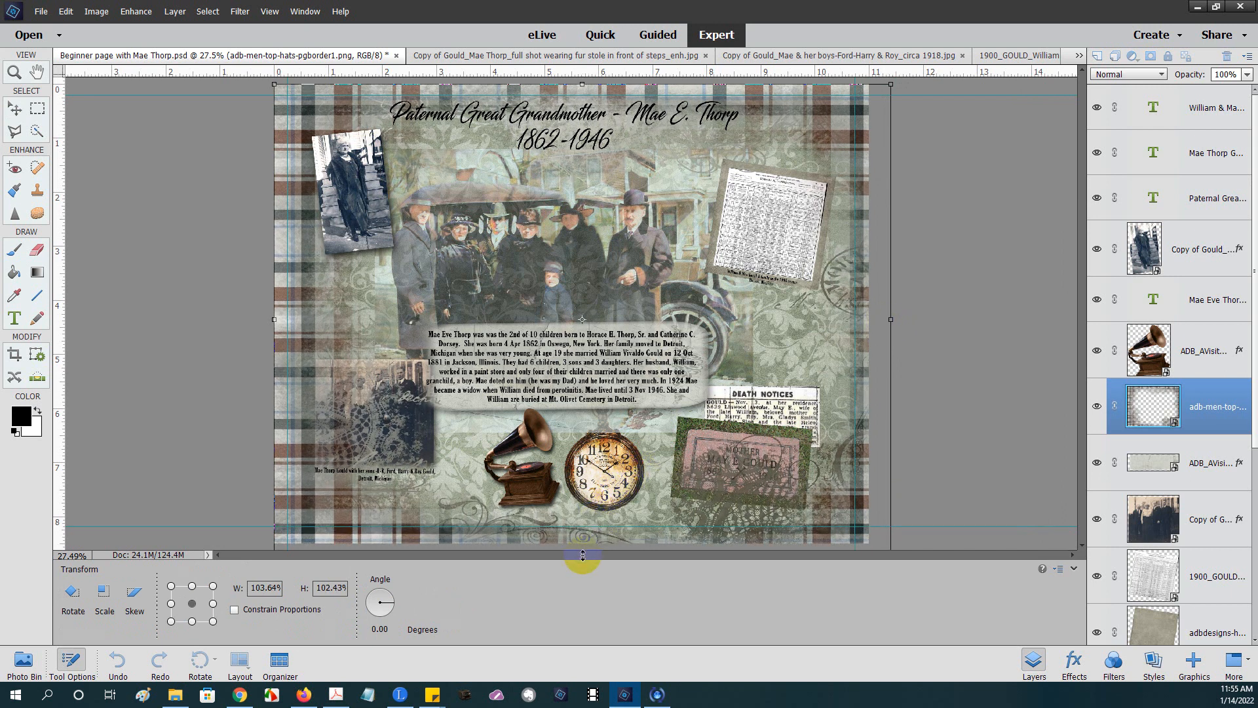
{"action": "left_click_drag", "start_coordinate": [276, 322], "coordinate": [232, 321]}
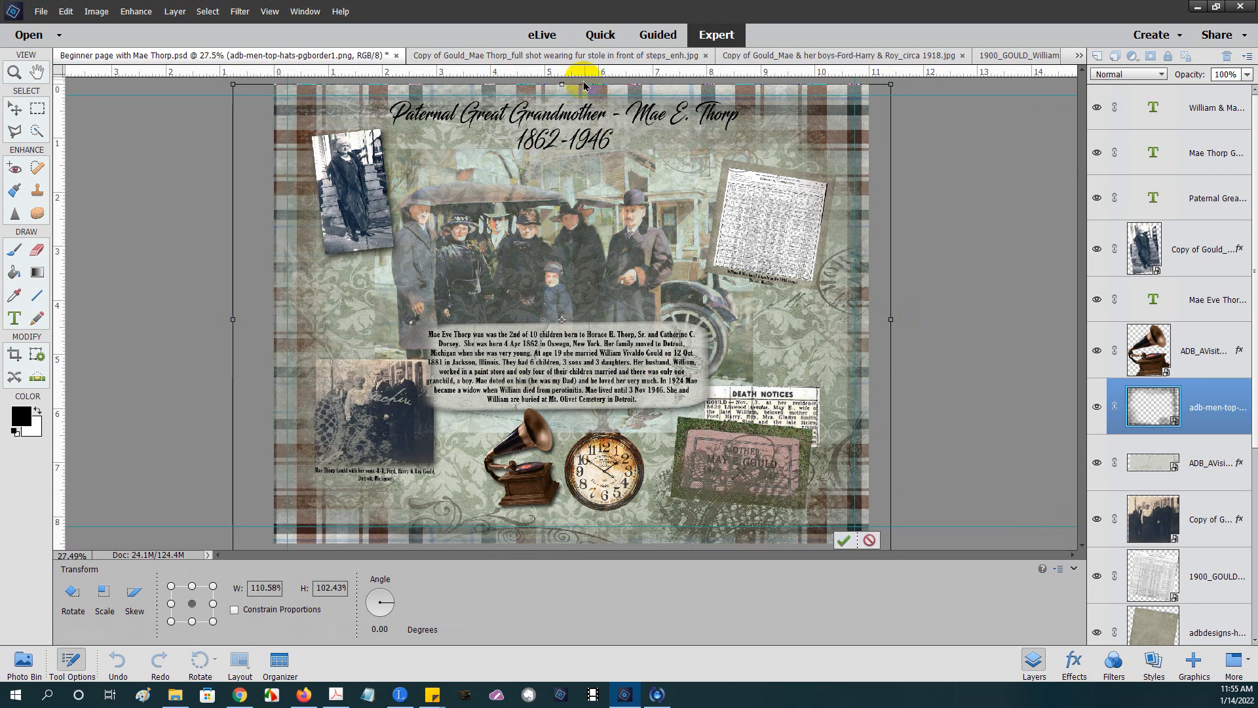
{"action": "left_click_drag", "start_coordinate": [560, 83], "coordinate": [559, 73]}
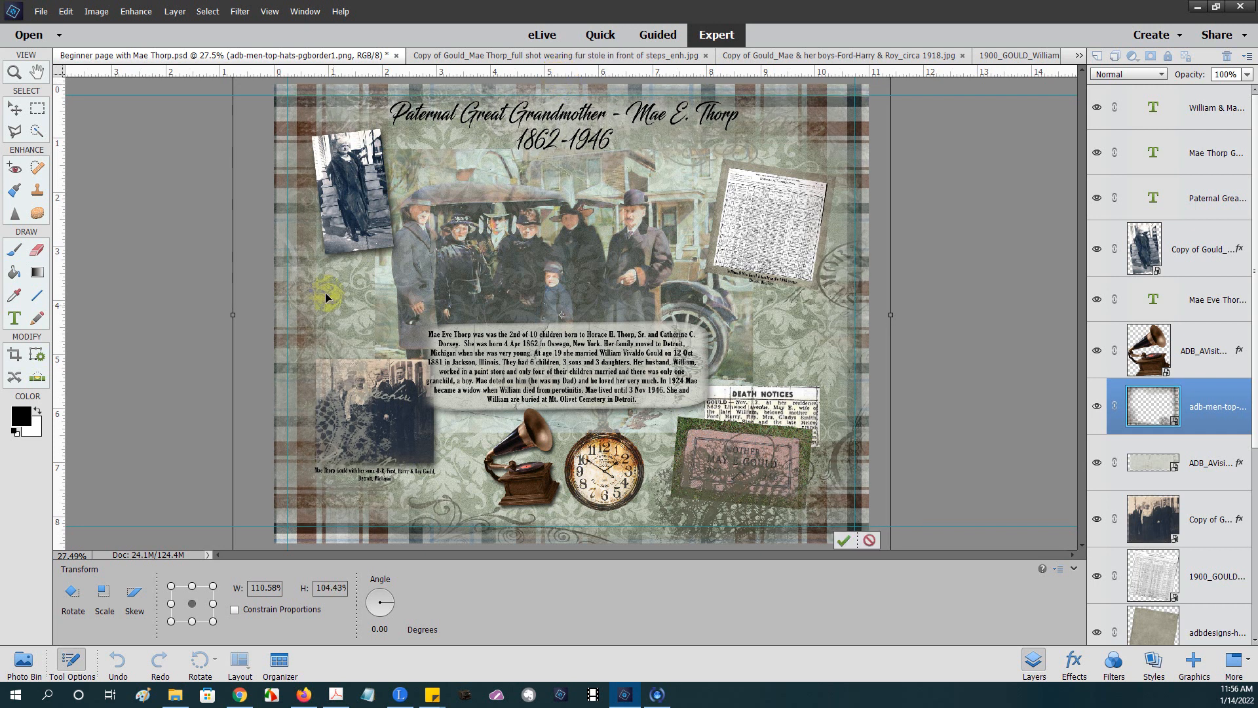
{"action": "left_click", "coordinate": [845, 541]}
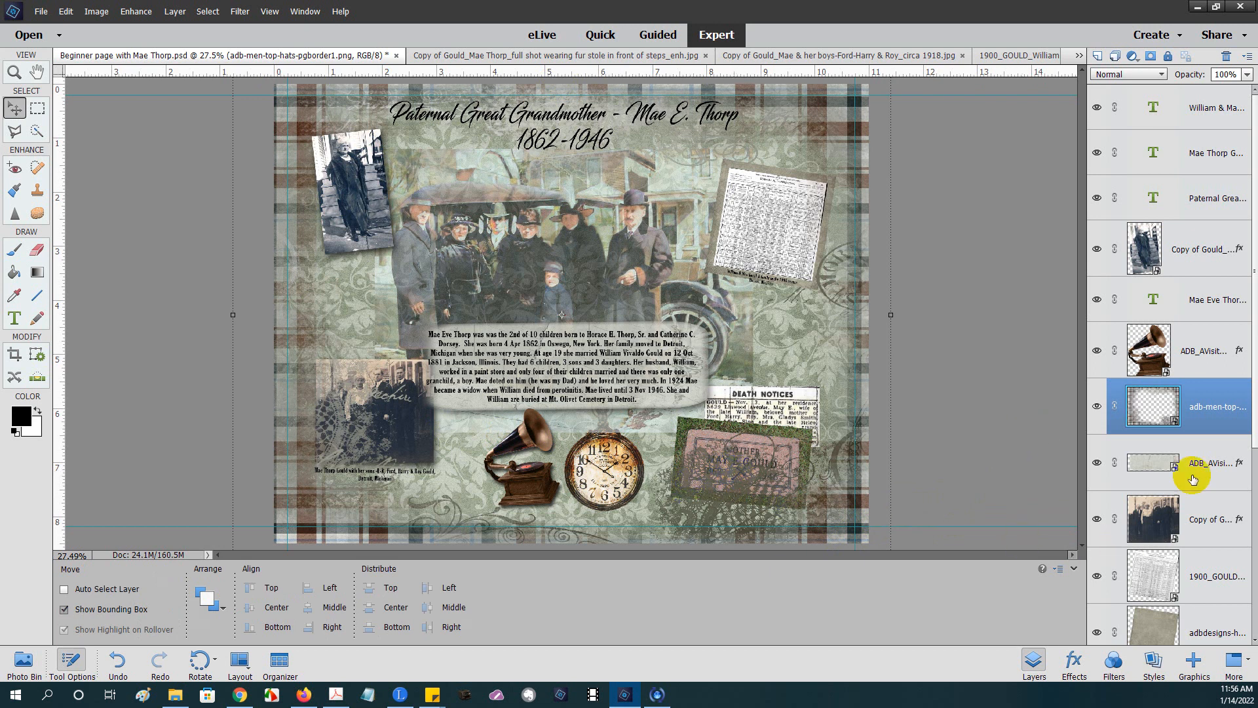
{"action": "scroll", "coordinate": [1184, 498], "scroll_direction": "down", "scroll_amount": 3}
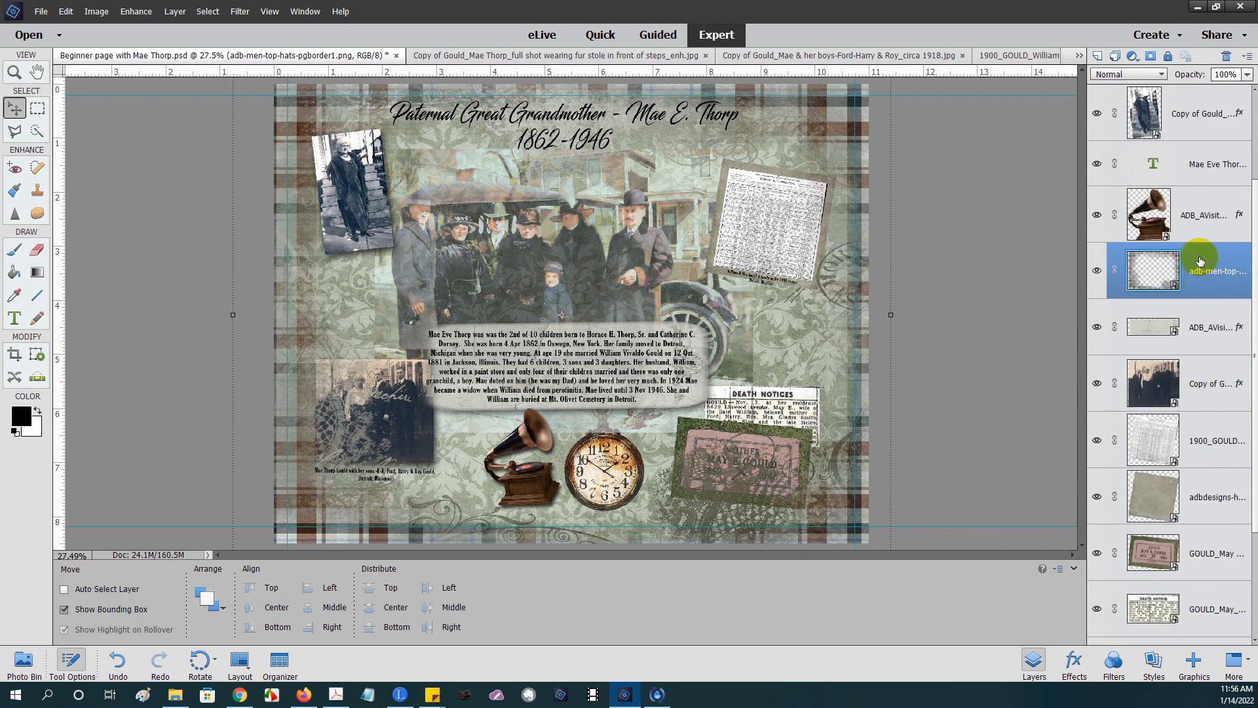
Step: Move the plaid border layer down the layer stack to just below the gravestone photo layer
{"action": "left_click_drag", "start_coordinate": [1199, 260], "coordinate": [1223, 566]}
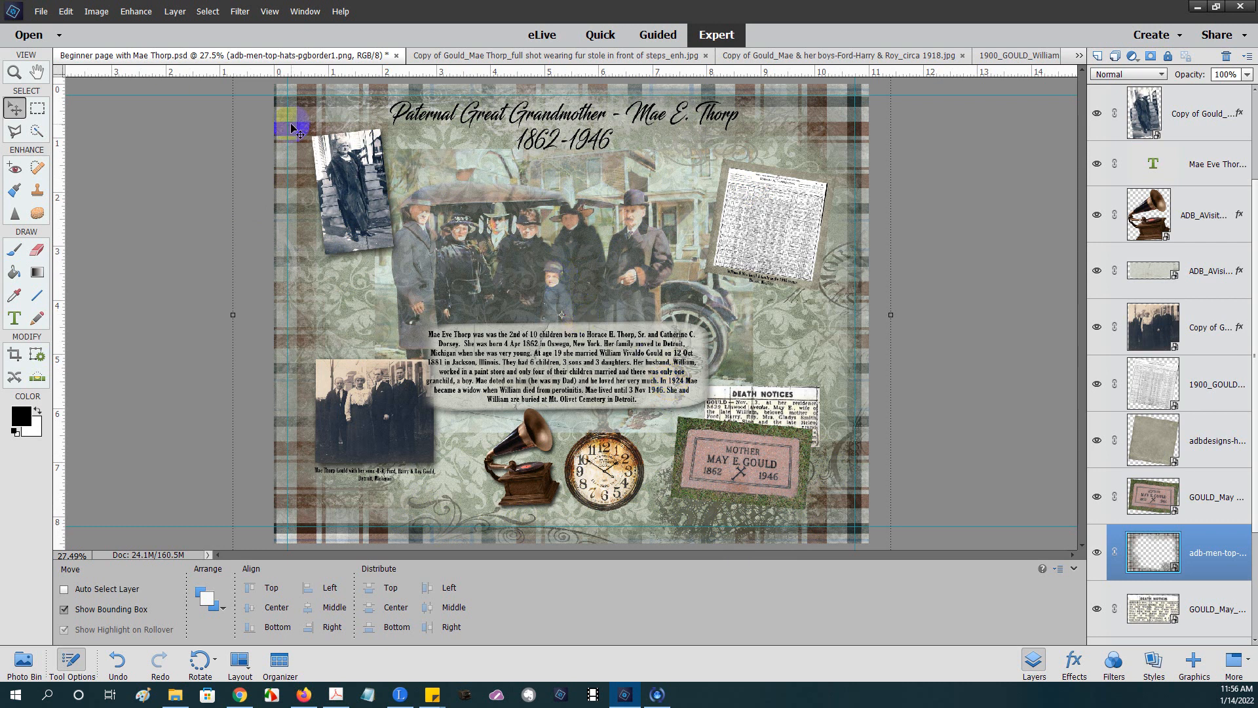
Step: Save the scrapbook page under its existing file name as a layered Photoshop PSD in the SCRAPBOOKING > MY Projects folder
{"action": "left_click", "coordinate": [40, 11]}
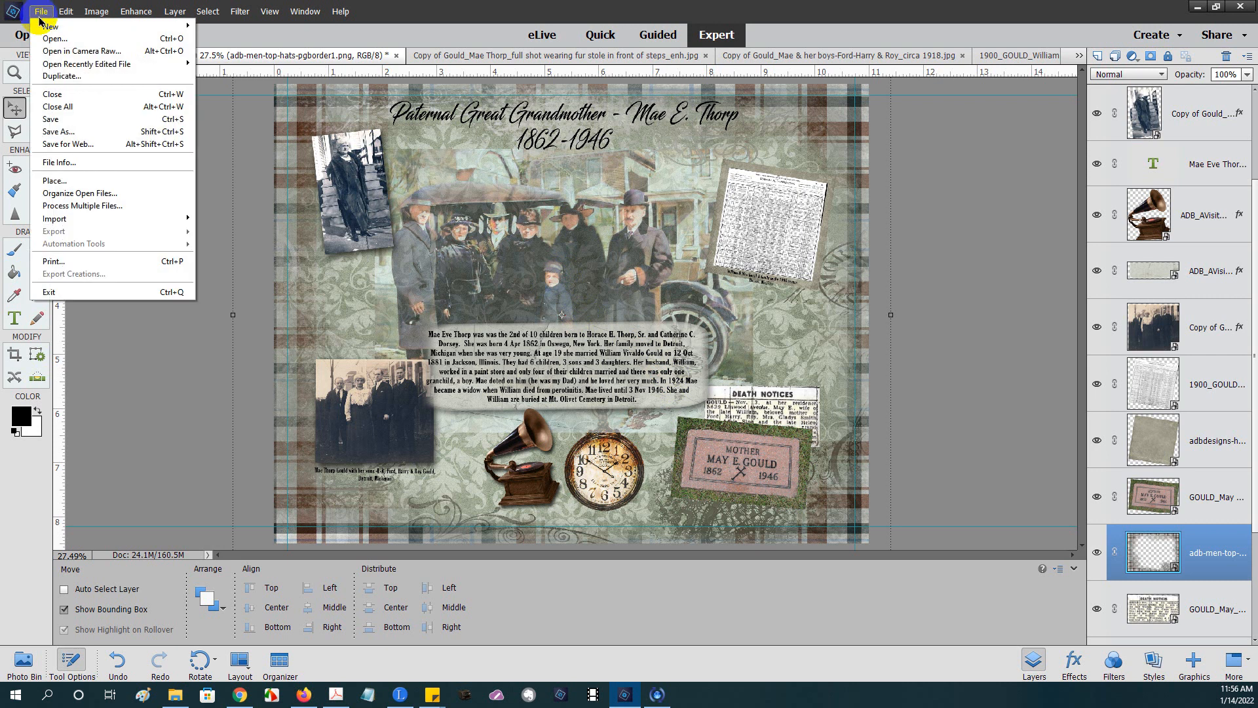
{"action": "left_click", "coordinate": [52, 131]}
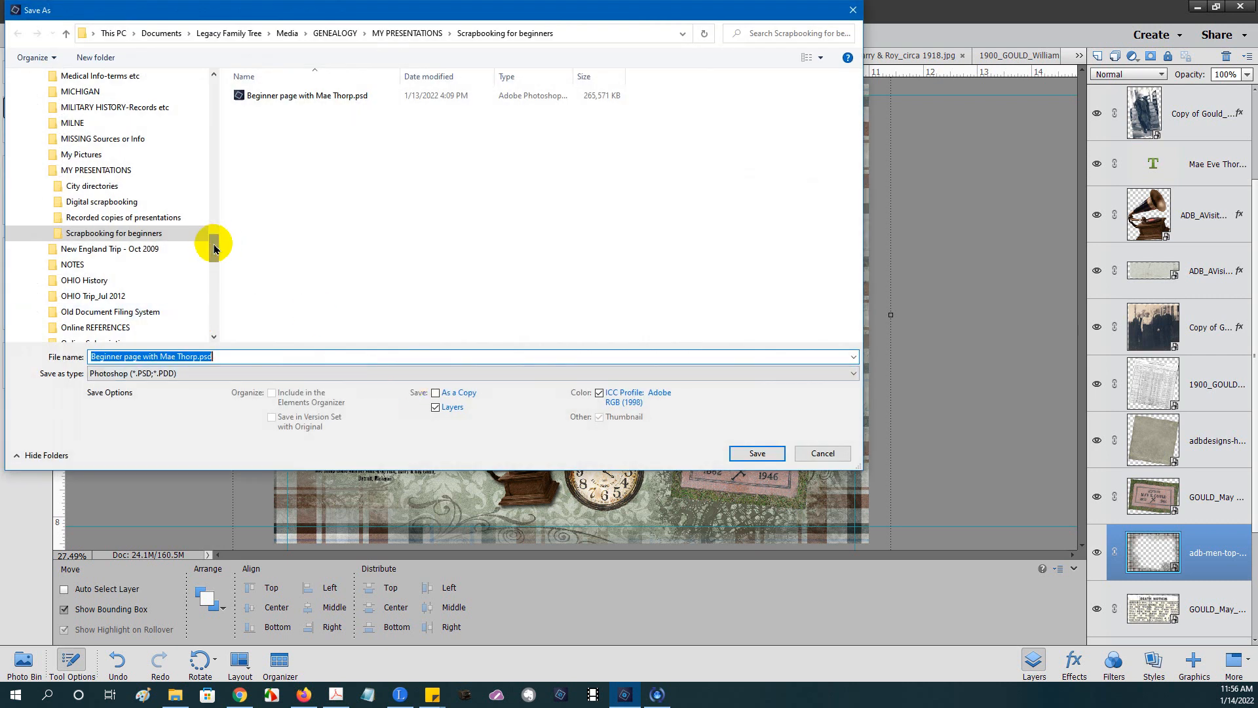
{"action": "left_click_drag", "start_coordinate": [214, 248], "coordinate": [210, 79]}
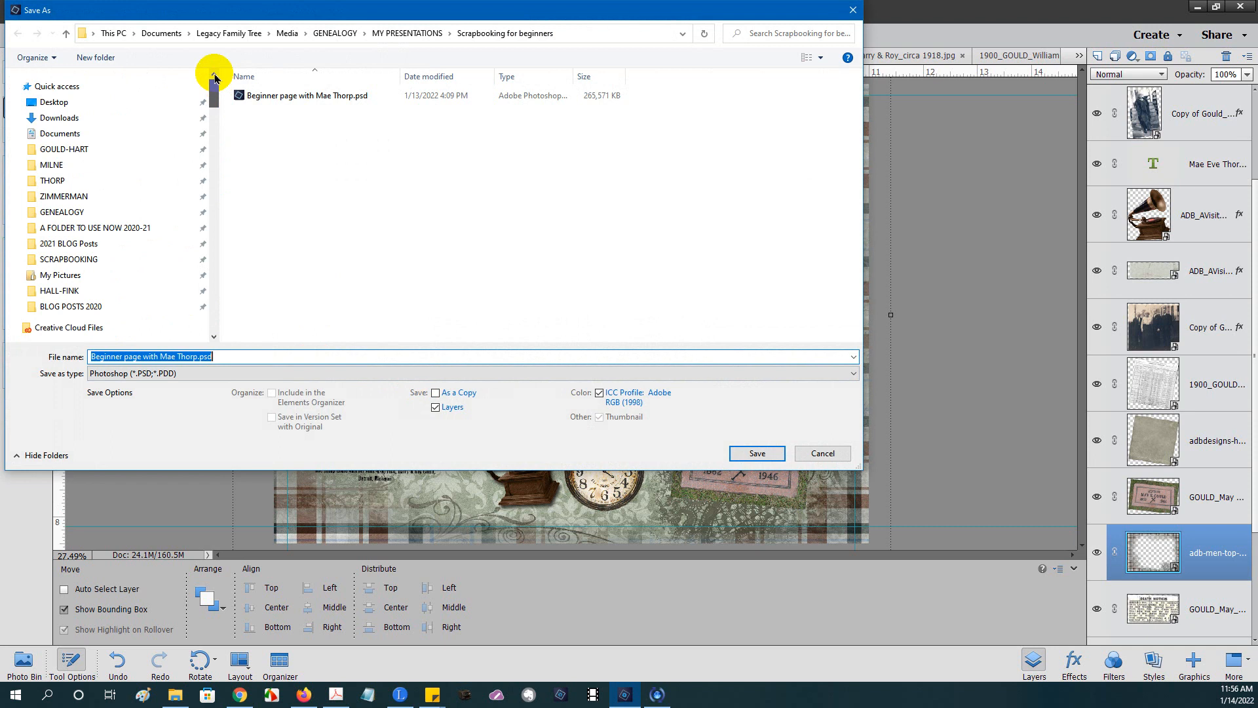
{"action": "left_click", "coordinate": [69, 260]}
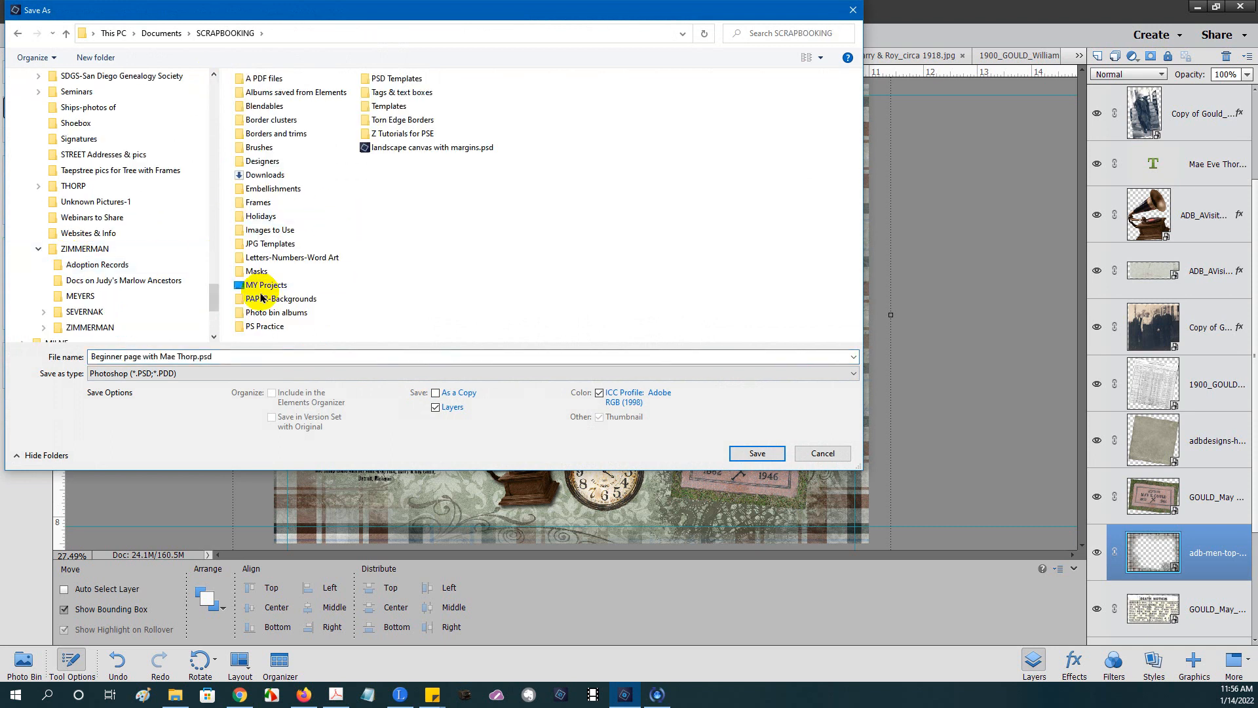
{"action": "double_click", "coordinate": [260, 287]}
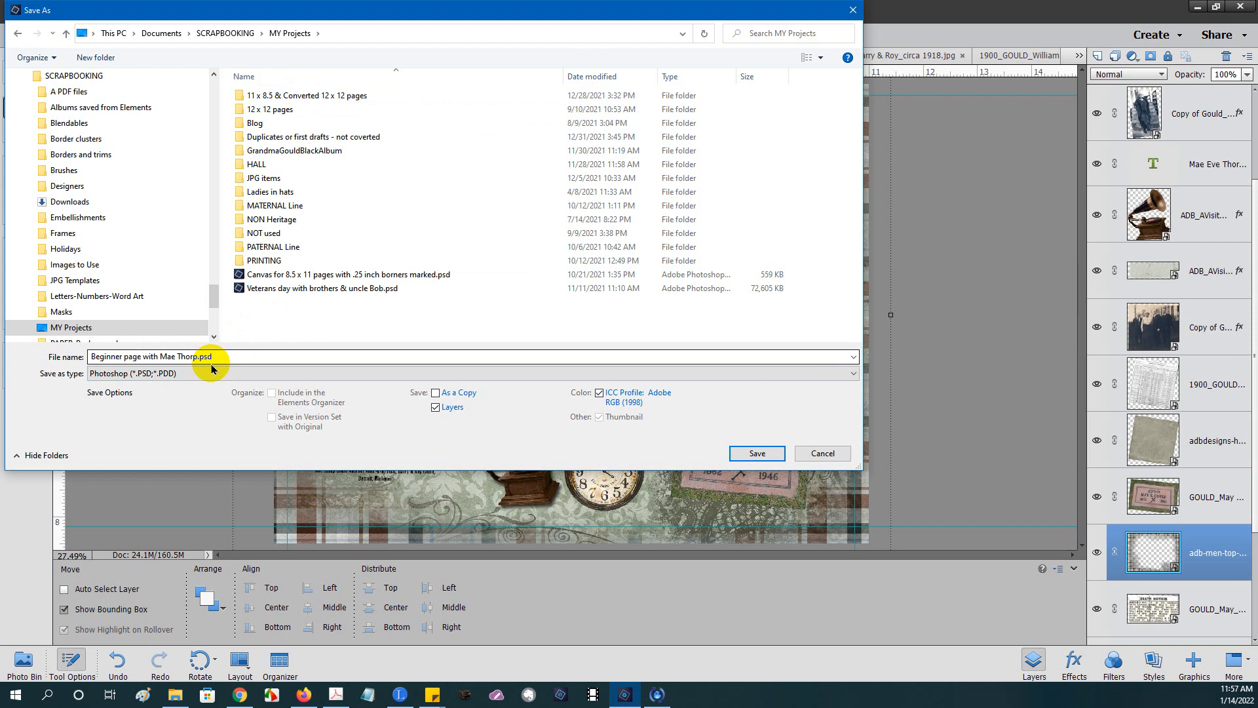
{"action": "left_click", "coordinate": [749, 454]}
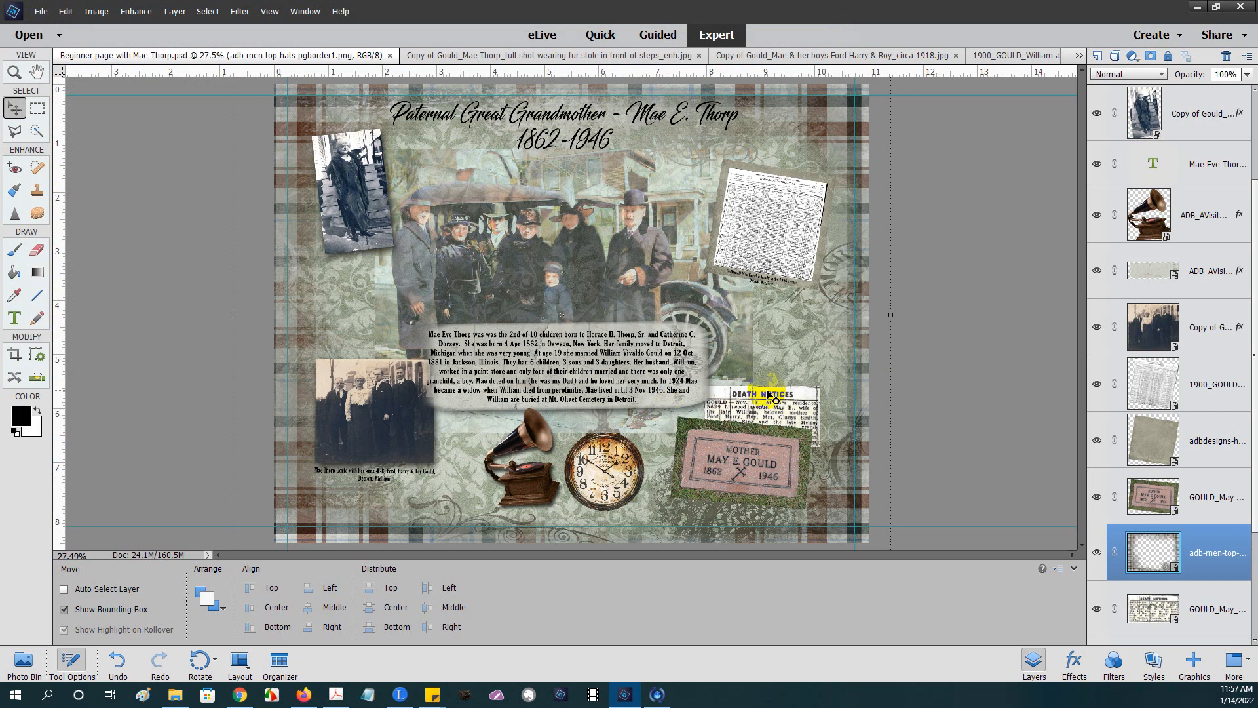
Step: Save a JPEG copy of the page in MY Projects with High quality and the Baseline ("Standard") format
{"action": "left_click", "coordinate": [37, 13]}
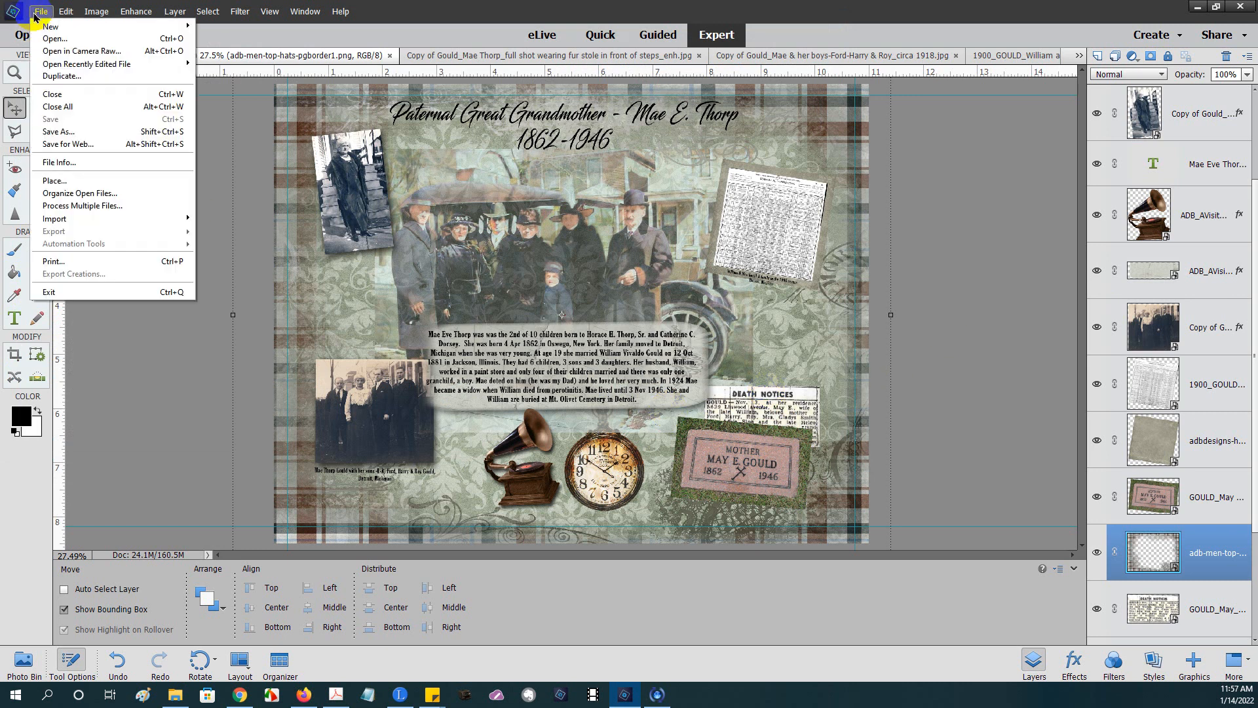
{"action": "left_click", "coordinate": [59, 133]}
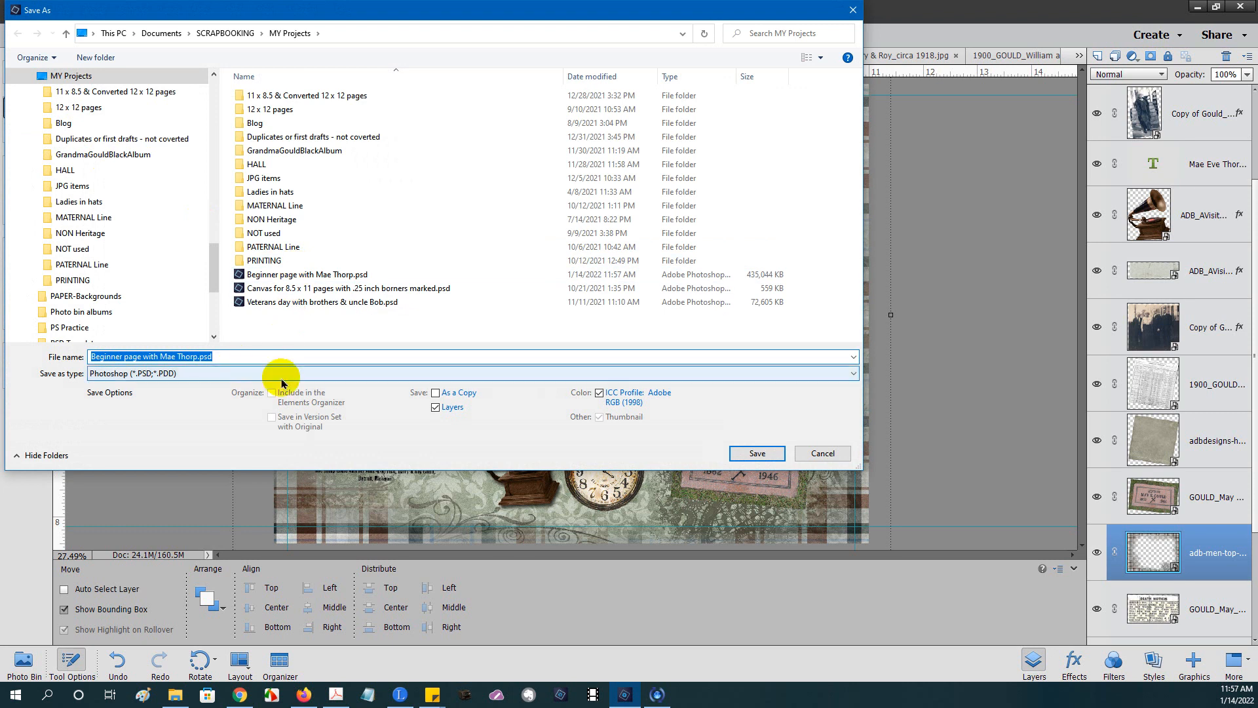
{"action": "left_click", "coordinate": [853, 375]}
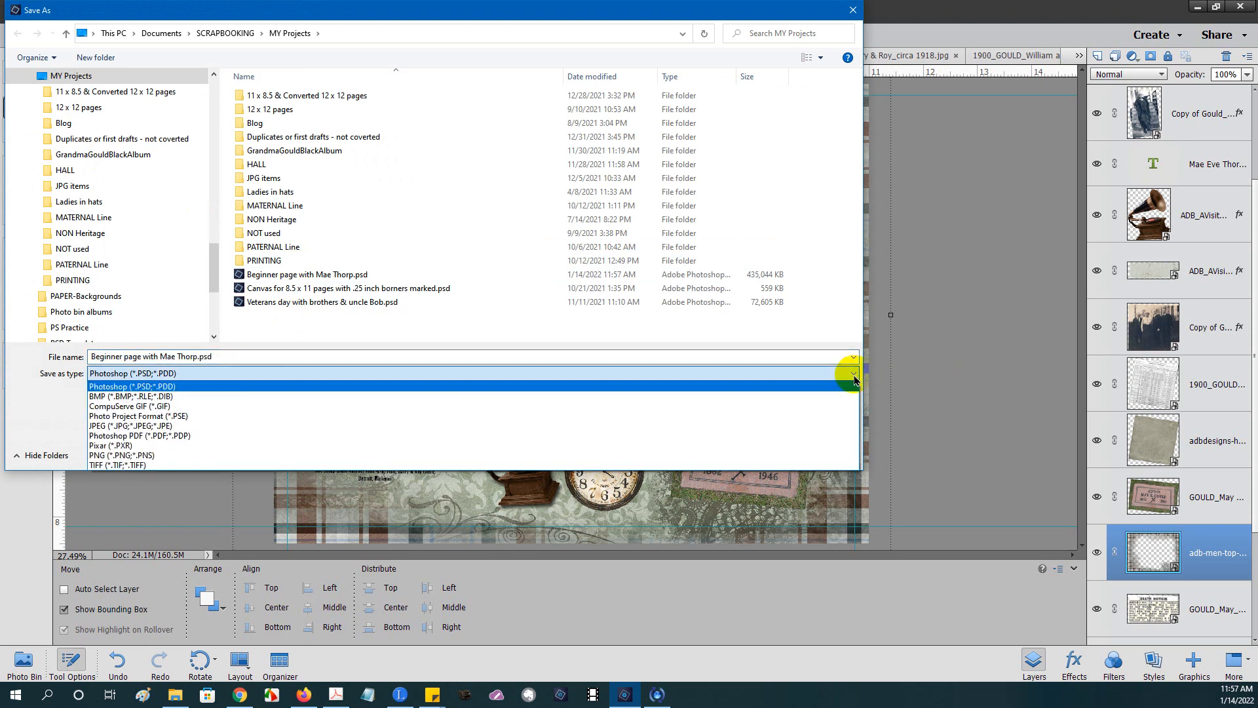
{"action": "left_click", "coordinate": [477, 425]}
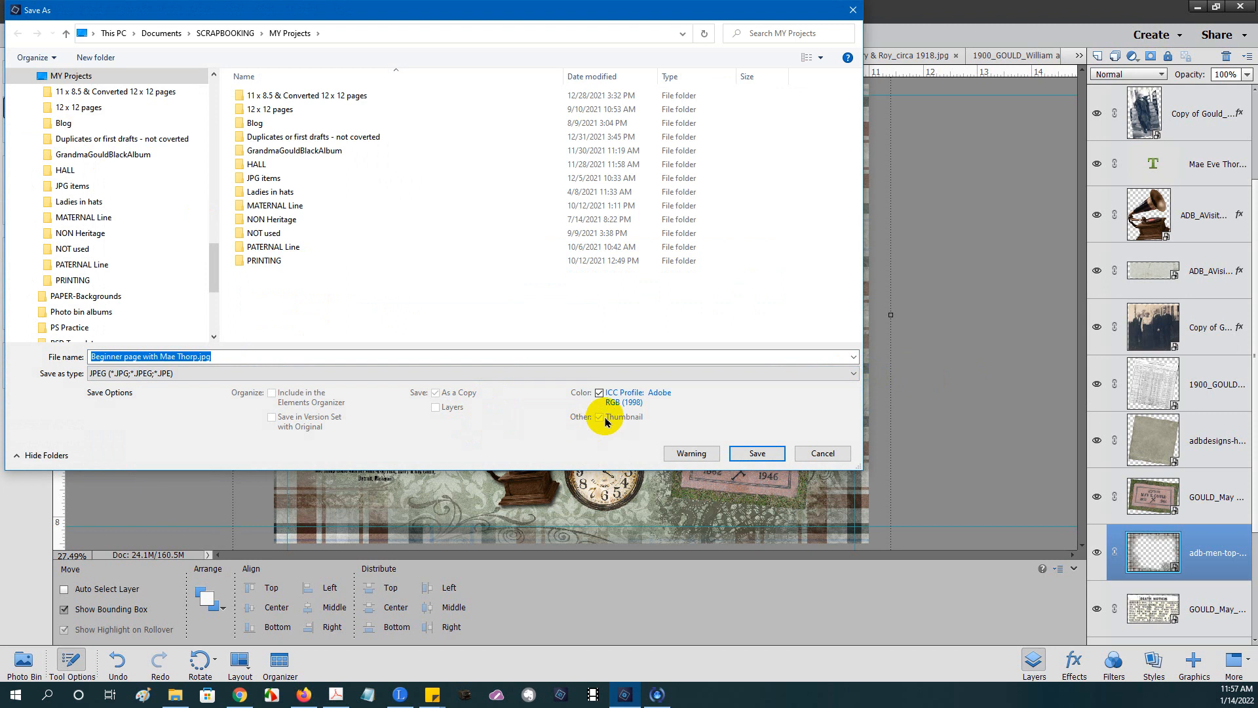
{"action": "left_click", "coordinate": [758, 453]}
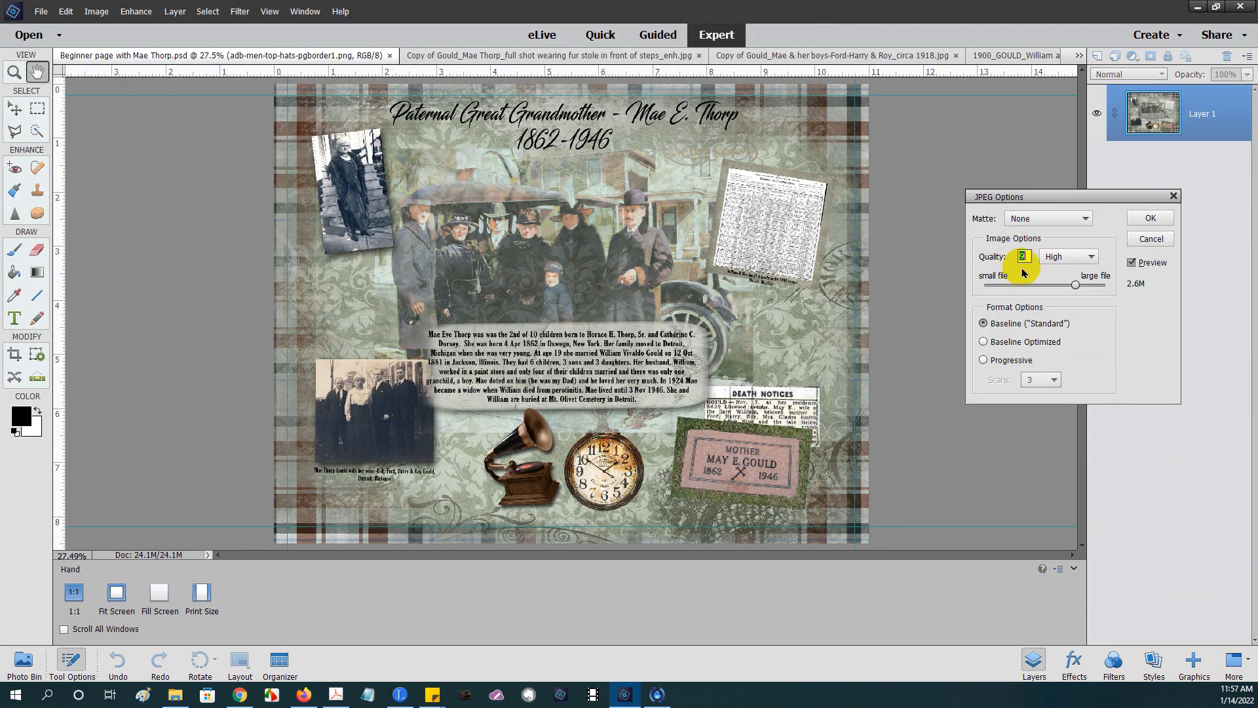
{"action": "left_click", "coordinate": [1150, 221]}
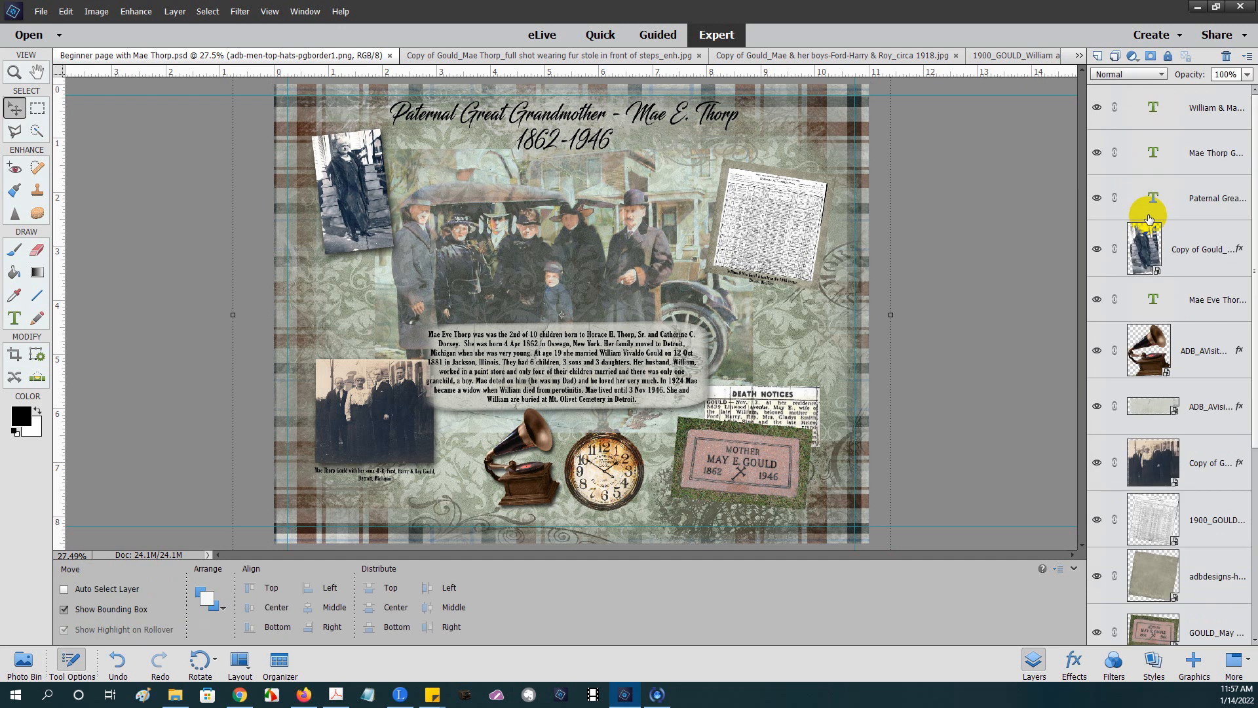
Step: Switch to File Explorer, view the page's JPEG from MY Projects in a maximized picture viewer, and close both windows
{"action": "left_click", "coordinate": [175, 696]}
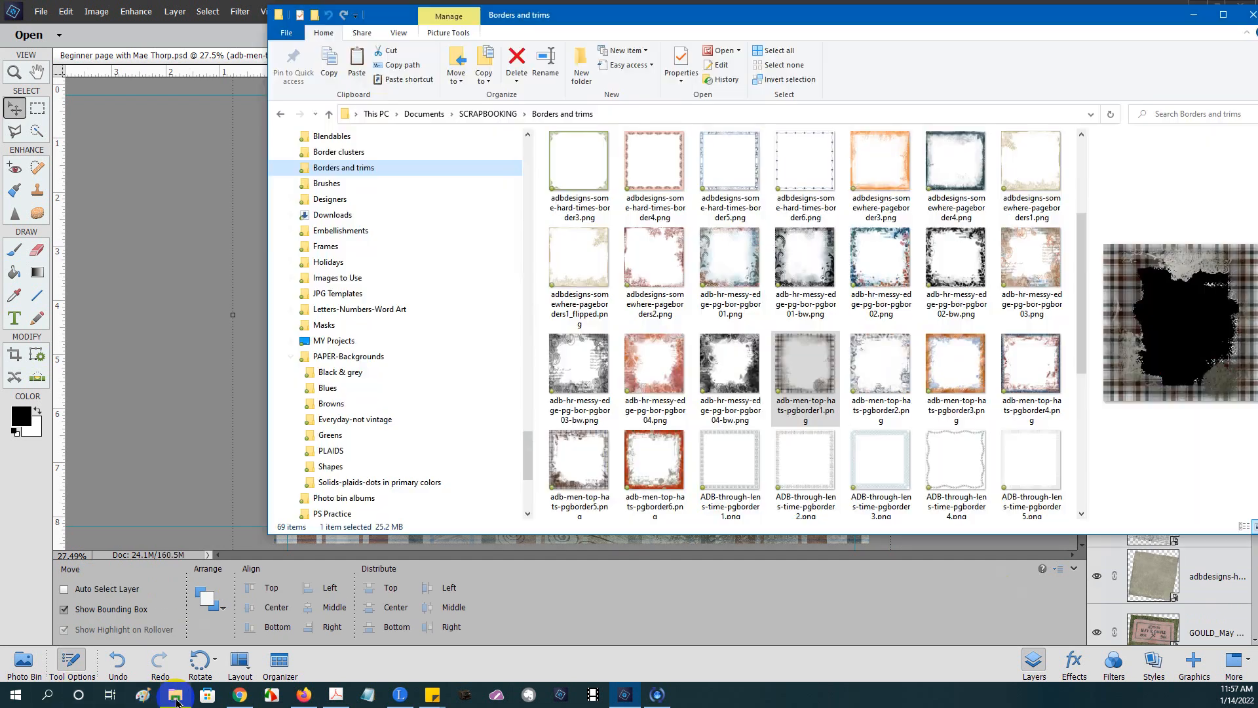
{"action": "left_click", "coordinate": [330, 341]}
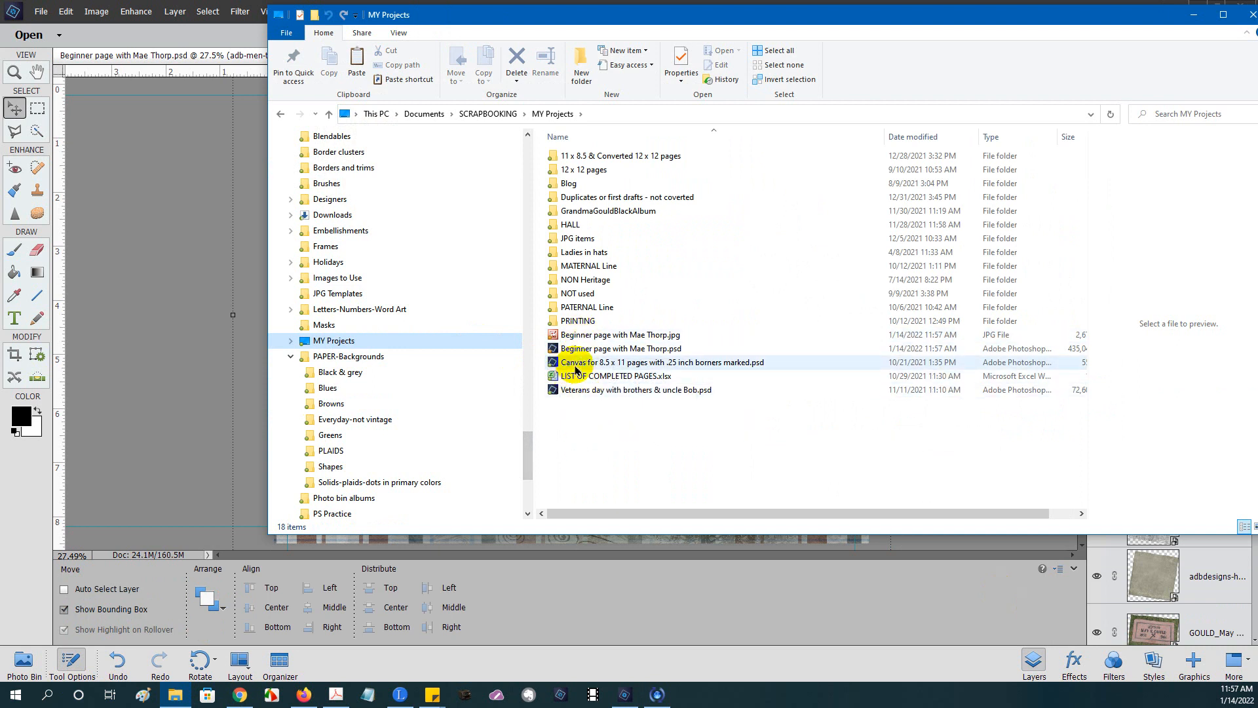
{"action": "left_click", "coordinate": [611, 337]}
{"action": "double_click", "coordinate": [611, 336]}
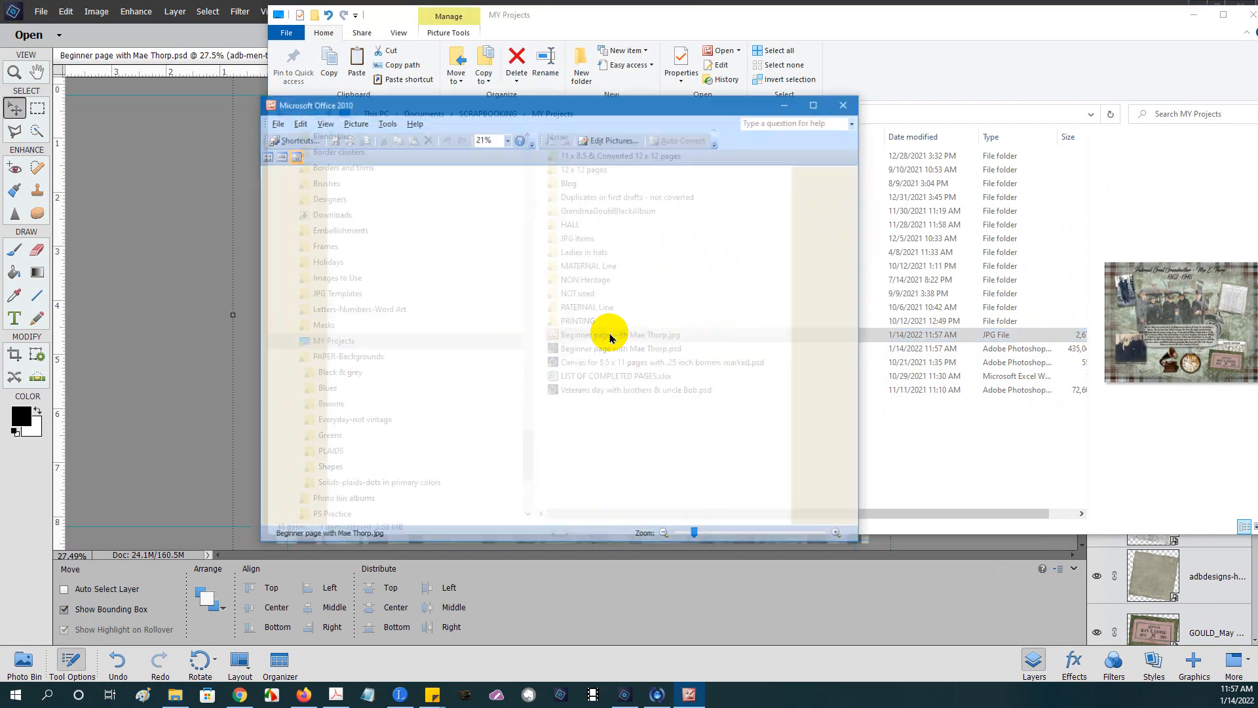
{"action": "left_click", "coordinate": [816, 103]}
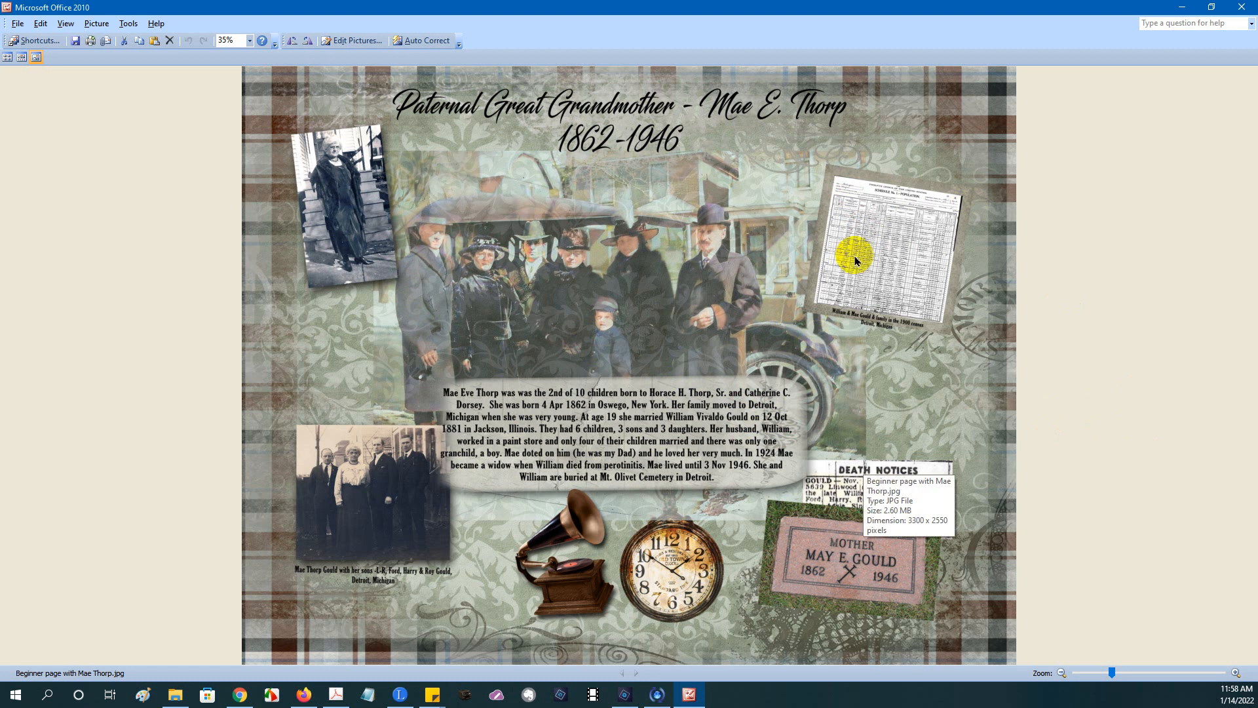
{"action": "left_click", "coordinate": [1242, 7]}
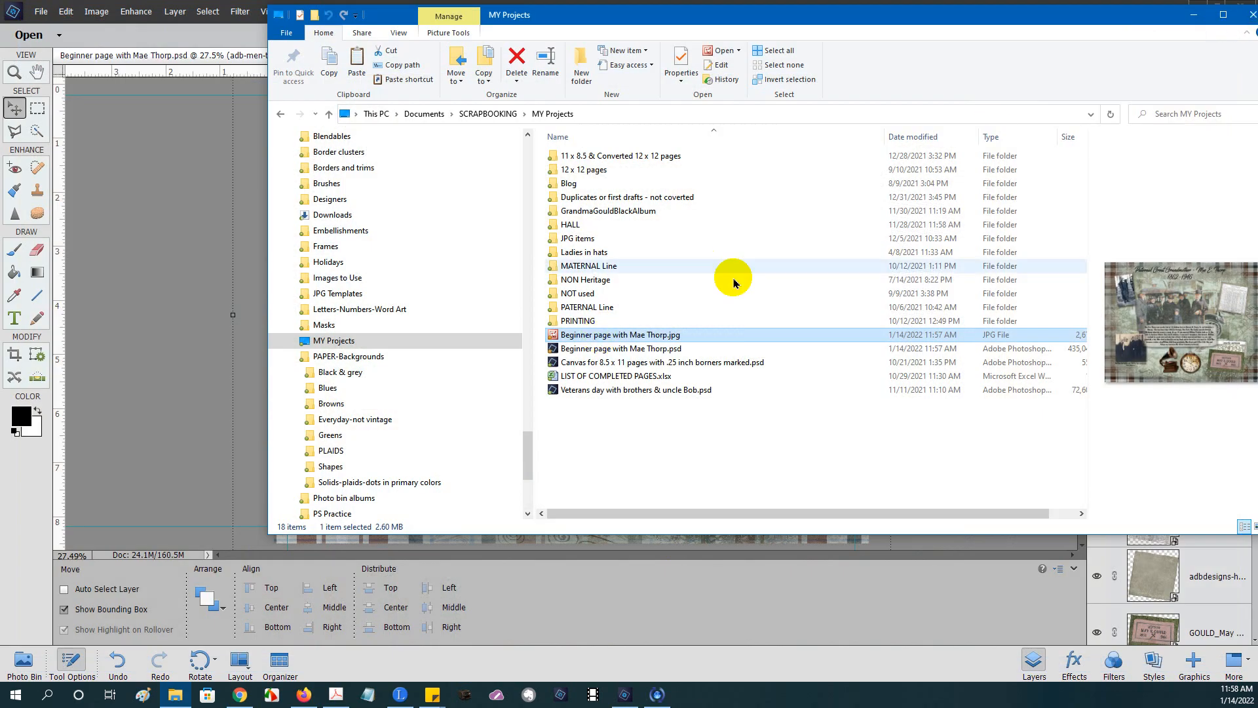
{"action": "left_click", "coordinate": [1247, 14]}
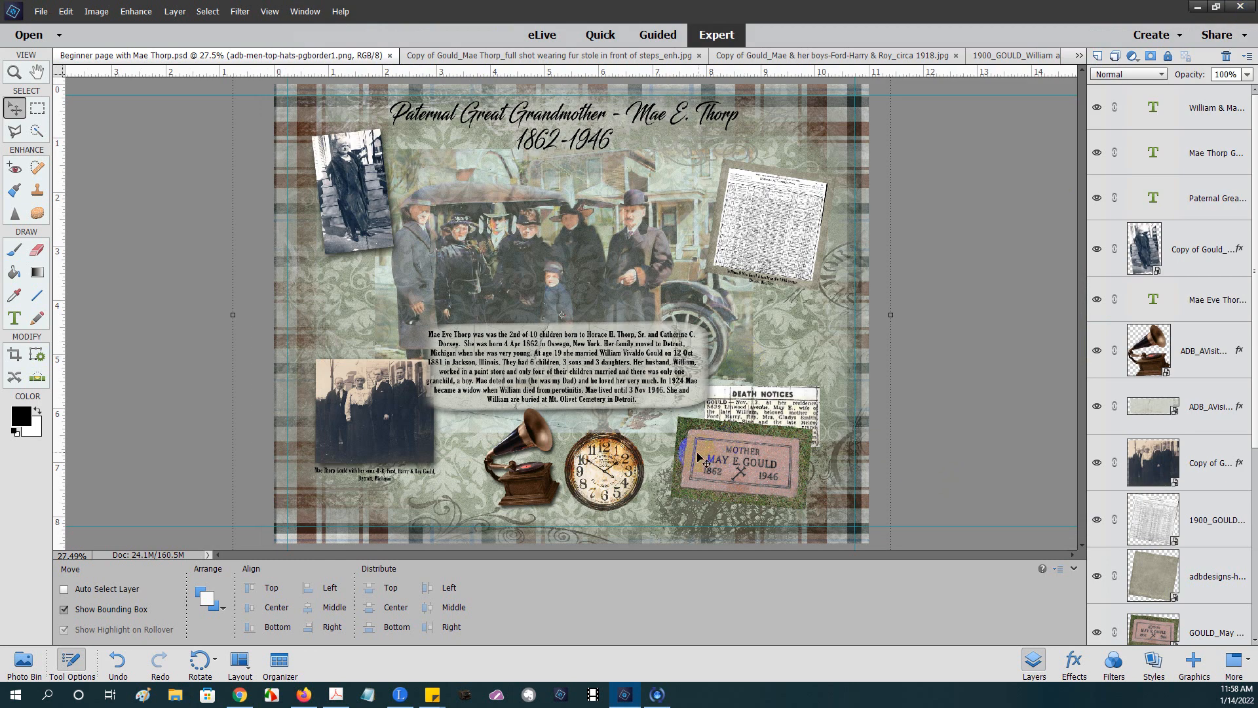